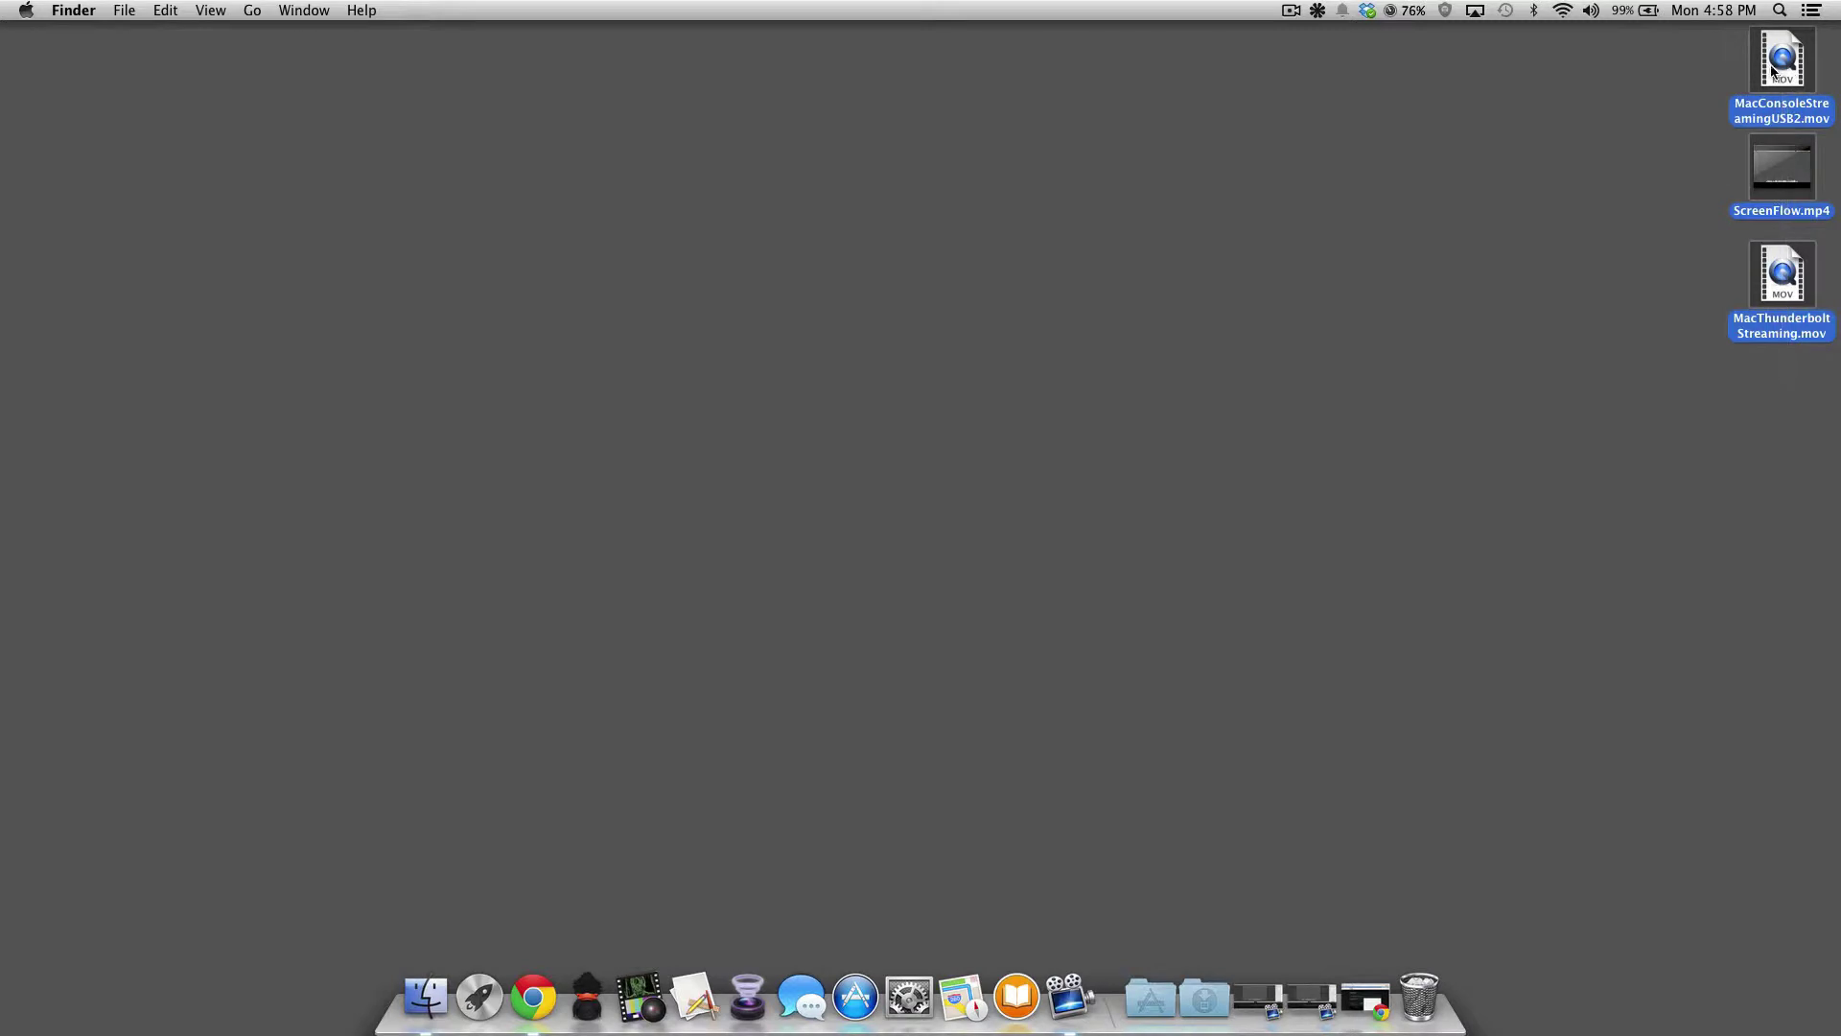
Move the three selected video files on the desktop to the Trash.
key(super+BackSpace)
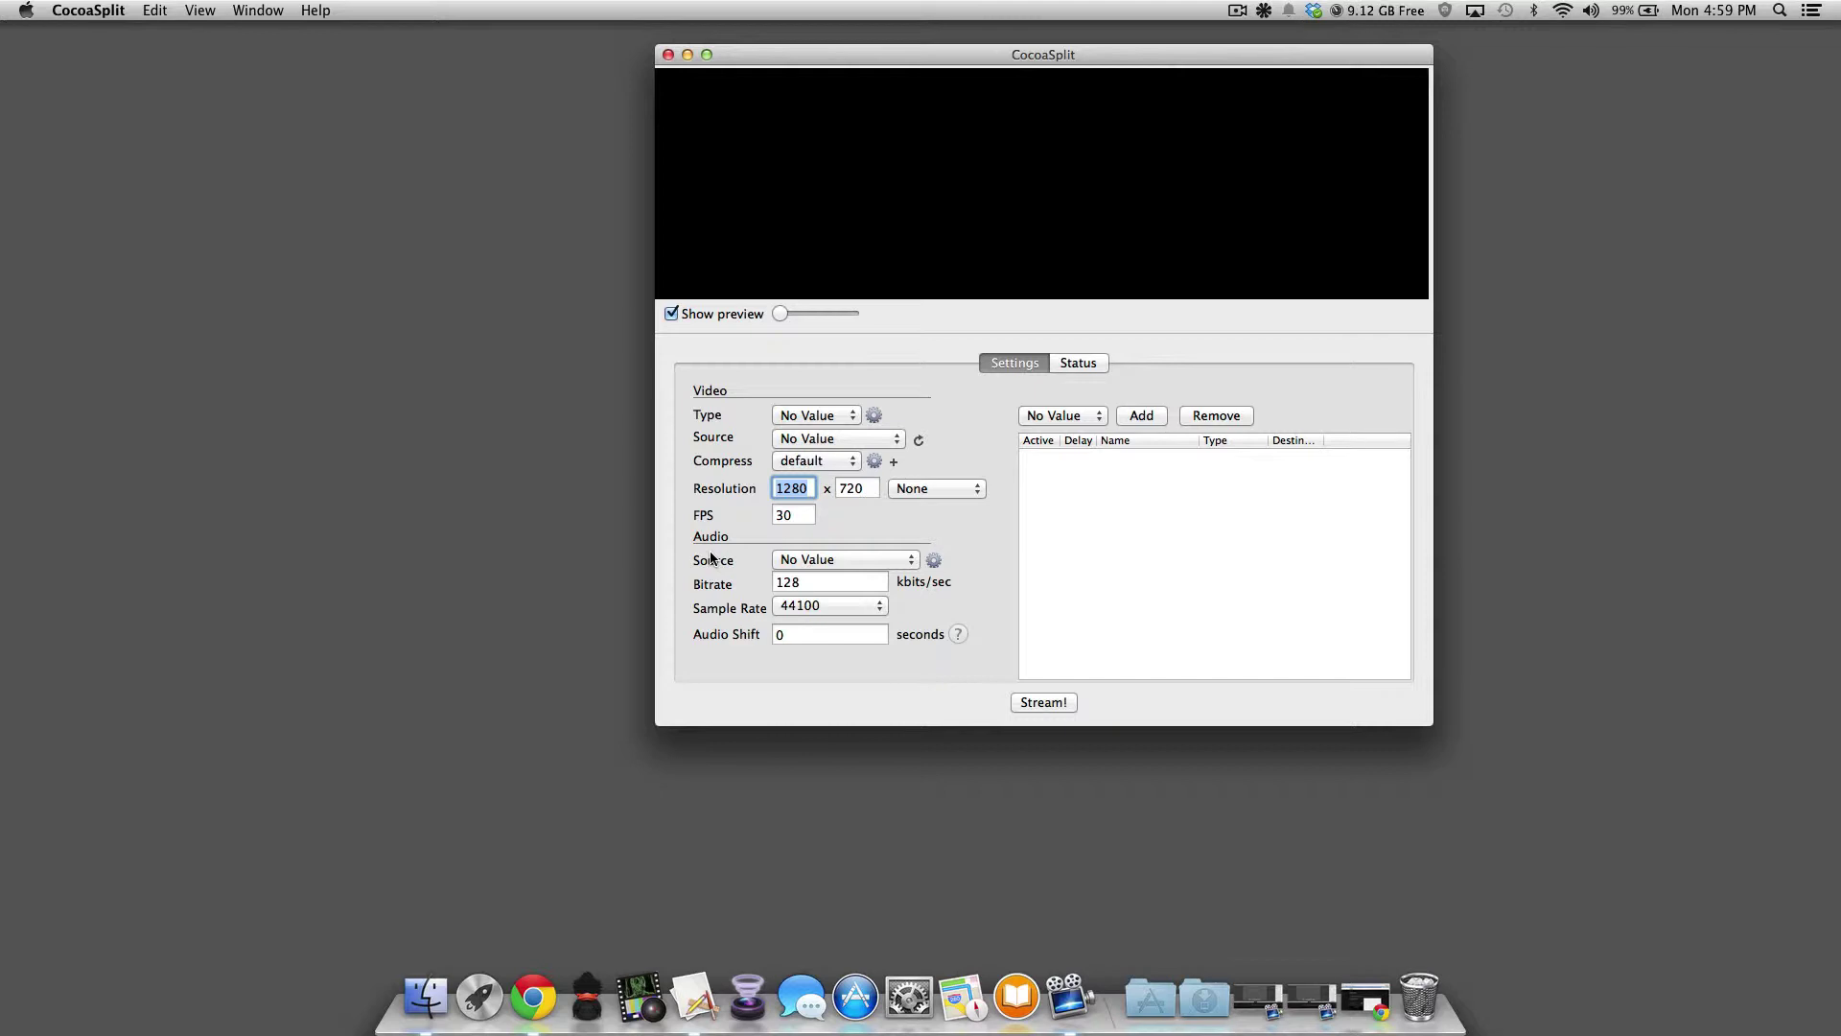
View the Mac's model and hardware overview in System Information and quit it.
click(27, 13)
click(43, 34)
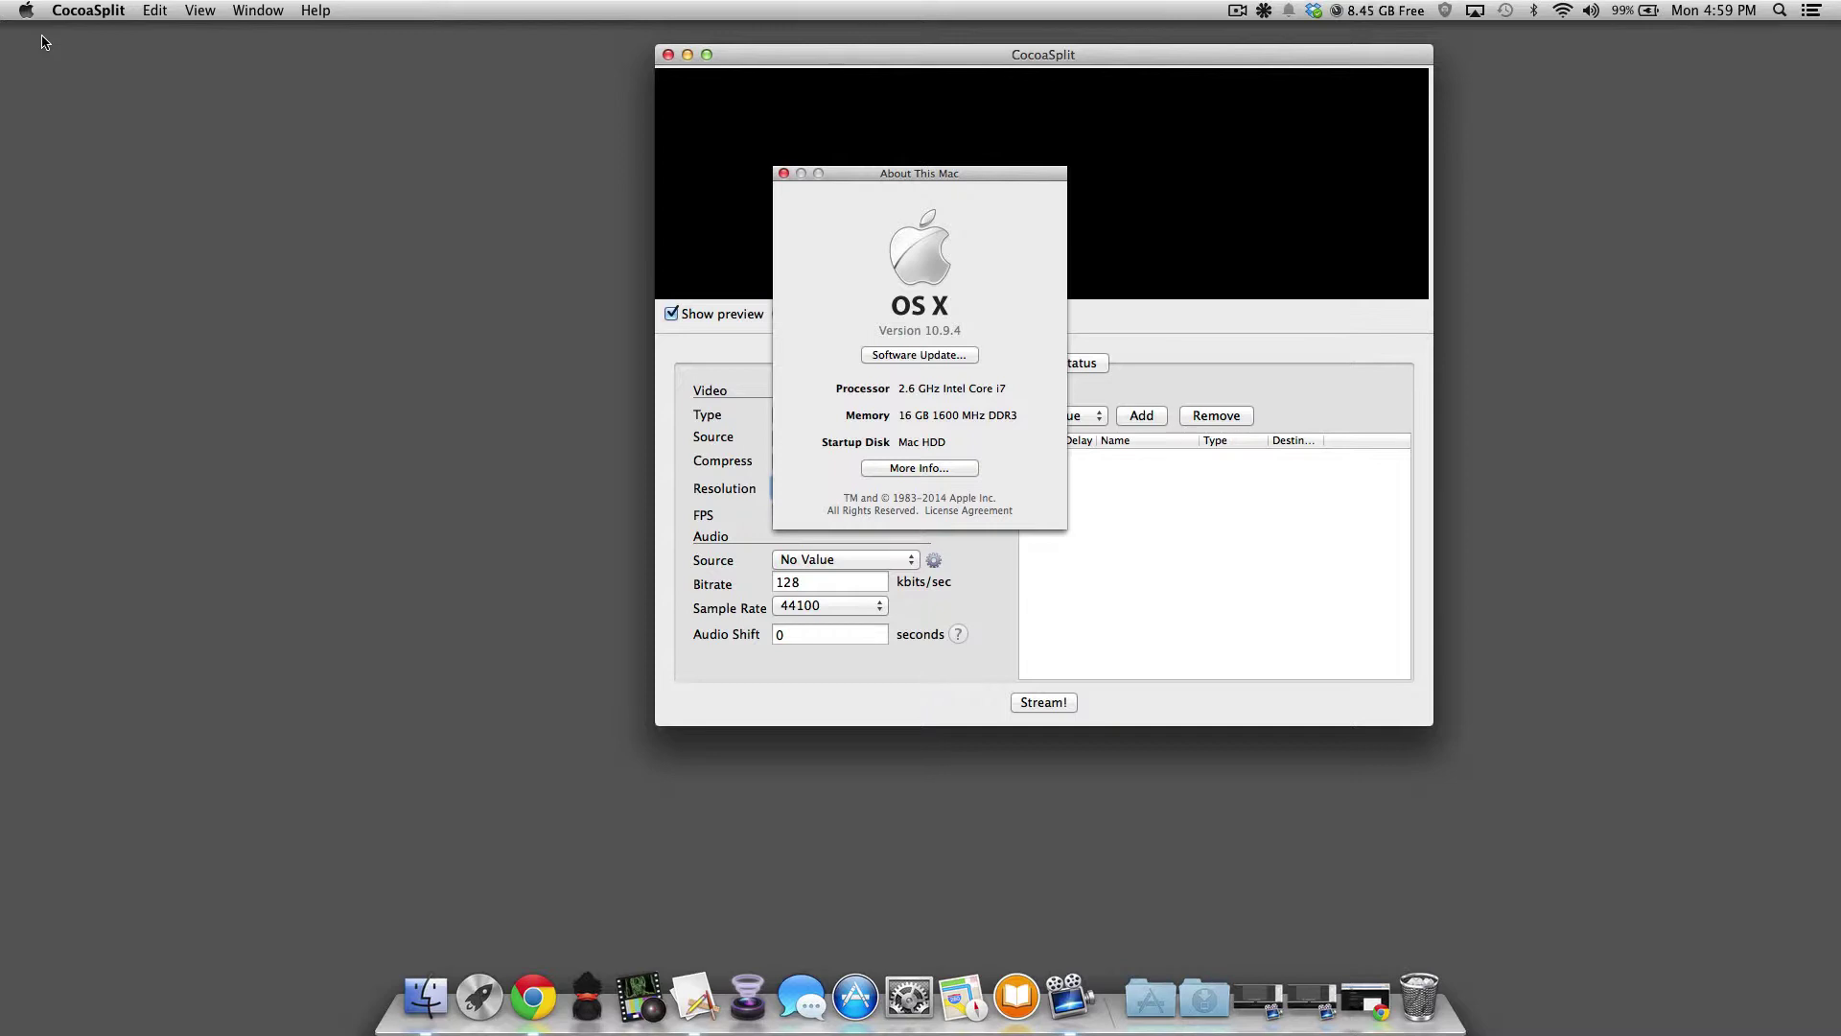
click(906, 468)
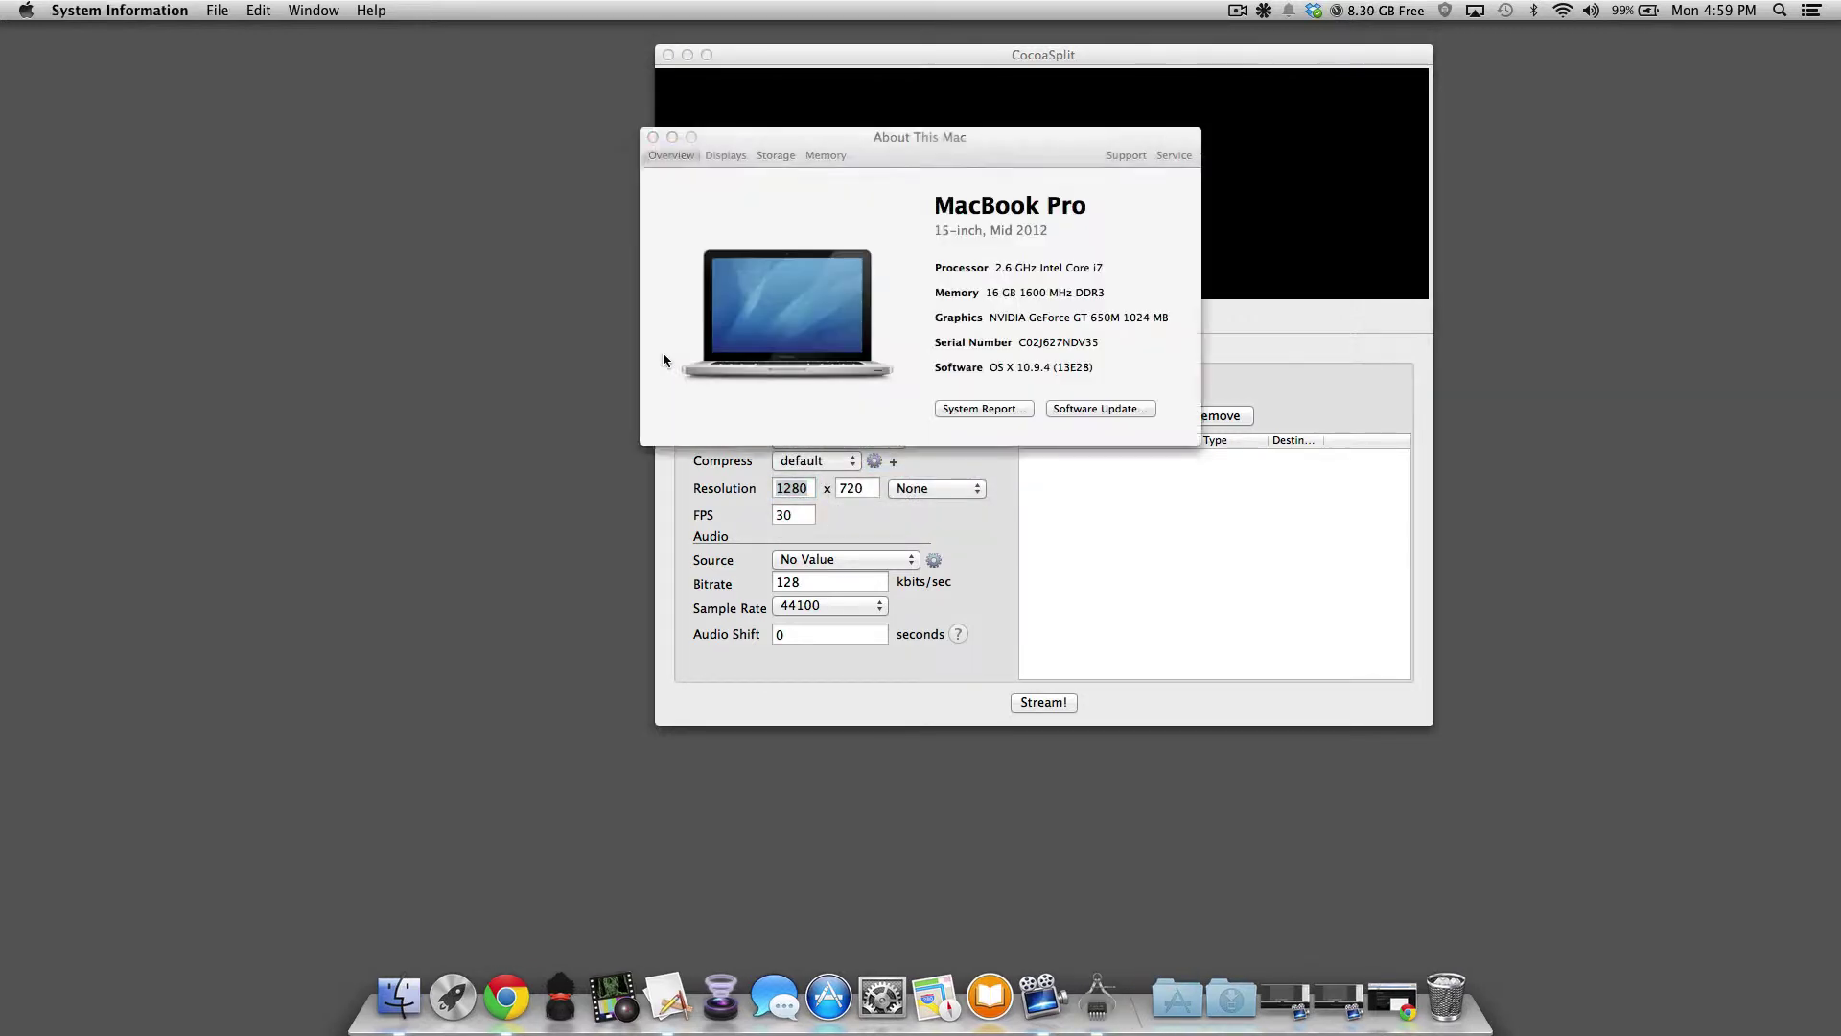
key(super+q)
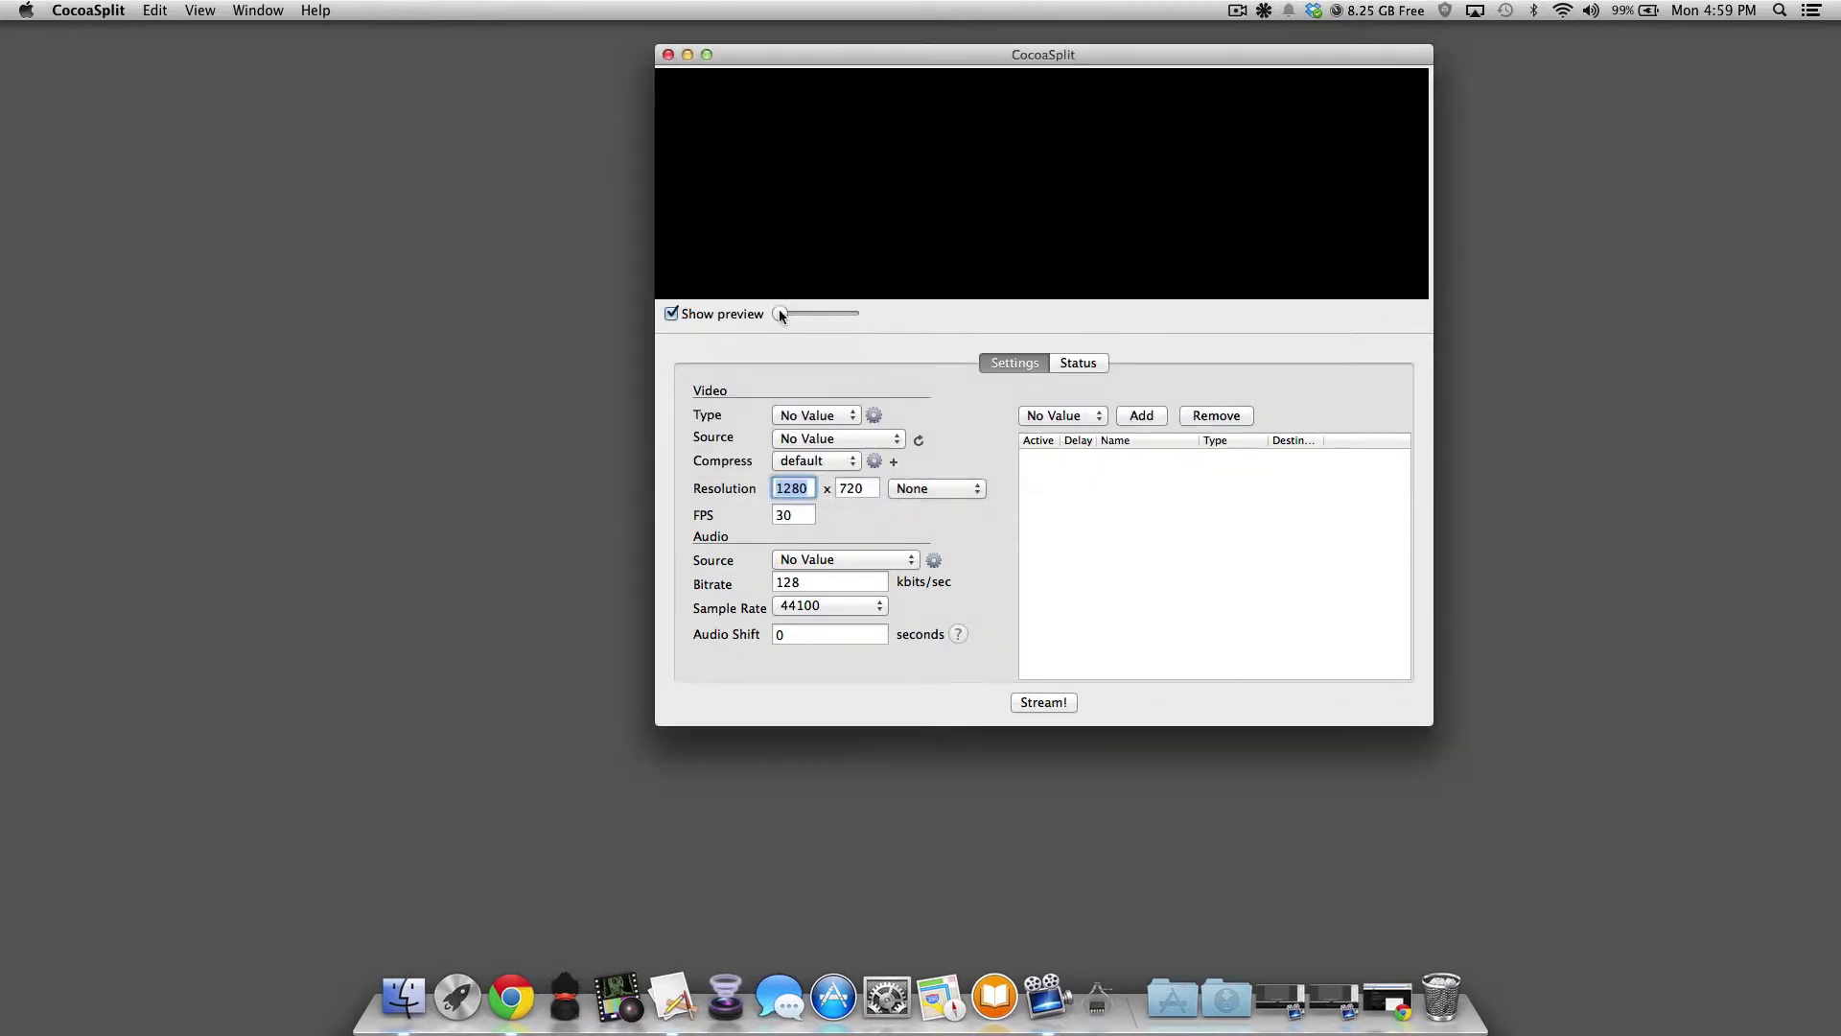
Examine the Hardware Overview in the Mac's full System Report alongside the basic overview, and quit System Information.
click(26, 10)
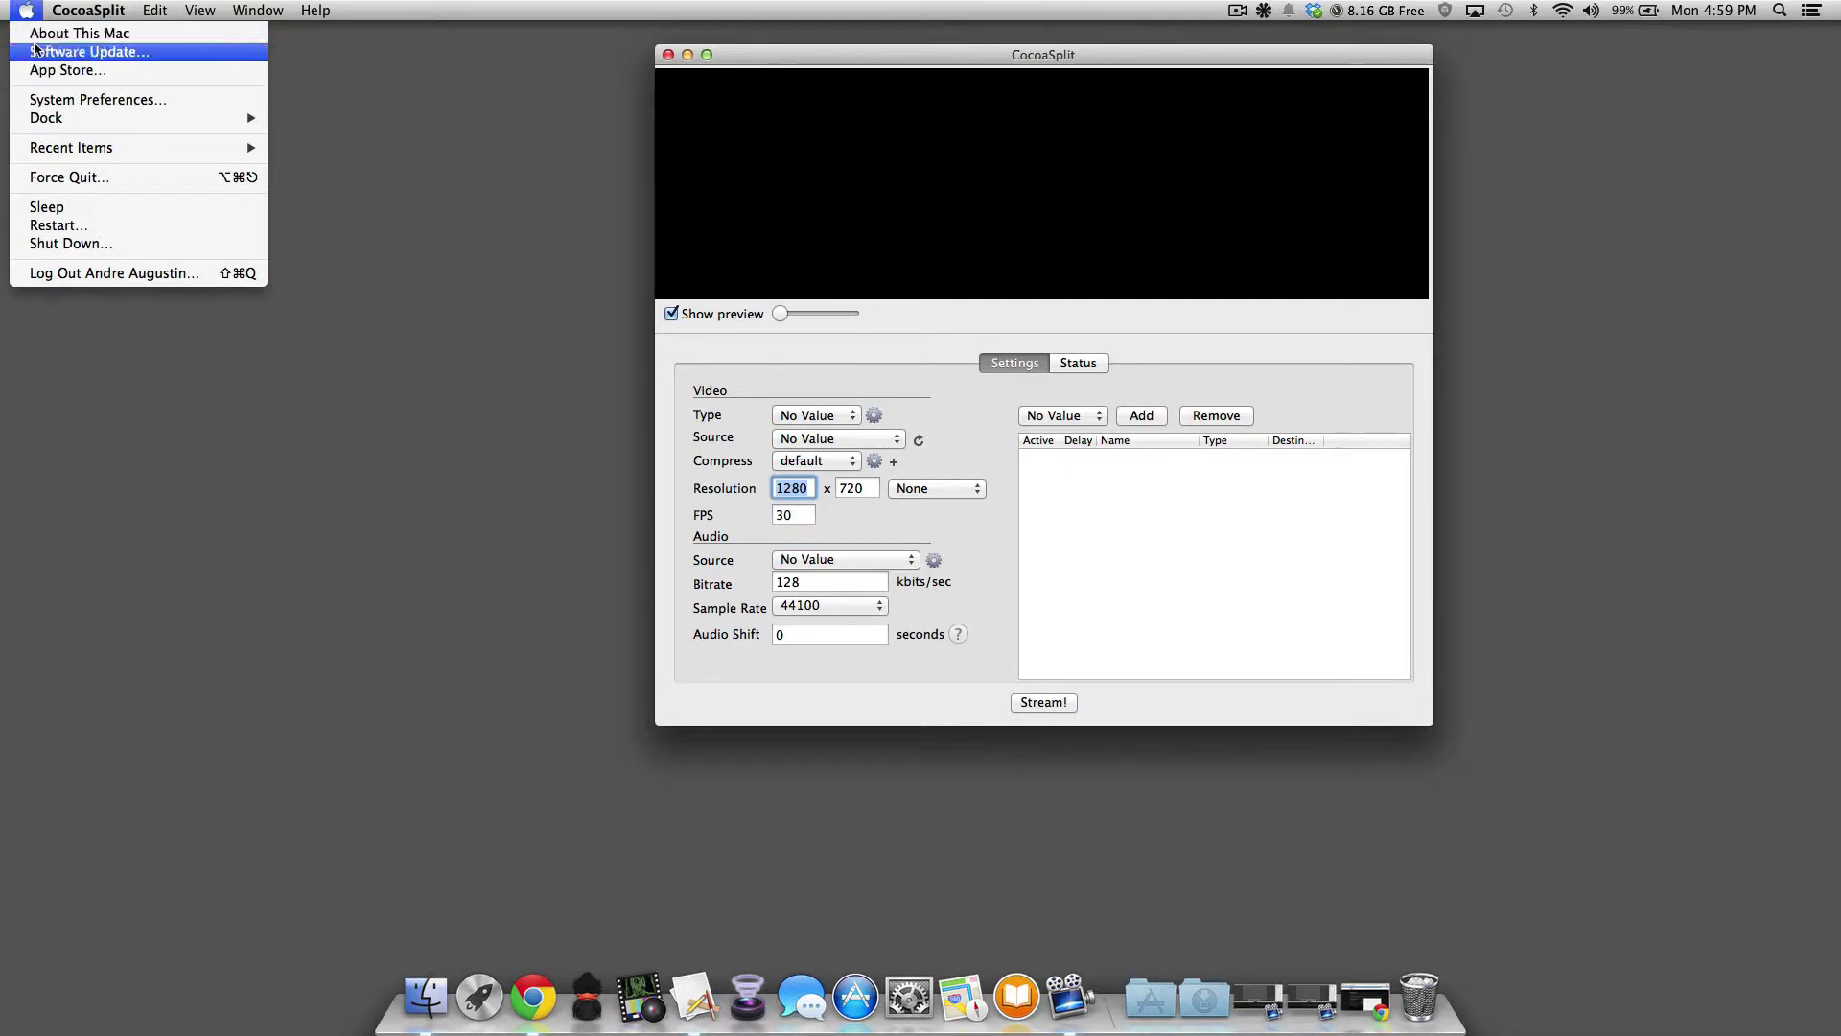
click(38, 32)
click(897, 469)
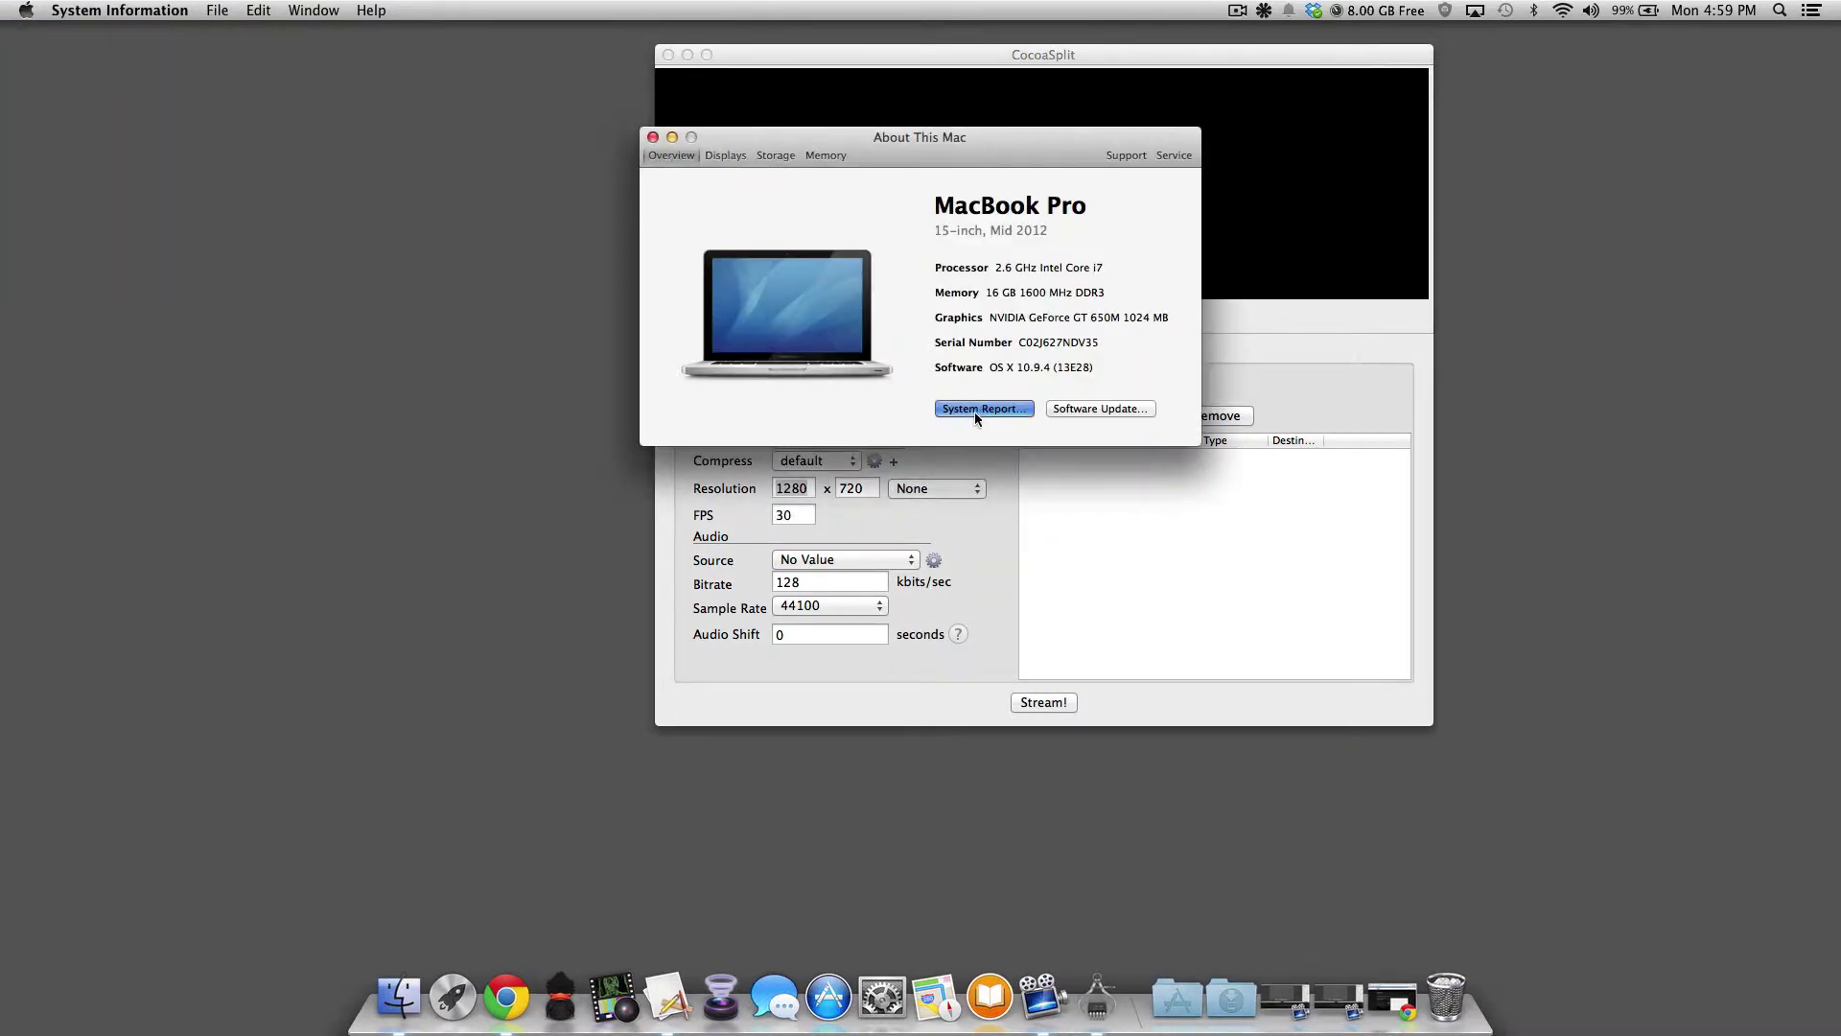
drag(309, 206, 704, 312)
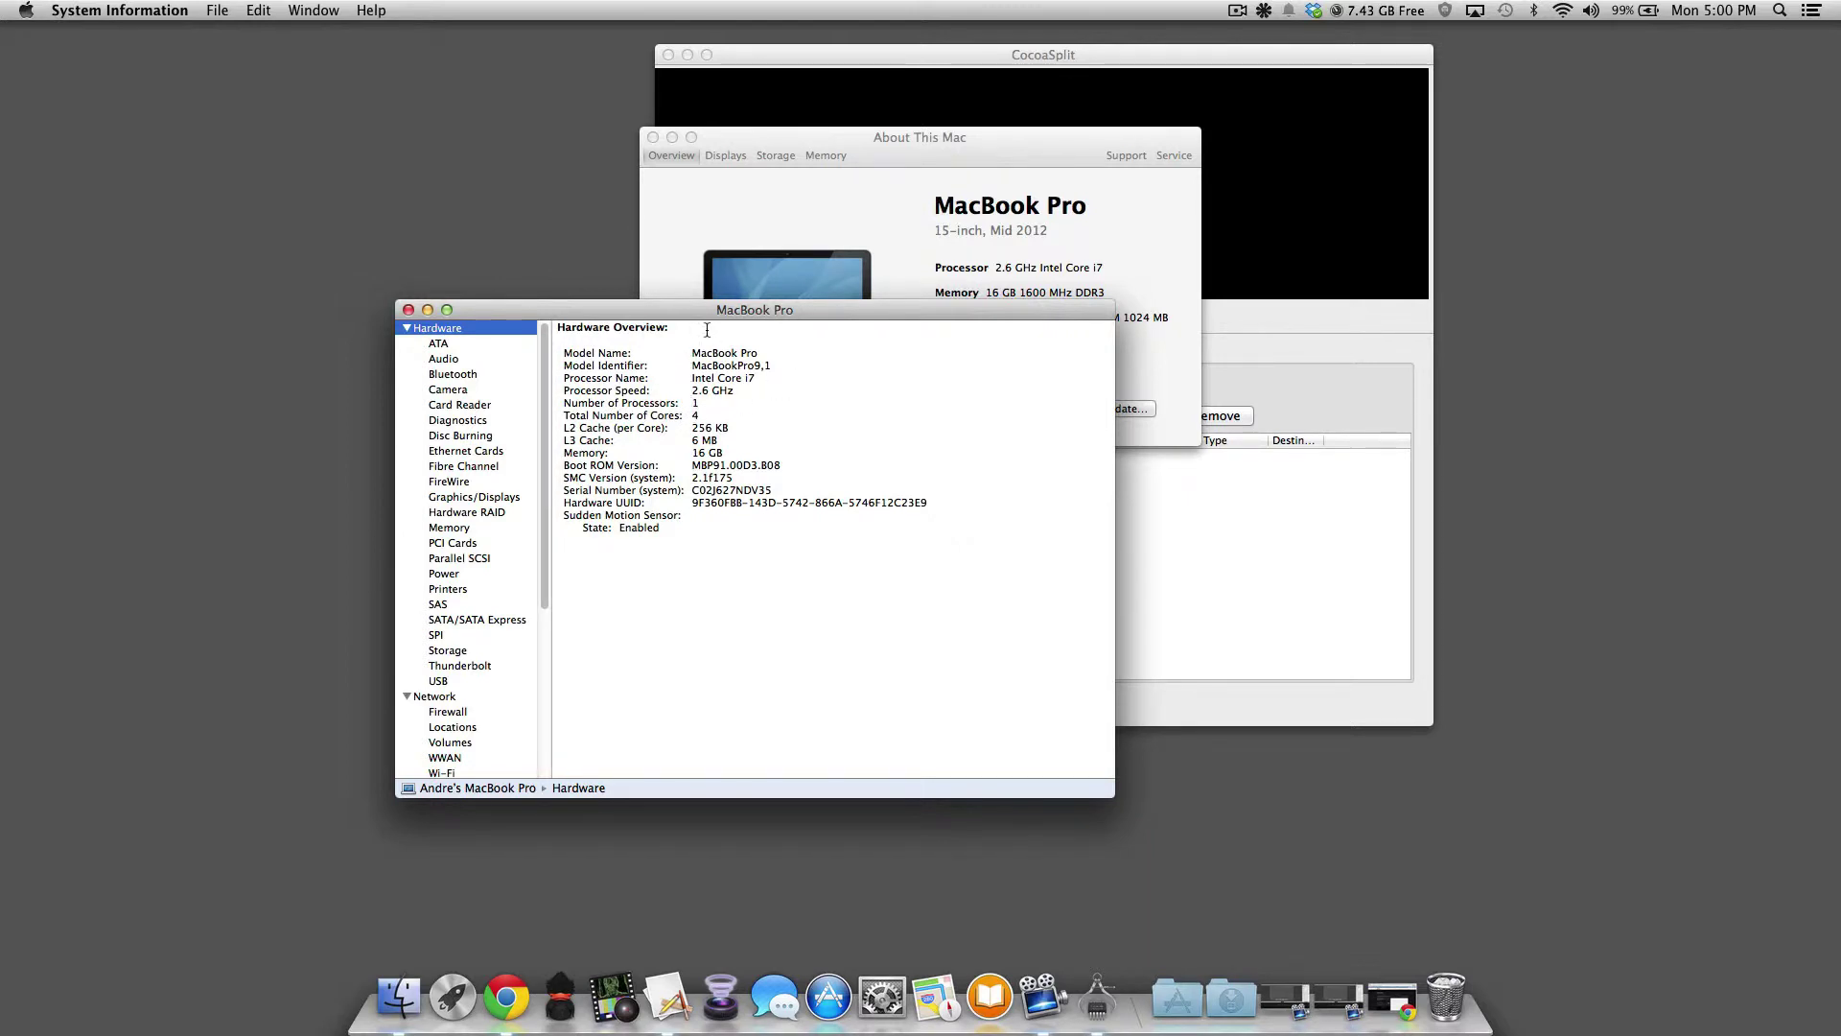
drag(705, 315, 594, 410)
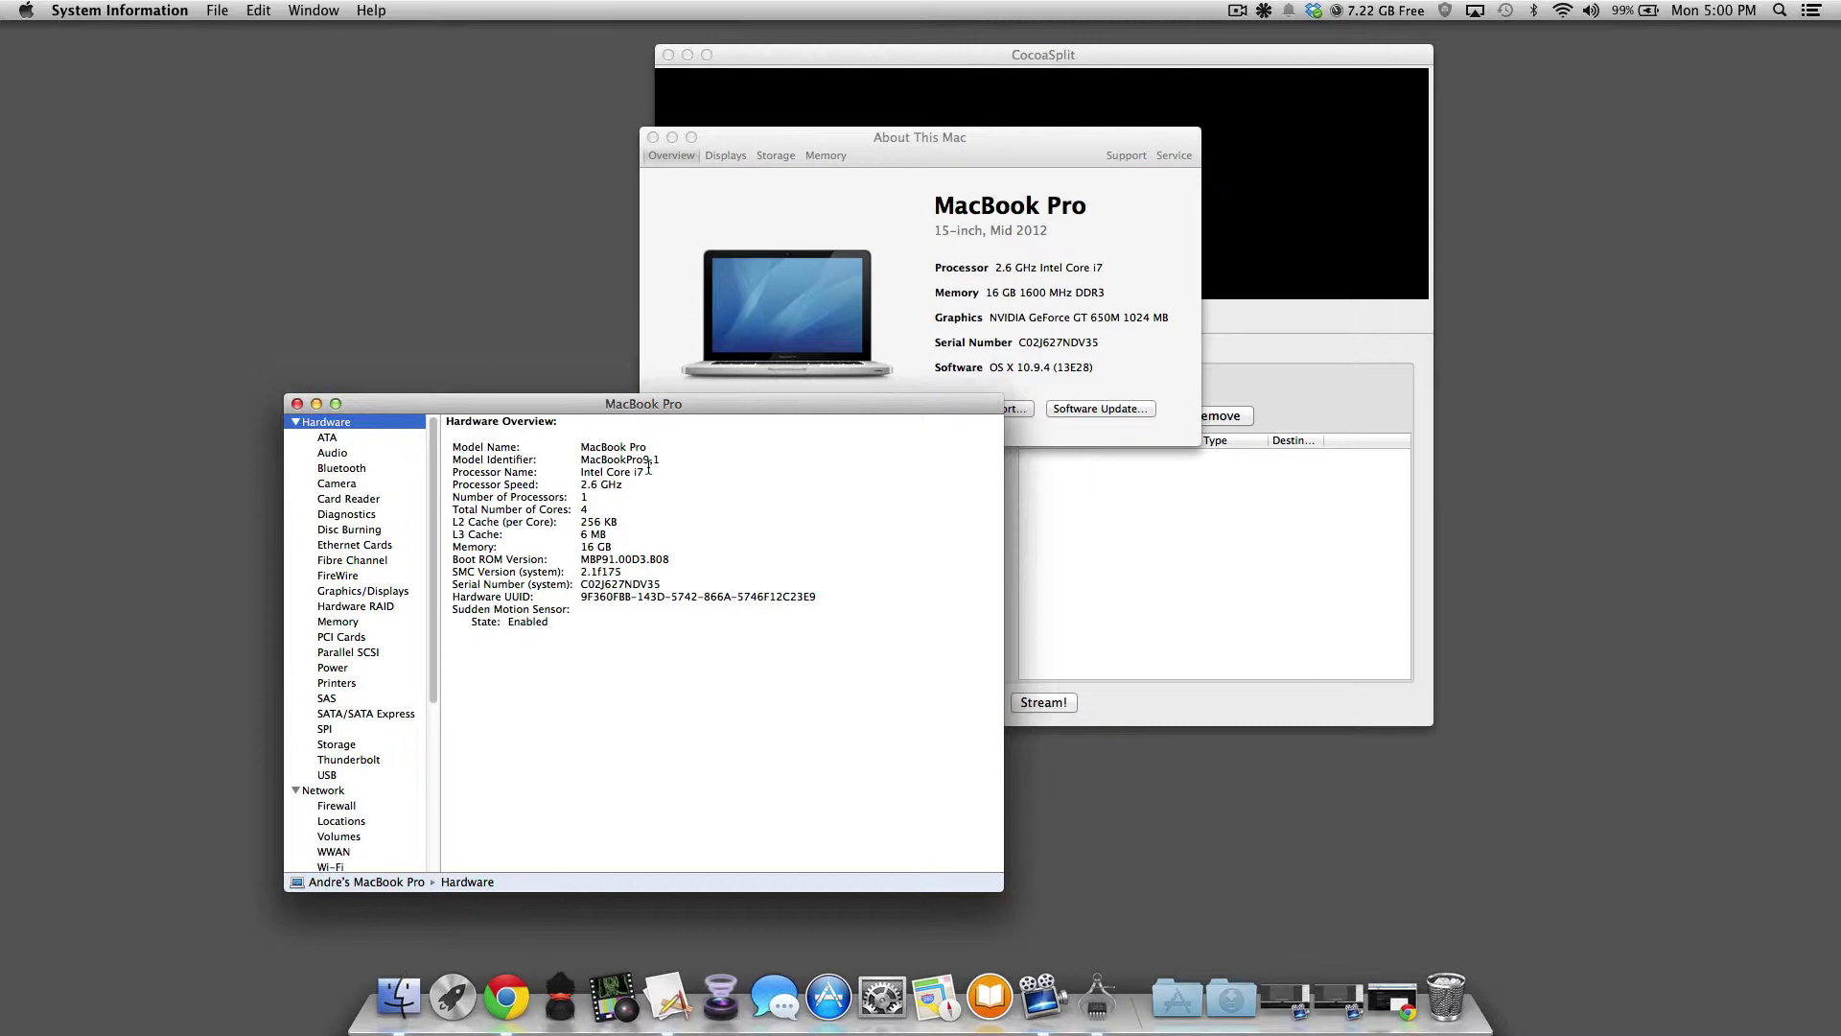
click(698, 223)
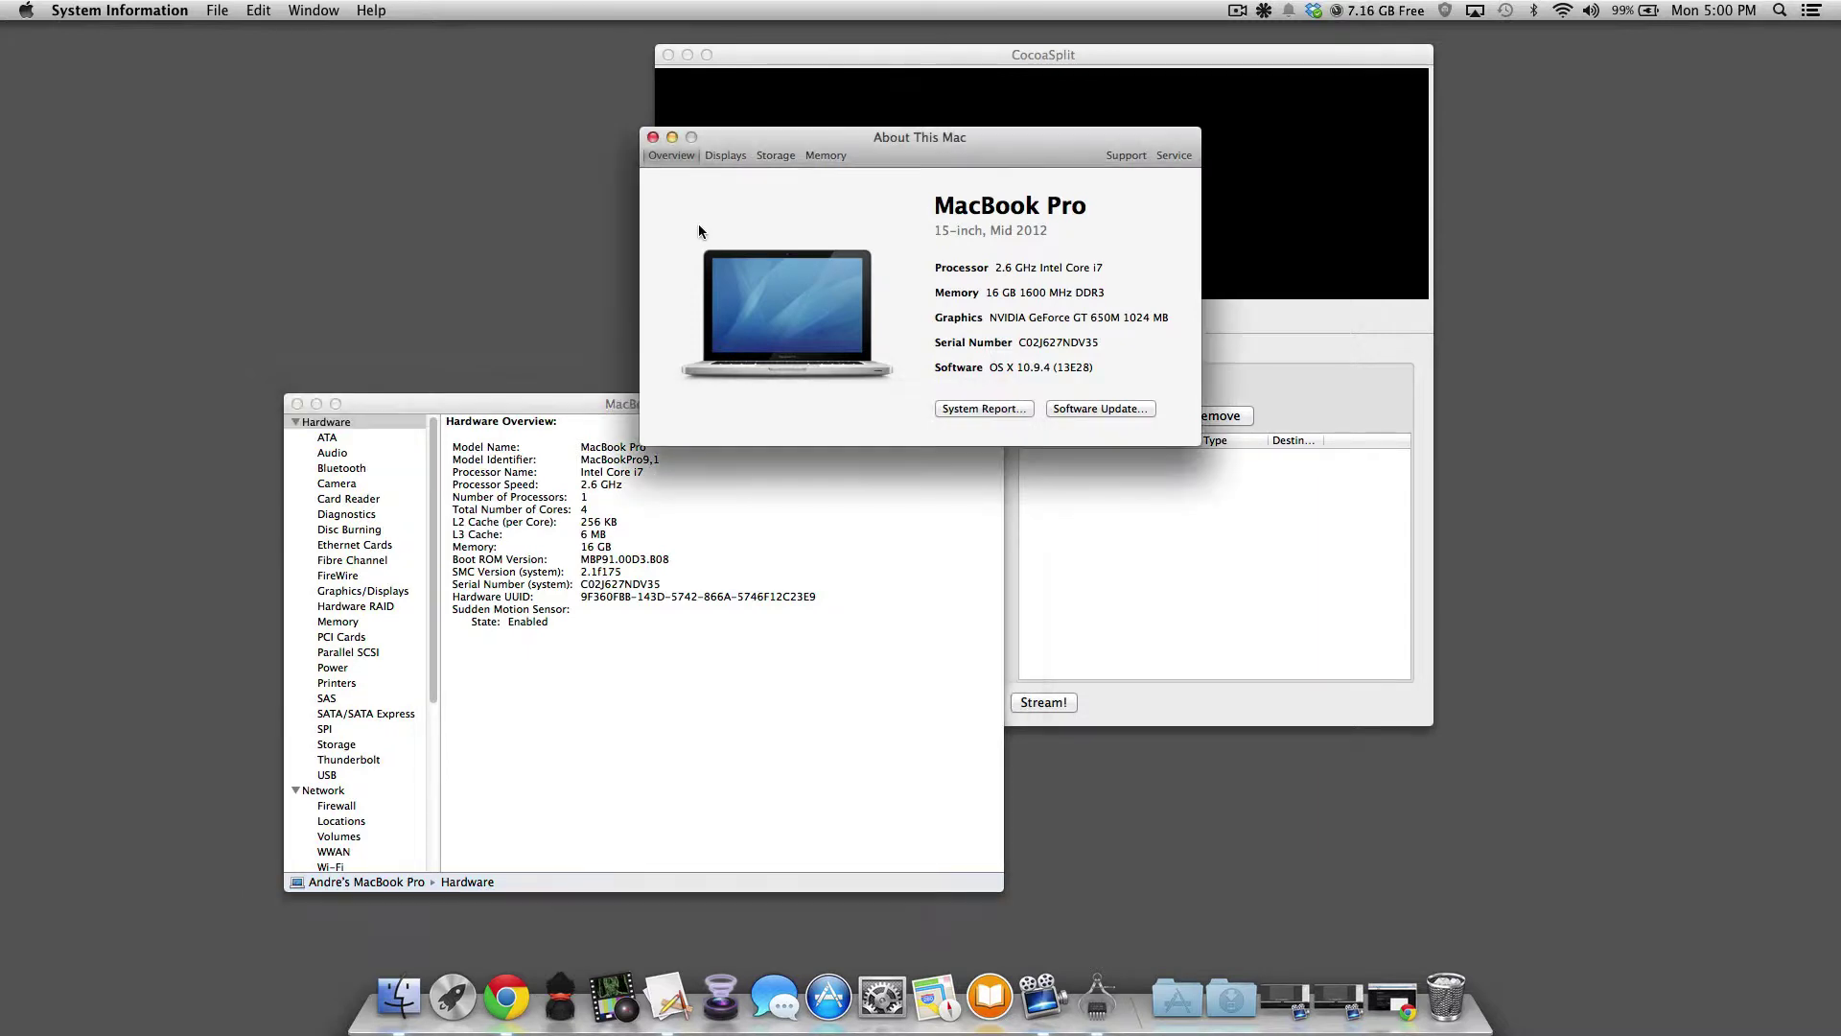
key(cmd+q)
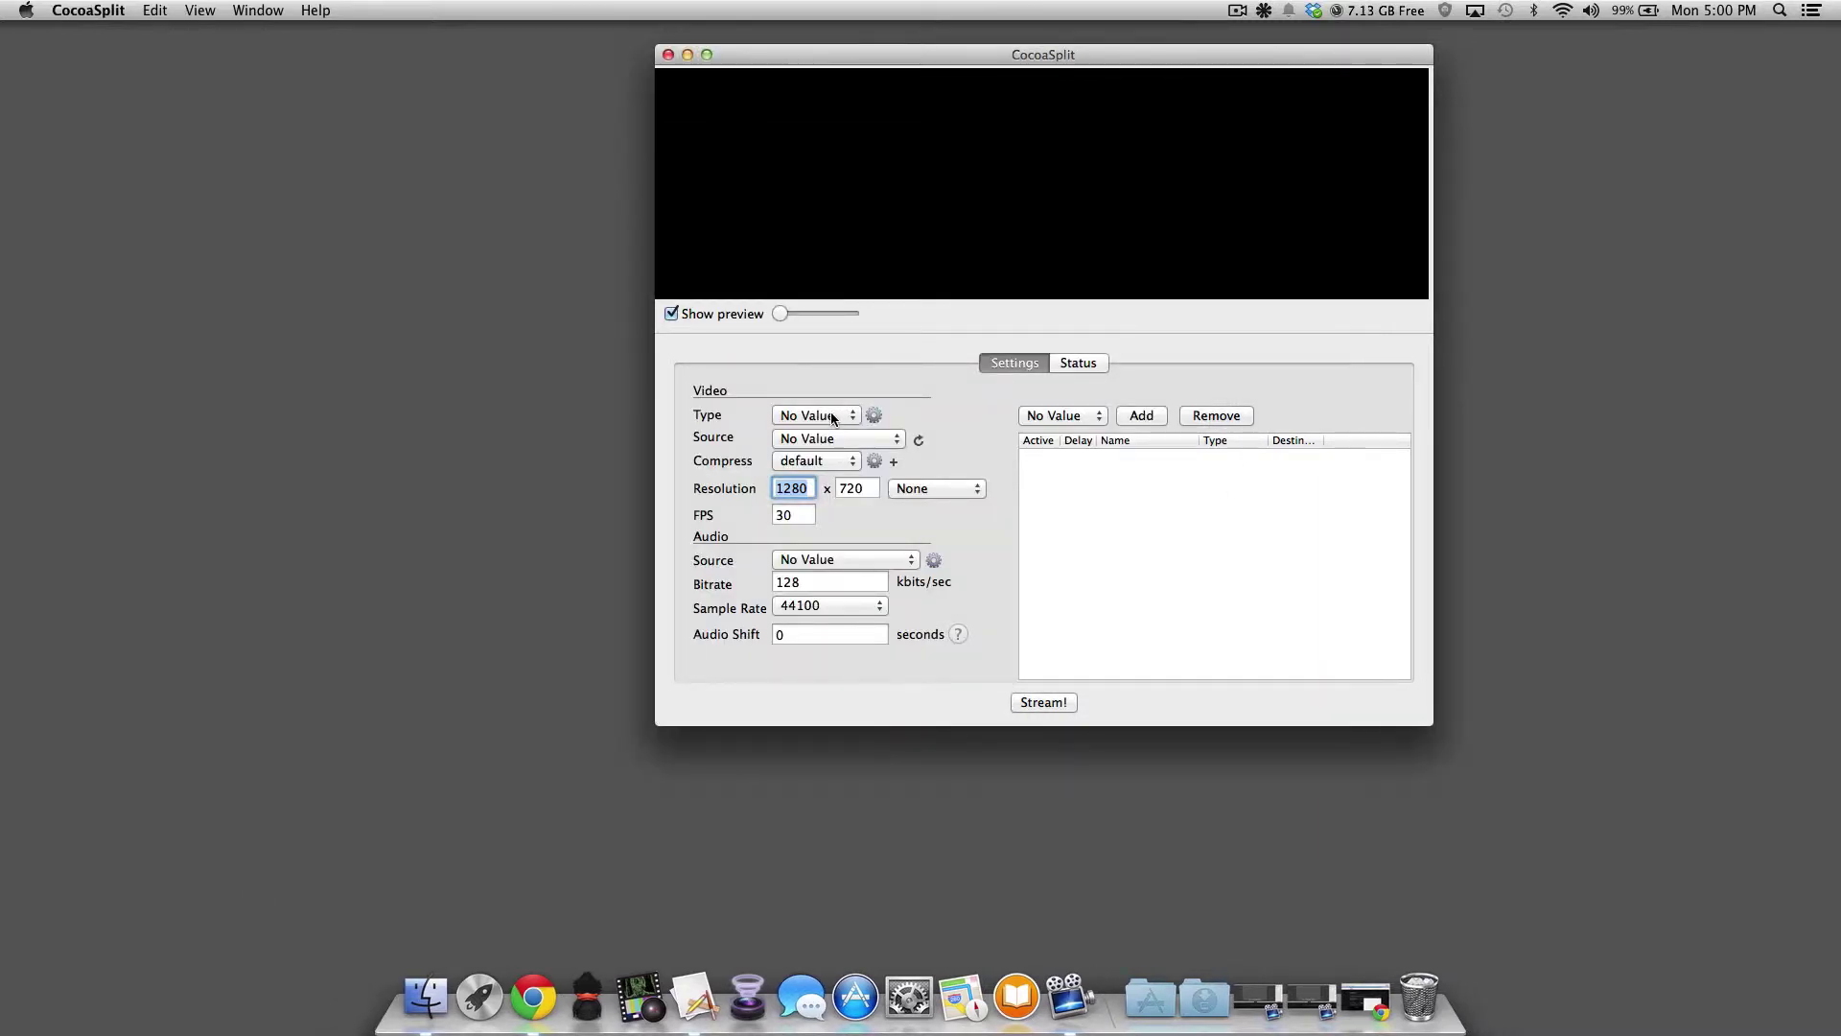
Check the available video types in CocoaSplit and launch CamTwist.
click(832, 418)
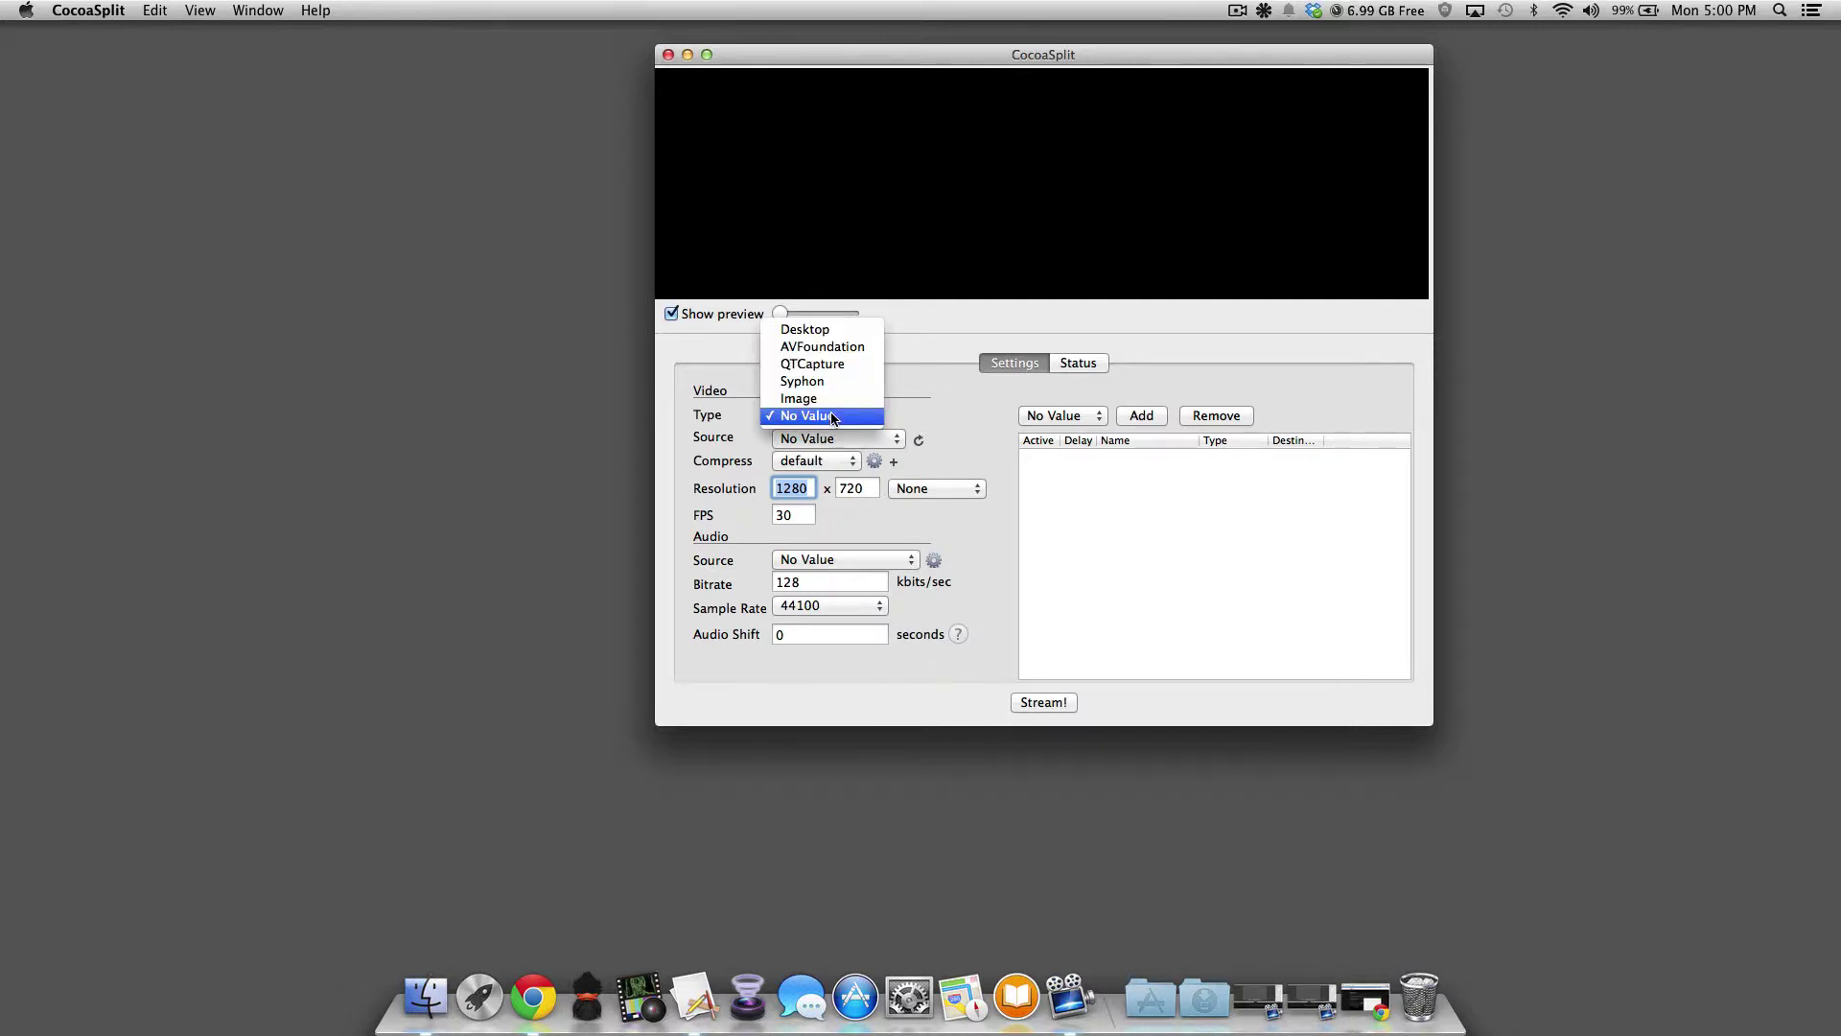
click(833, 418)
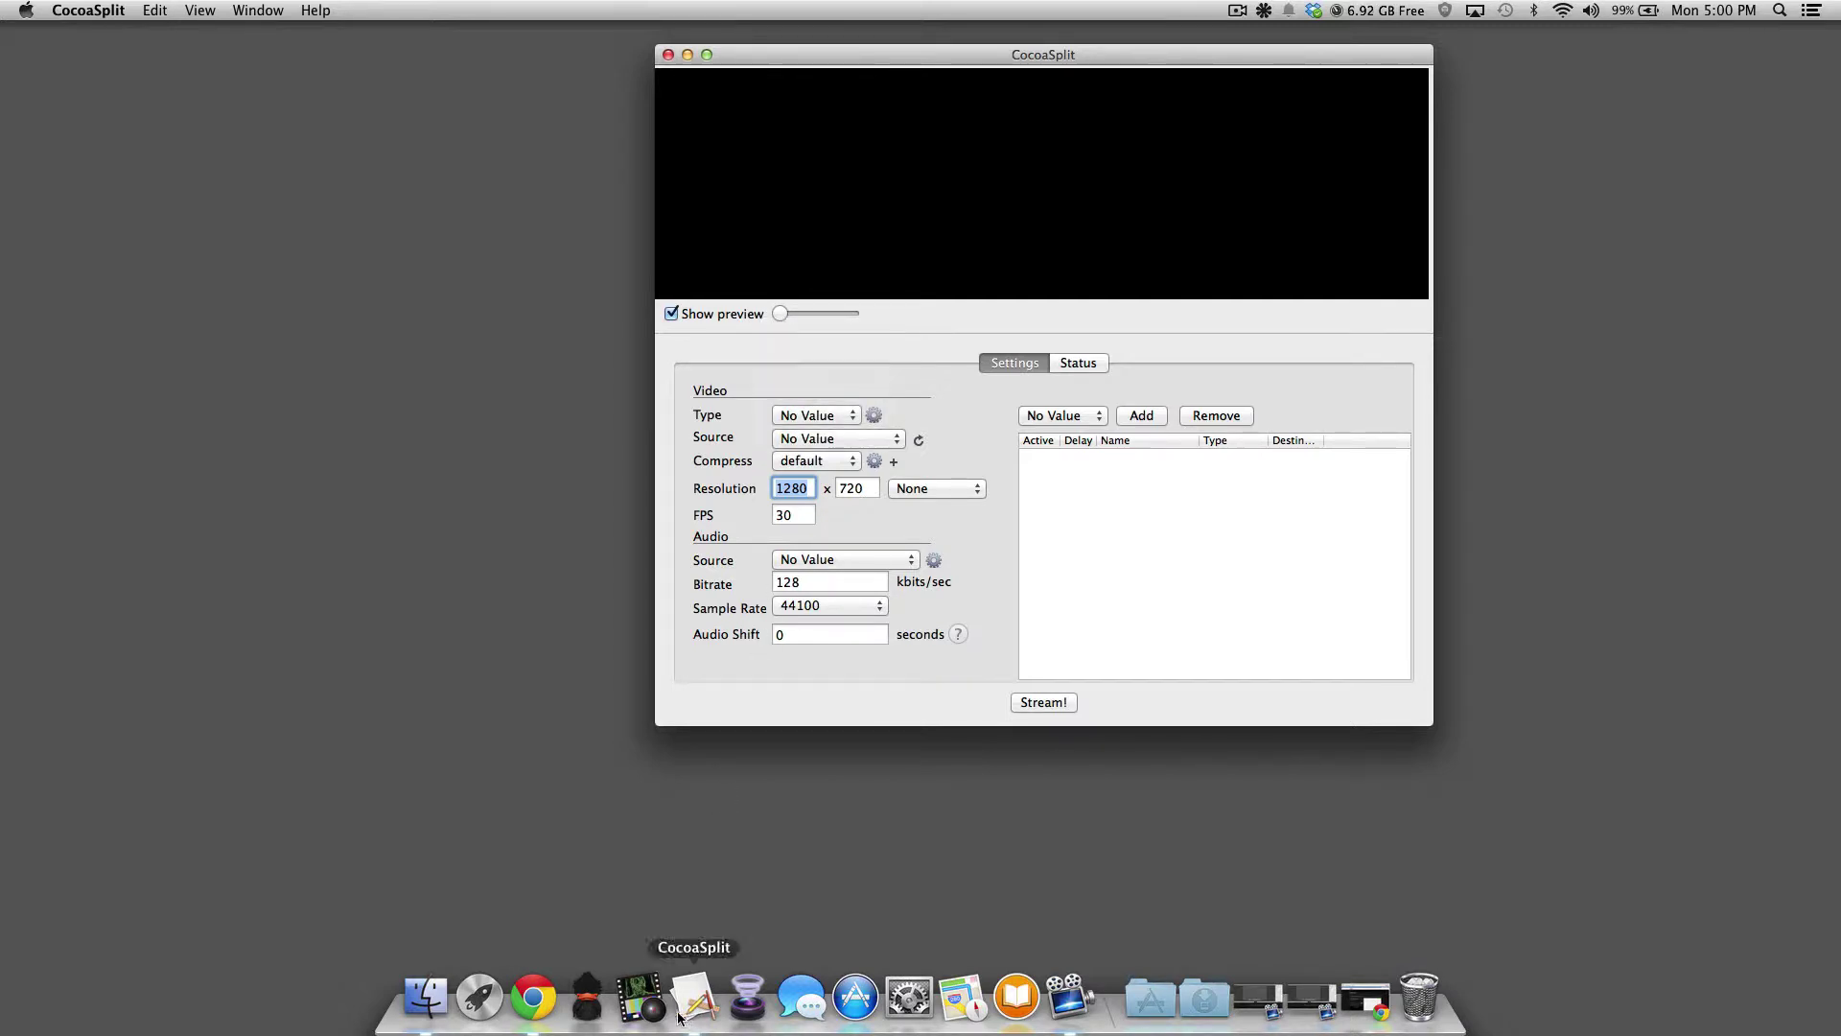
click(640, 998)
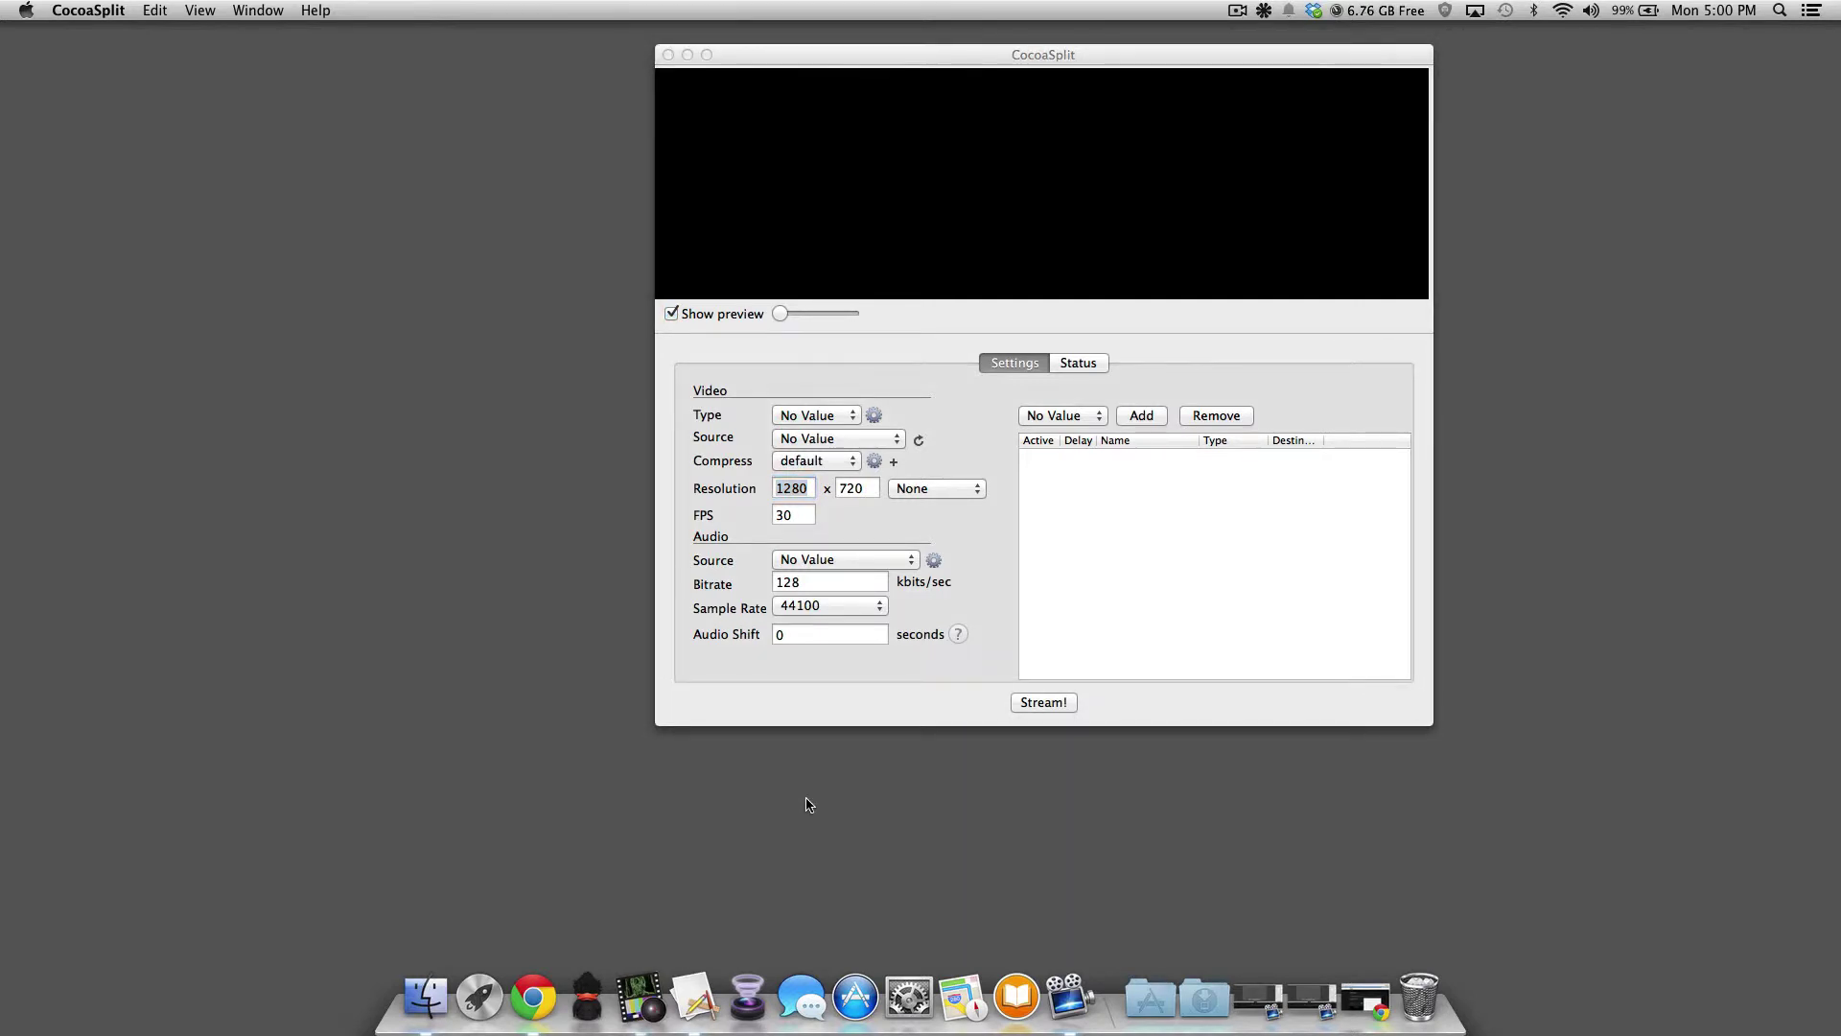
click(800, 438)
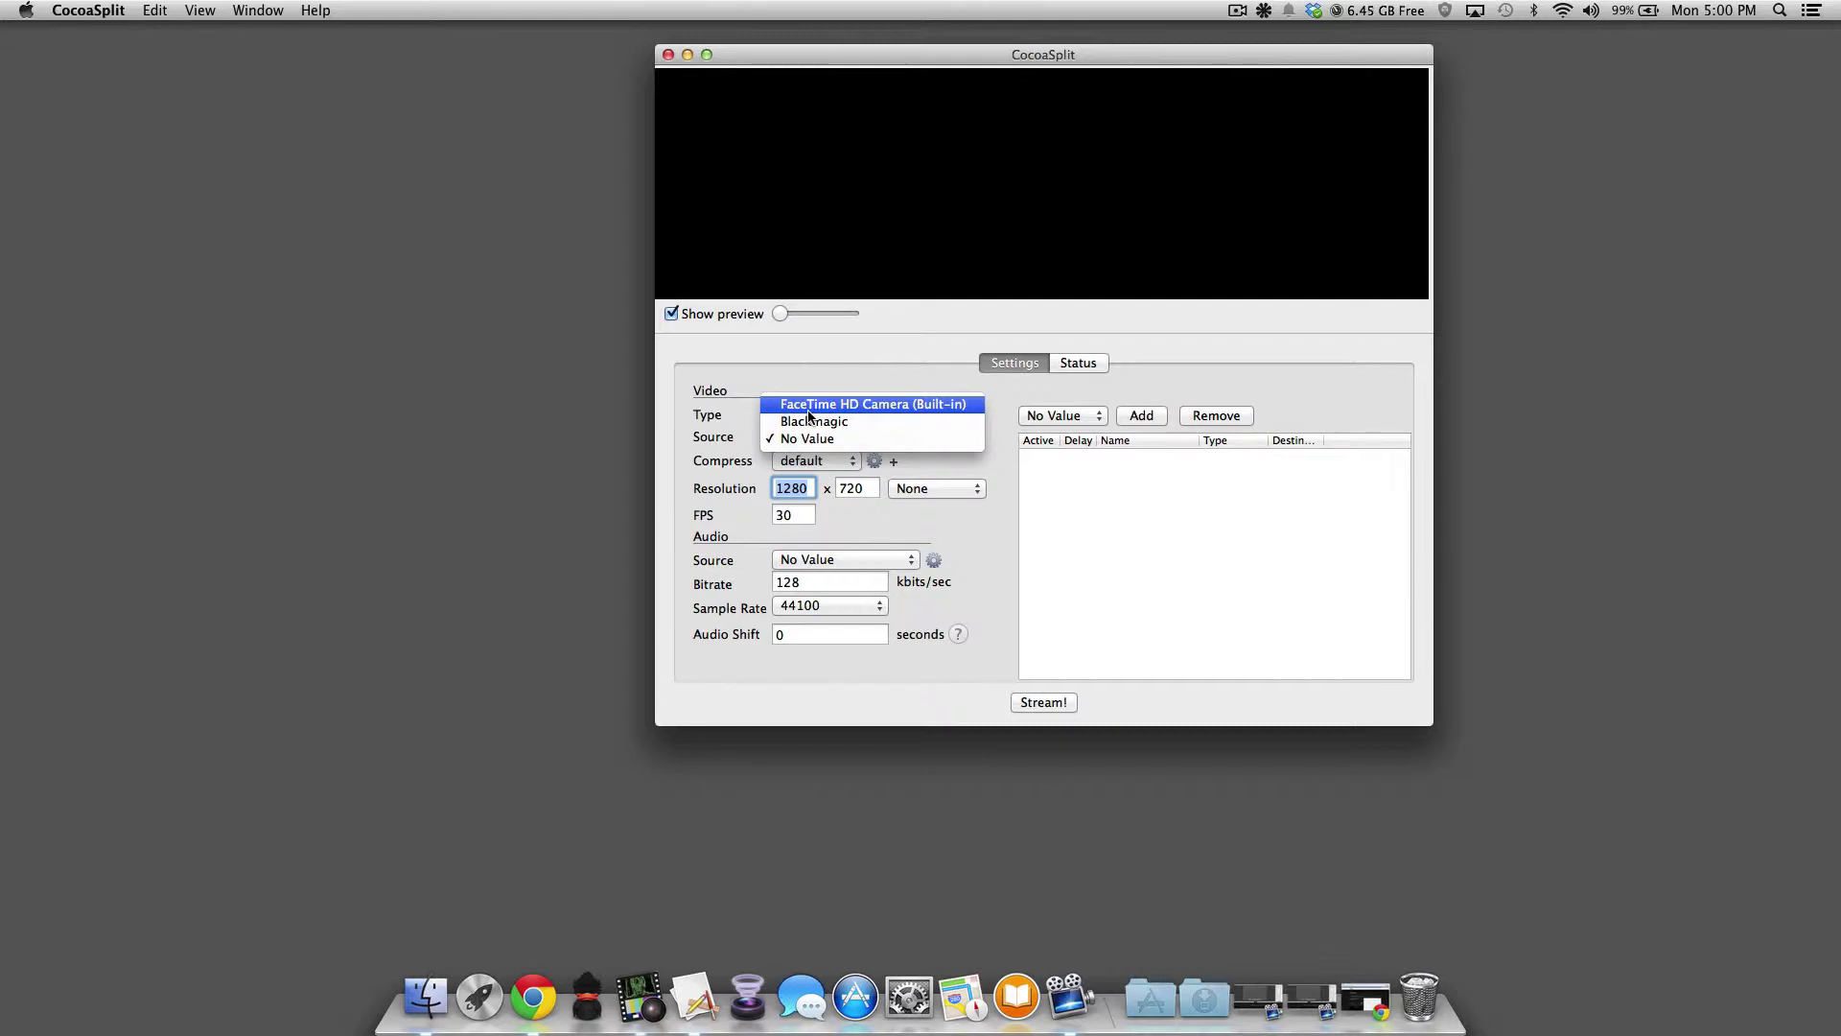
click(808, 413)
click(809, 414)
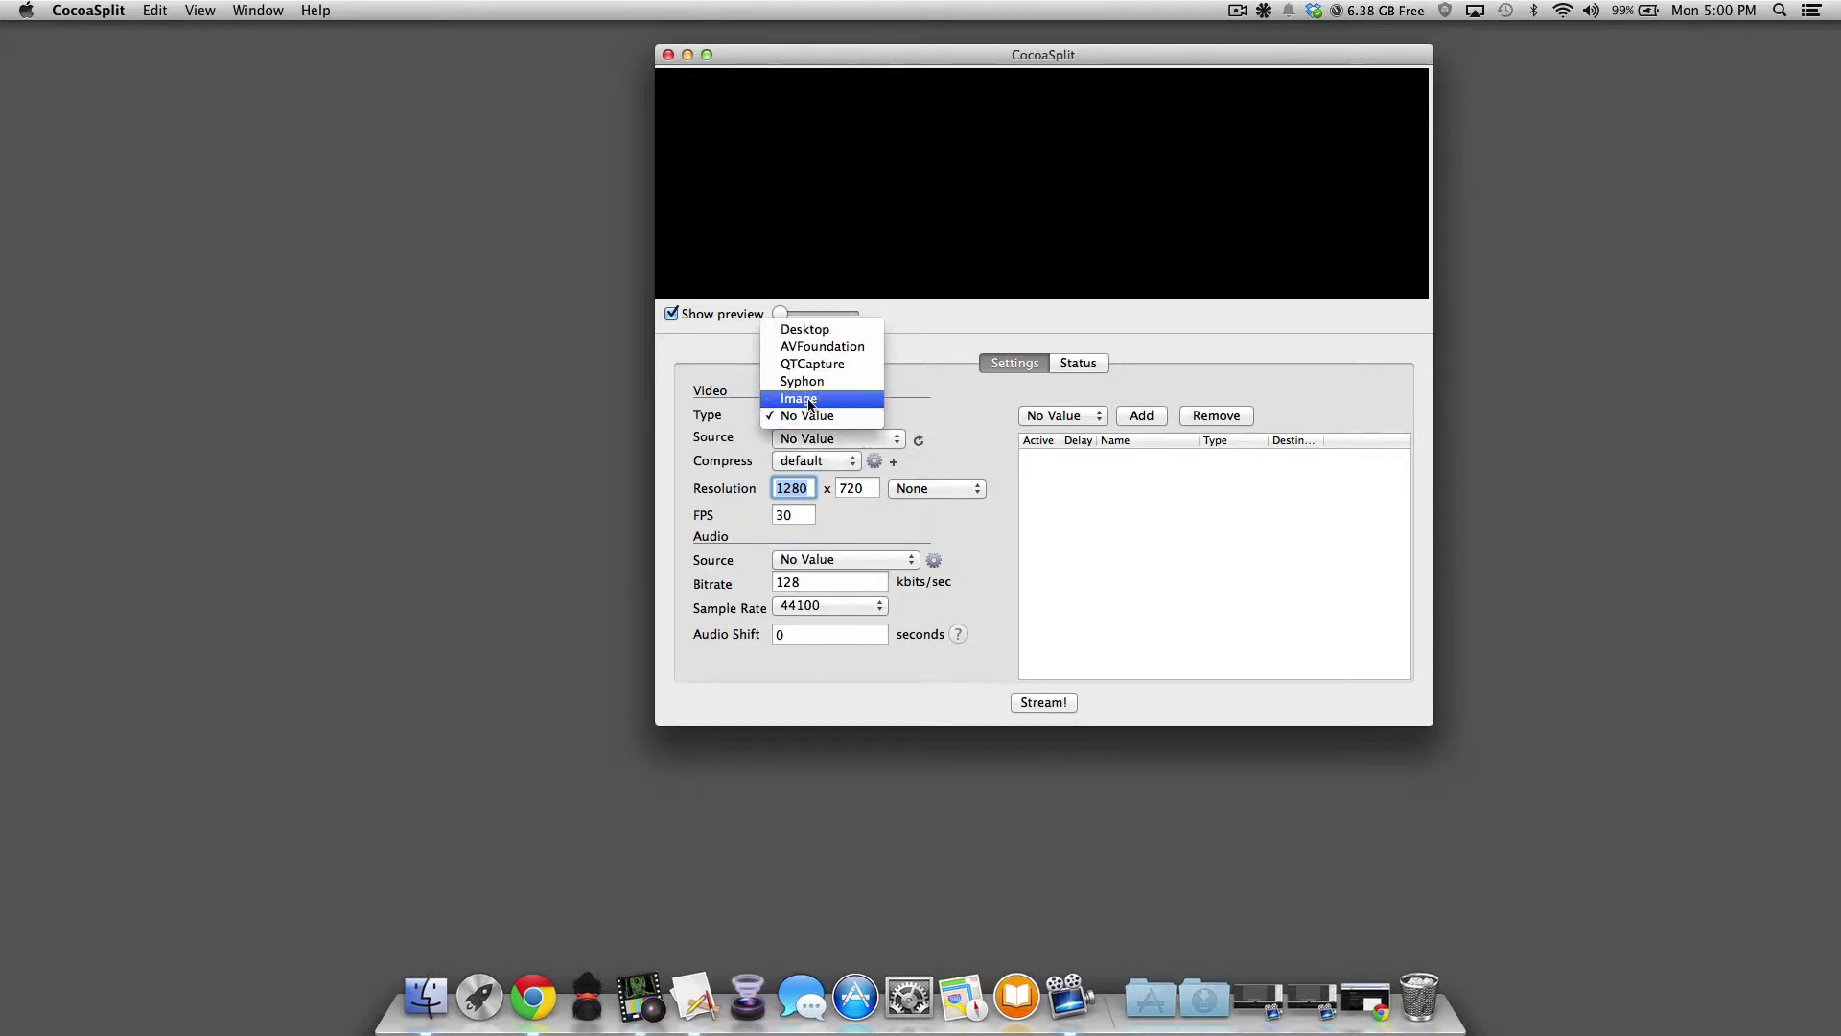
click(860, 438)
click(860, 437)
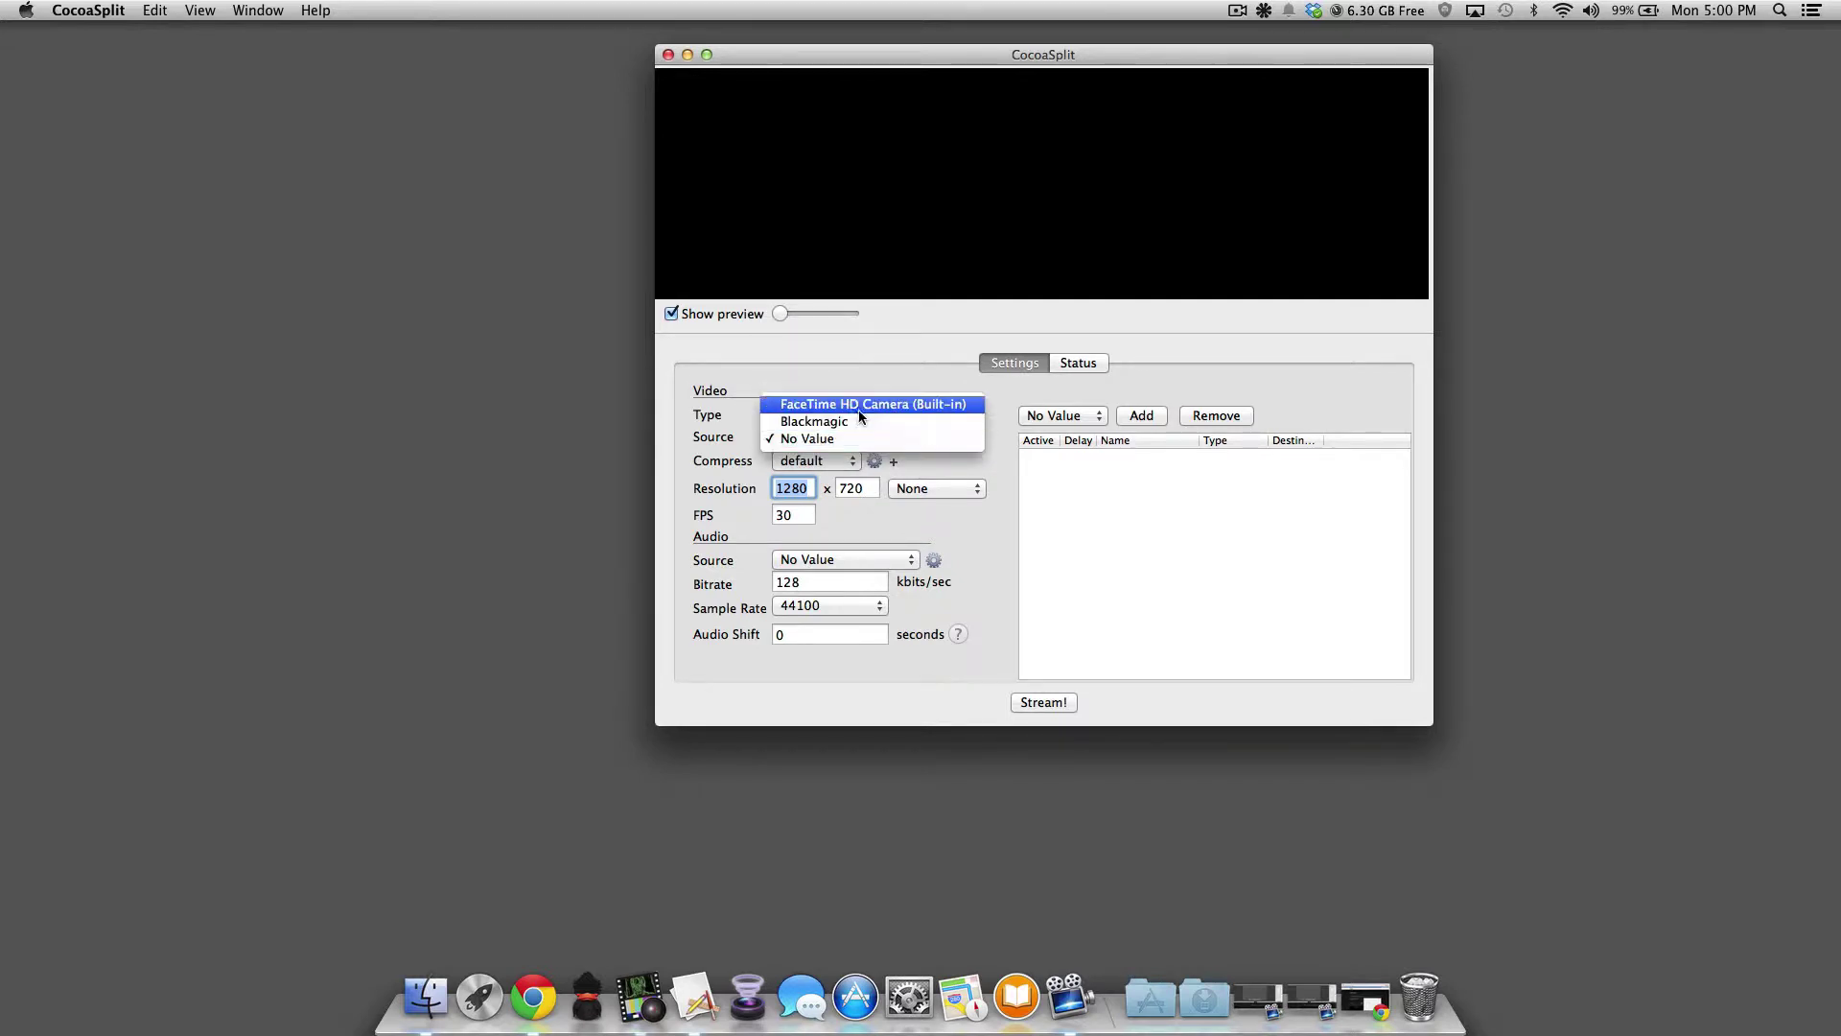
click(854, 377)
Set the CocoaSplit video type to Syphon and its source to CamTwist.
click(836, 414)
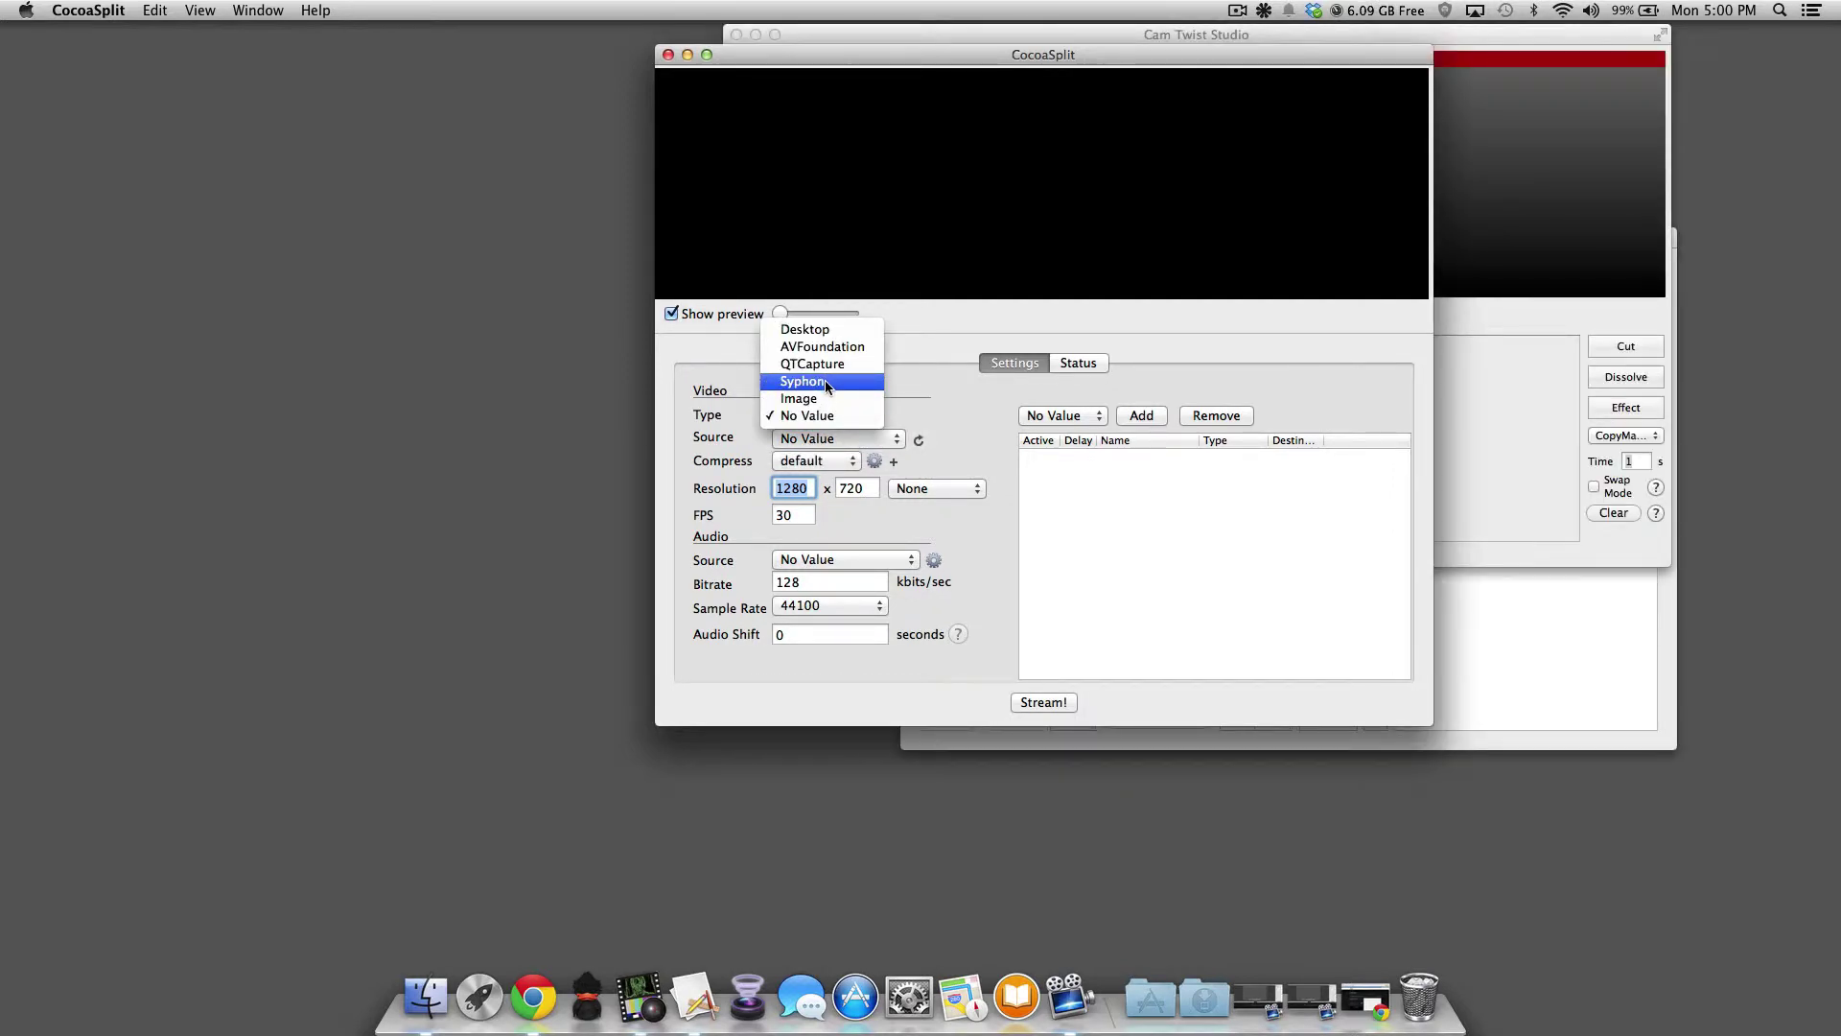
click(825, 381)
click(842, 438)
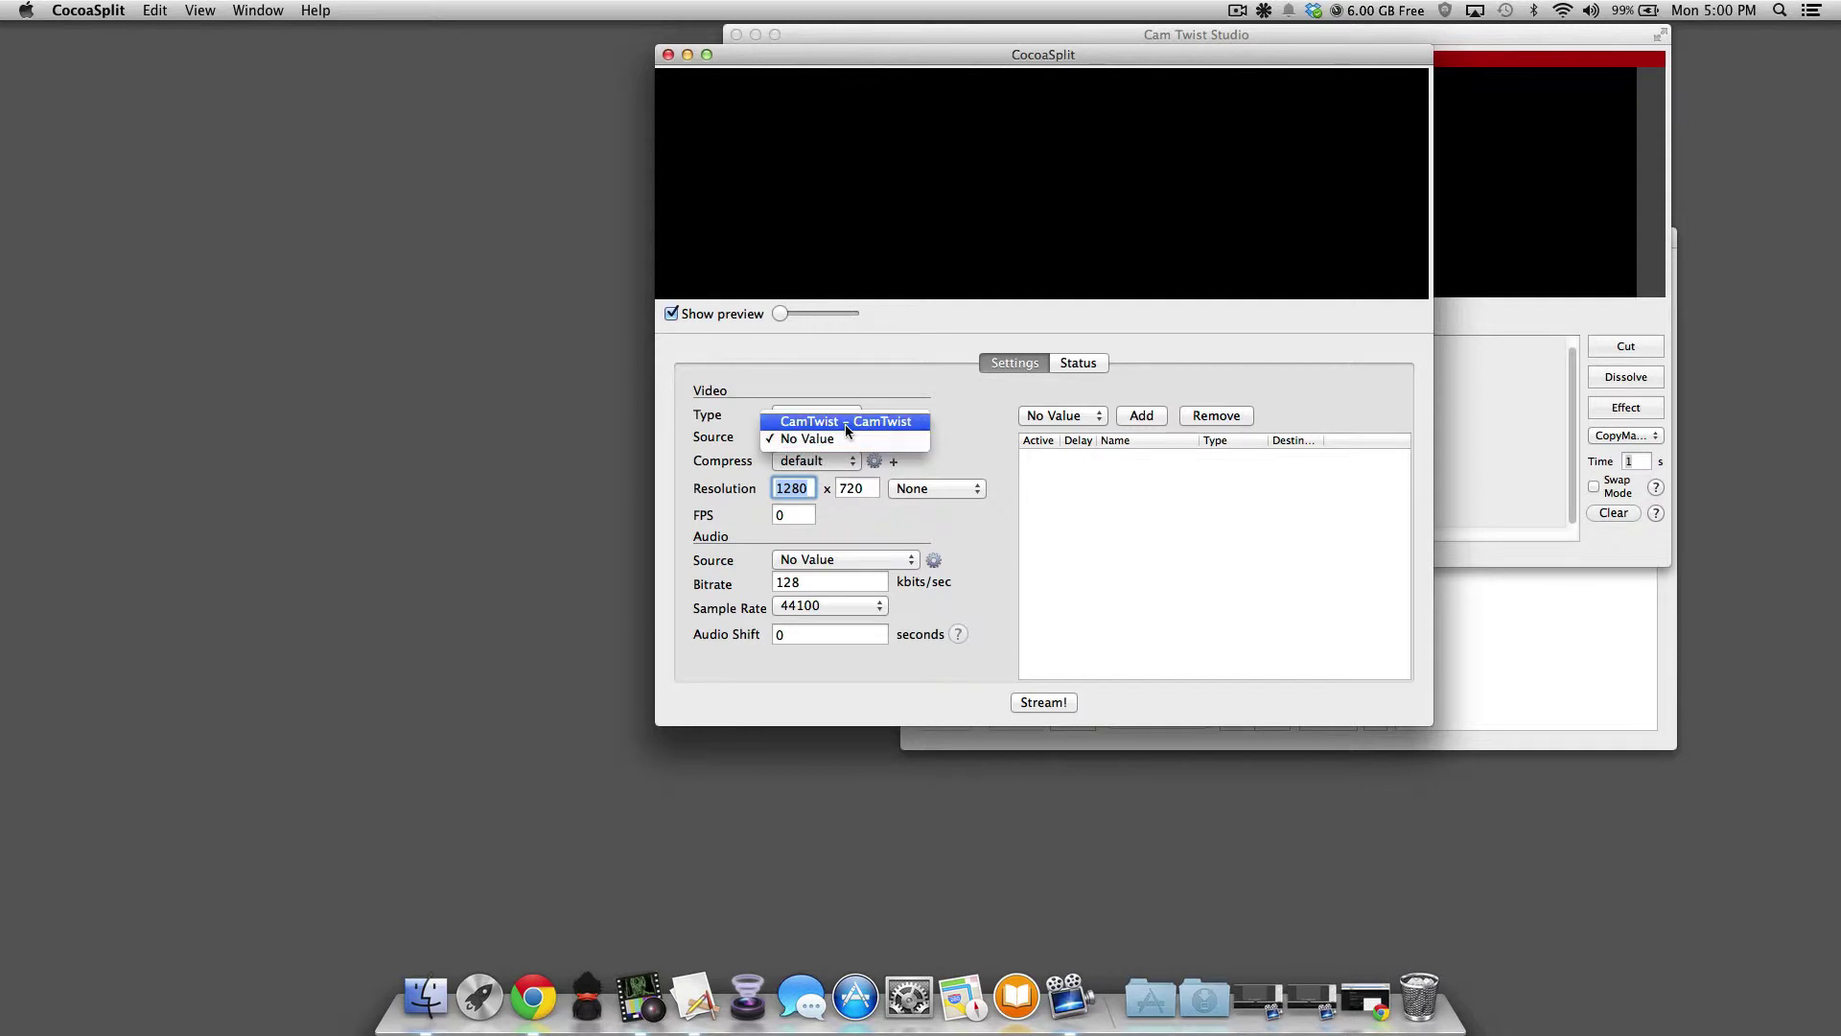
click(844, 424)
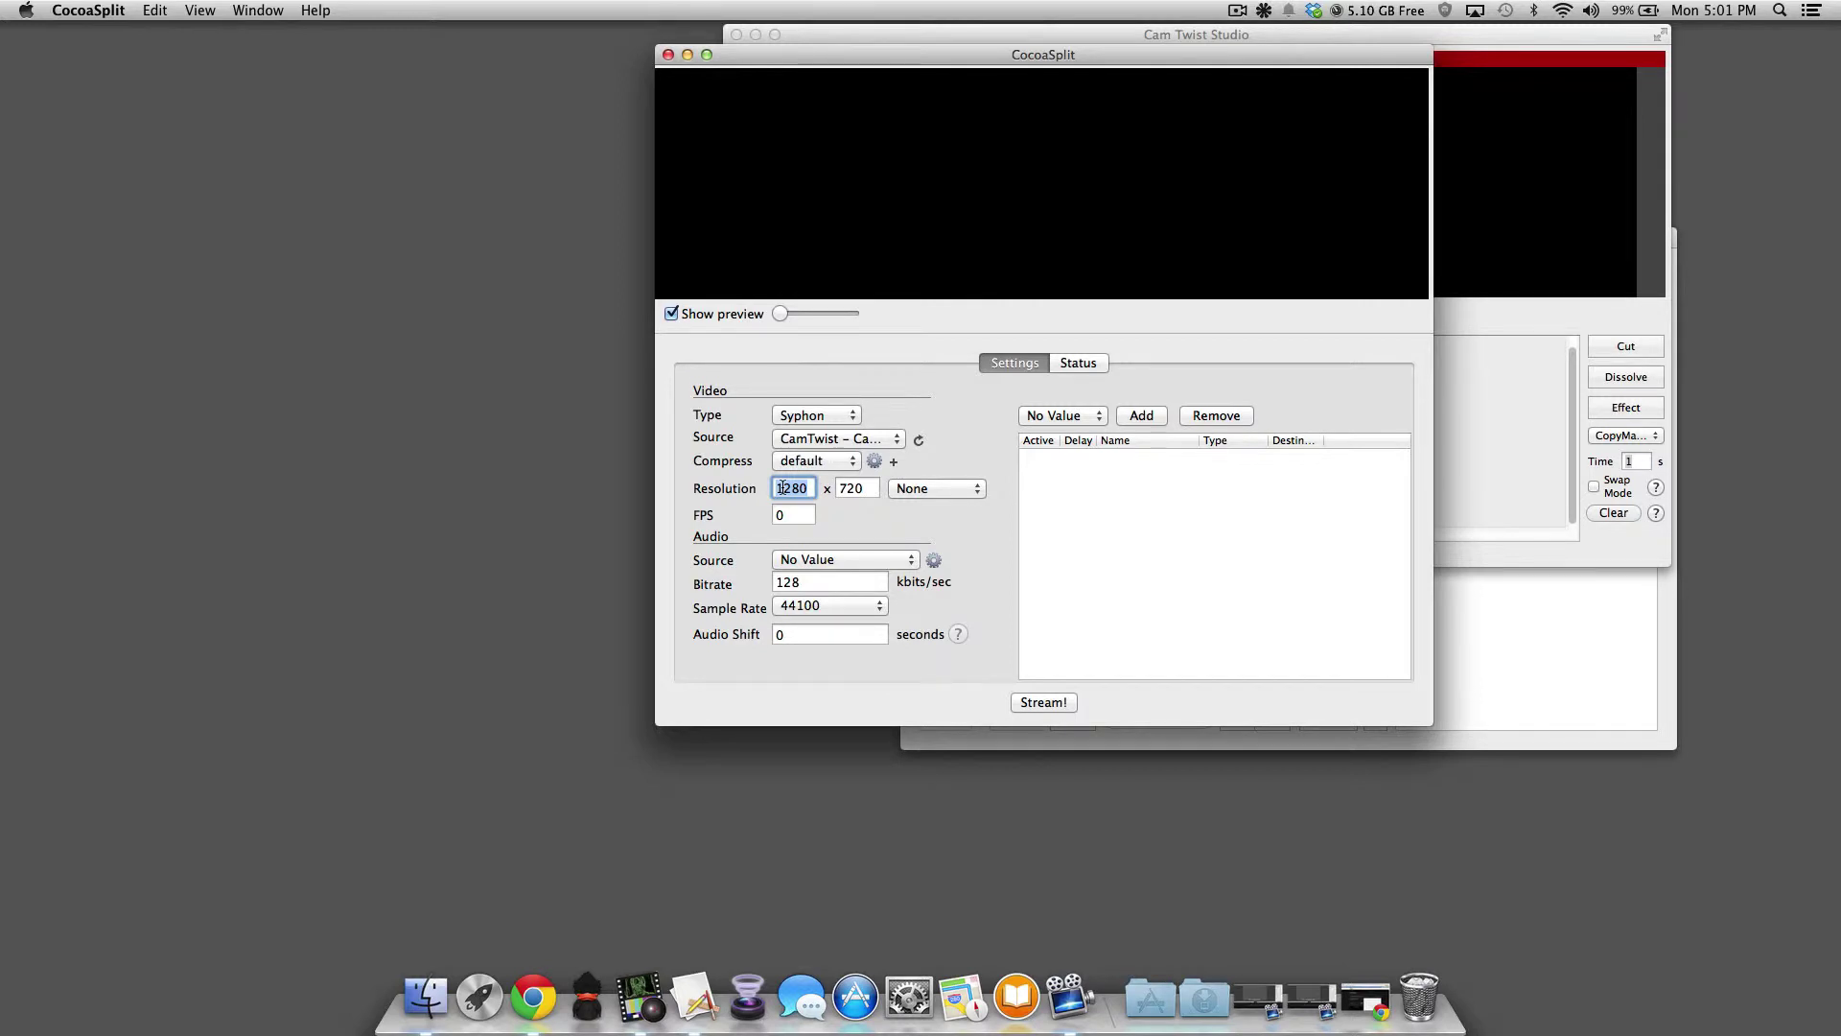
Set the video resolution to 854 x 480.
text(854)
key(Tab)
text(480)
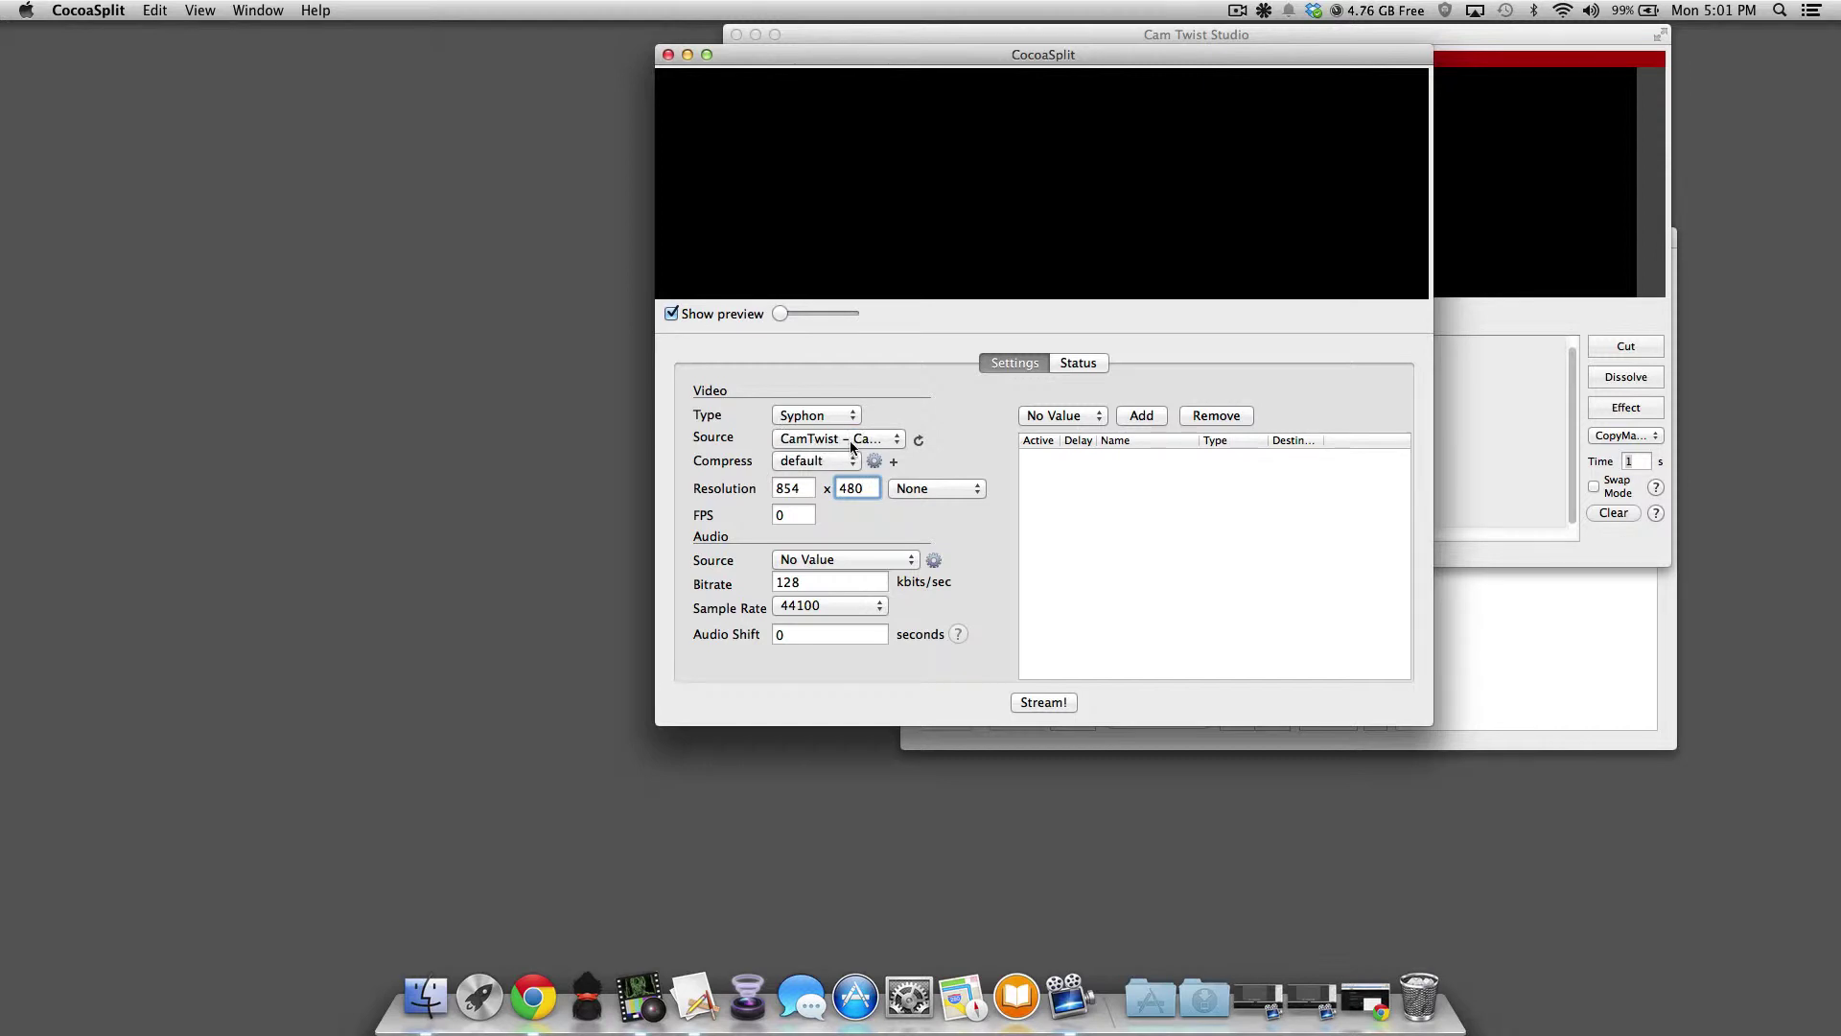
Edit the default x264 compression settings, choosing the veryfast preset and the animation tune.
click(803, 462)
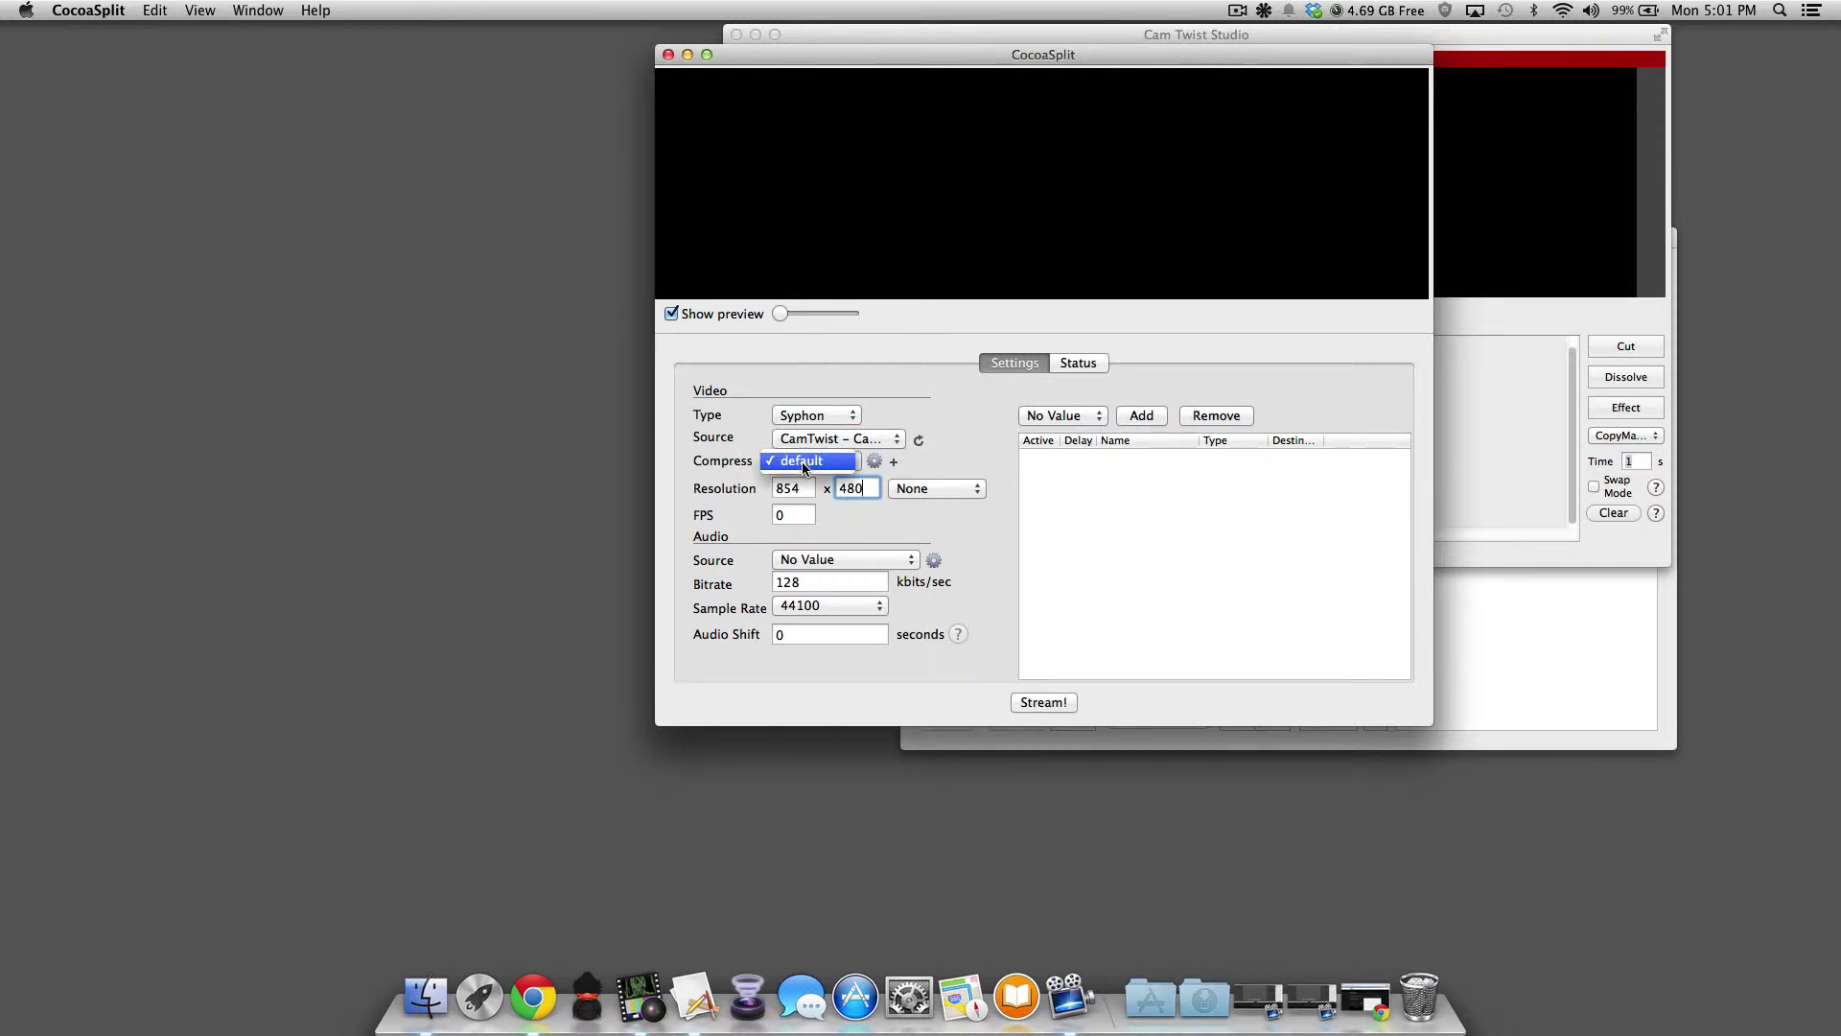
click(879, 465)
click(876, 462)
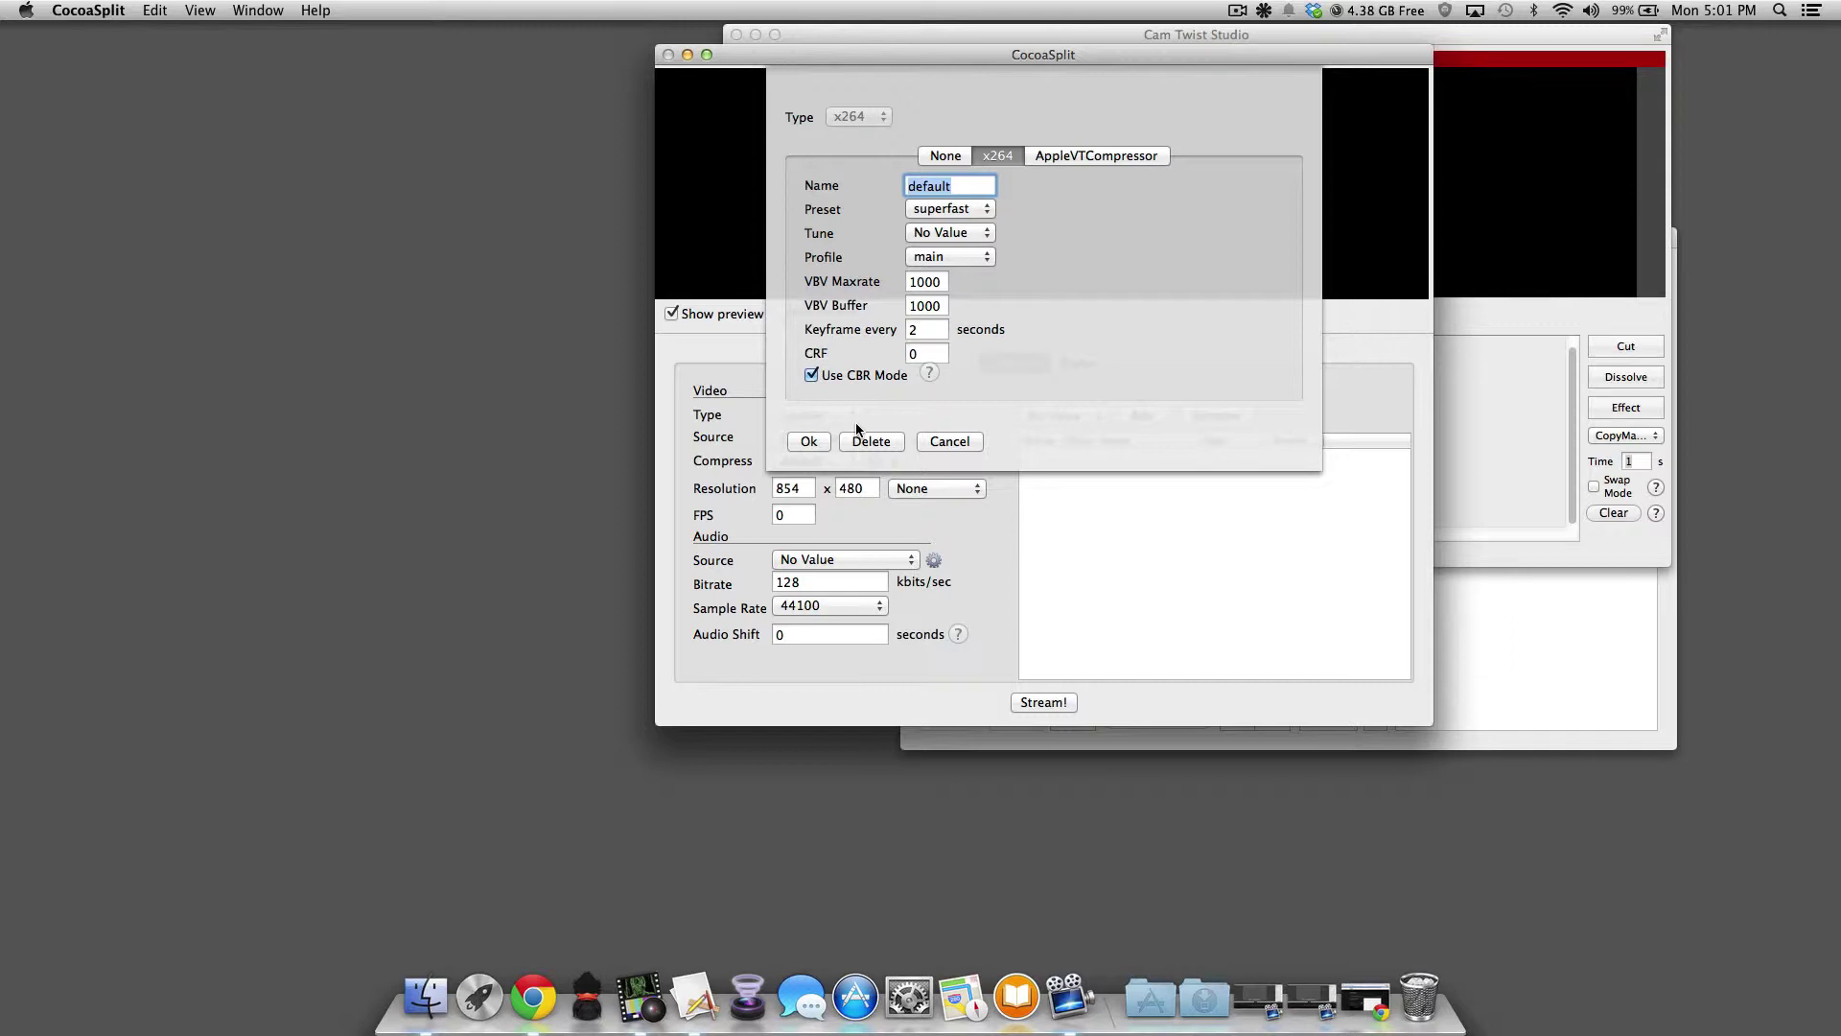
click(921, 211)
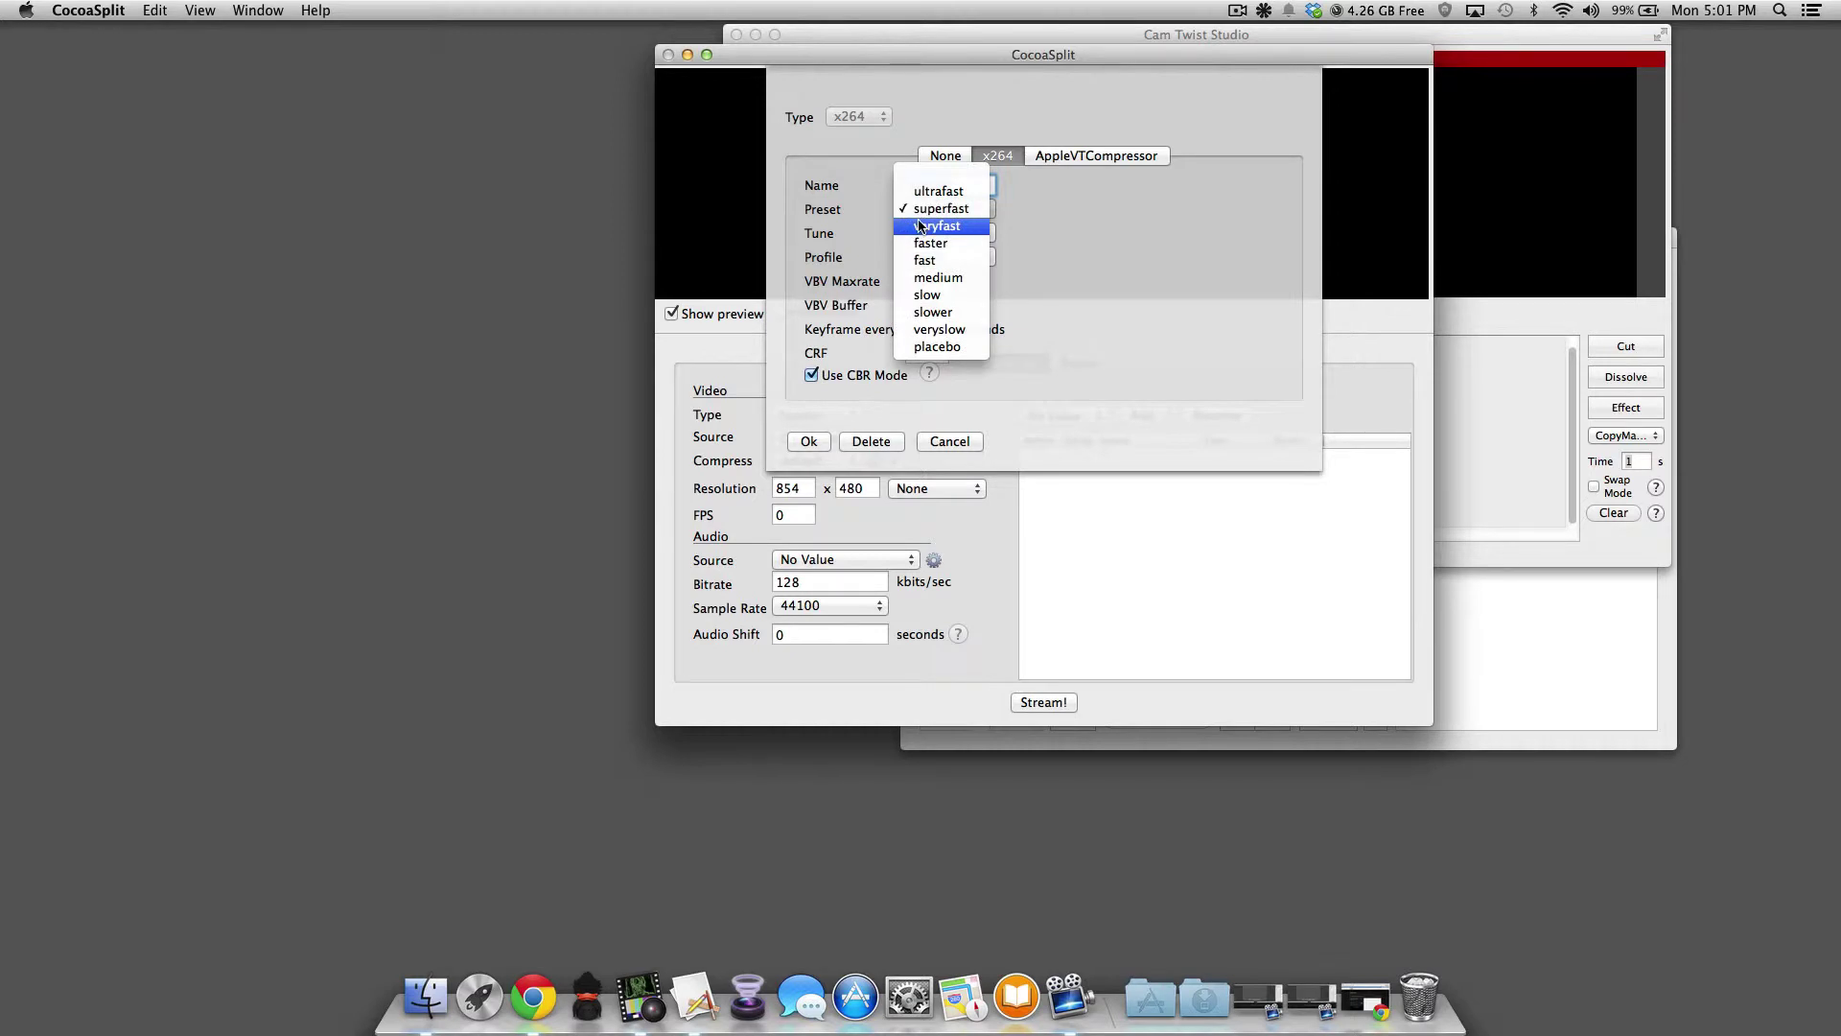
click(919, 225)
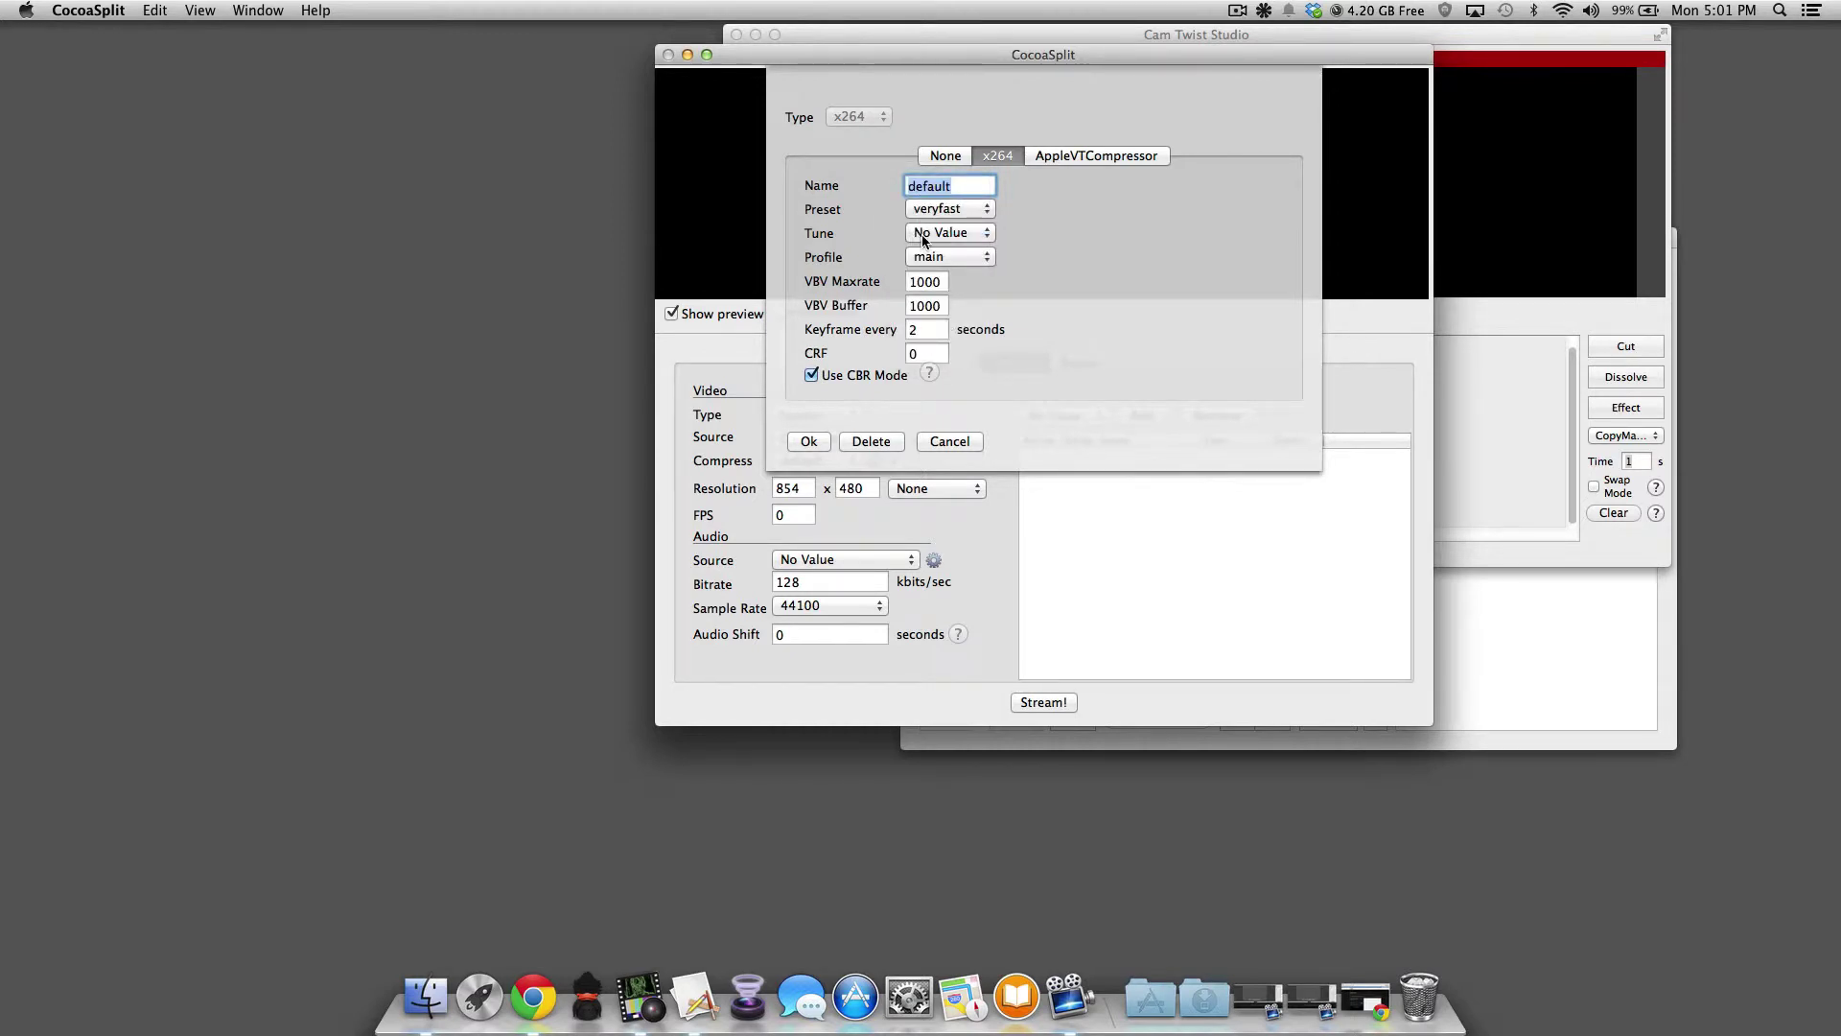
click(924, 236)
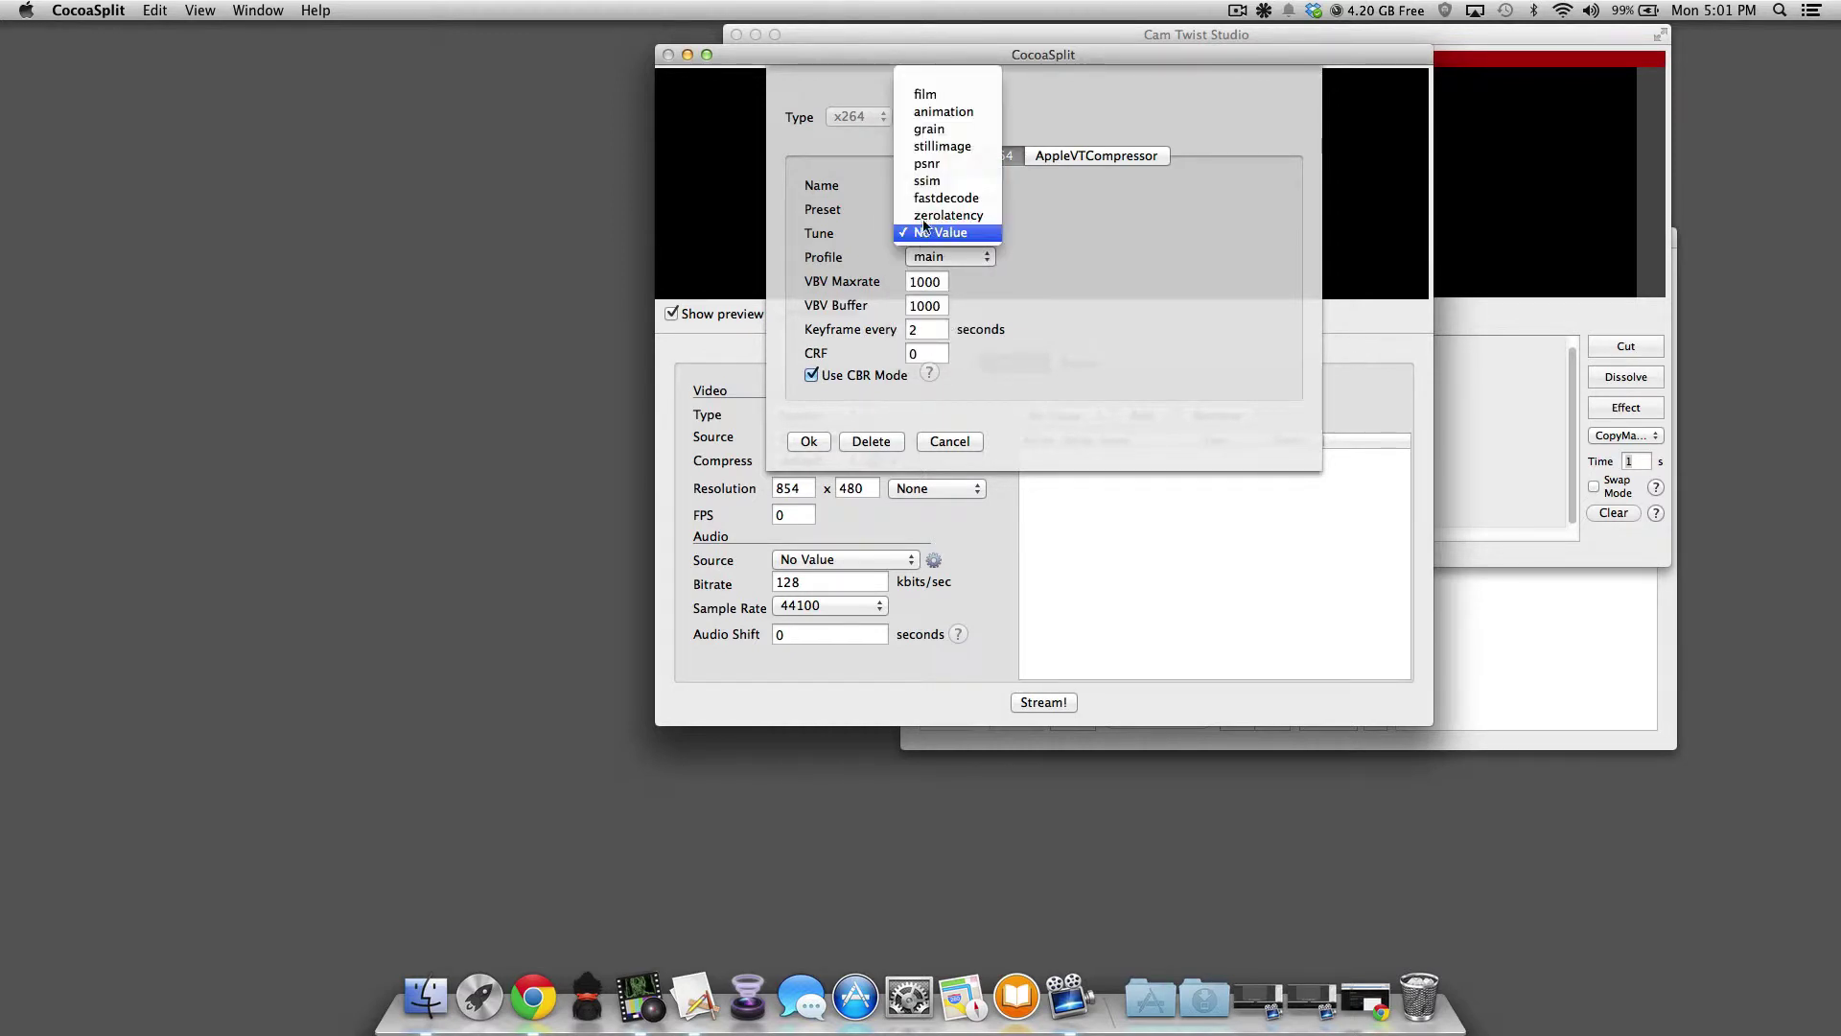
click(938, 113)
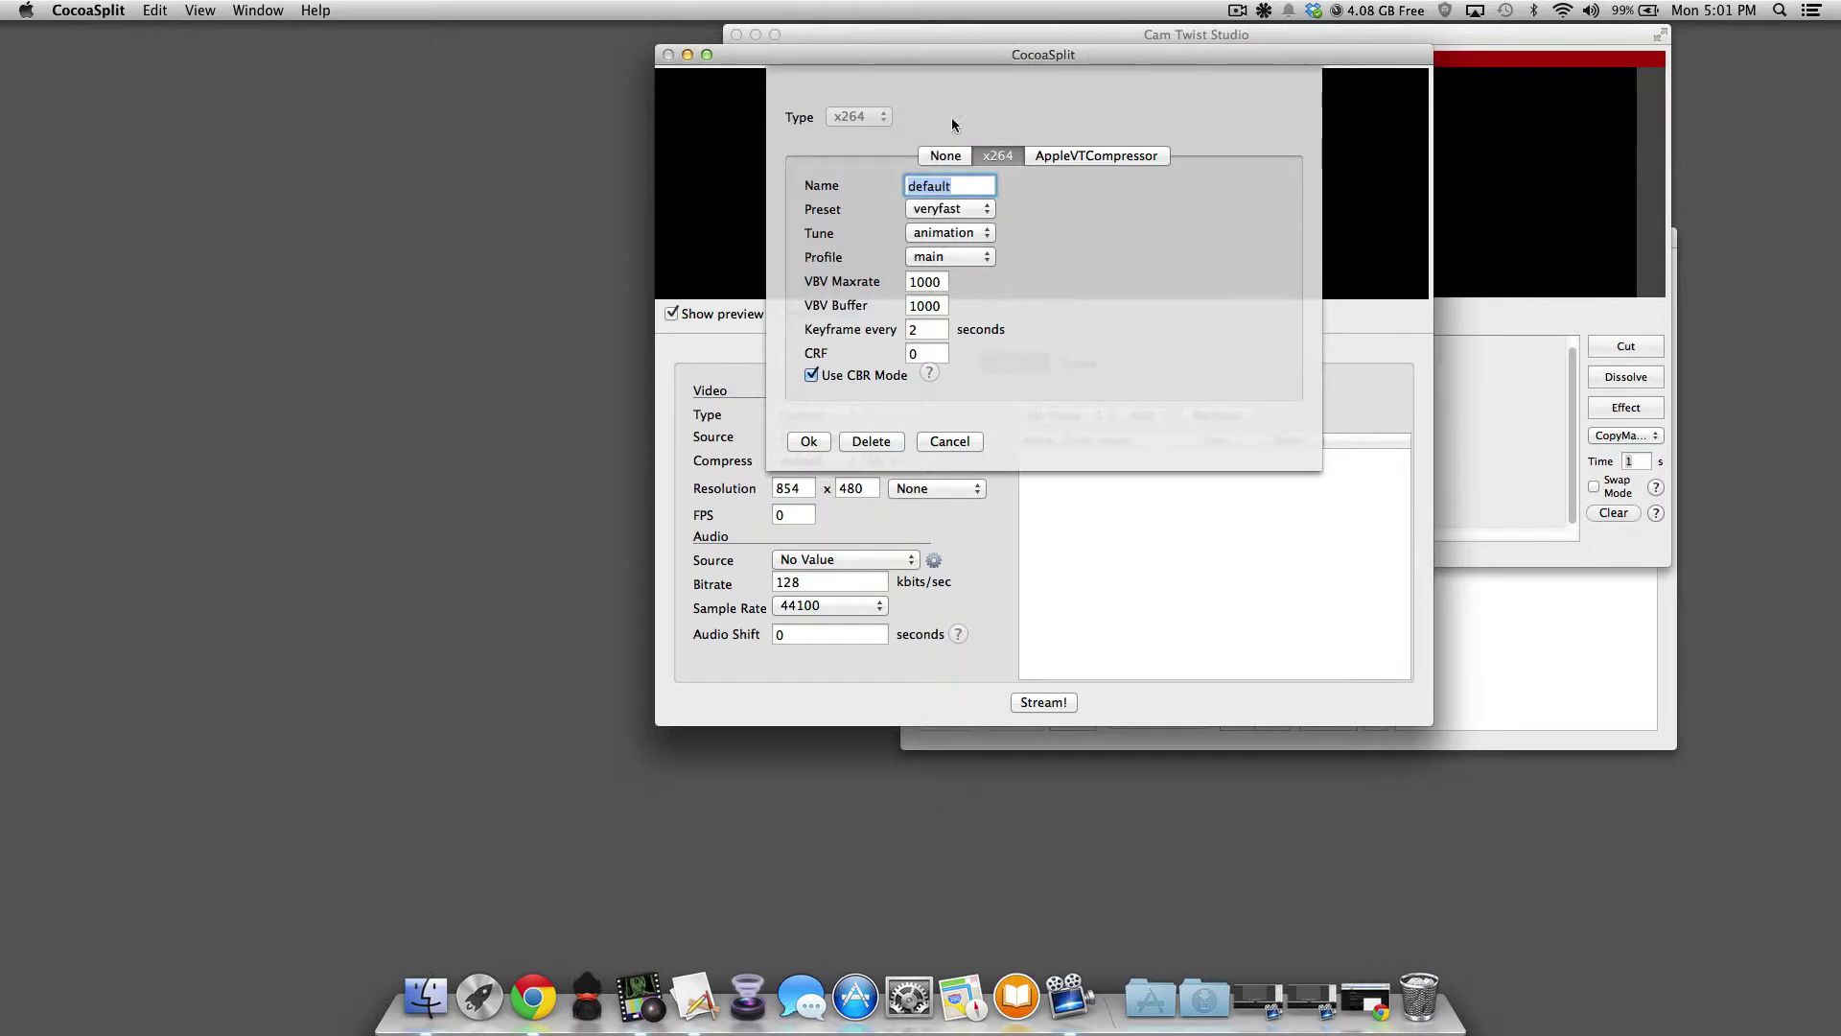
Try the film tune in the x264 settings while keeping the veryfast preset.
click(957, 235)
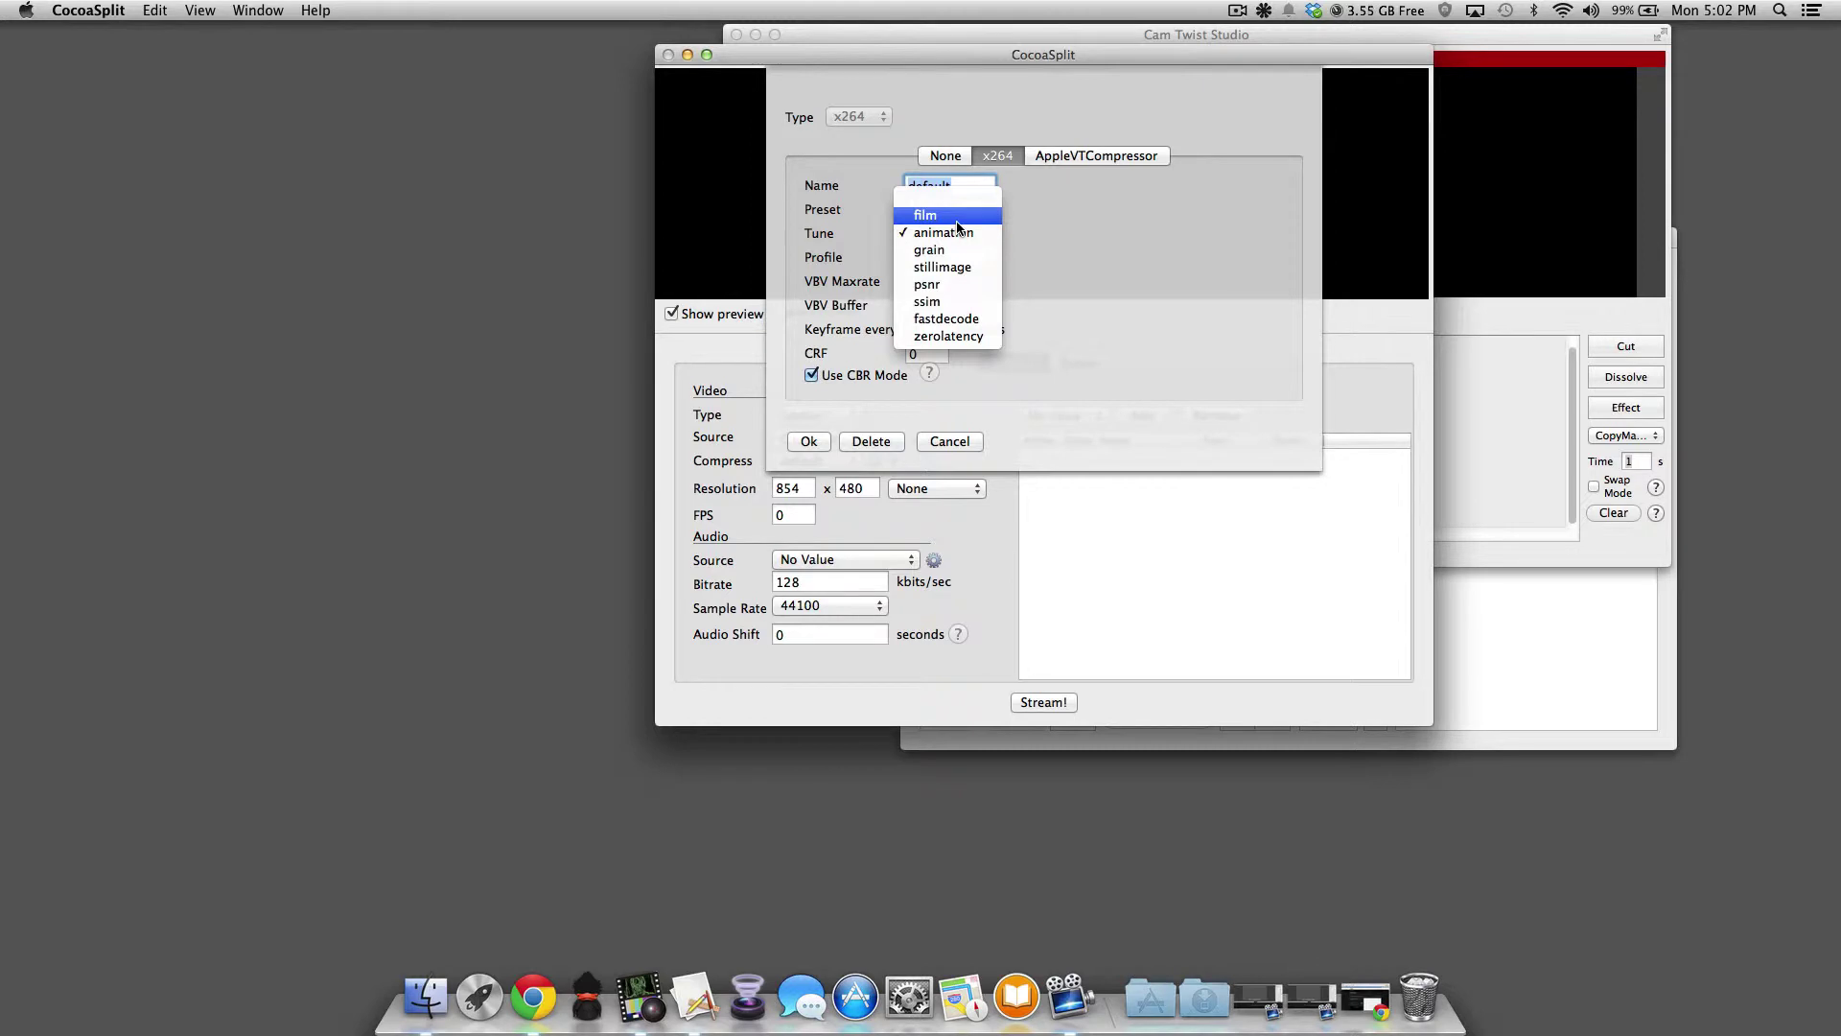
click(957, 221)
click(954, 209)
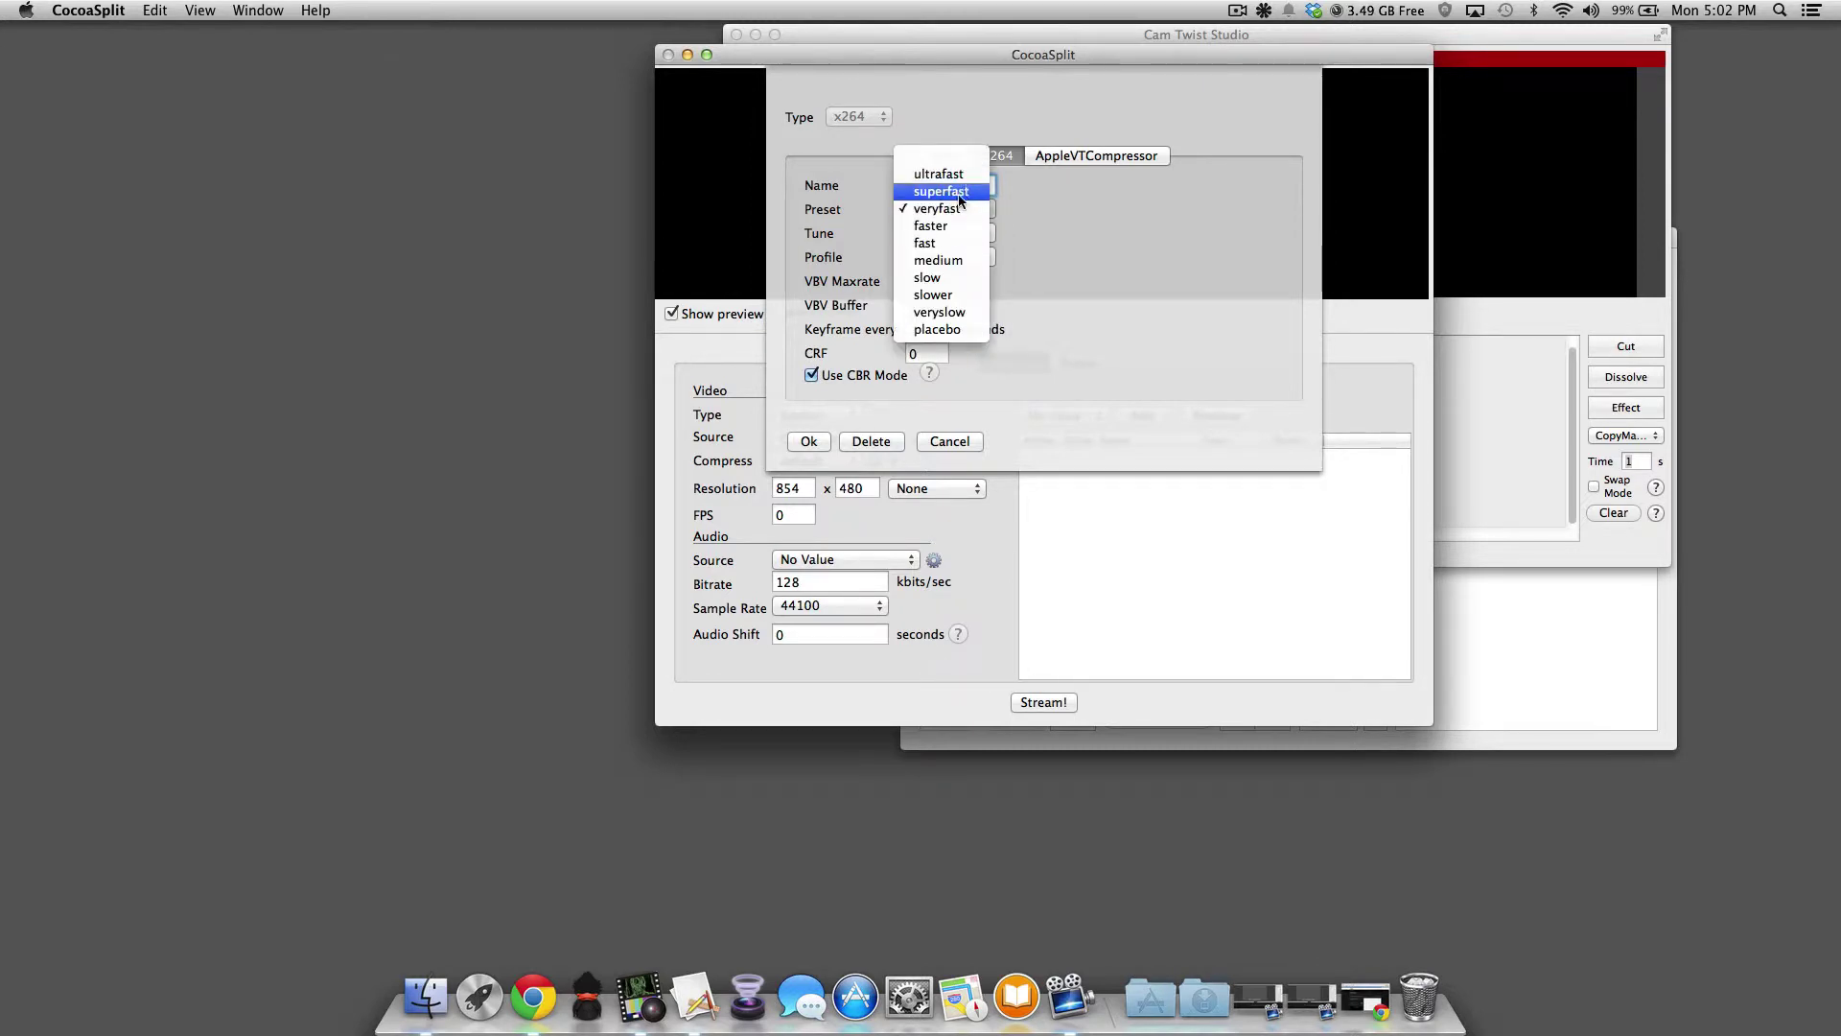
click(955, 209)
Set the x264 tune to animation and choose the main profile.
click(948, 230)
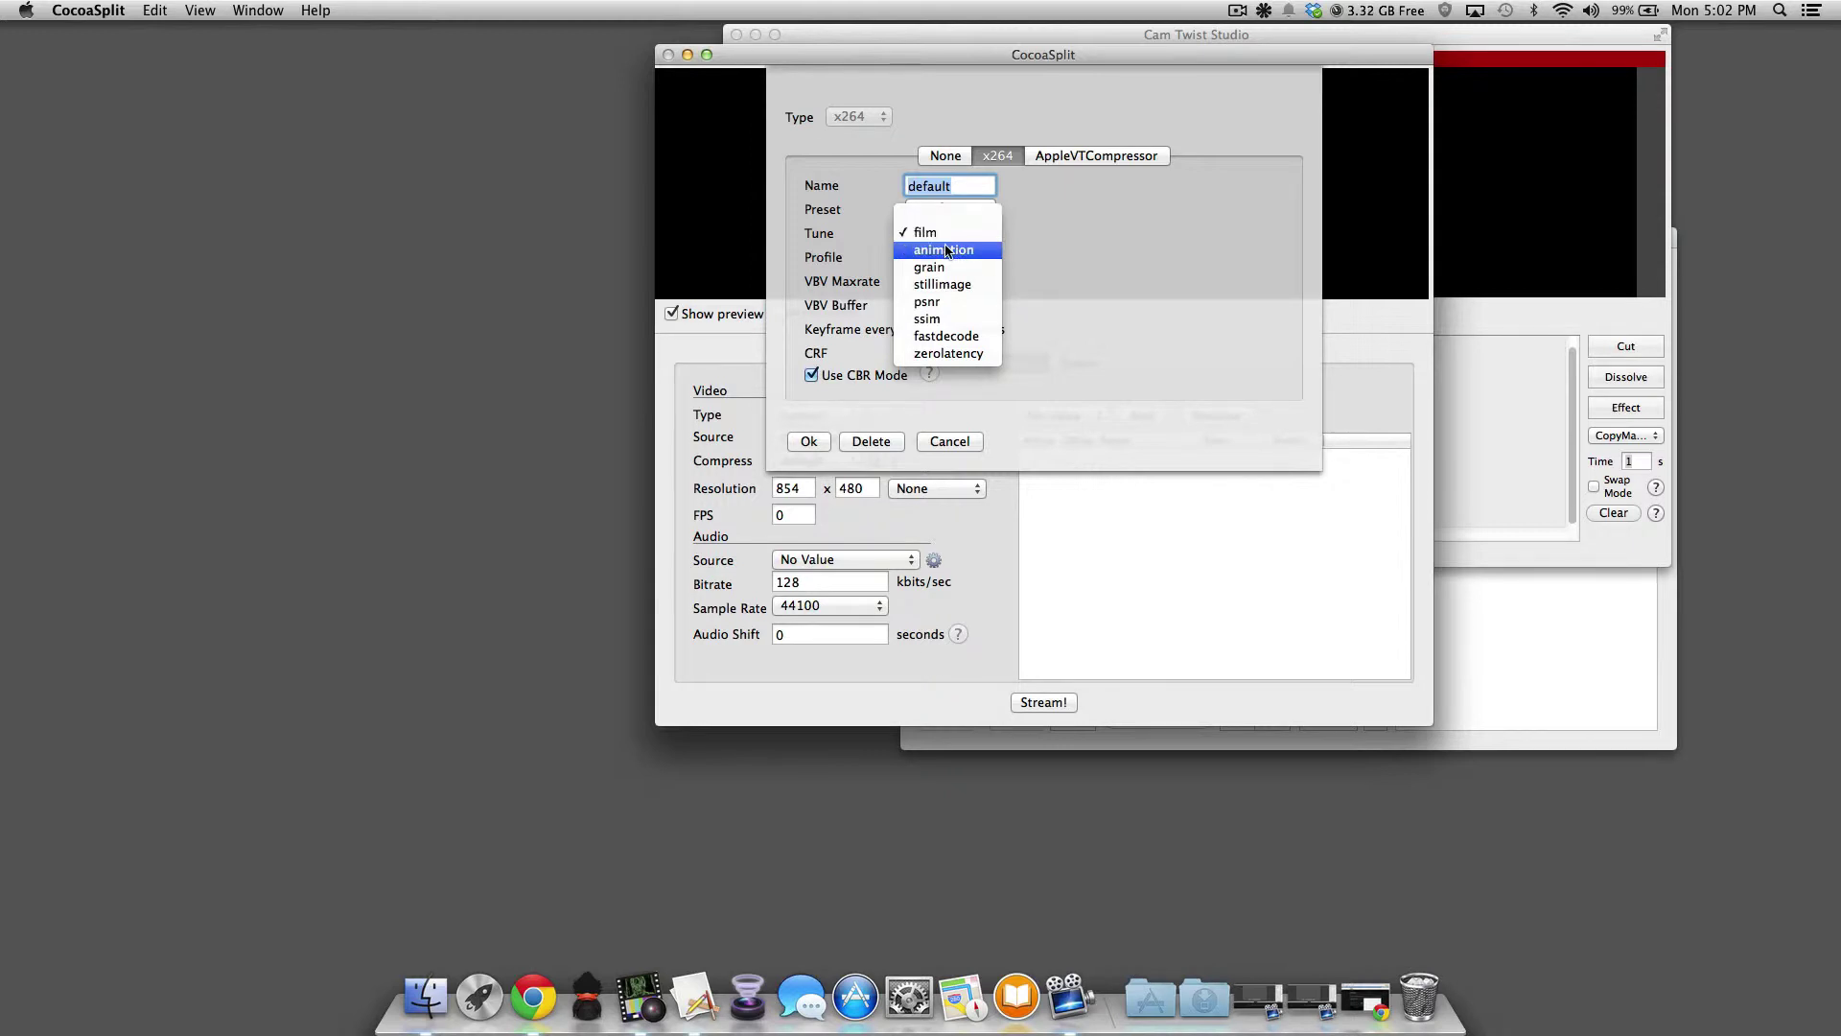
click(945, 248)
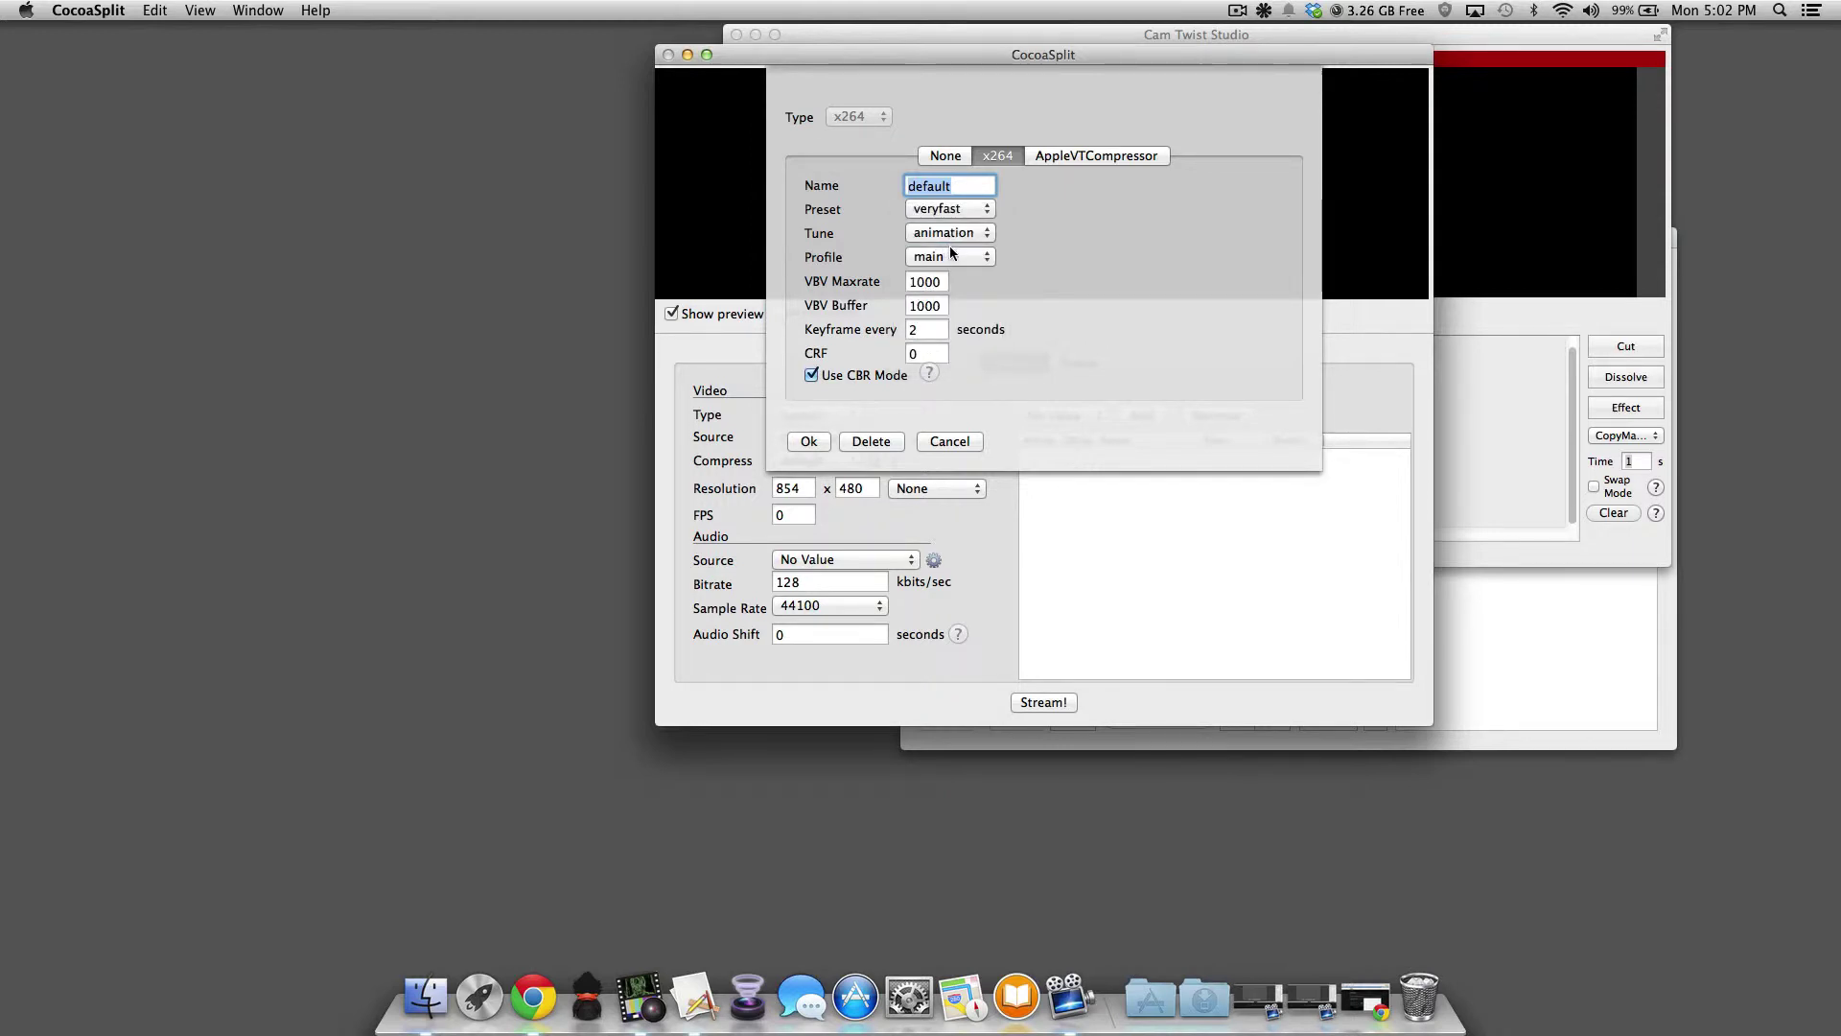
click(949, 257)
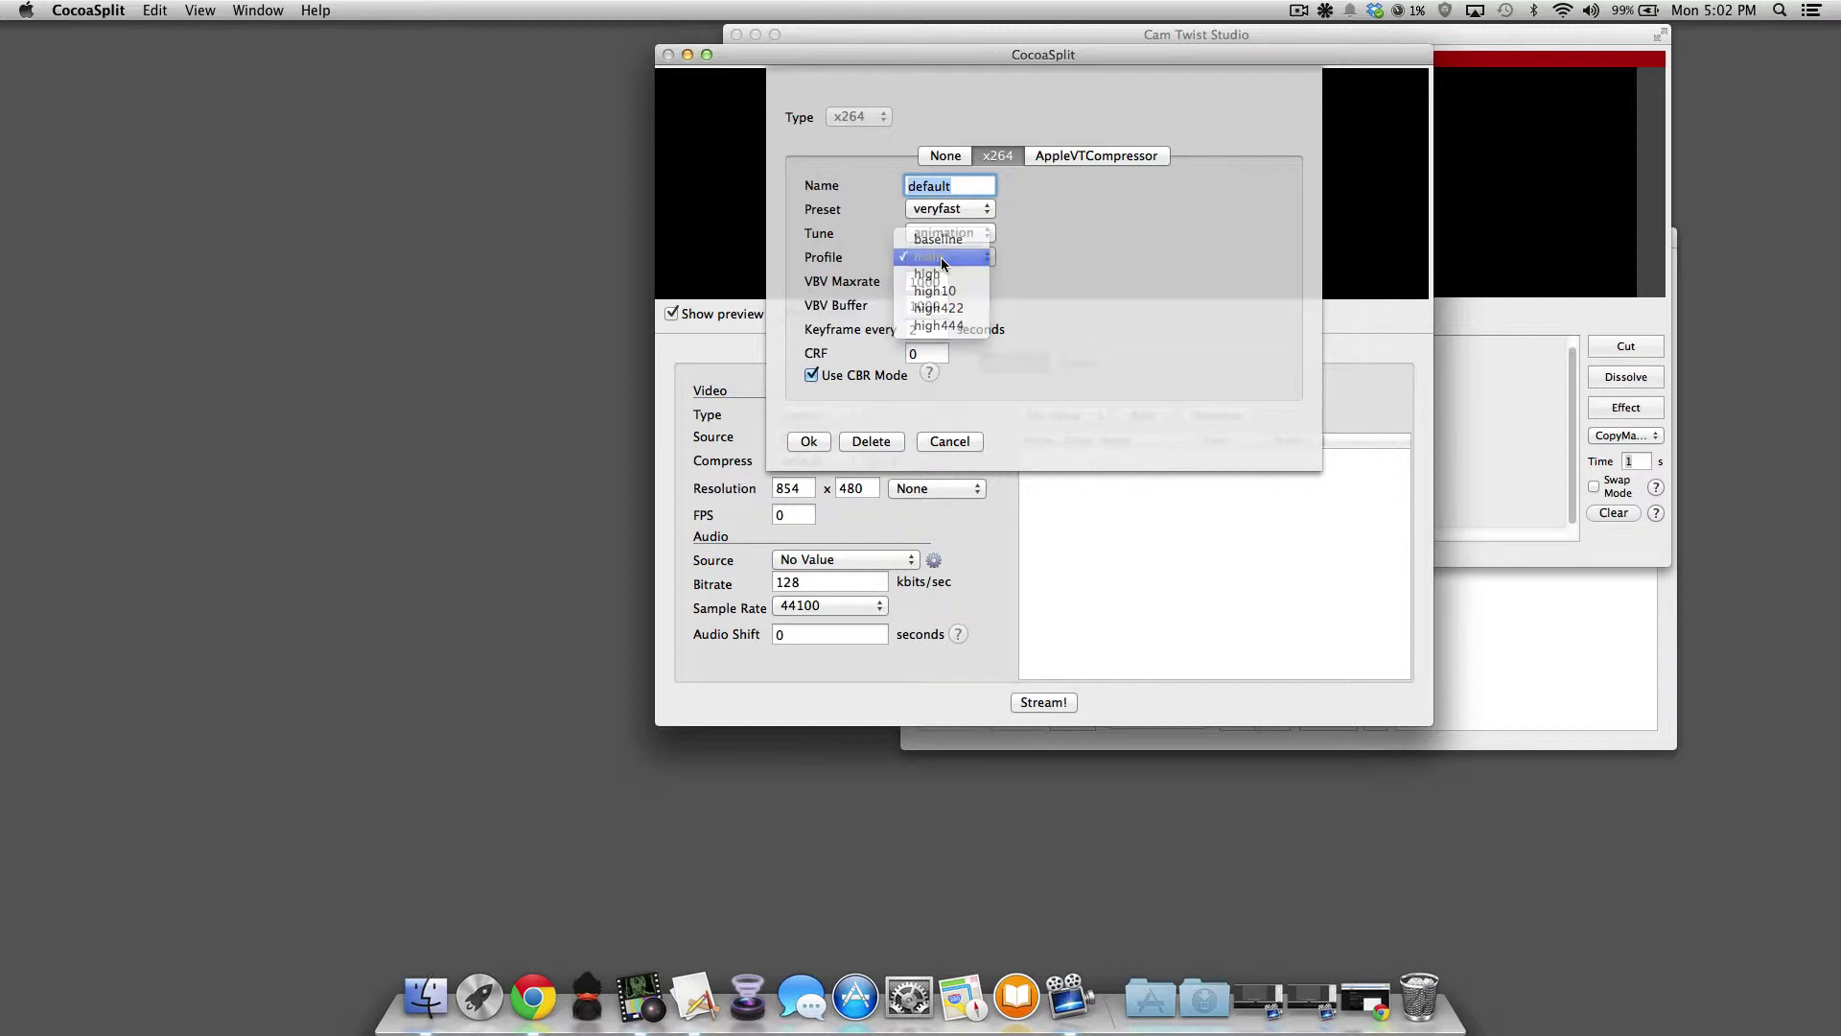
click(943, 257)
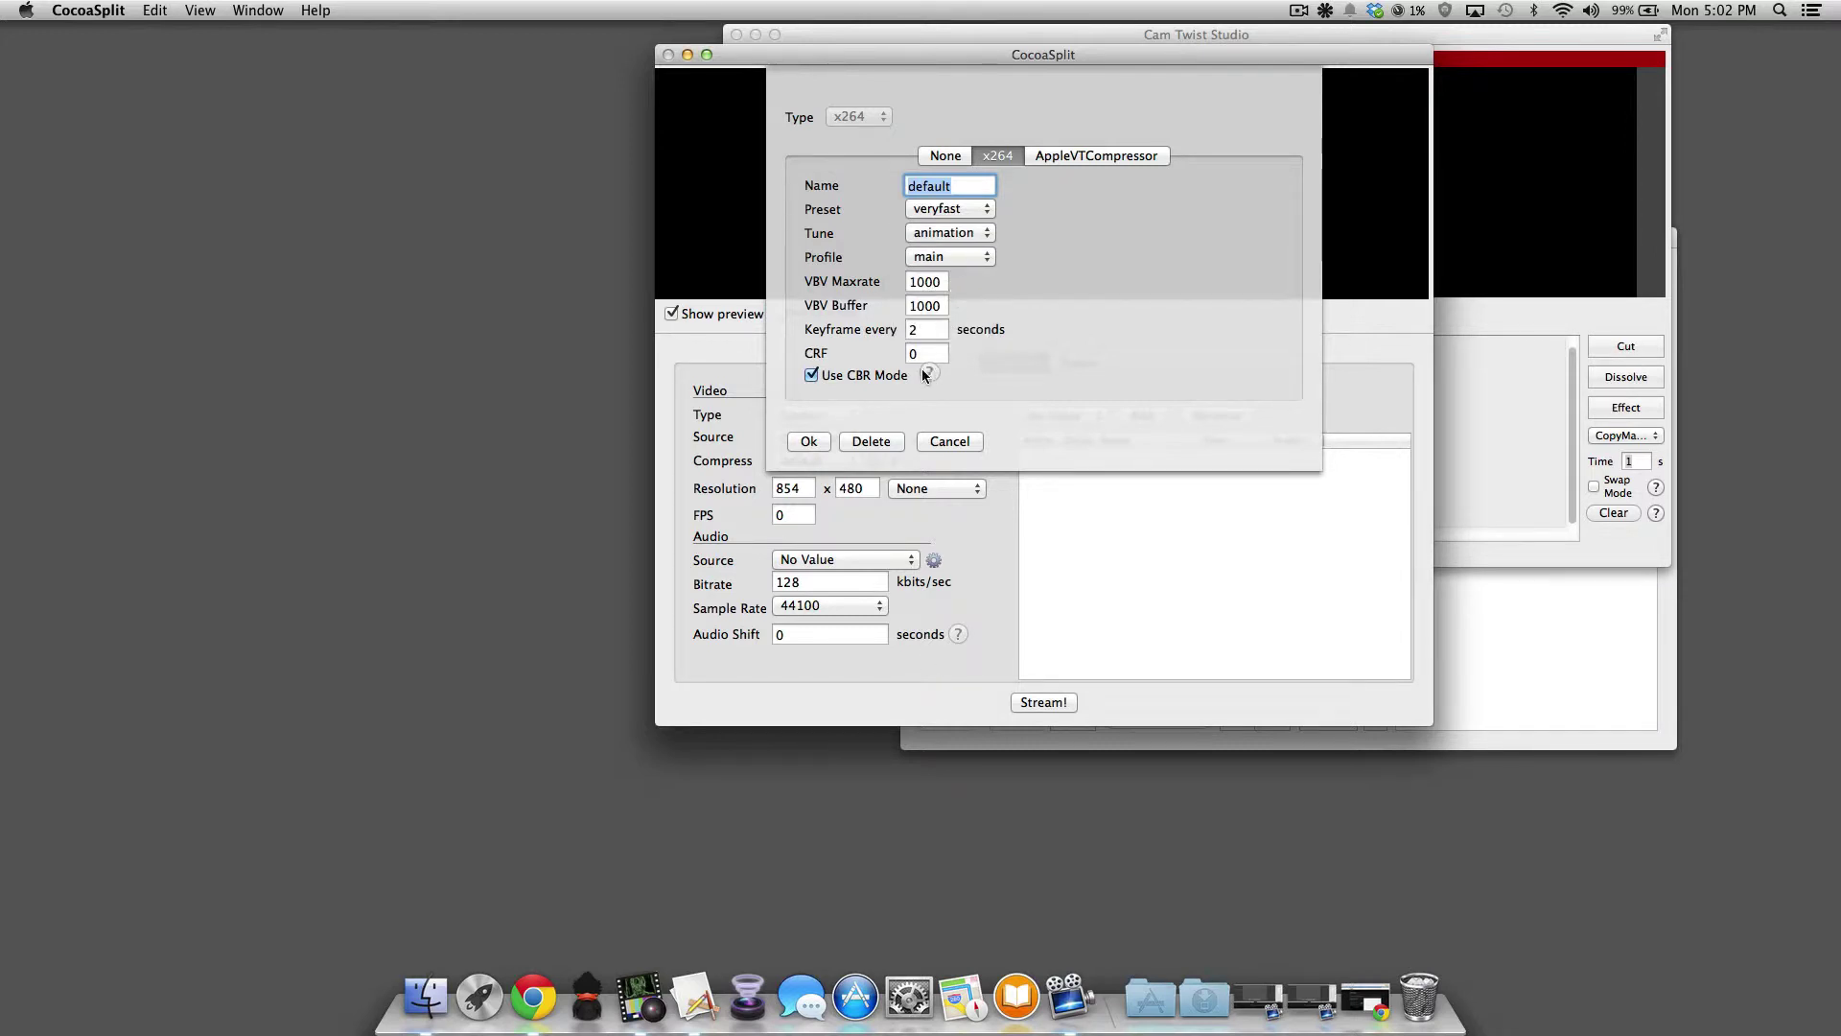
click(533, 997)
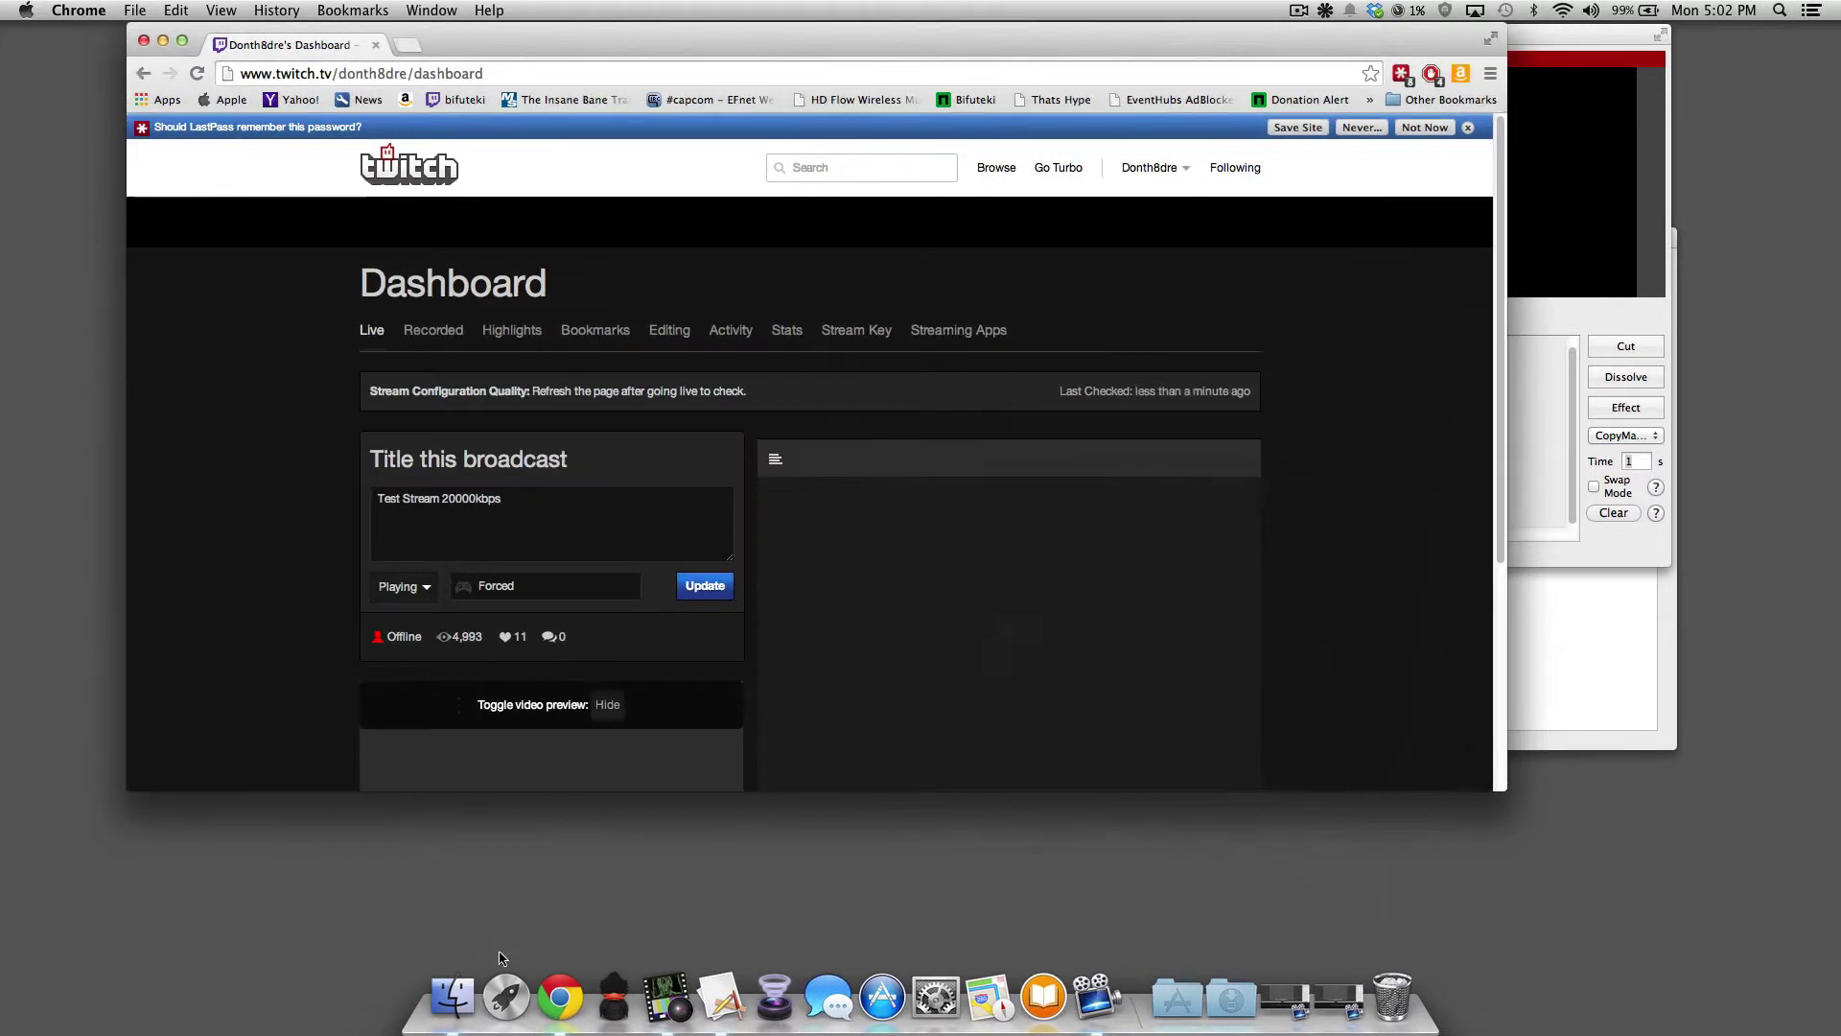
click(407, 45)
text(speed)
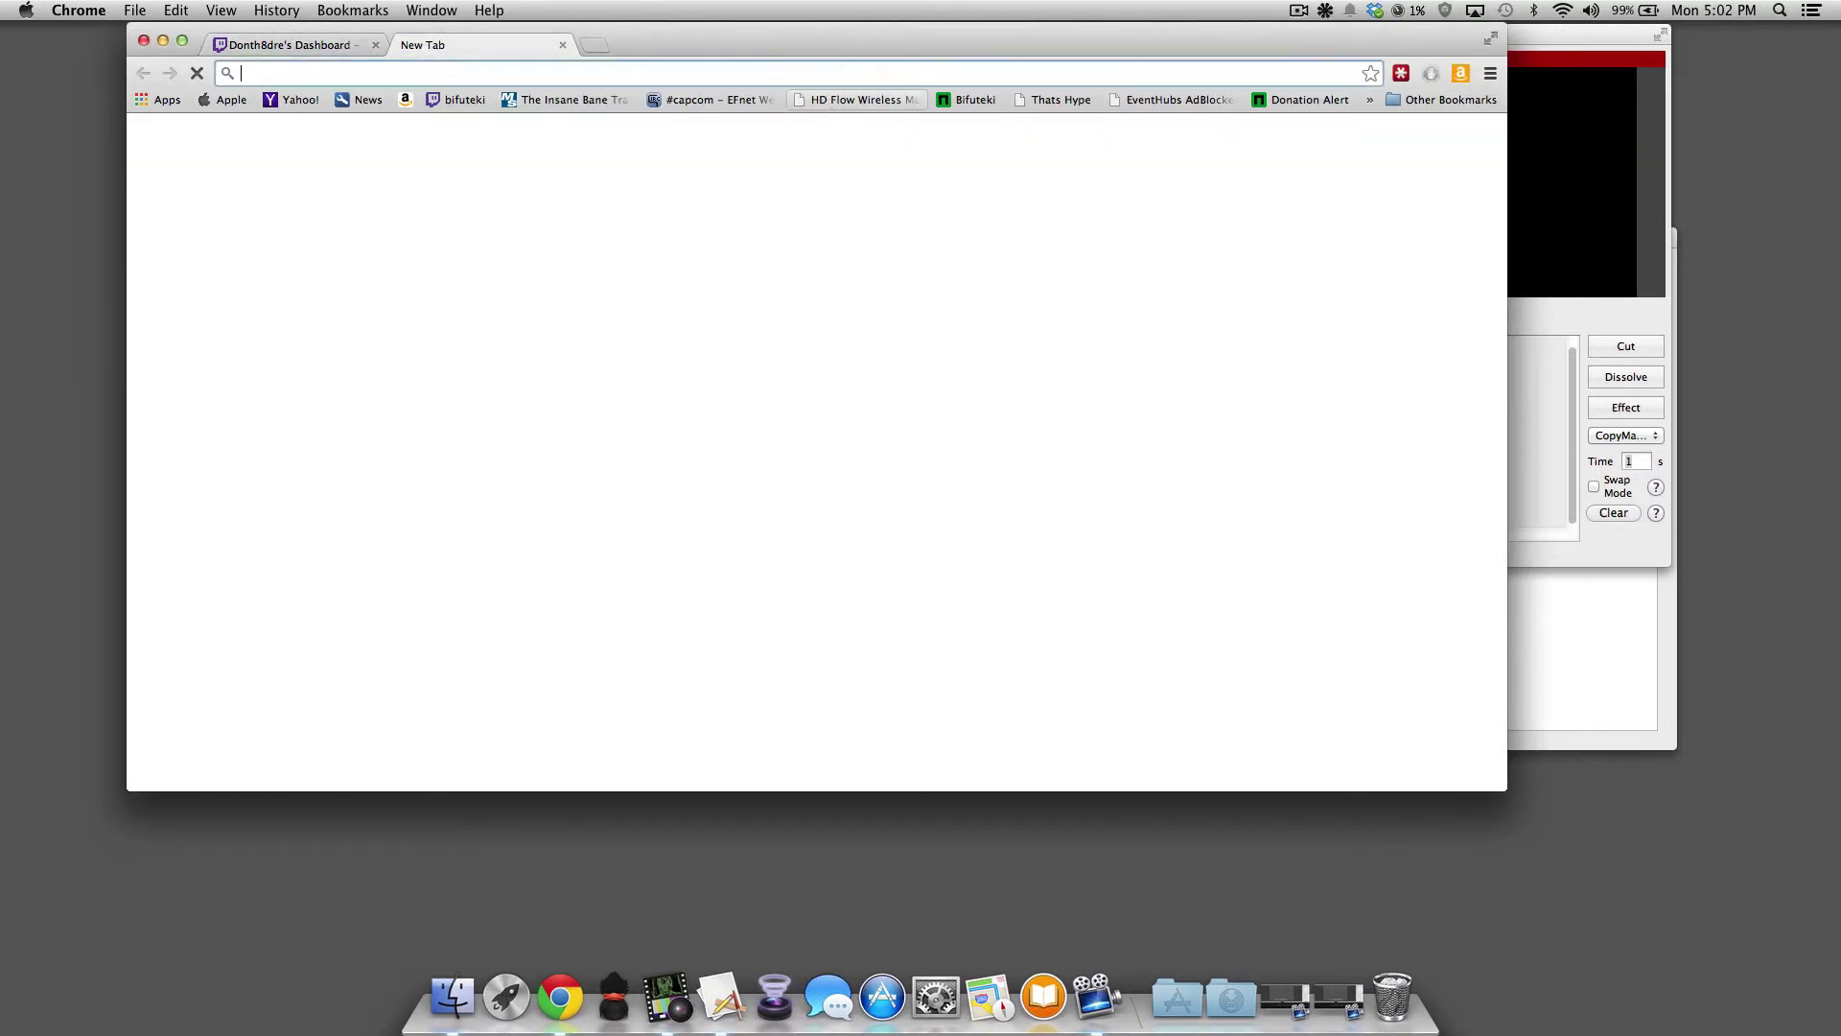
key(Return)
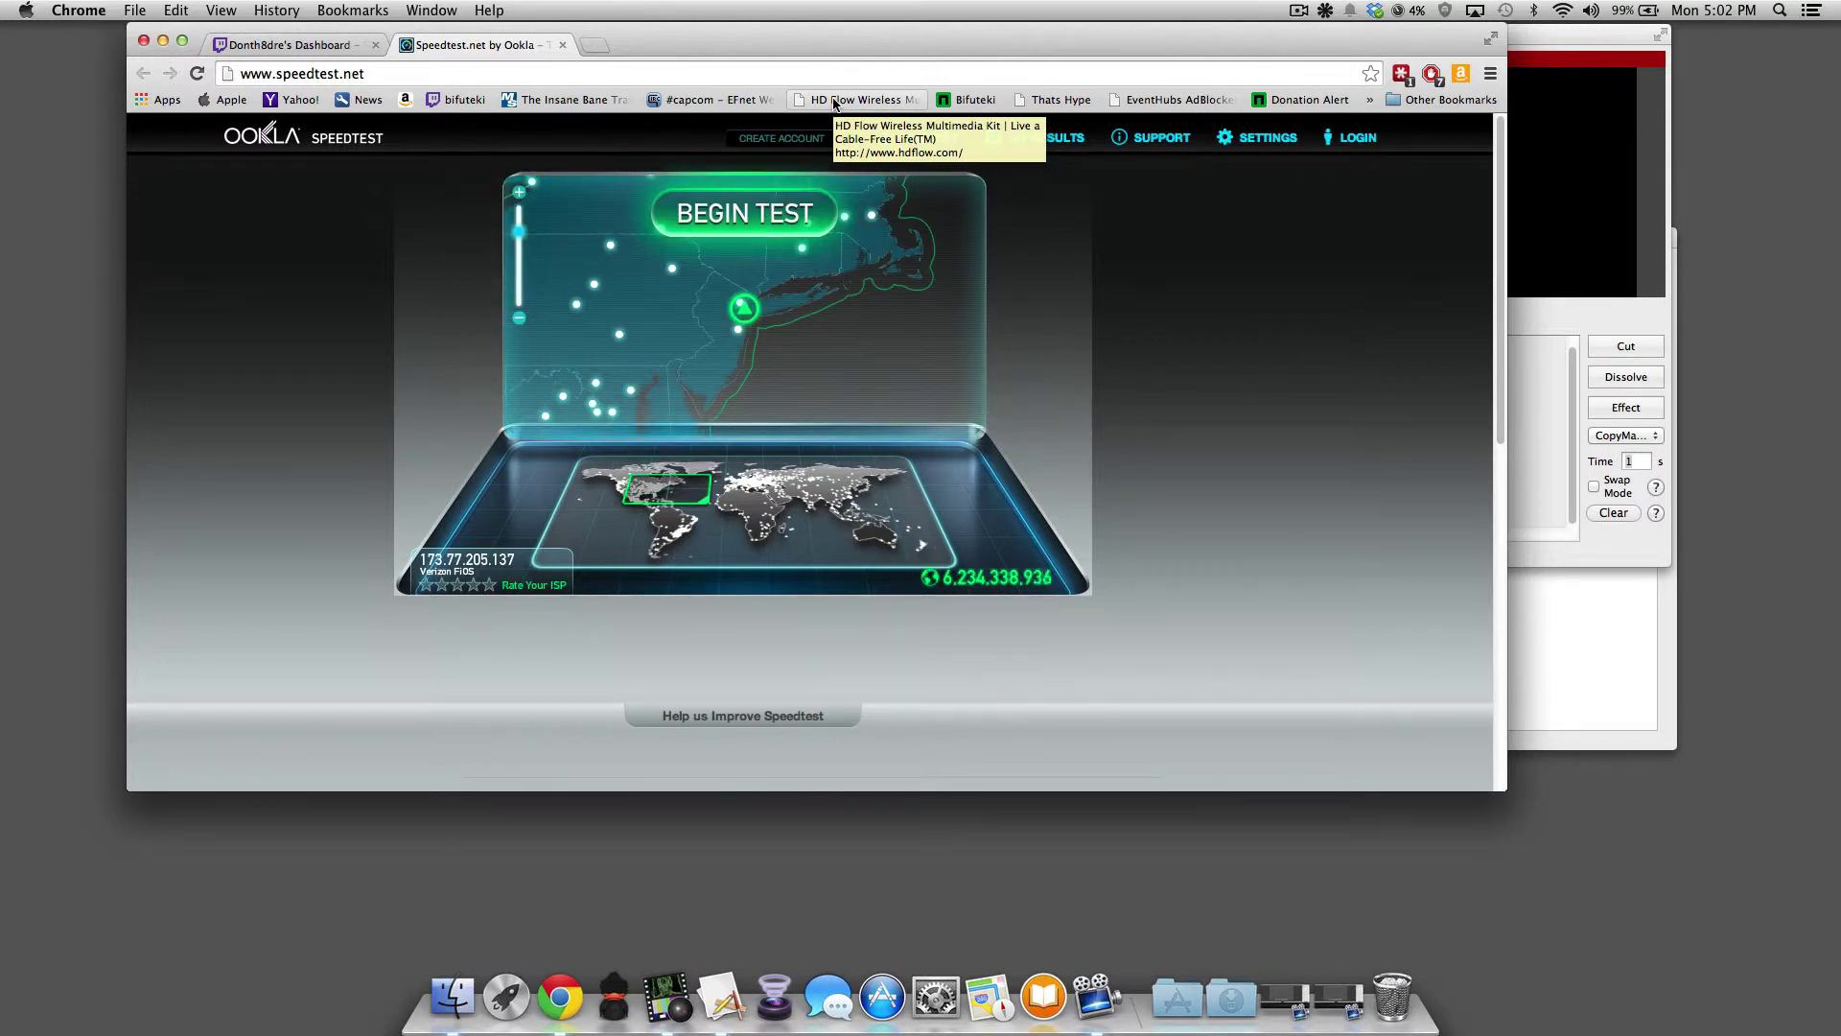
Run the internet speed test to measure the upload speed, and return to CocoaSplit.
click(750, 205)
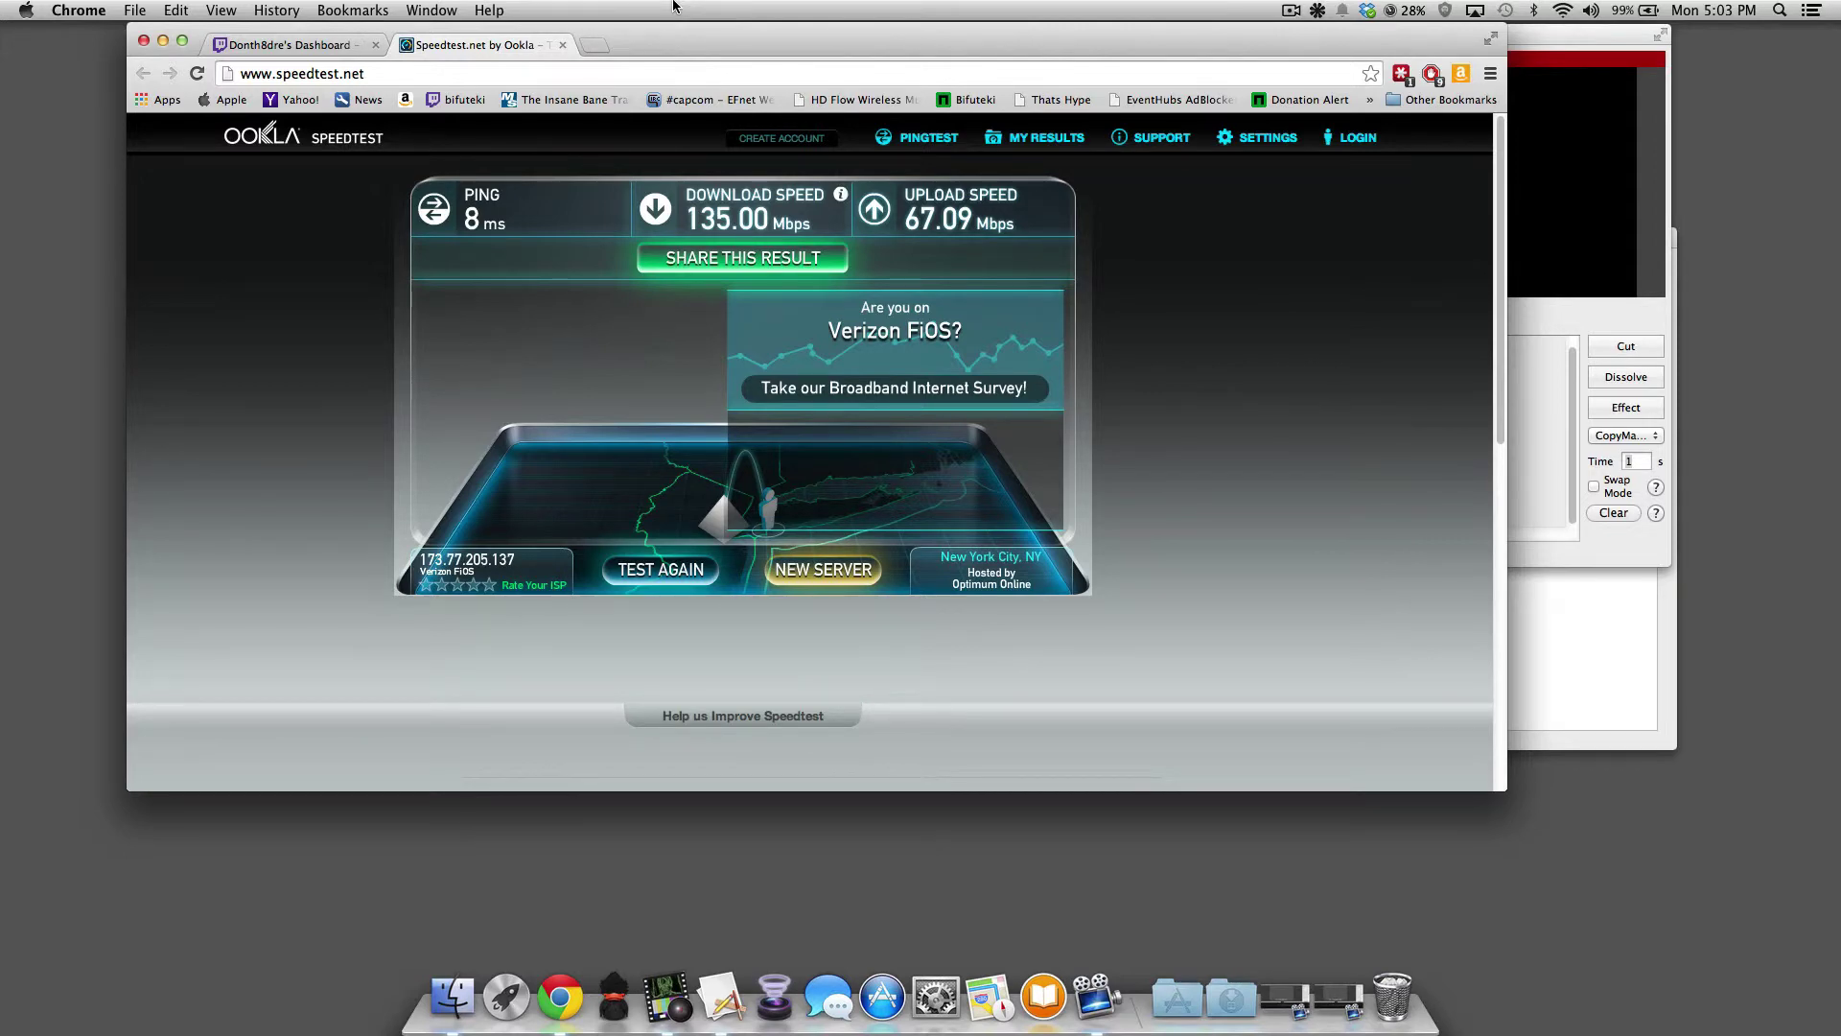
click(165, 41)
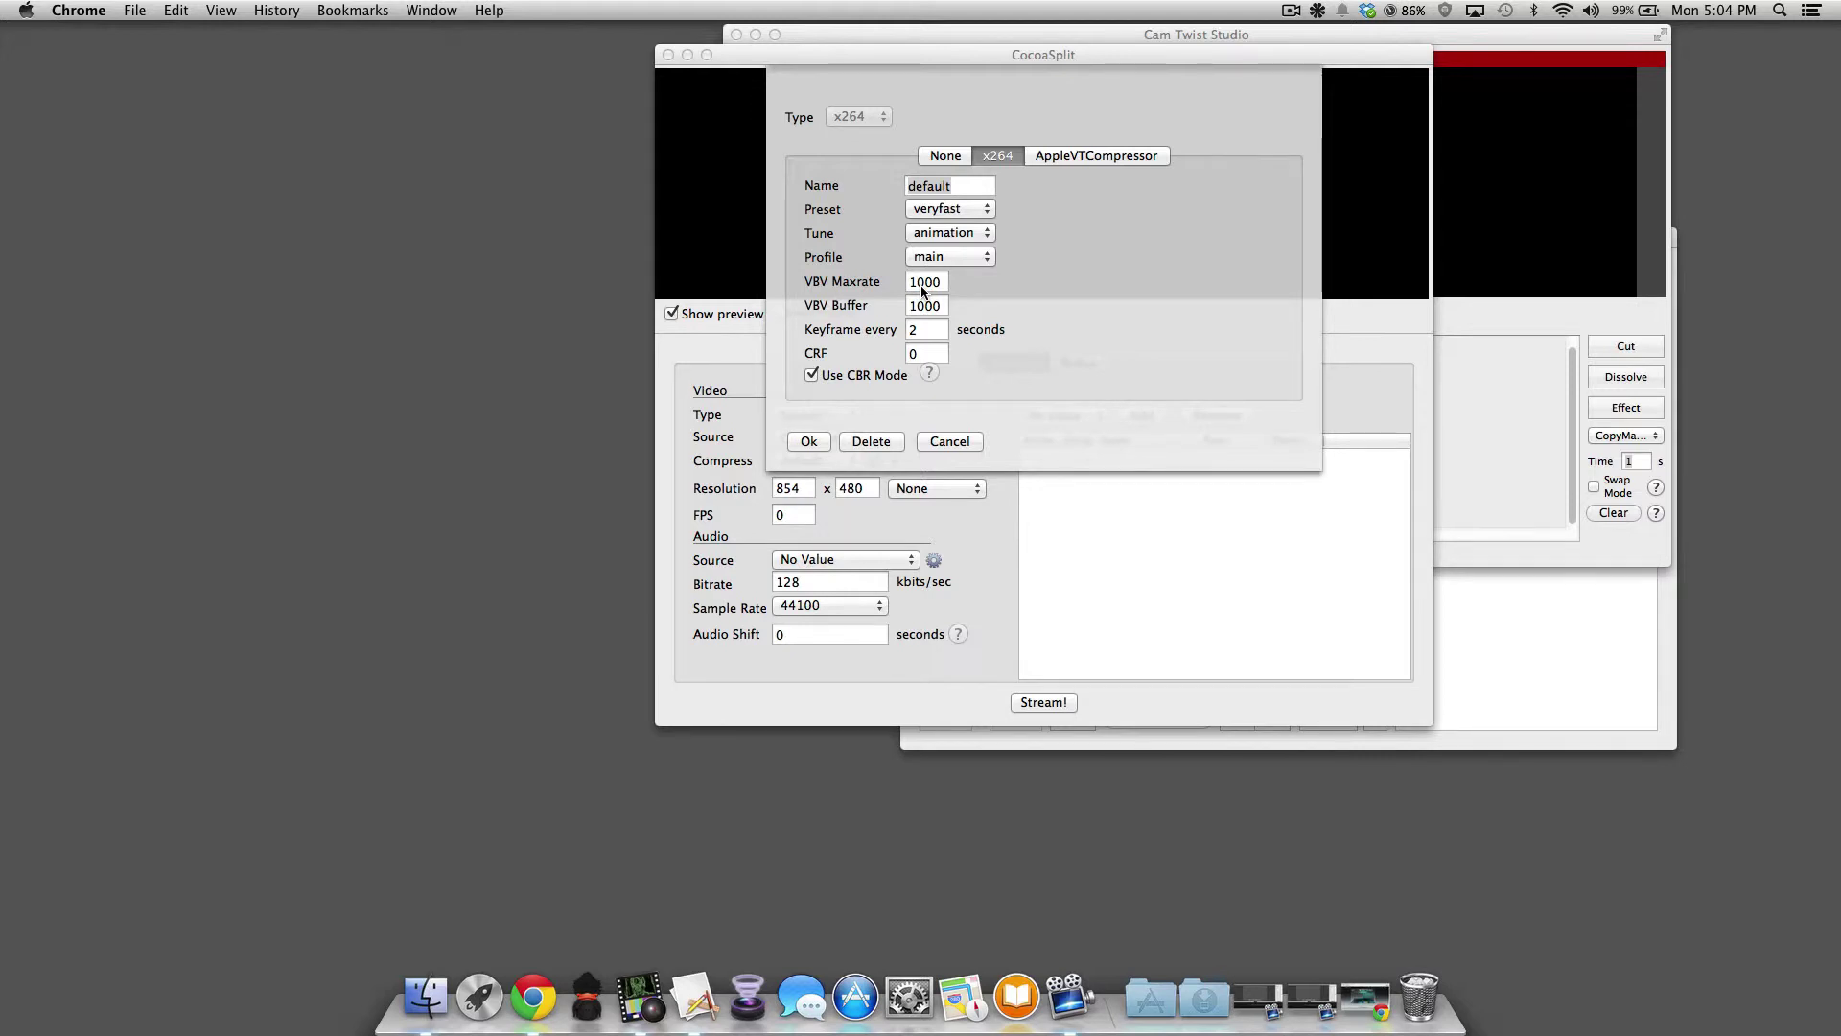
Set both the VBV Maxrate and the VBV Buffer to 3500 and save the x264 compression settings.
click(924, 282)
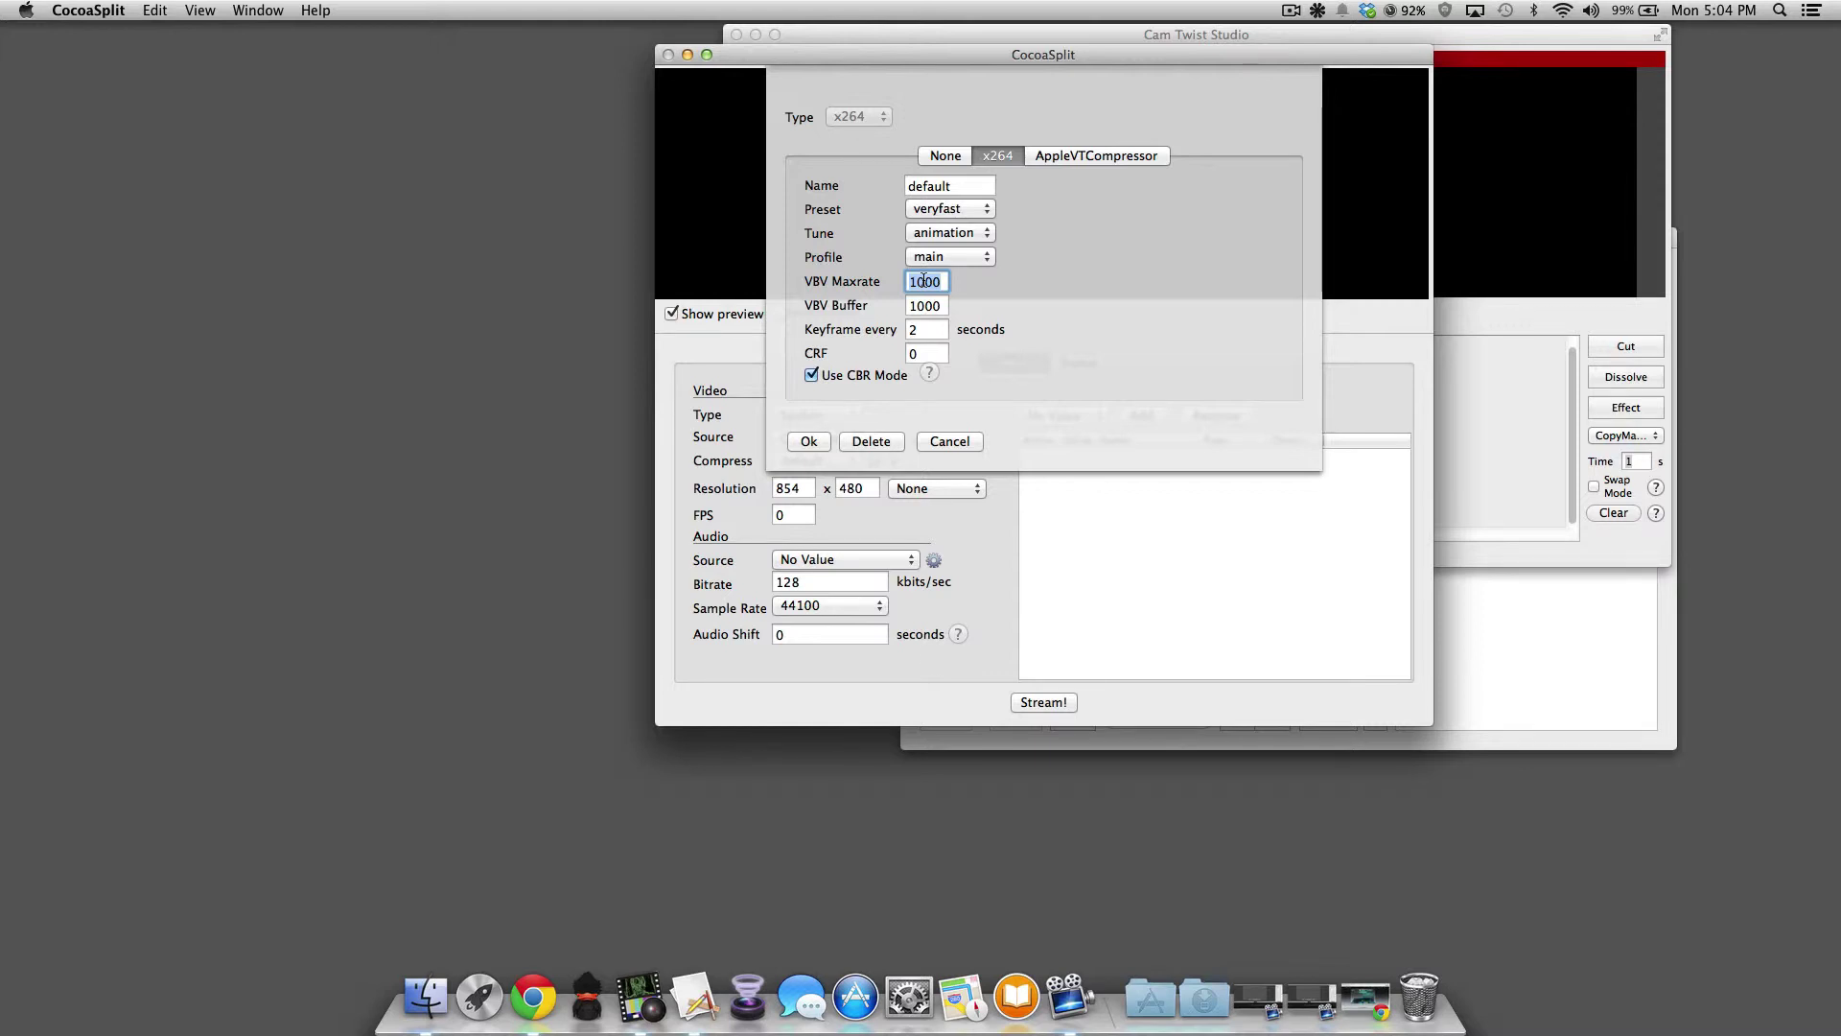
text(3000)
key(Tab)
text(300)
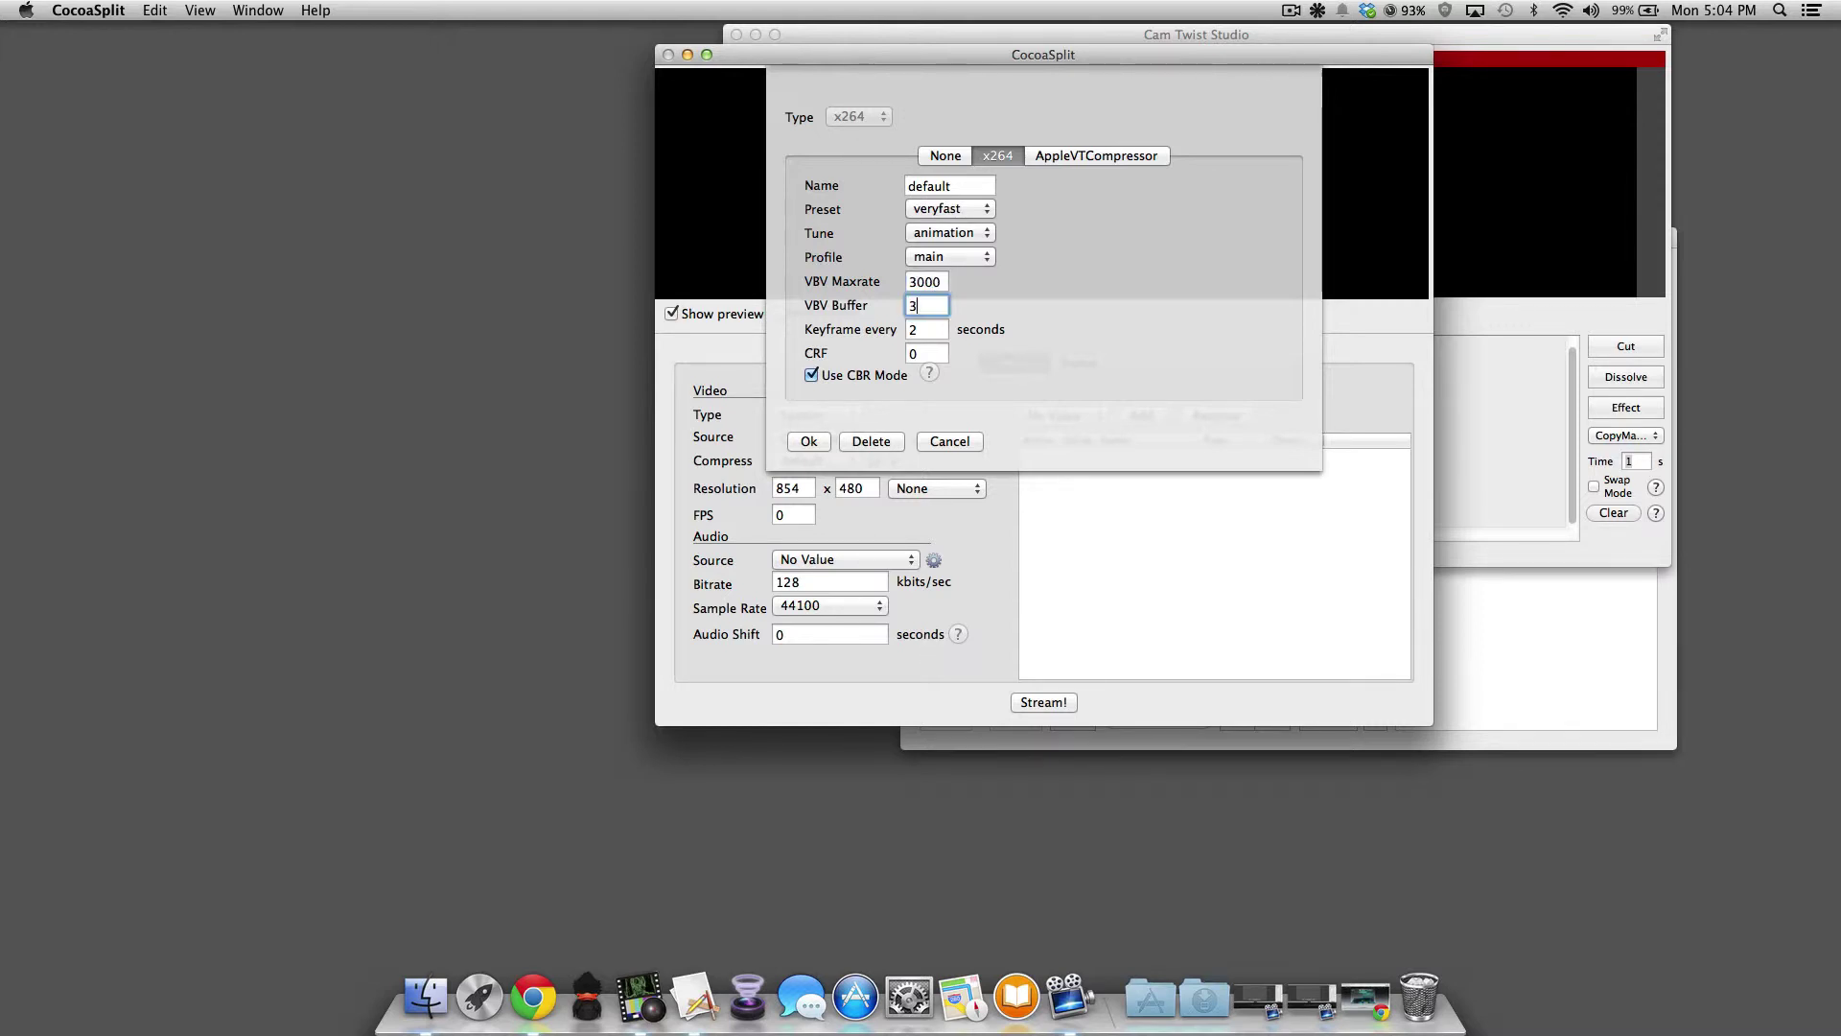
text(0)
key(BackSpace)
key(BackSpace)
key(BackSpace)
text(500)
key(shift+Tab)
text(3500)
key(Tab)
key(Tab)
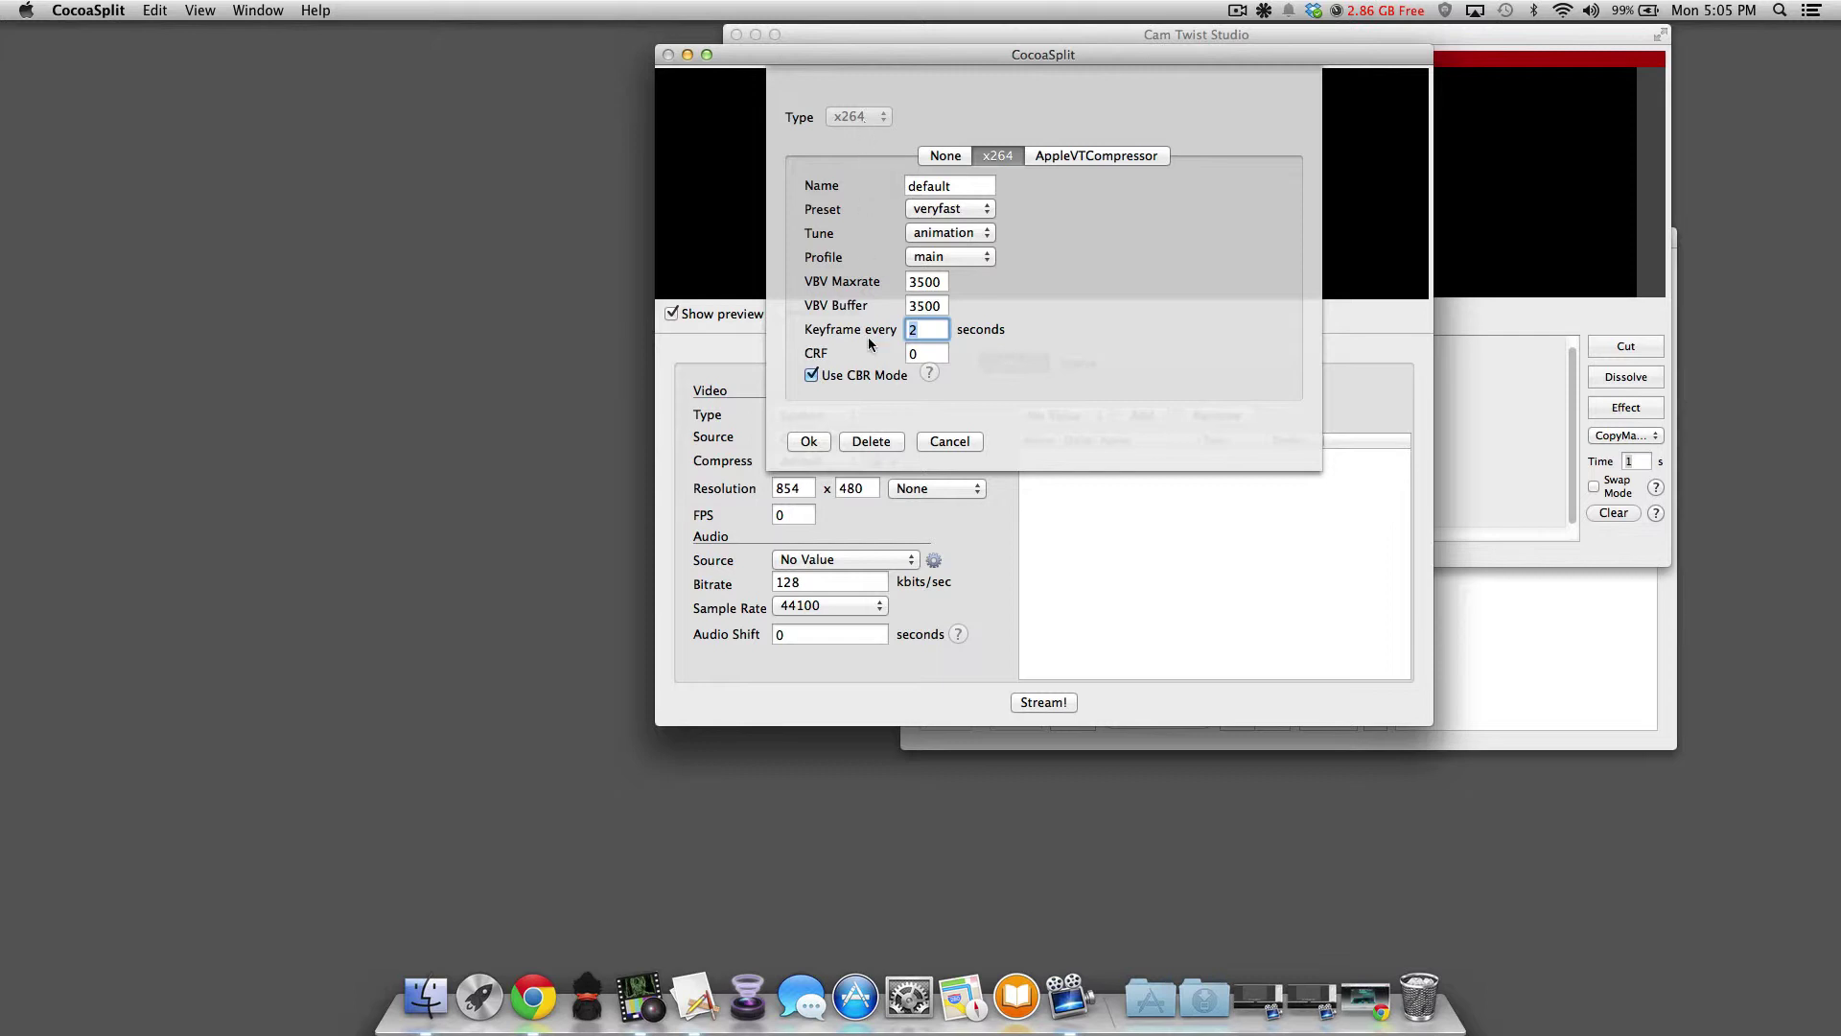
click(810, 443)
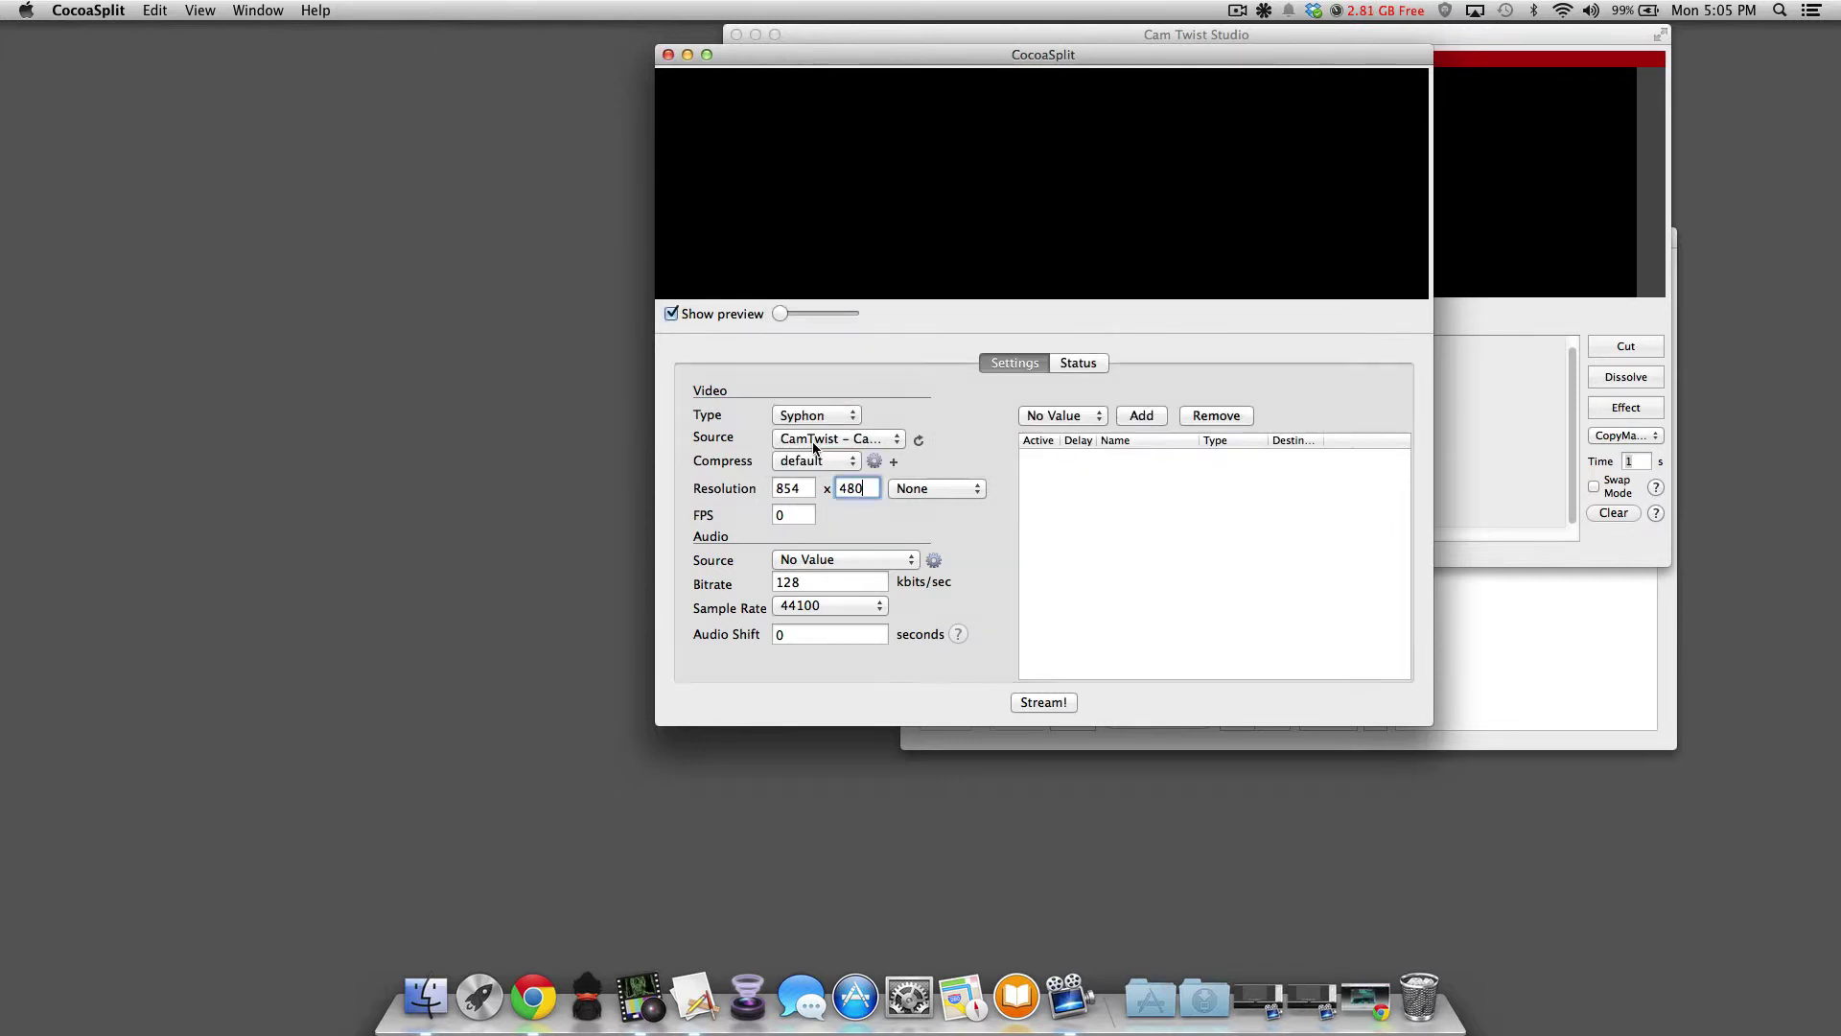
Set the video frame rate to 60 FPS and choose Built-in Input as the audio source.
click(806, 515)
double_click(803, 515)
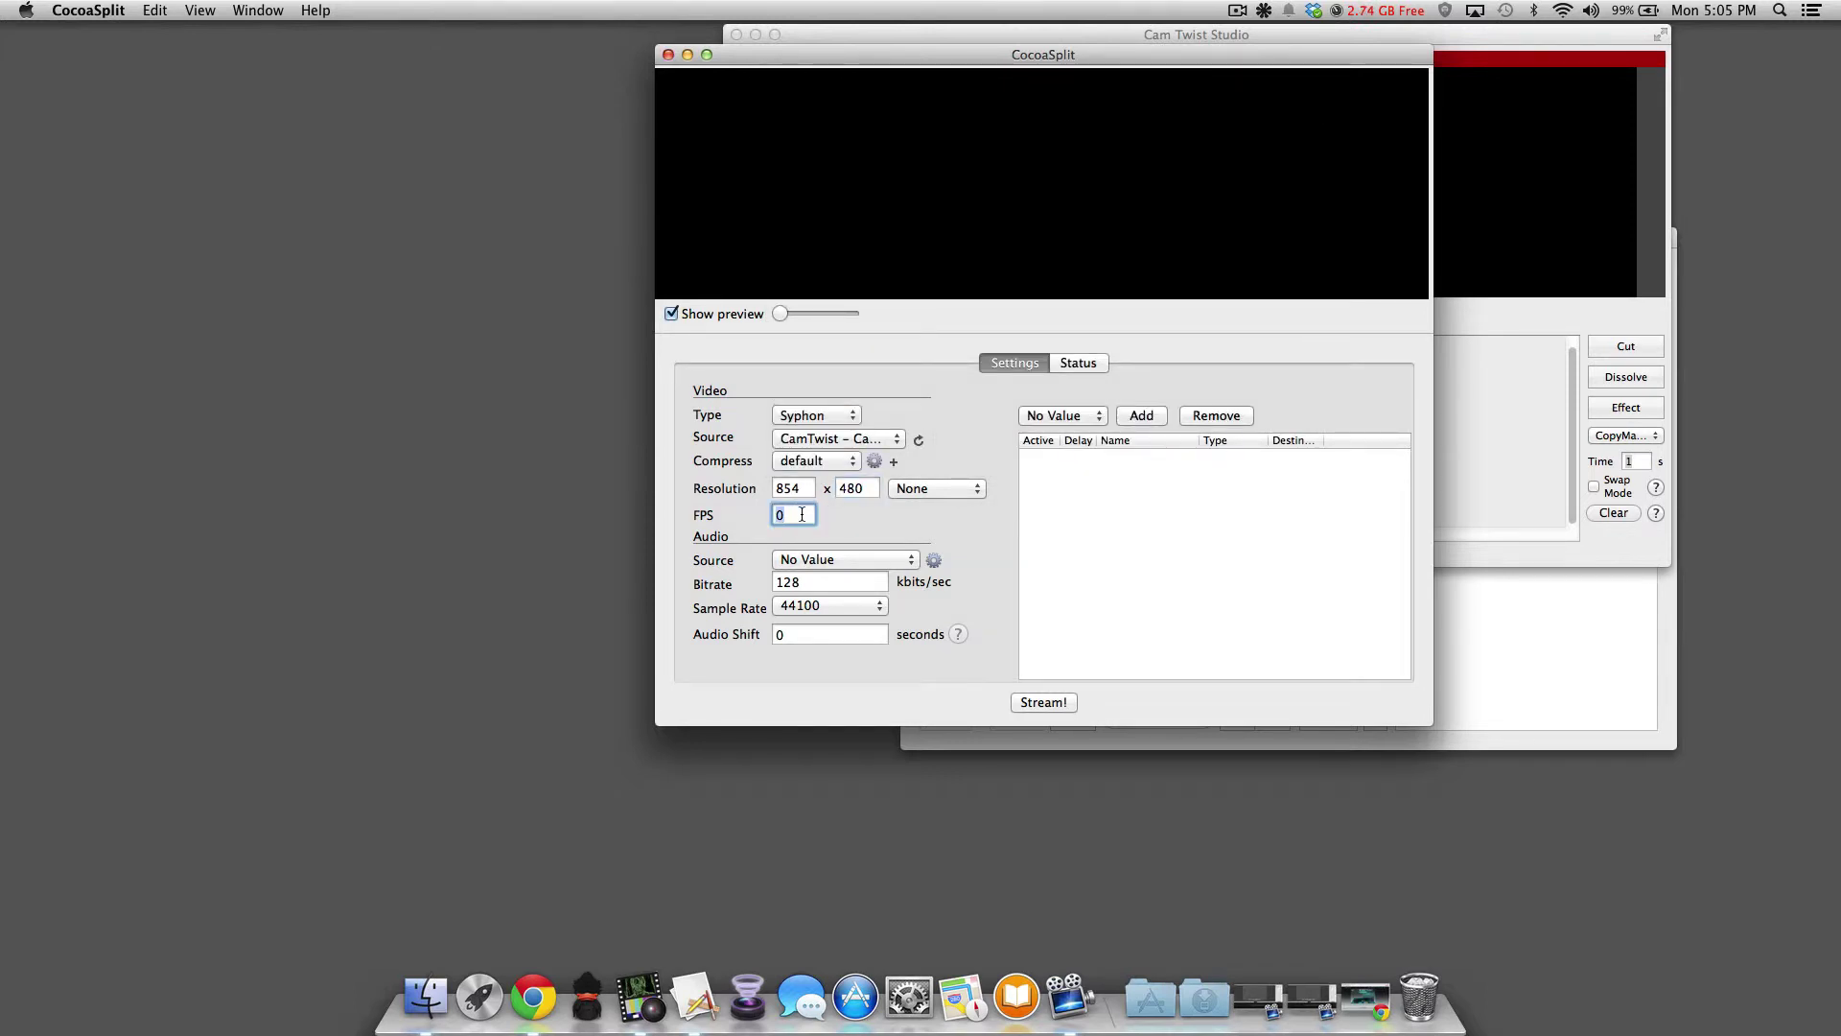
text(60)
click(825, 560)
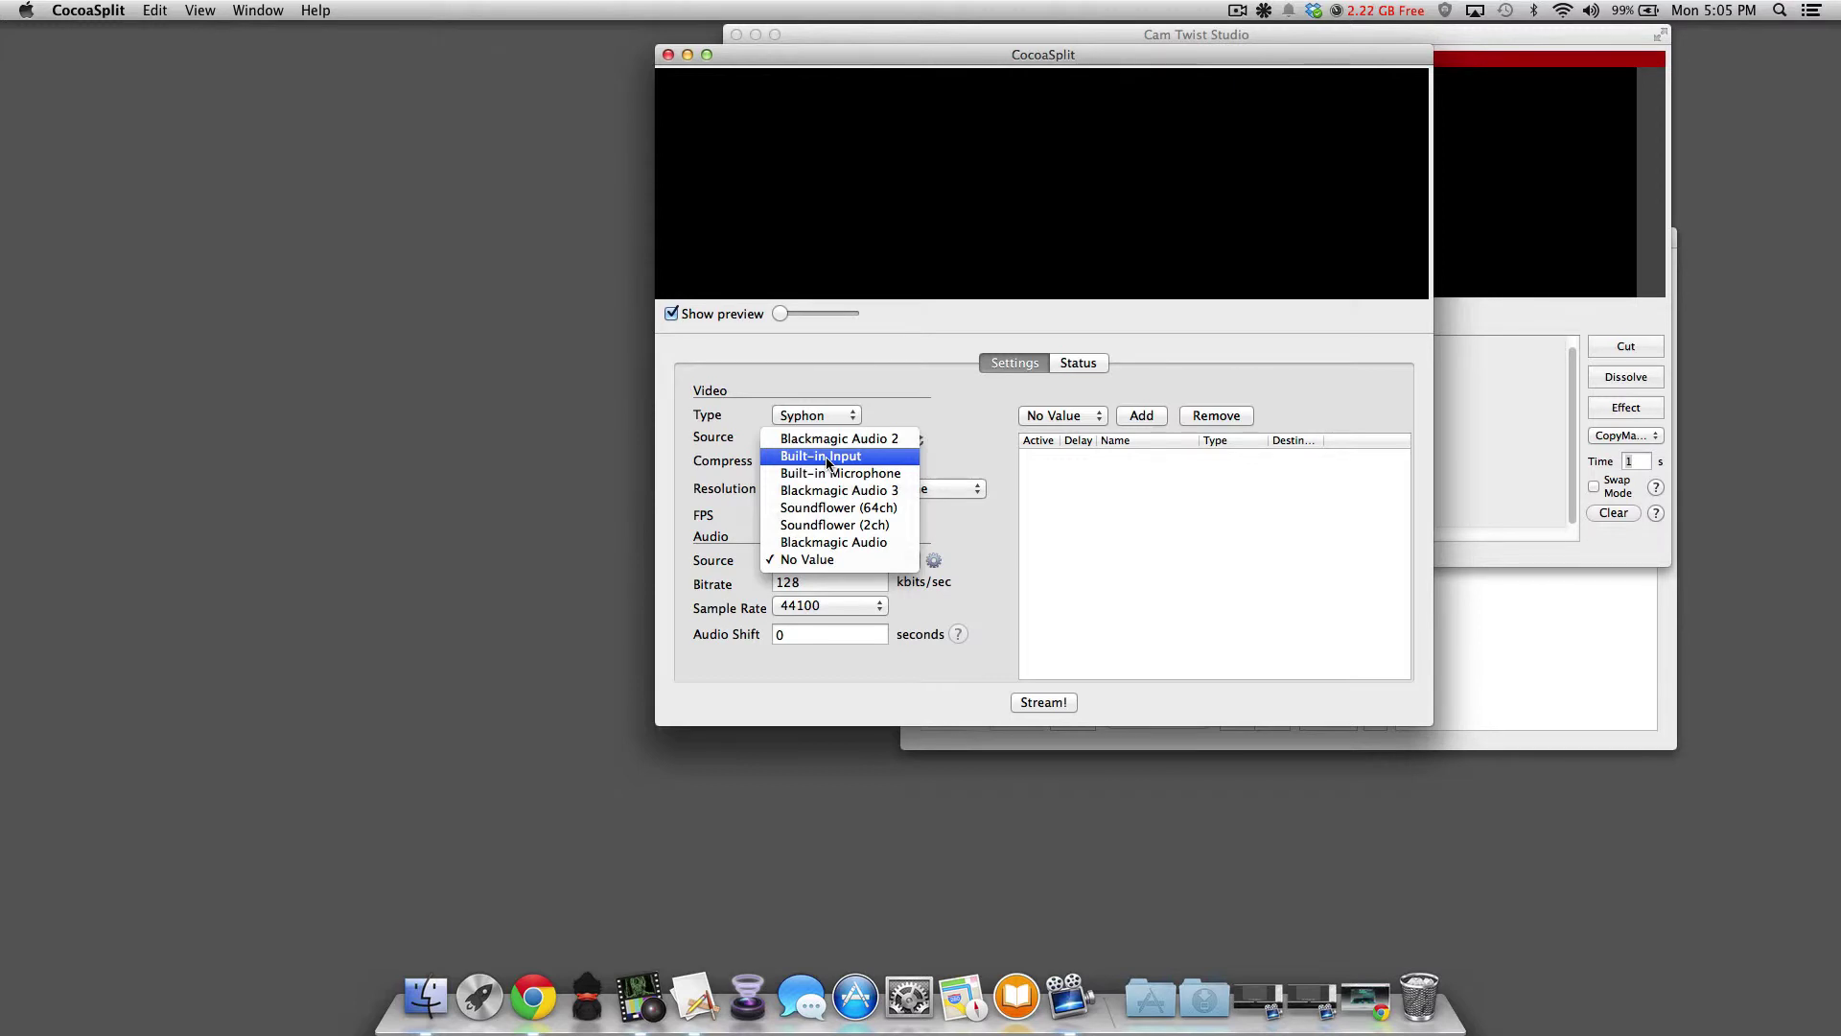
key(Escape)
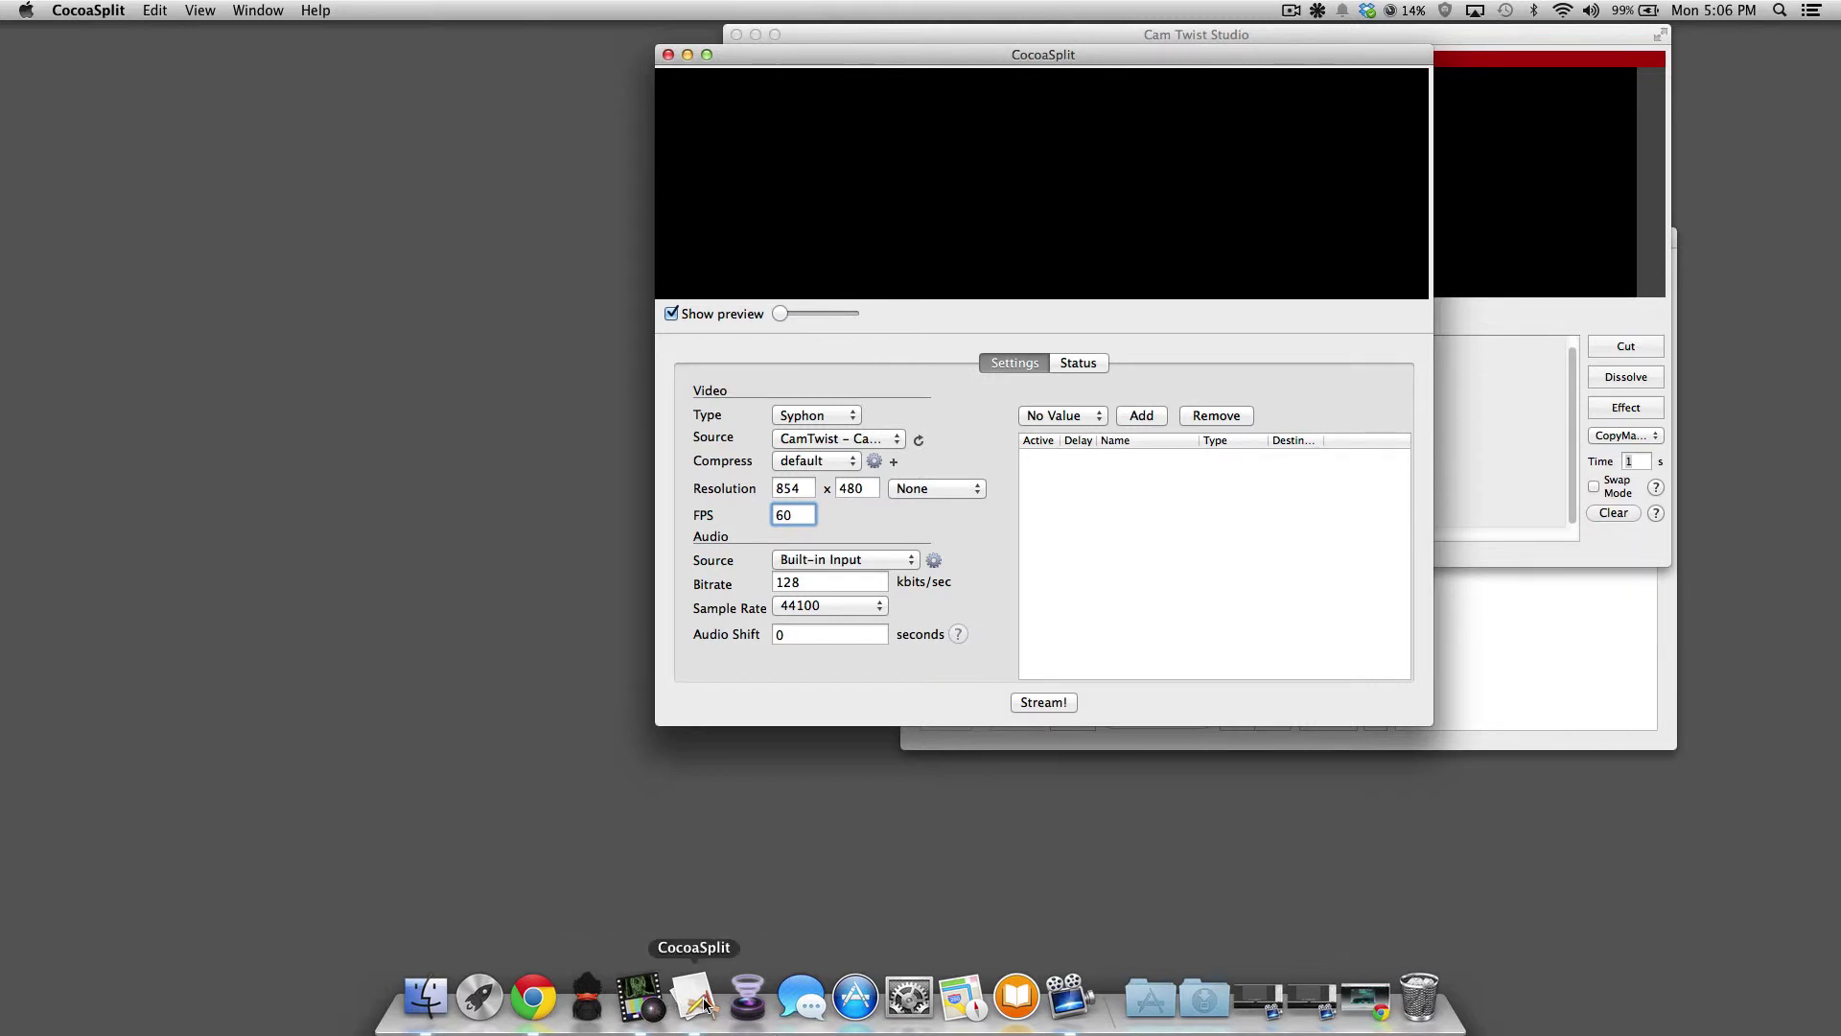
Switch to Chrome and open the Stream Key page of the Twitch dashboard.
click(545, 1007)
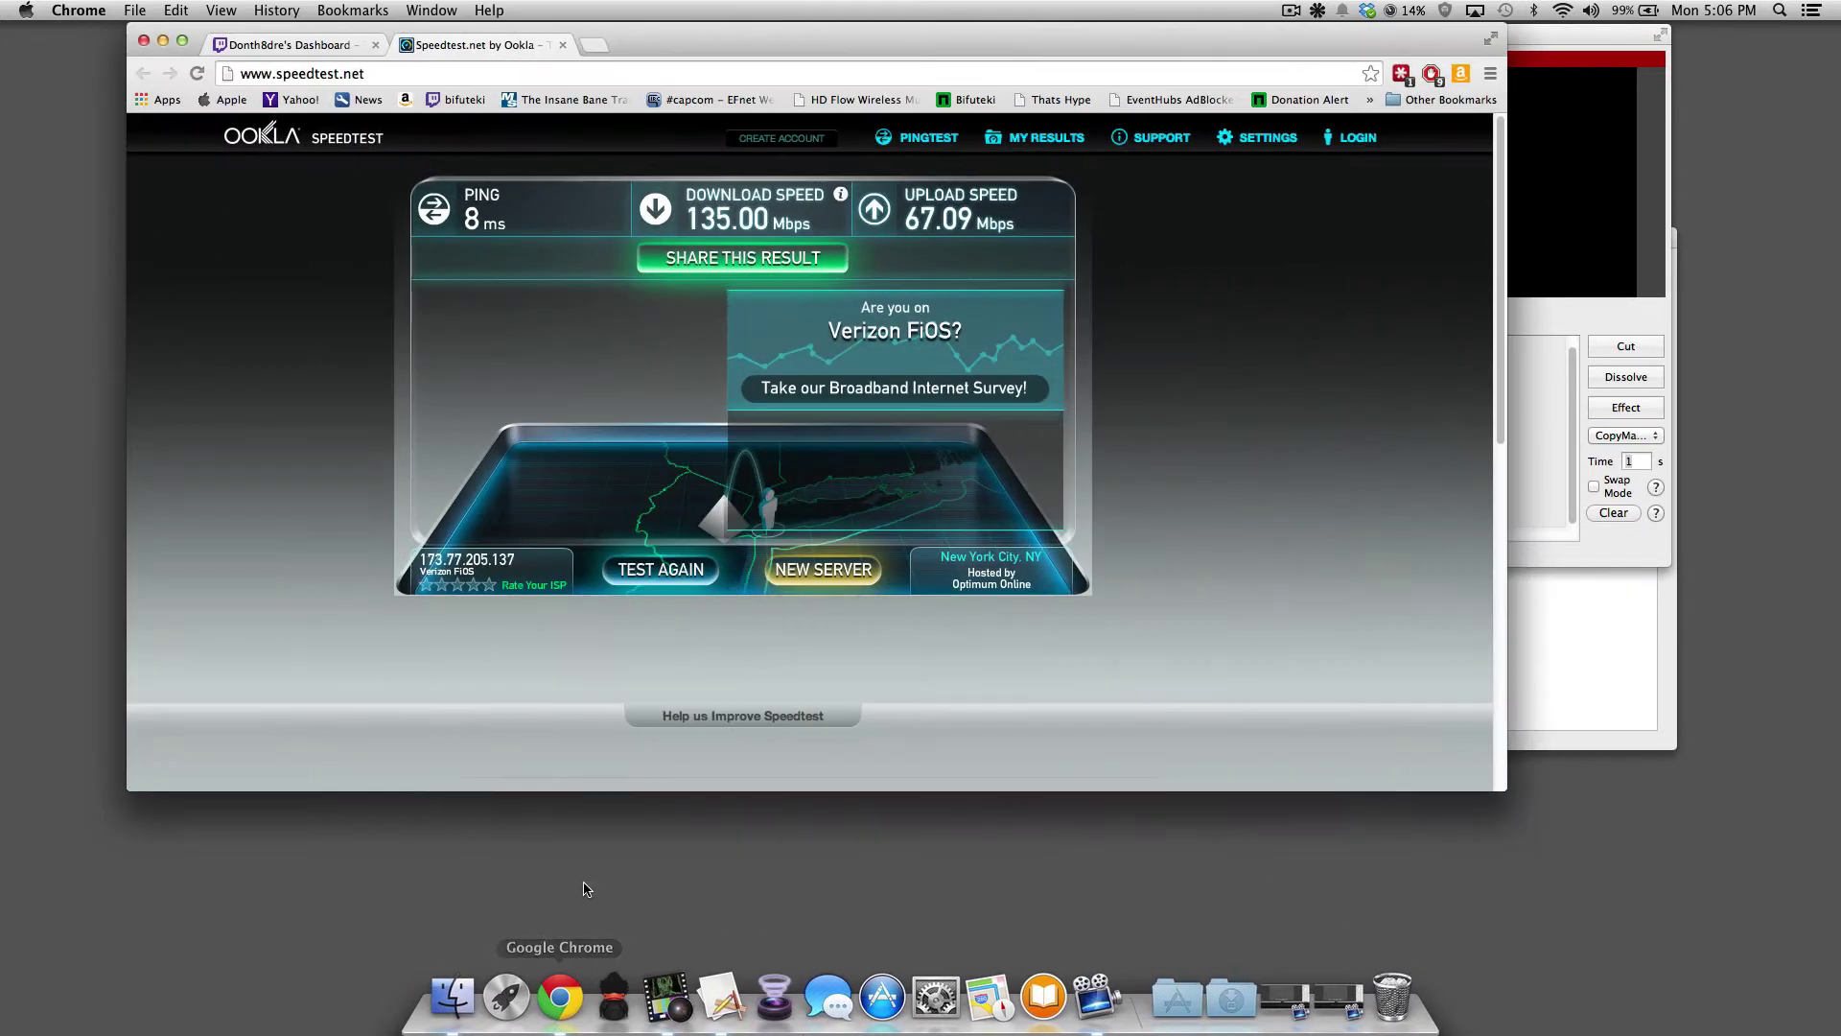
click(320, 48)
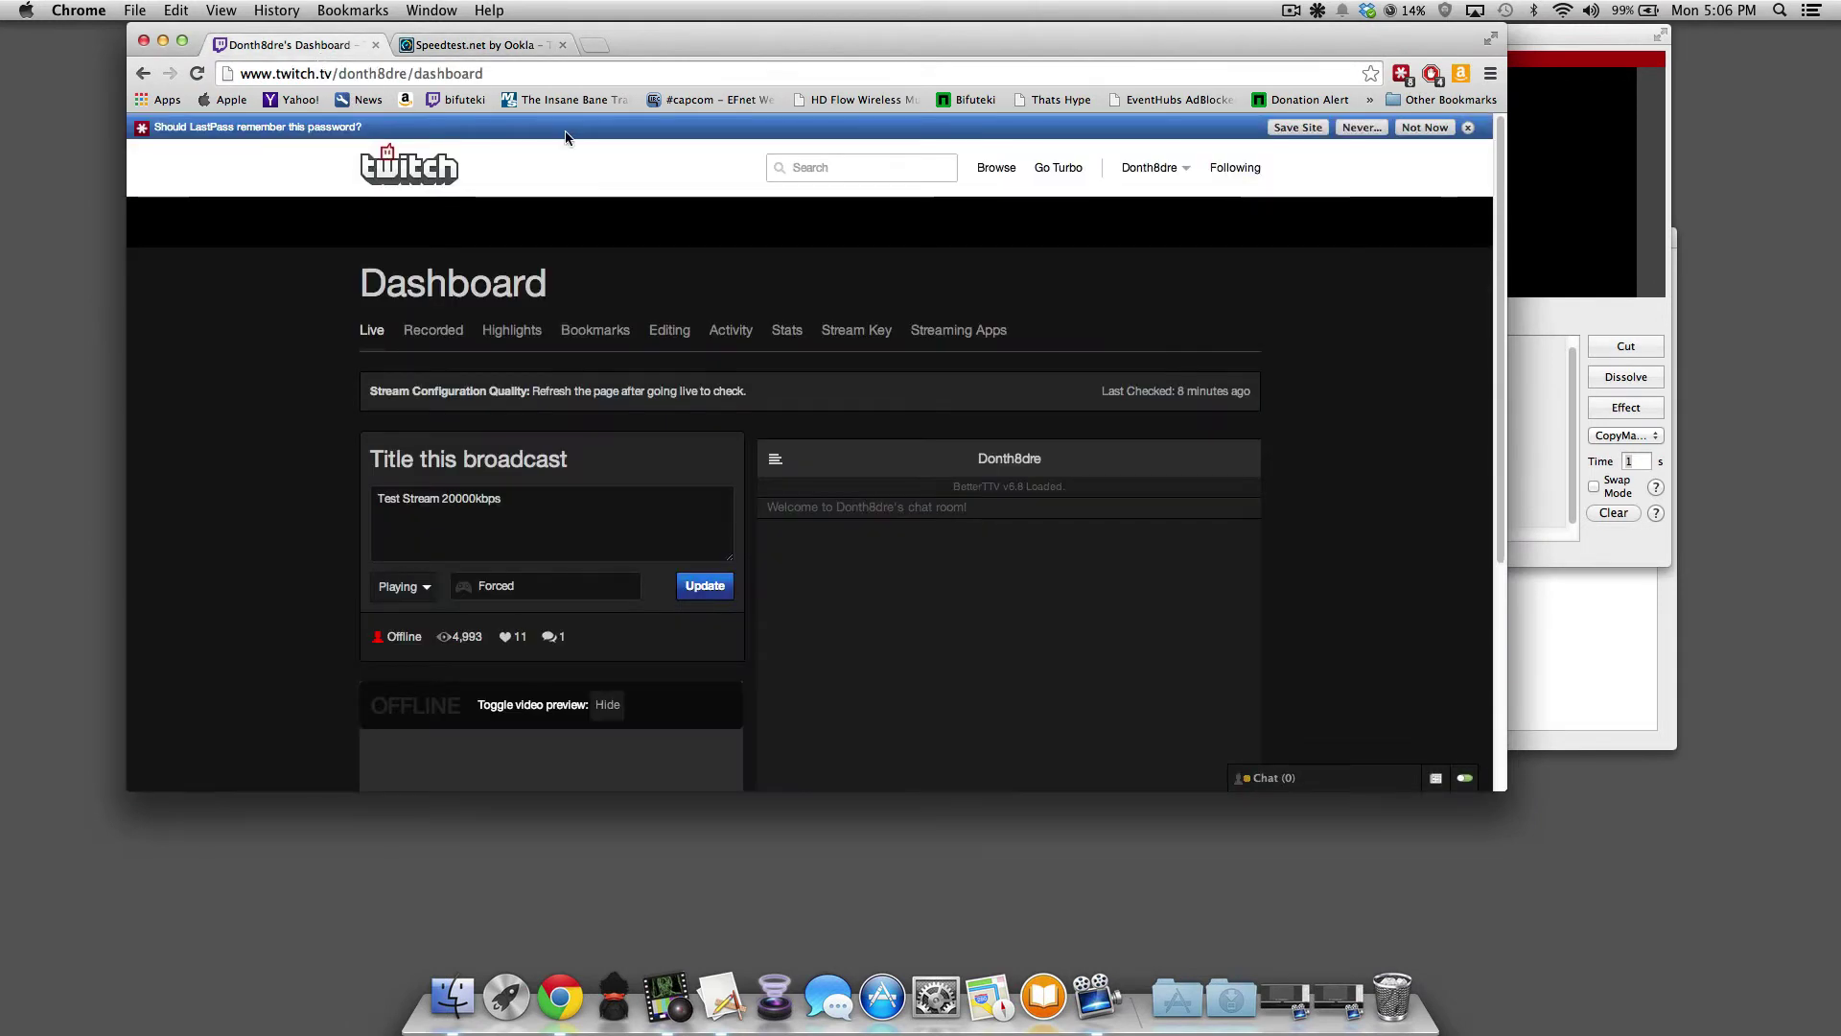
click(384, 167)
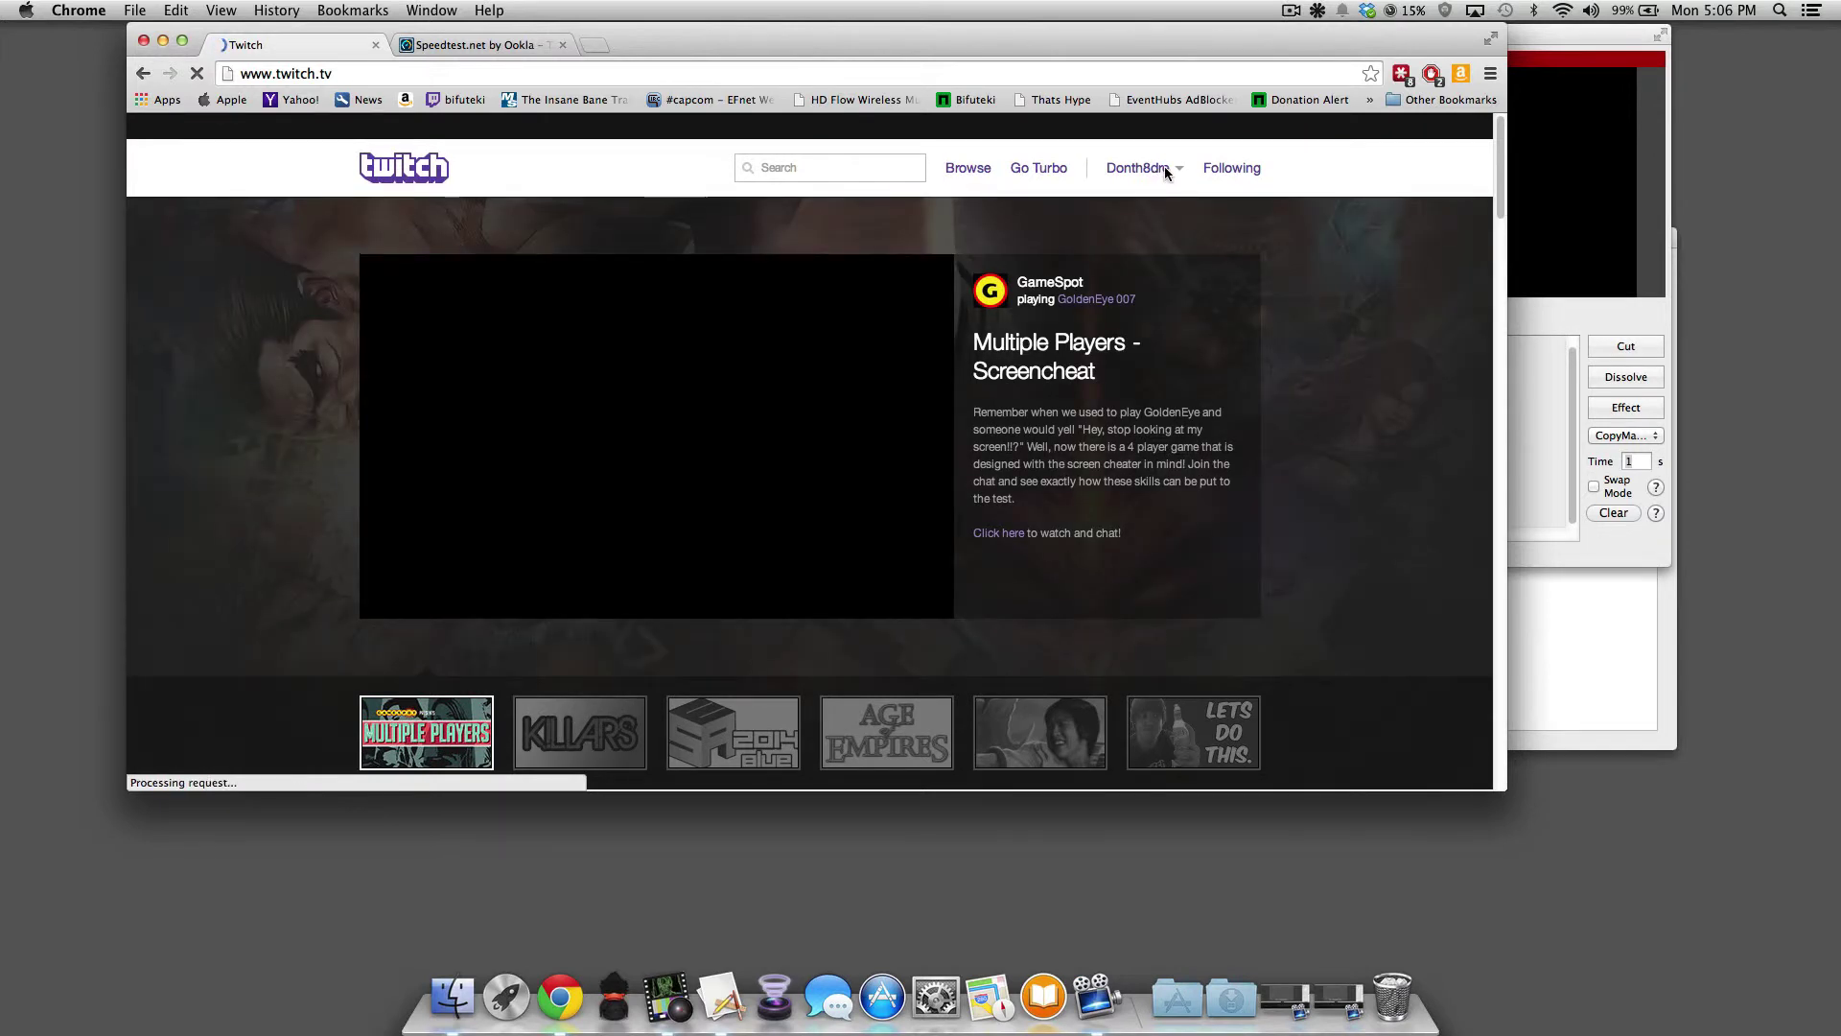
click(1171, 174)
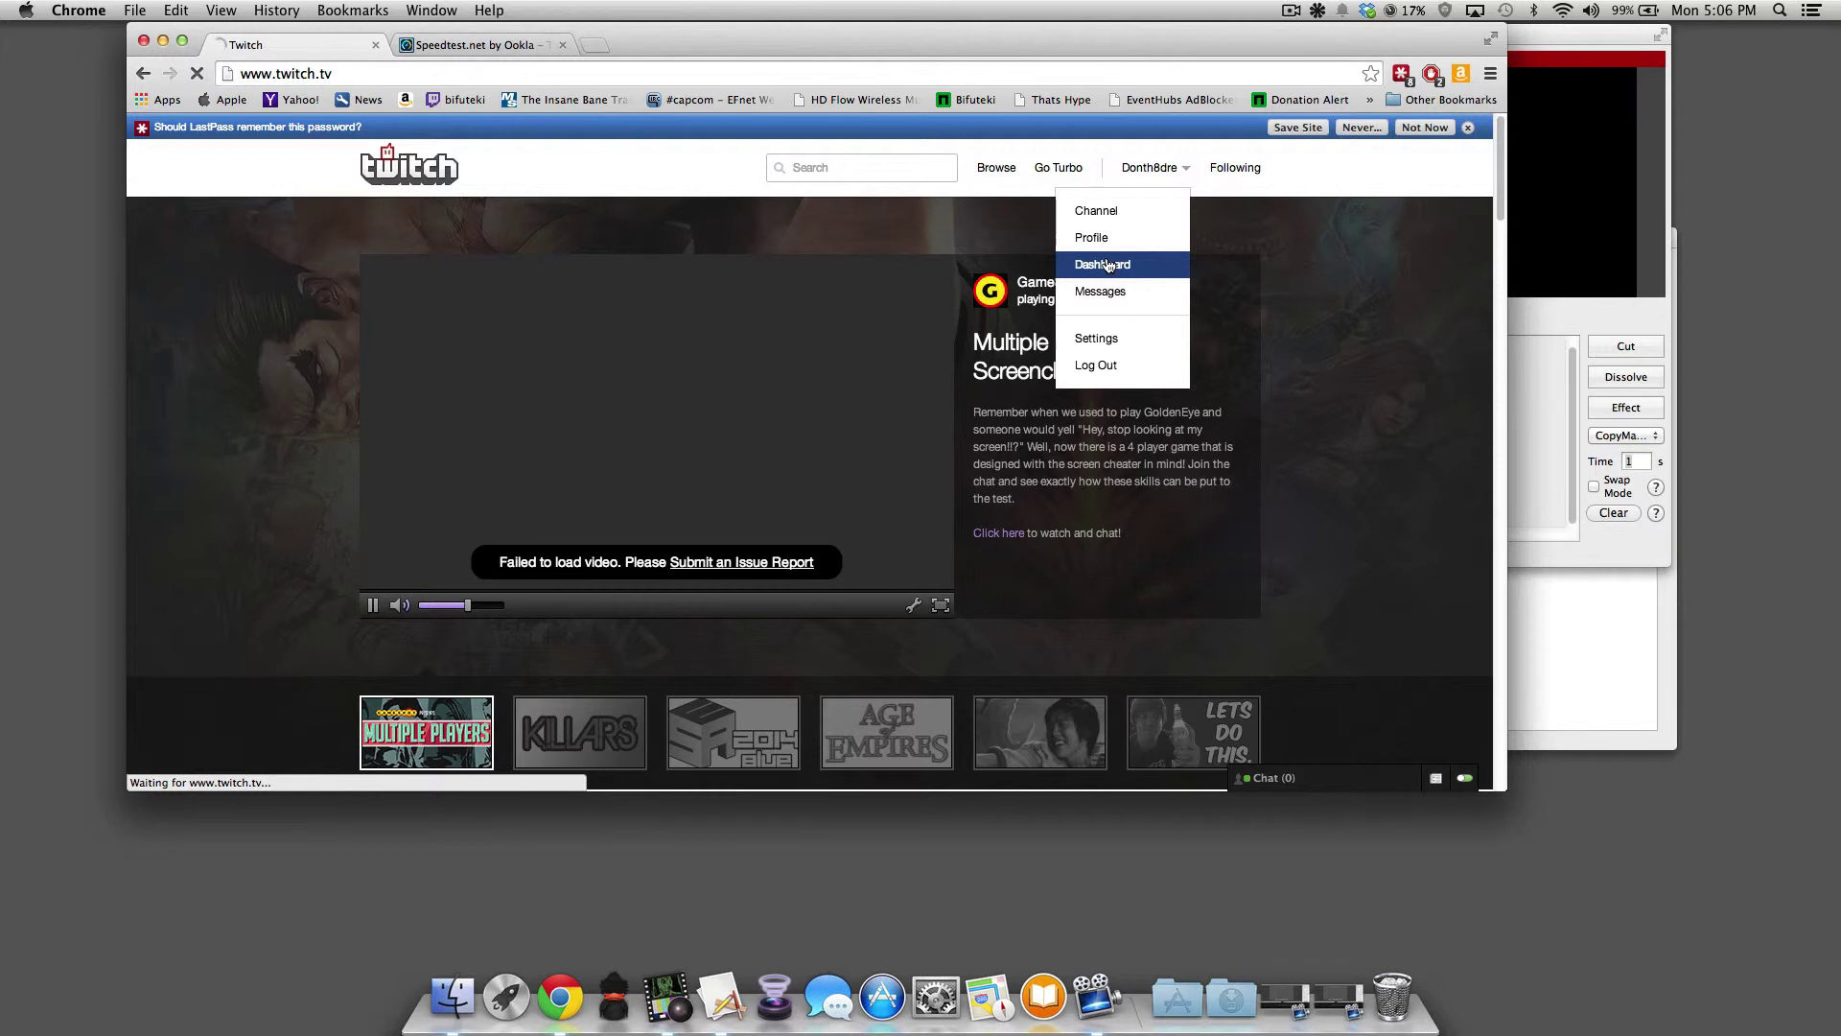
click(1107, 261)
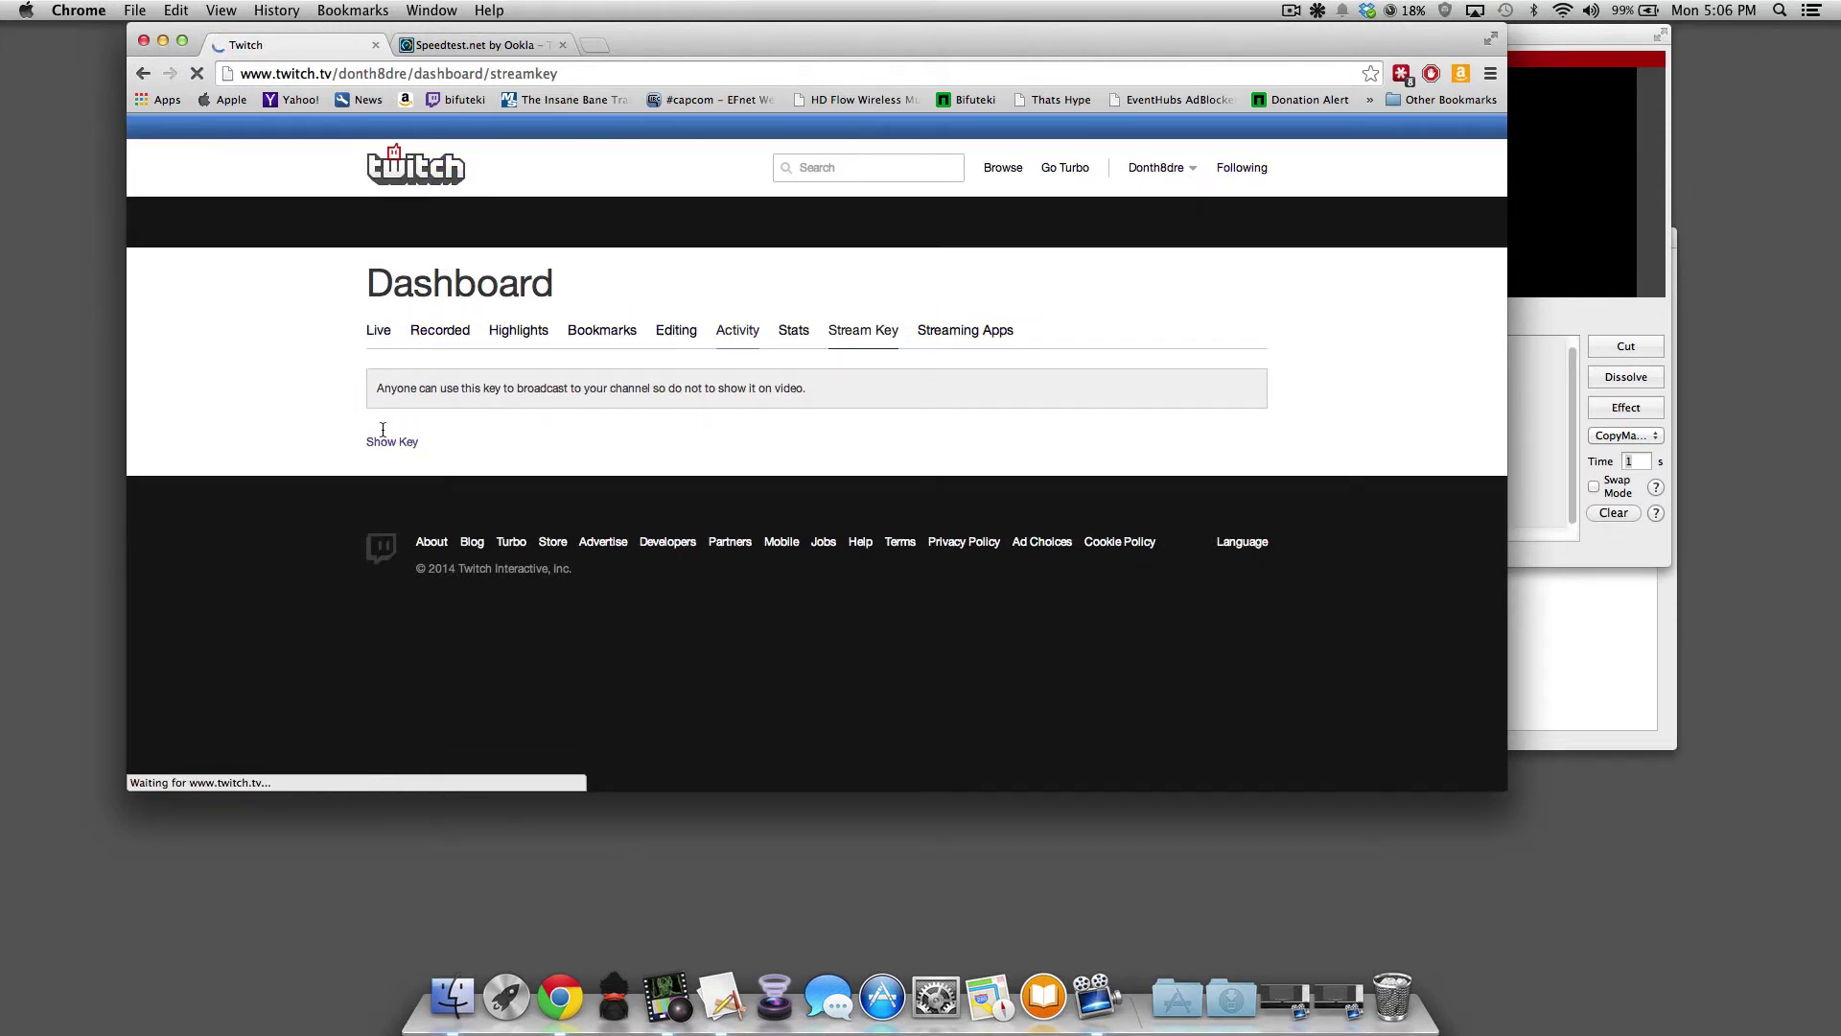
Reveal and copy the Twitch stream key, and return to CocoaSplit.
click(378, 441)
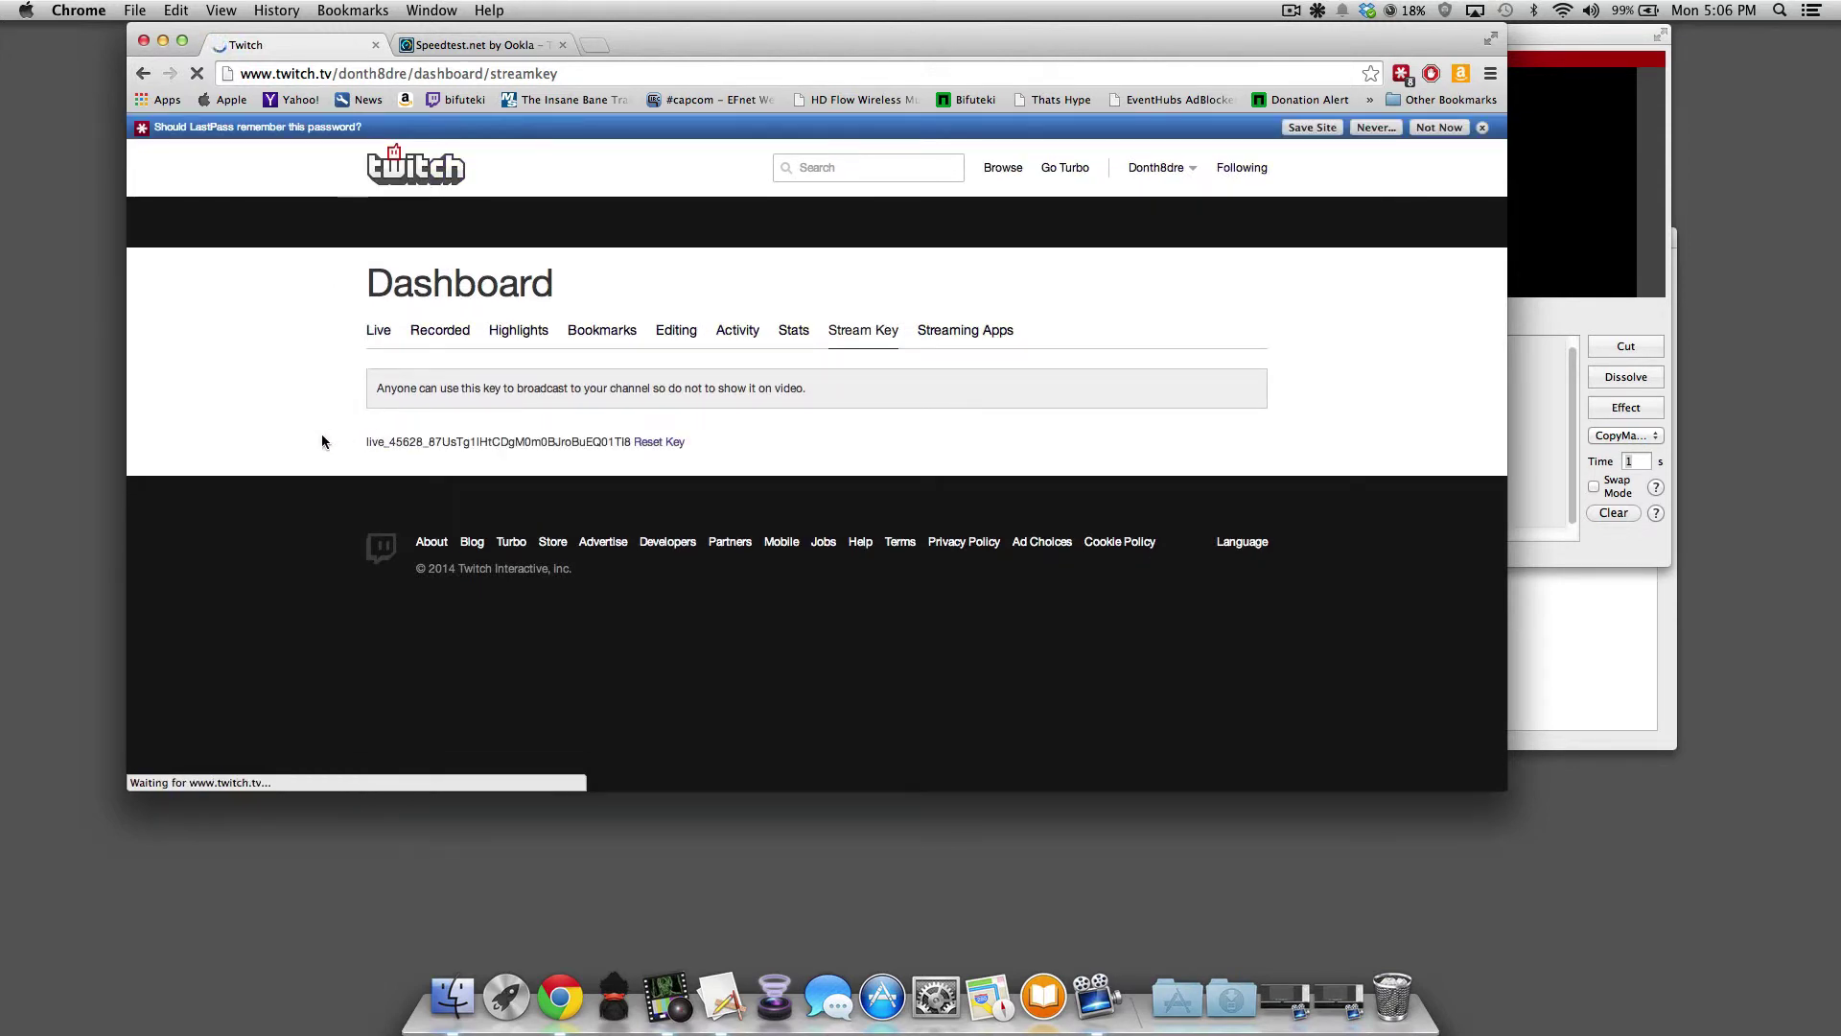
double_click(374, 440)
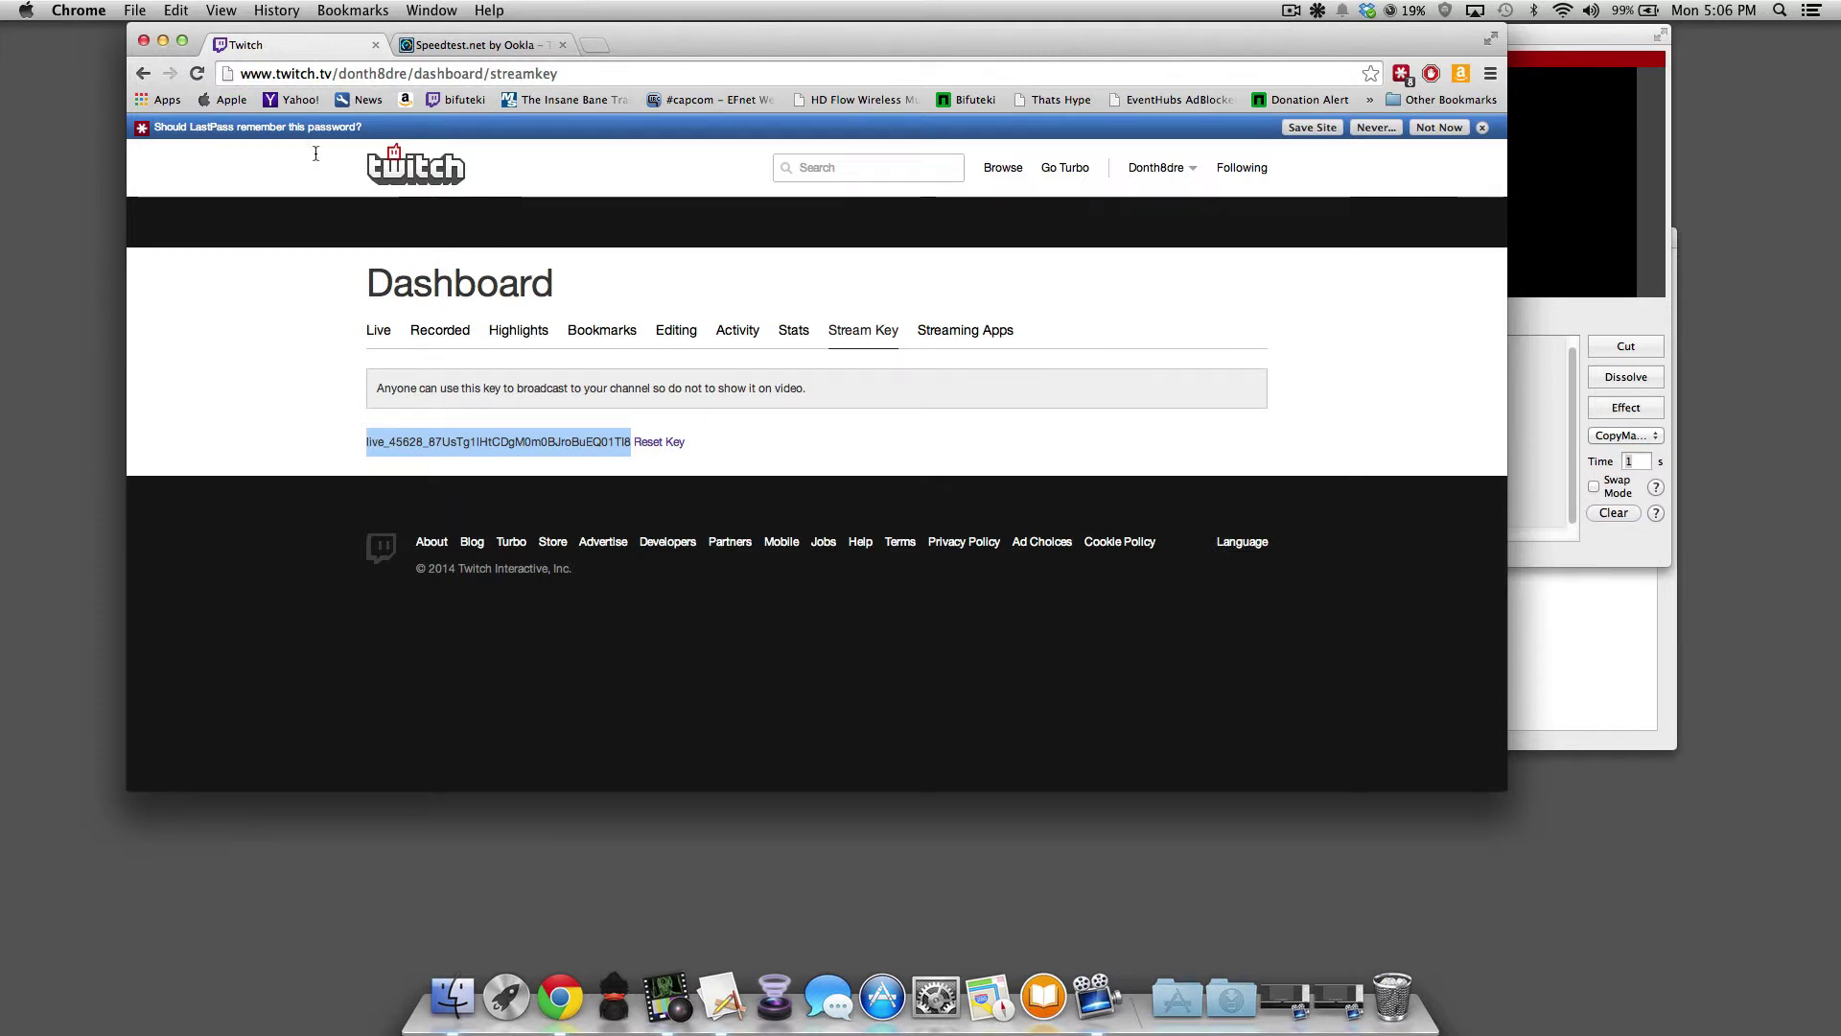
click(163, 41)
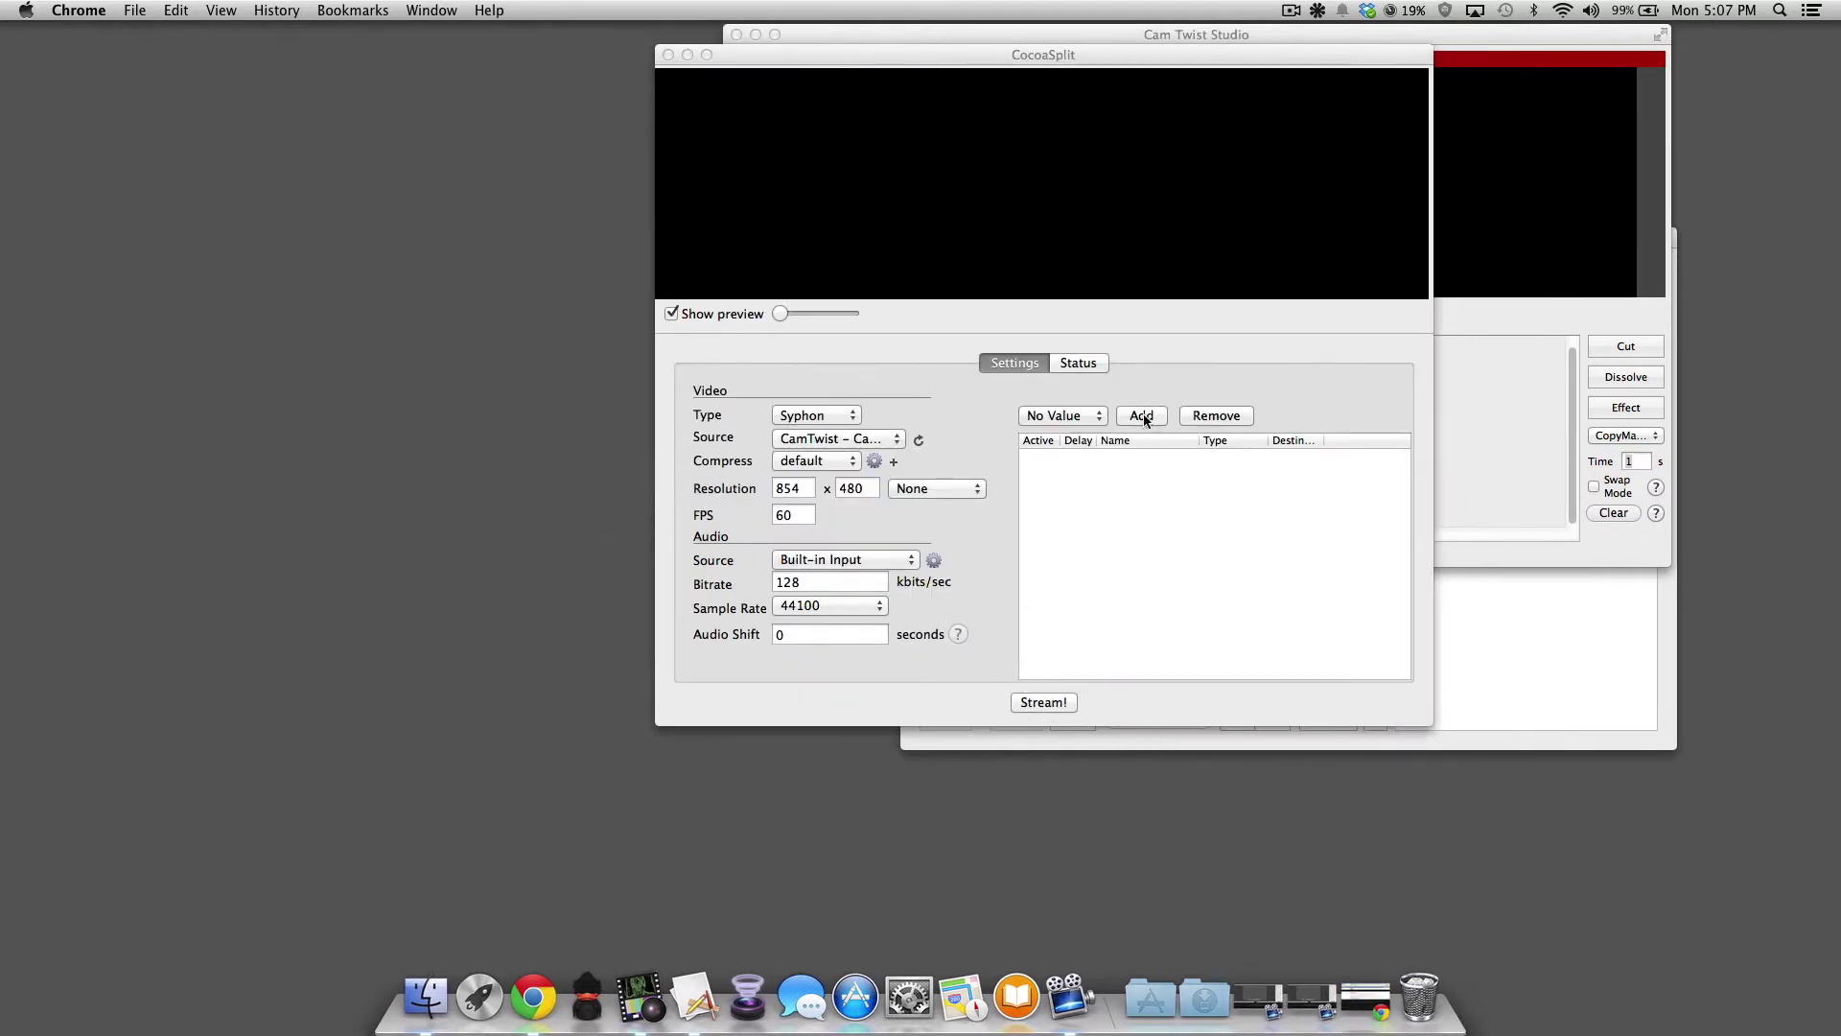
Select Twitch TV as the streaming service for a new output destination.
click(1060, 415)
click(1050, 391)
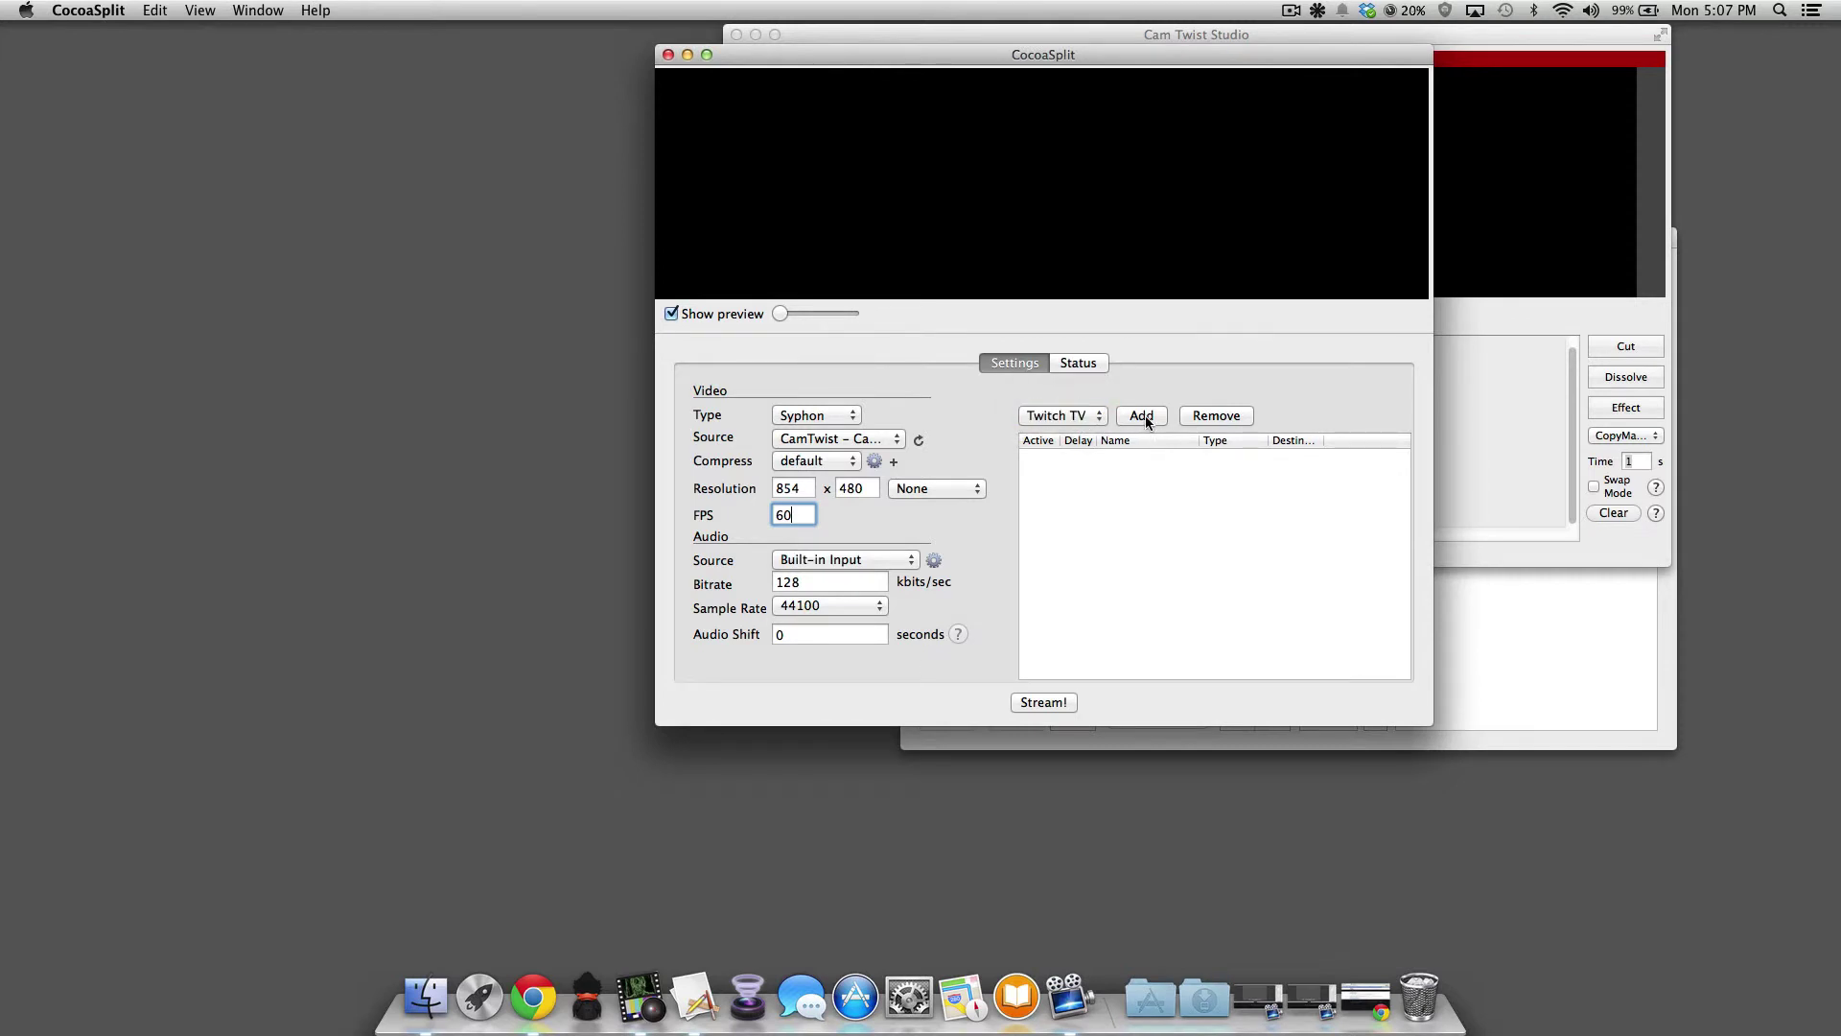
click(1144, 416)
click(1005, 215)
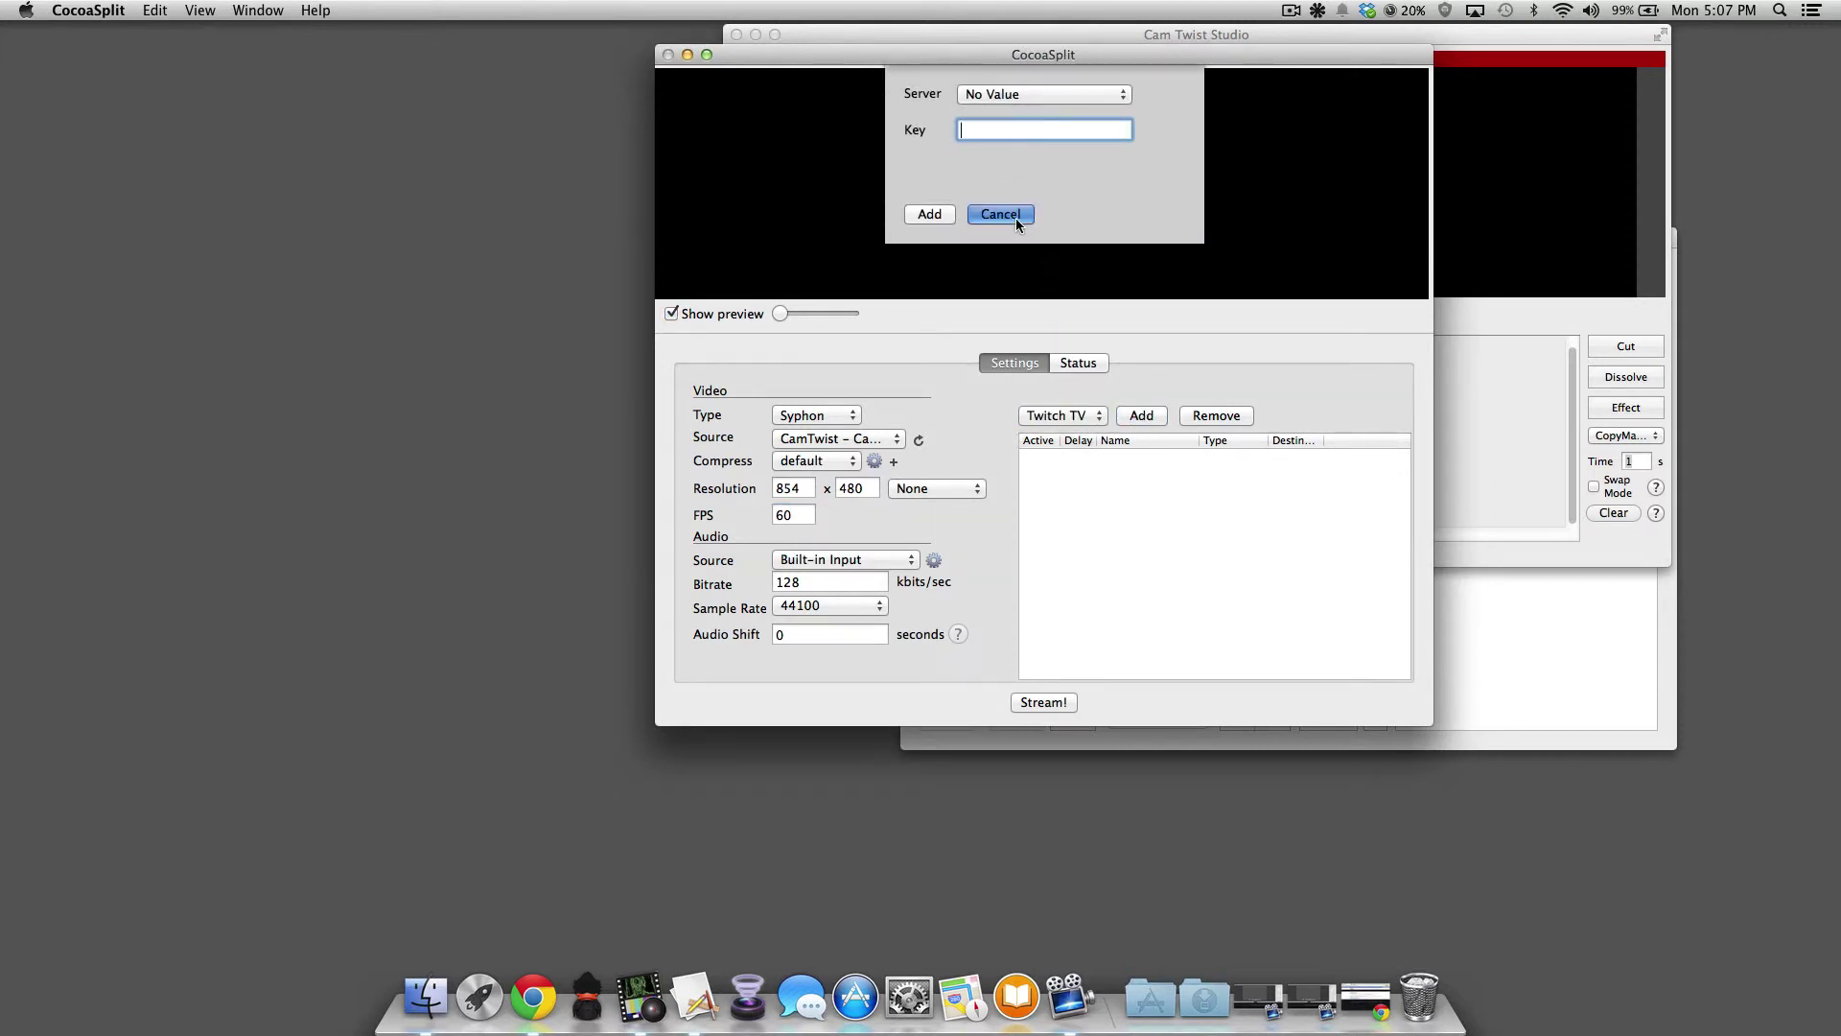
click(1063, 416)
click(1064, 417)
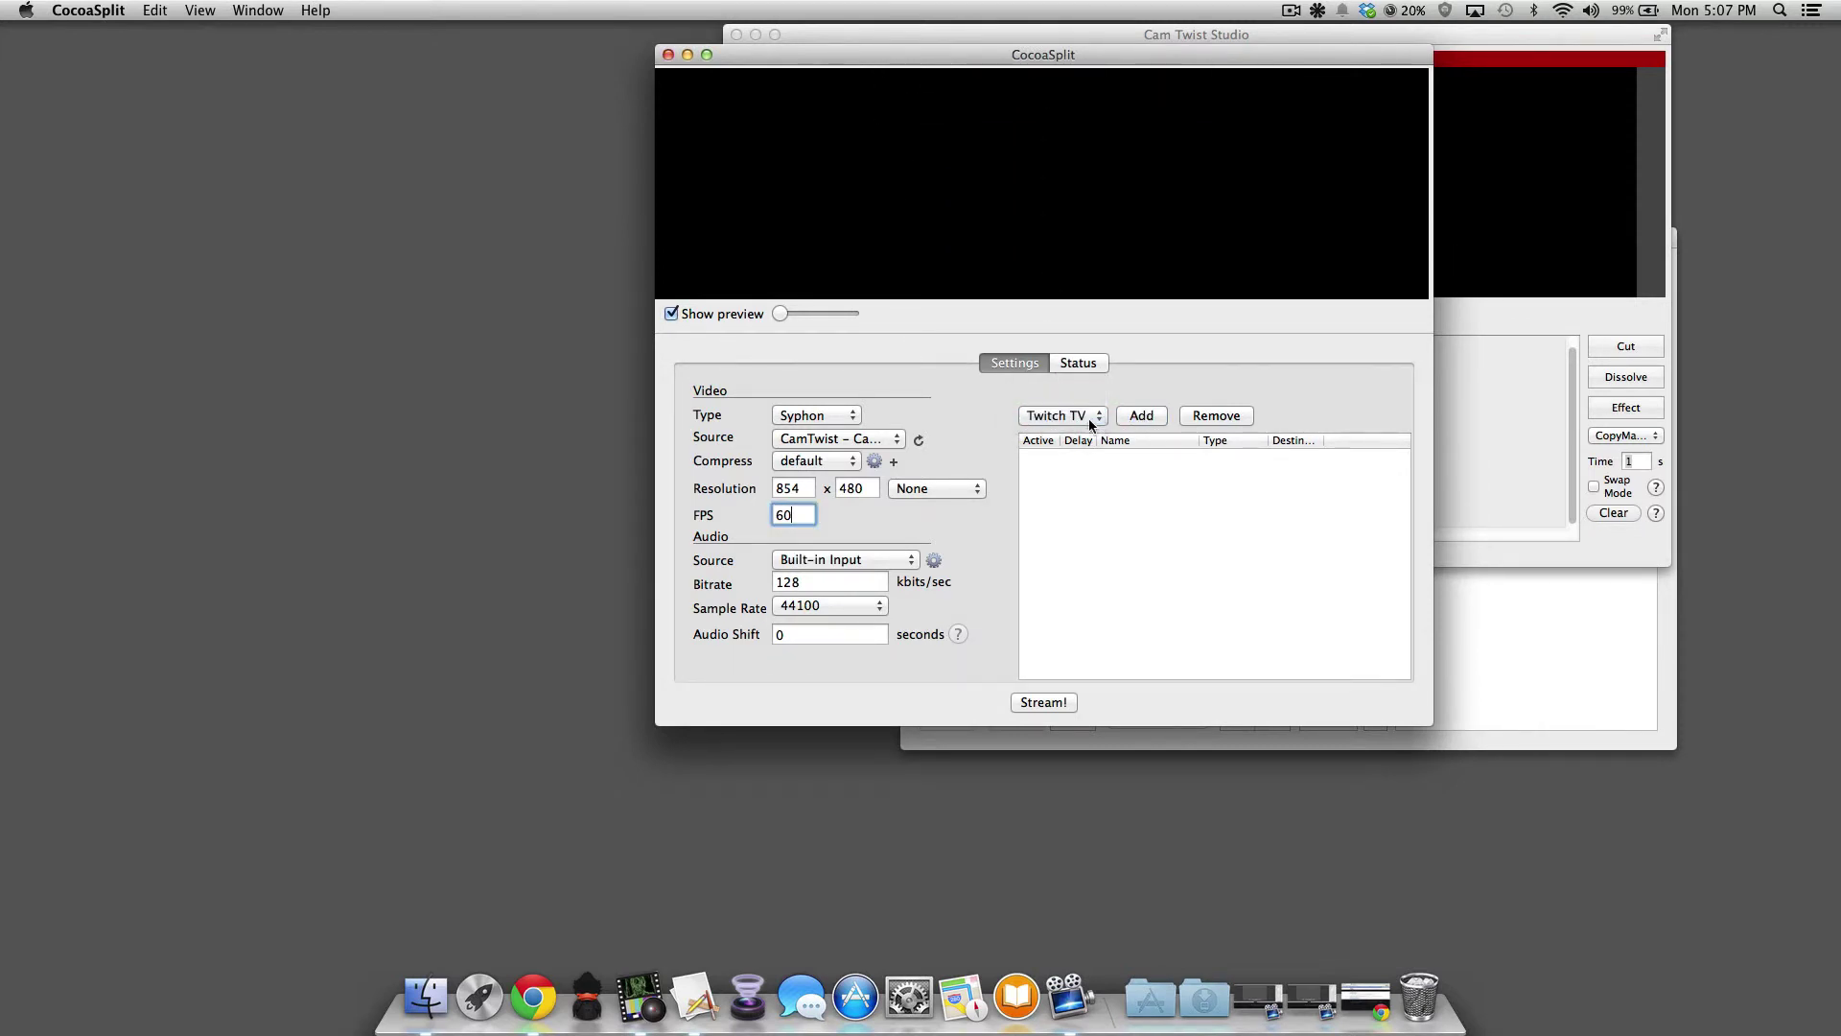
Add a Twitch TV destination with the copied stream key and the US East: Ashburn, VA server.
click(1143, 418)
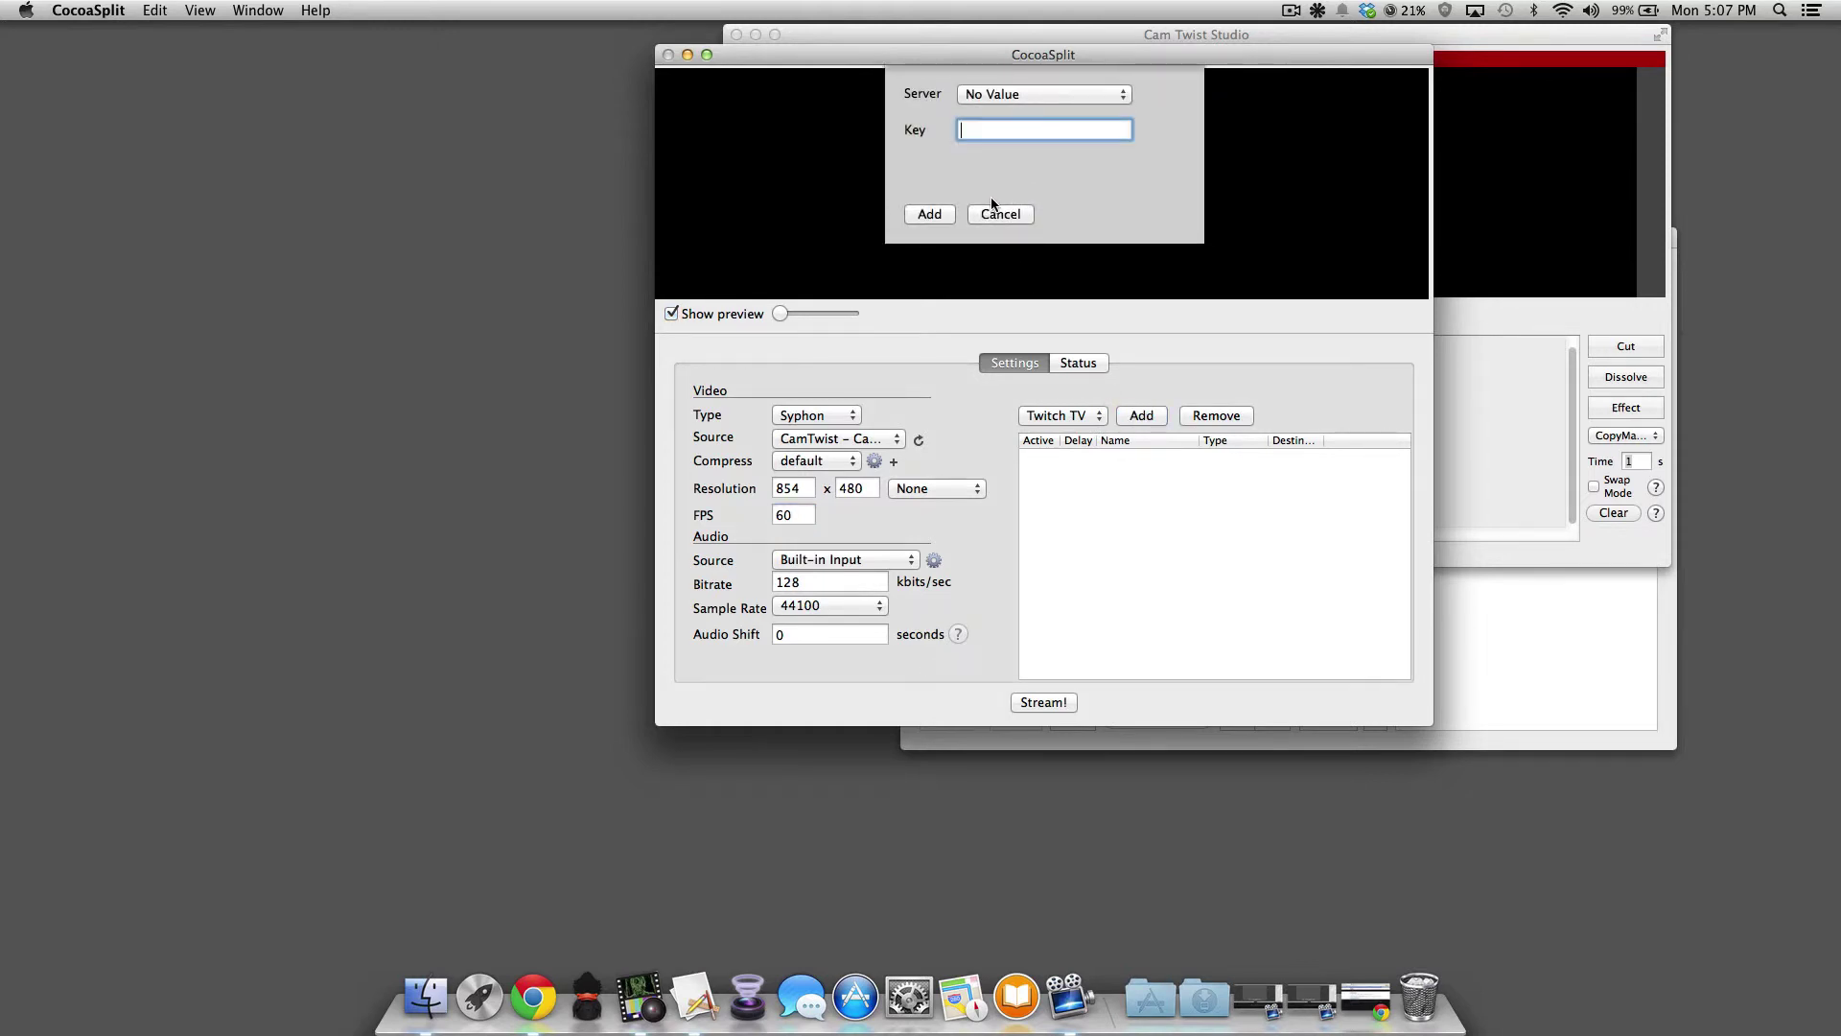
key(super+v)
click(999, 94)
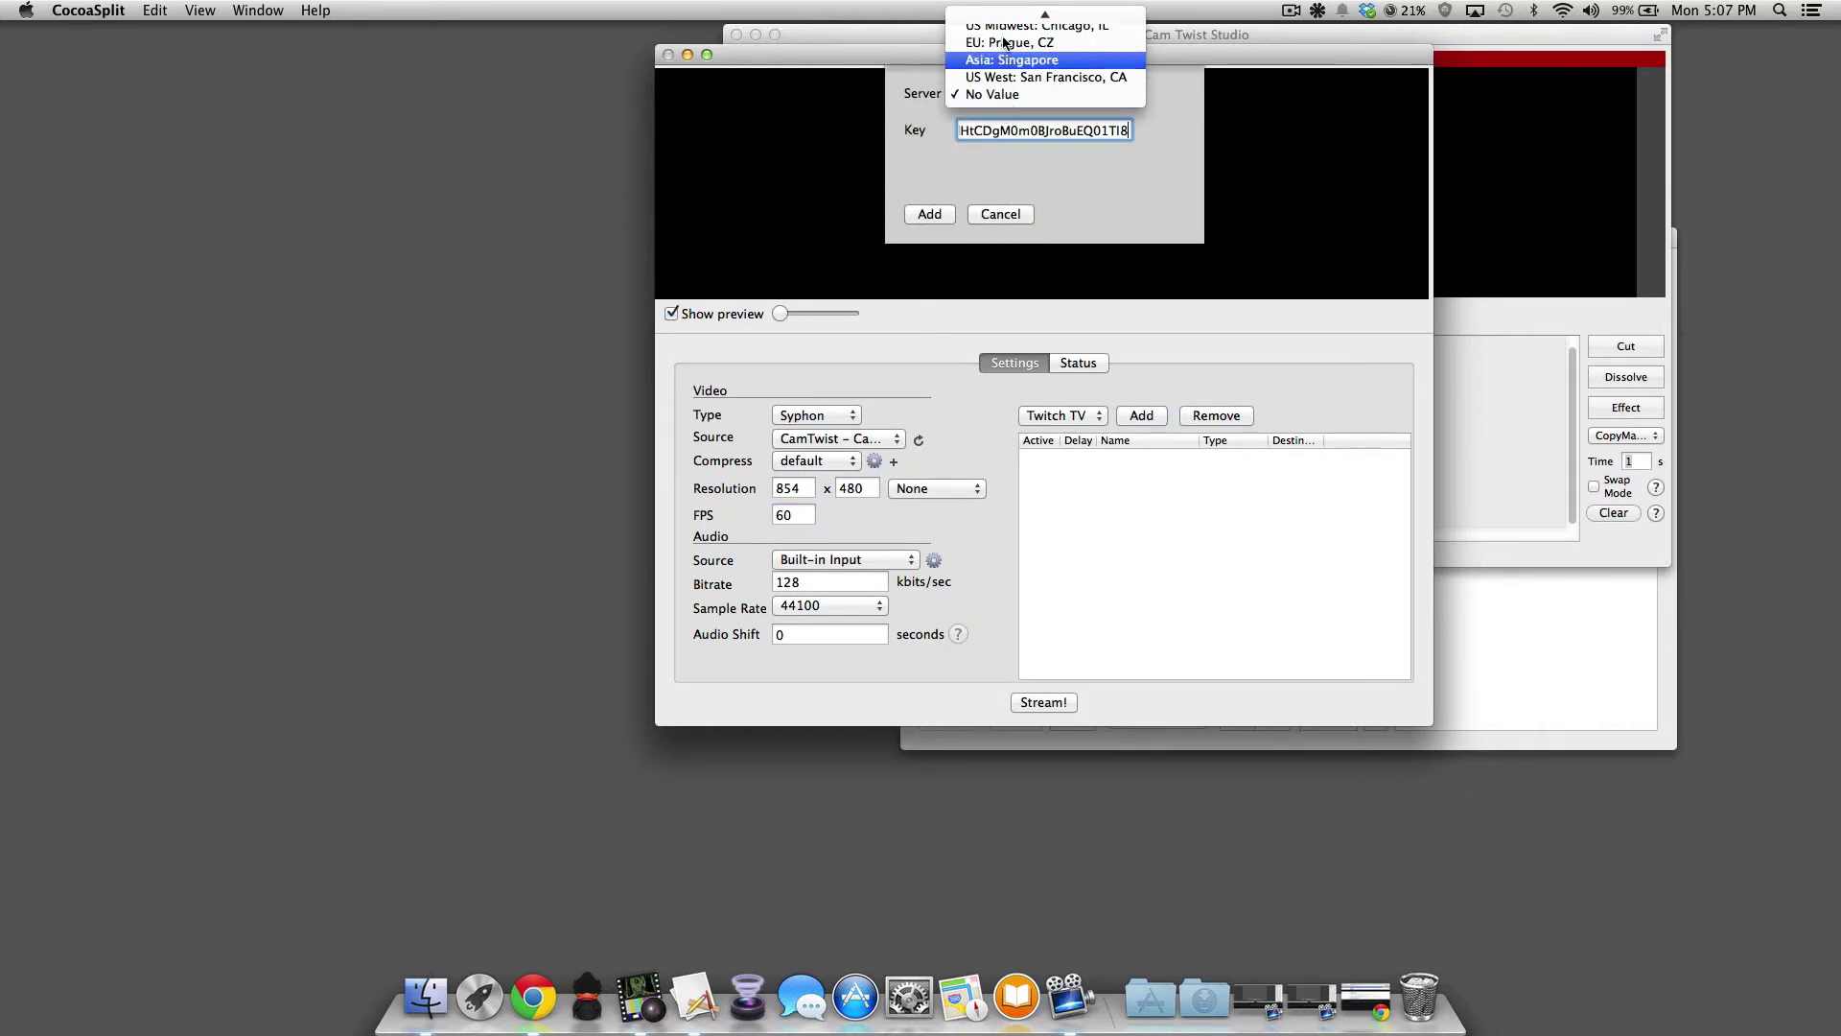
mouse_move(1002, 13)
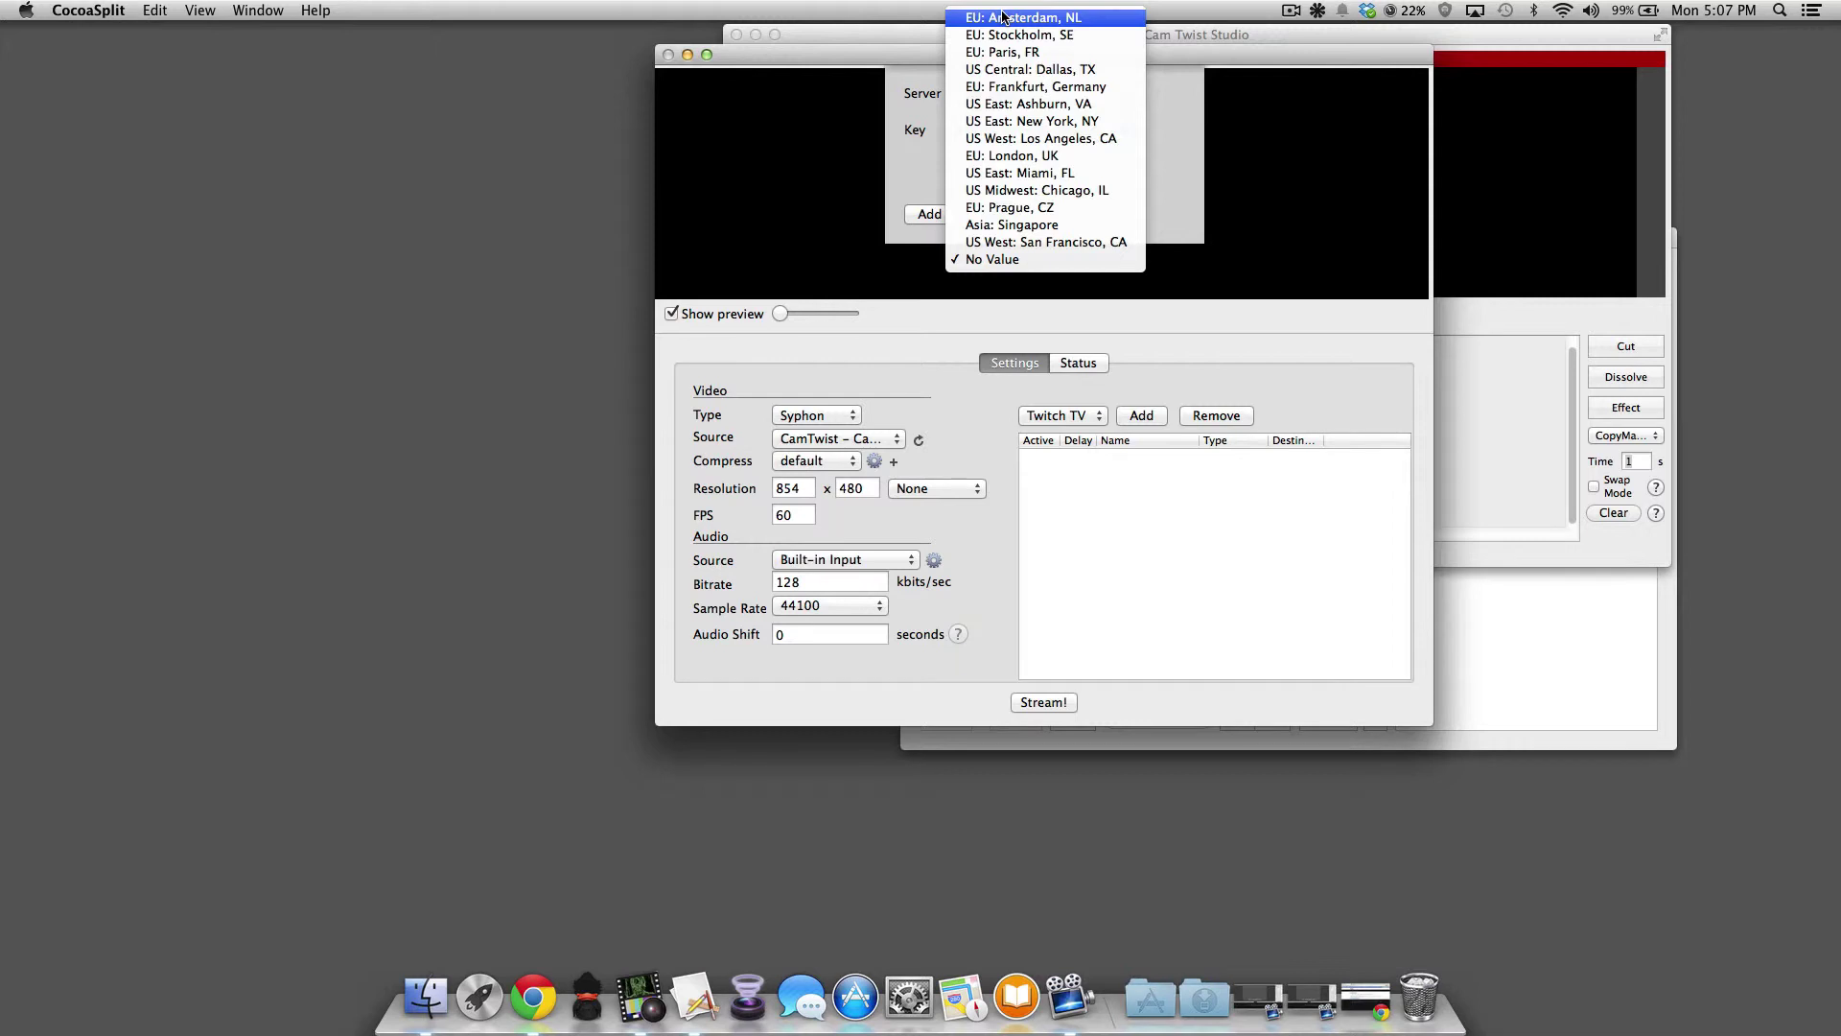
click(1012, 104)
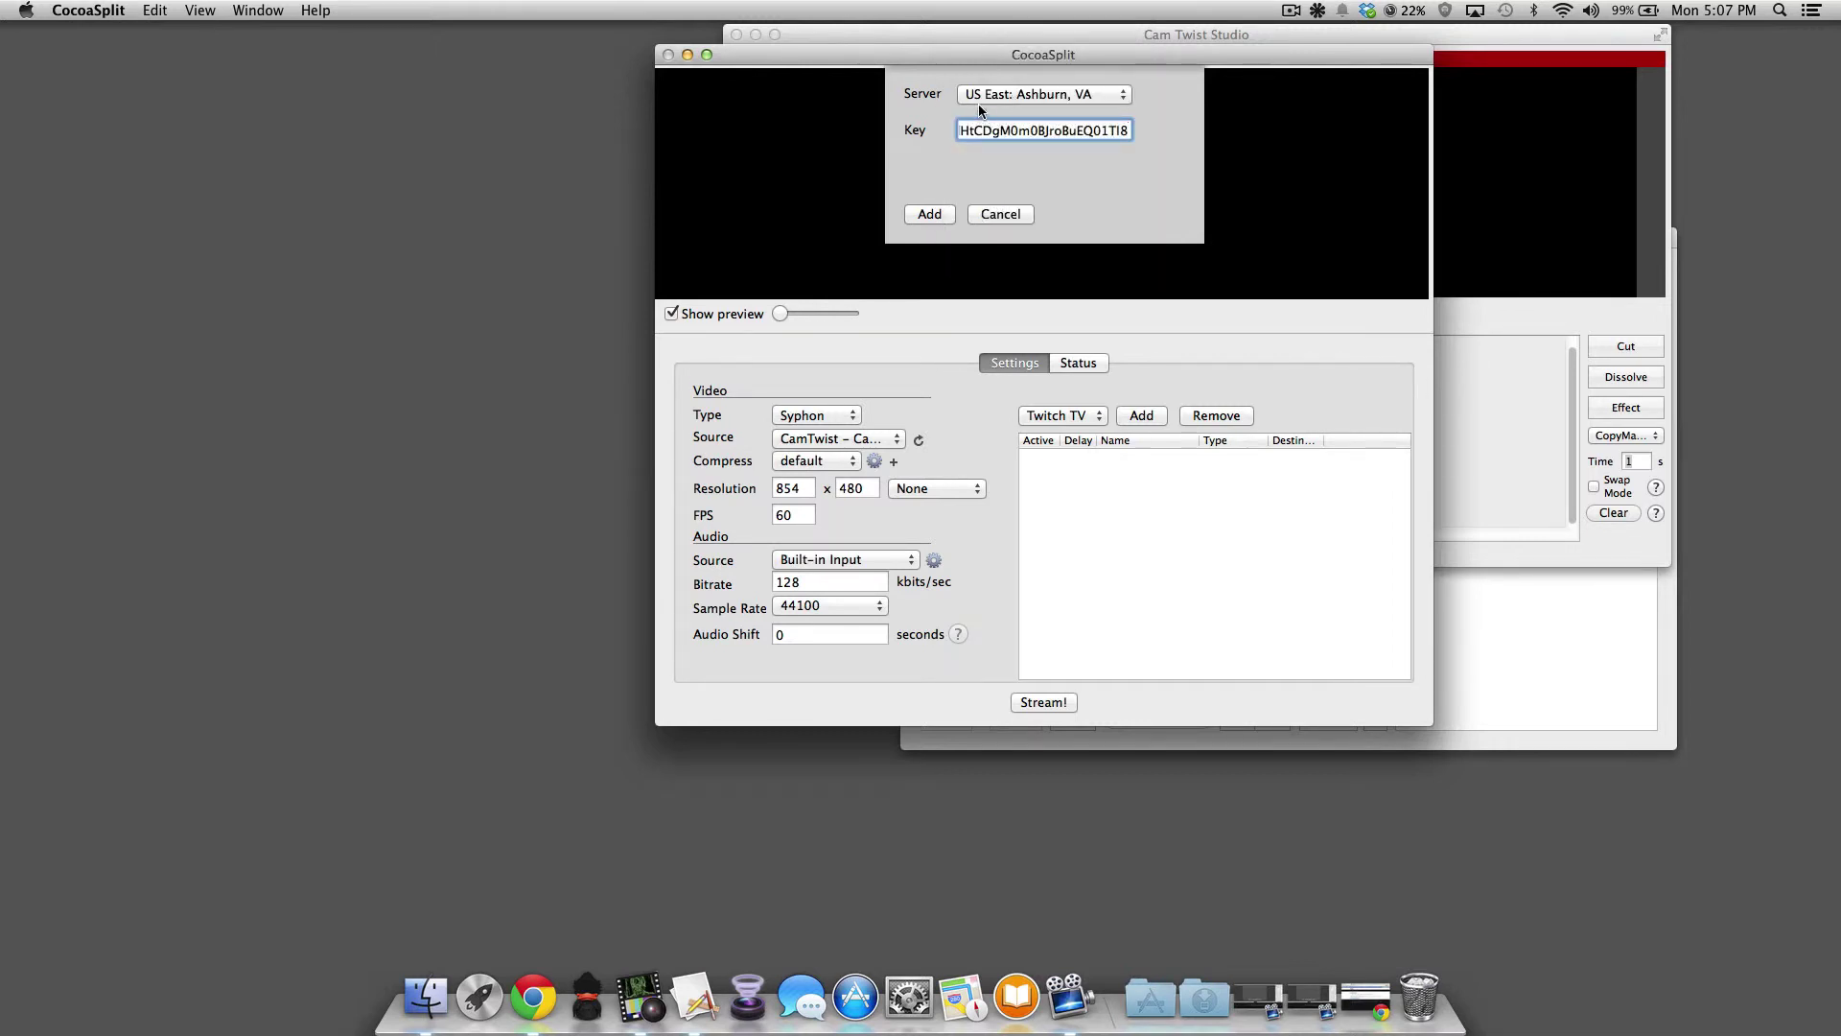
click(933, 213)
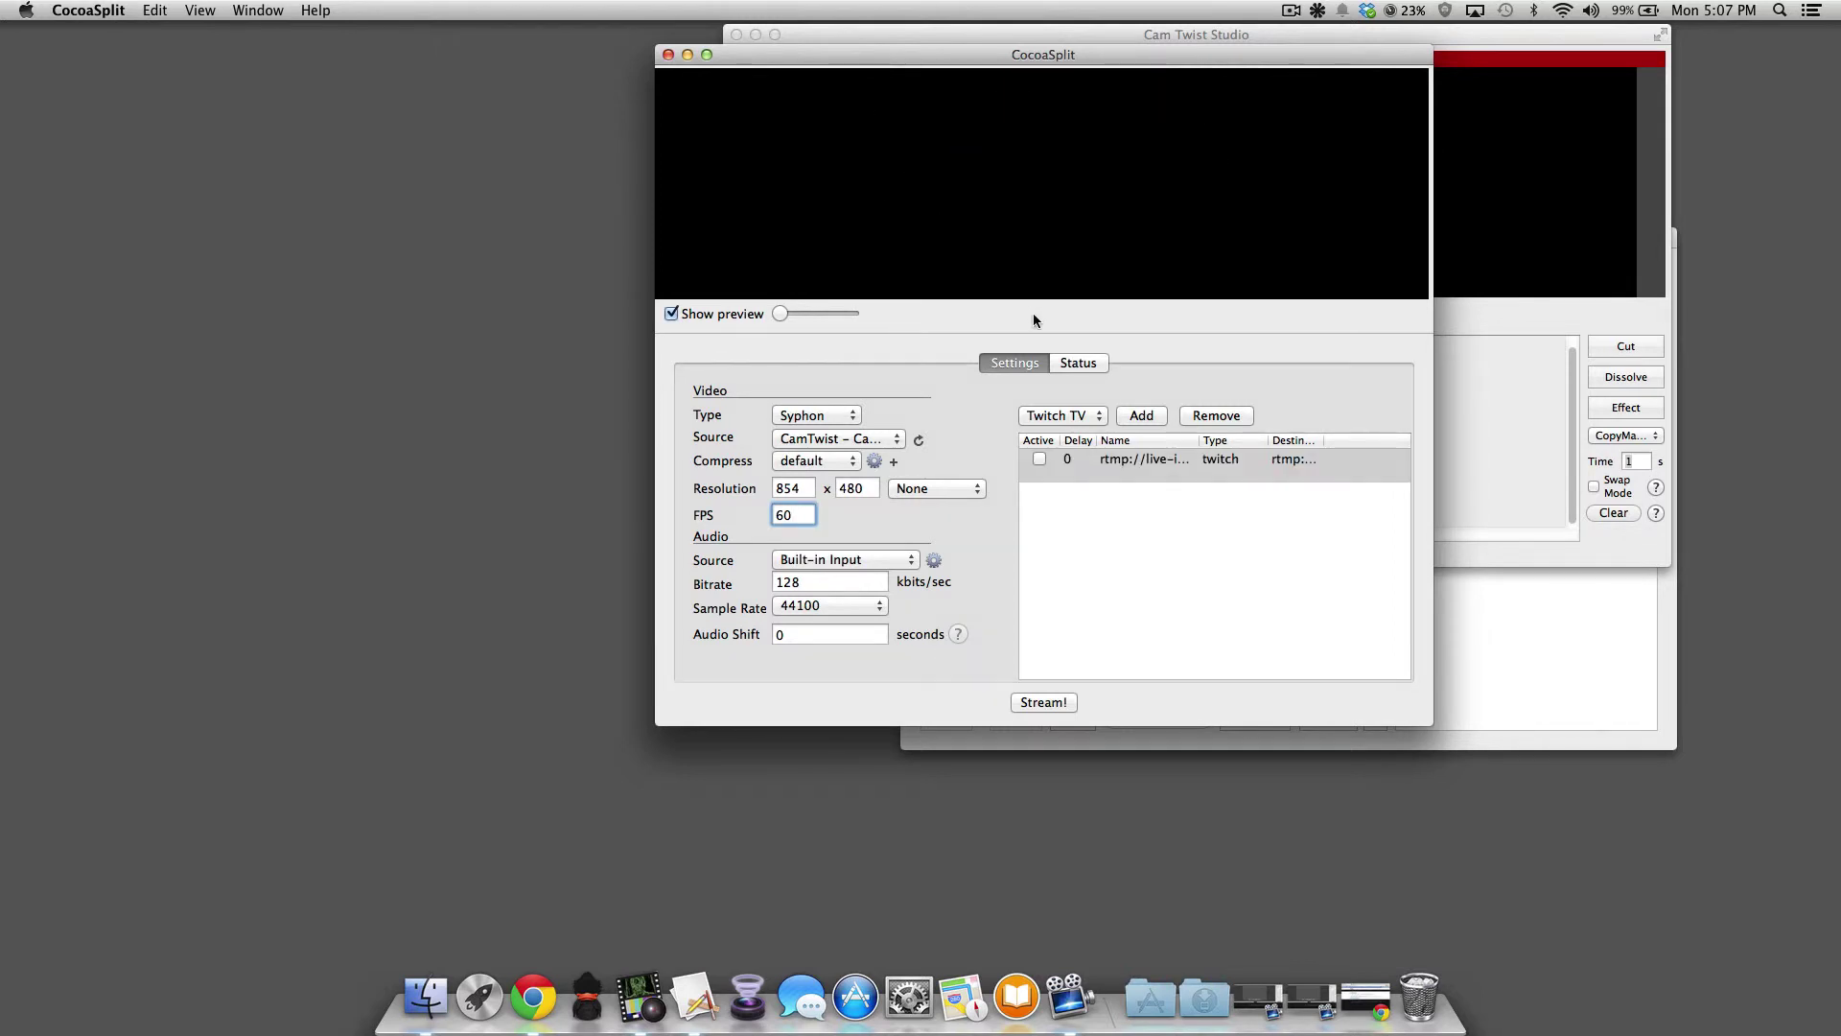
Activate the new Twitch destination and open its delay value for editing.
click(1039, 459)
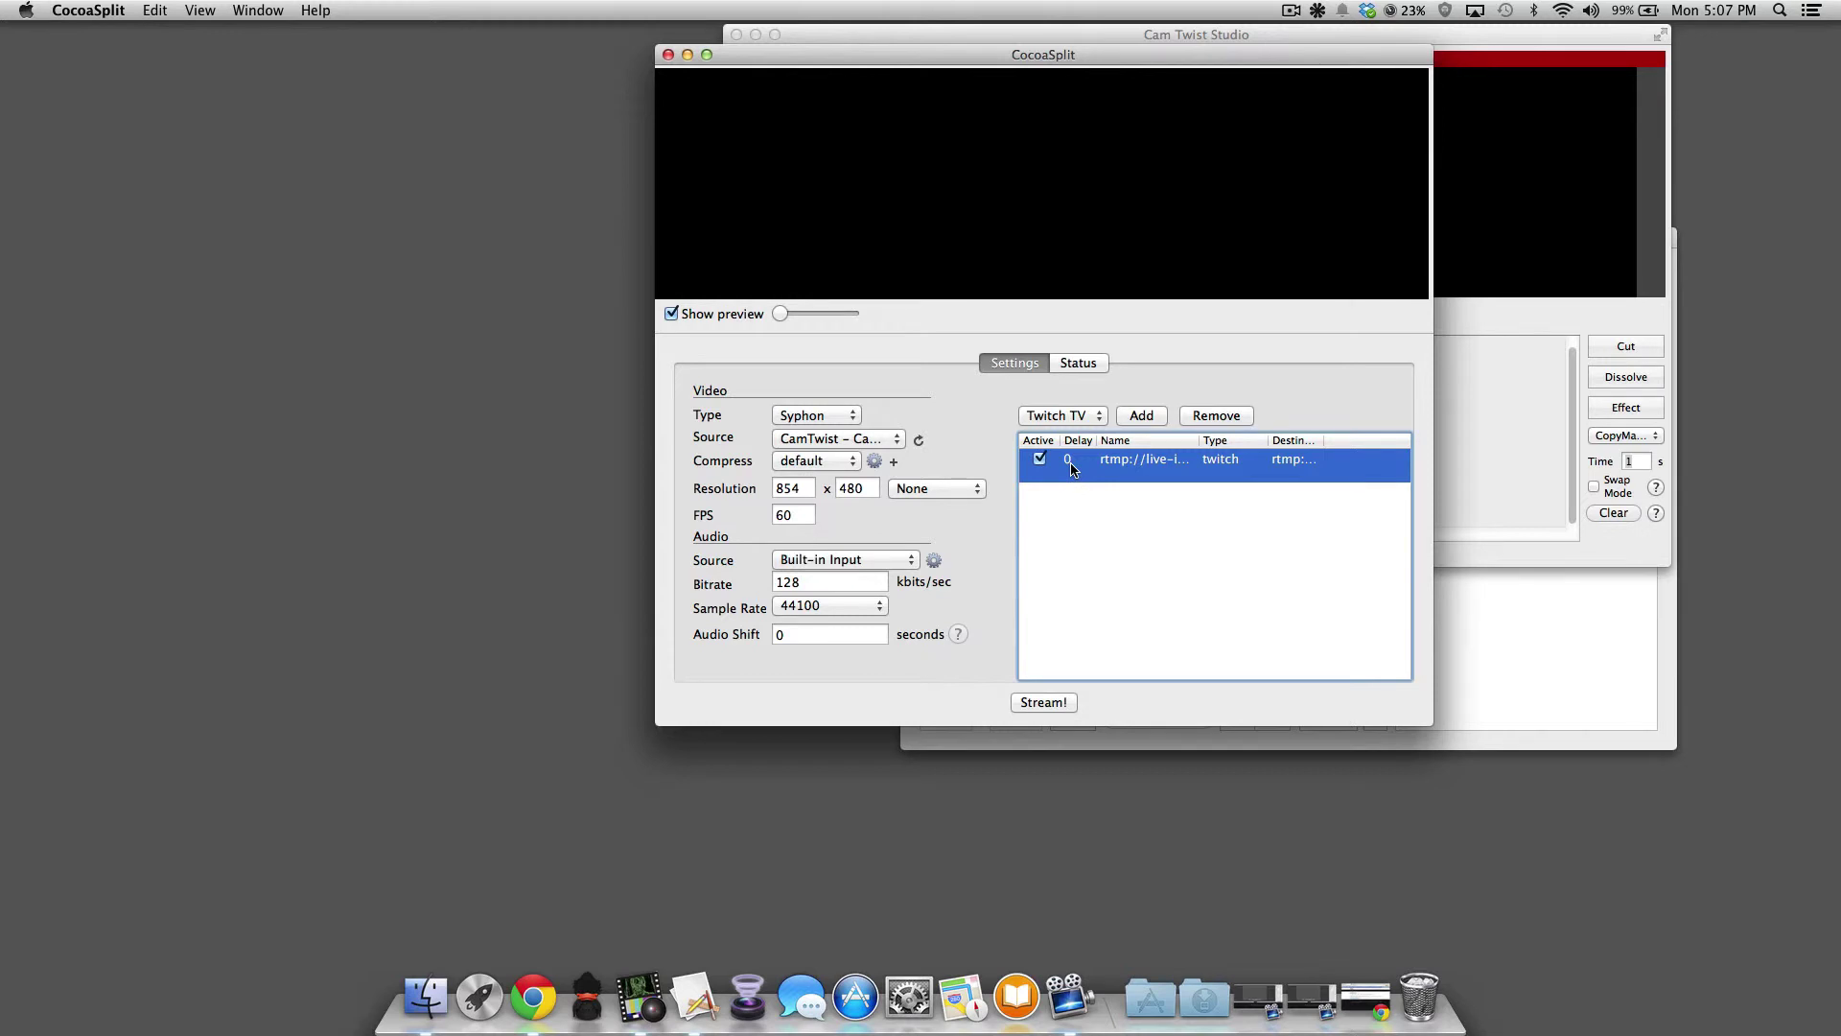
click(1070, 464)
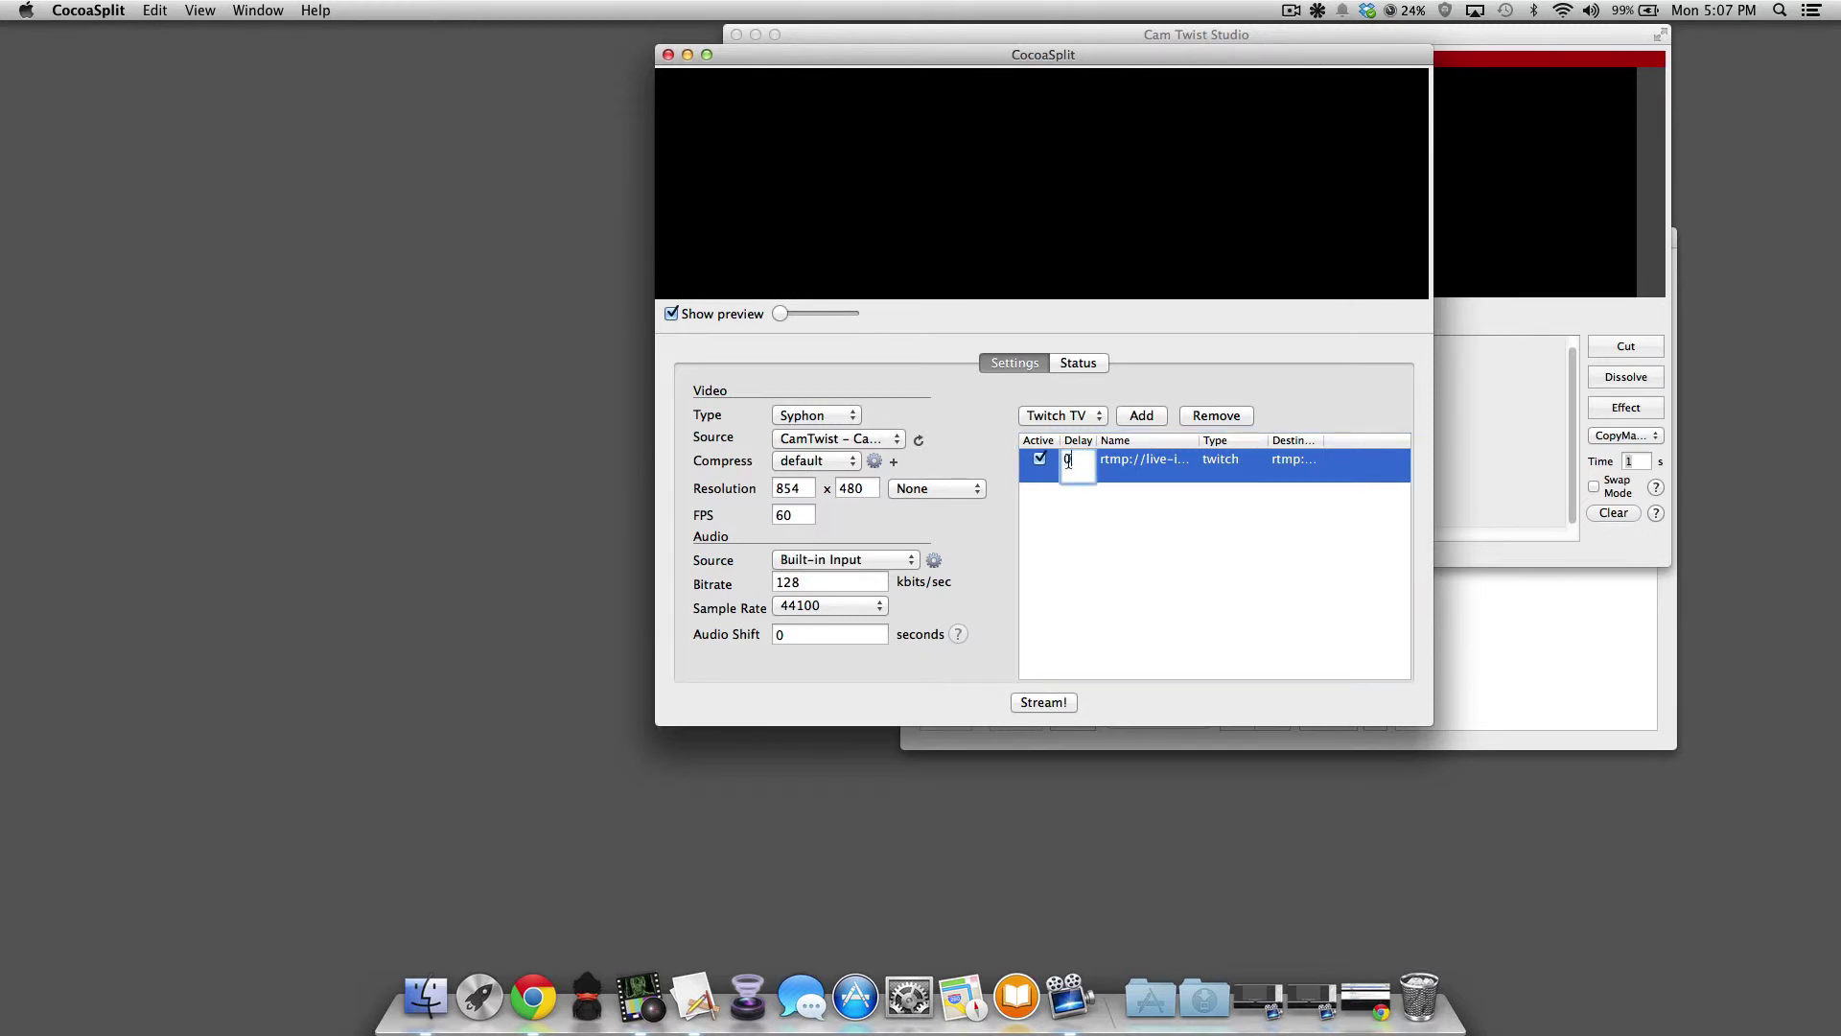
key(Return)
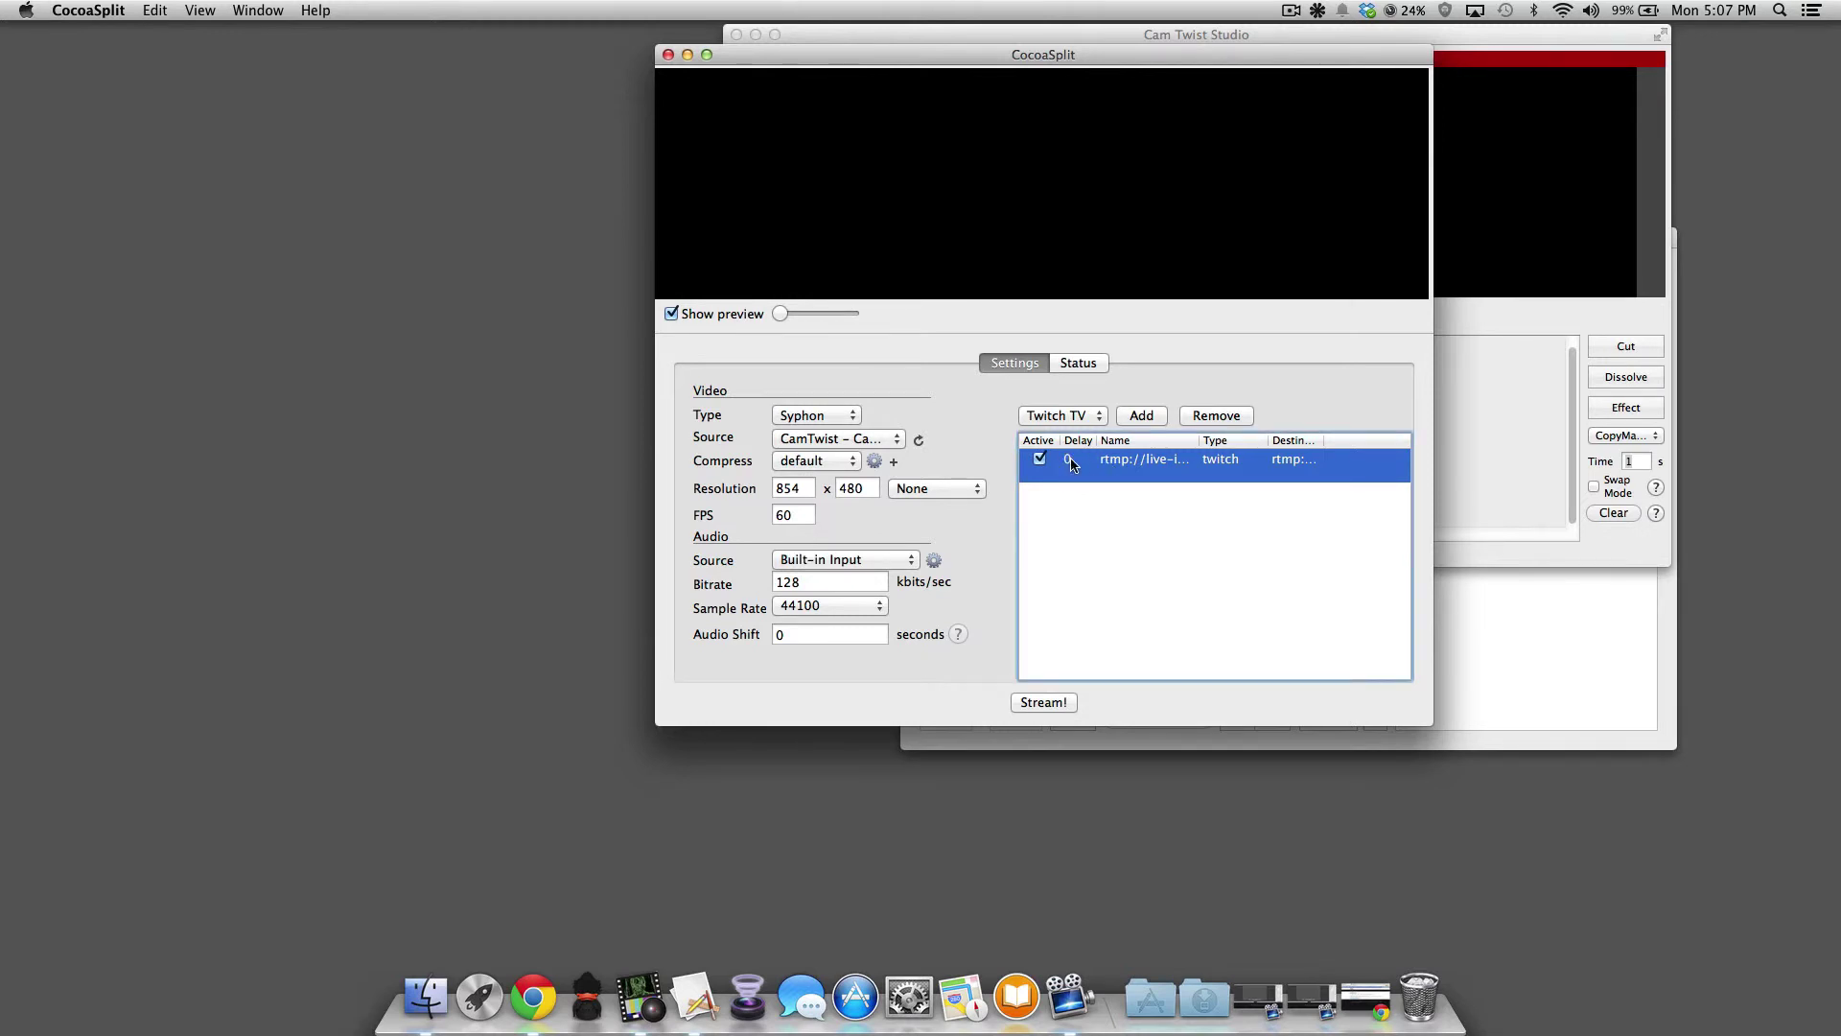
click(1071, 464)
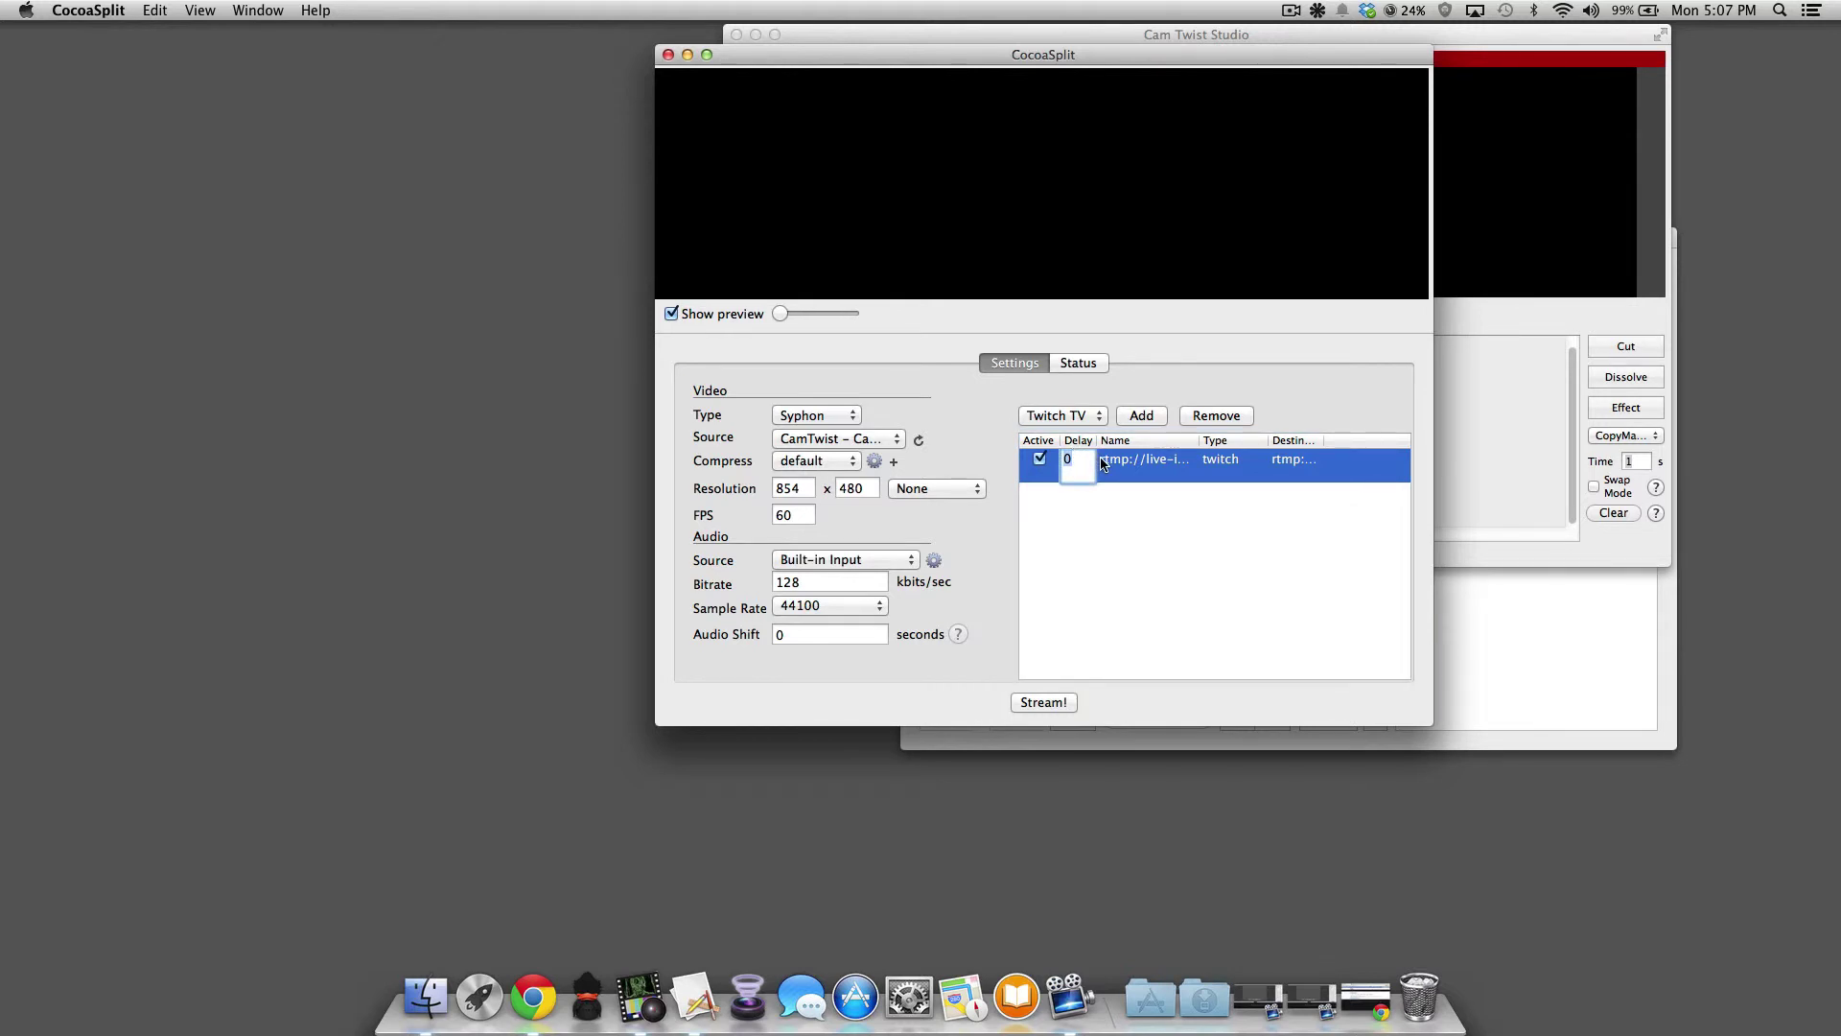
click(1102, 463)
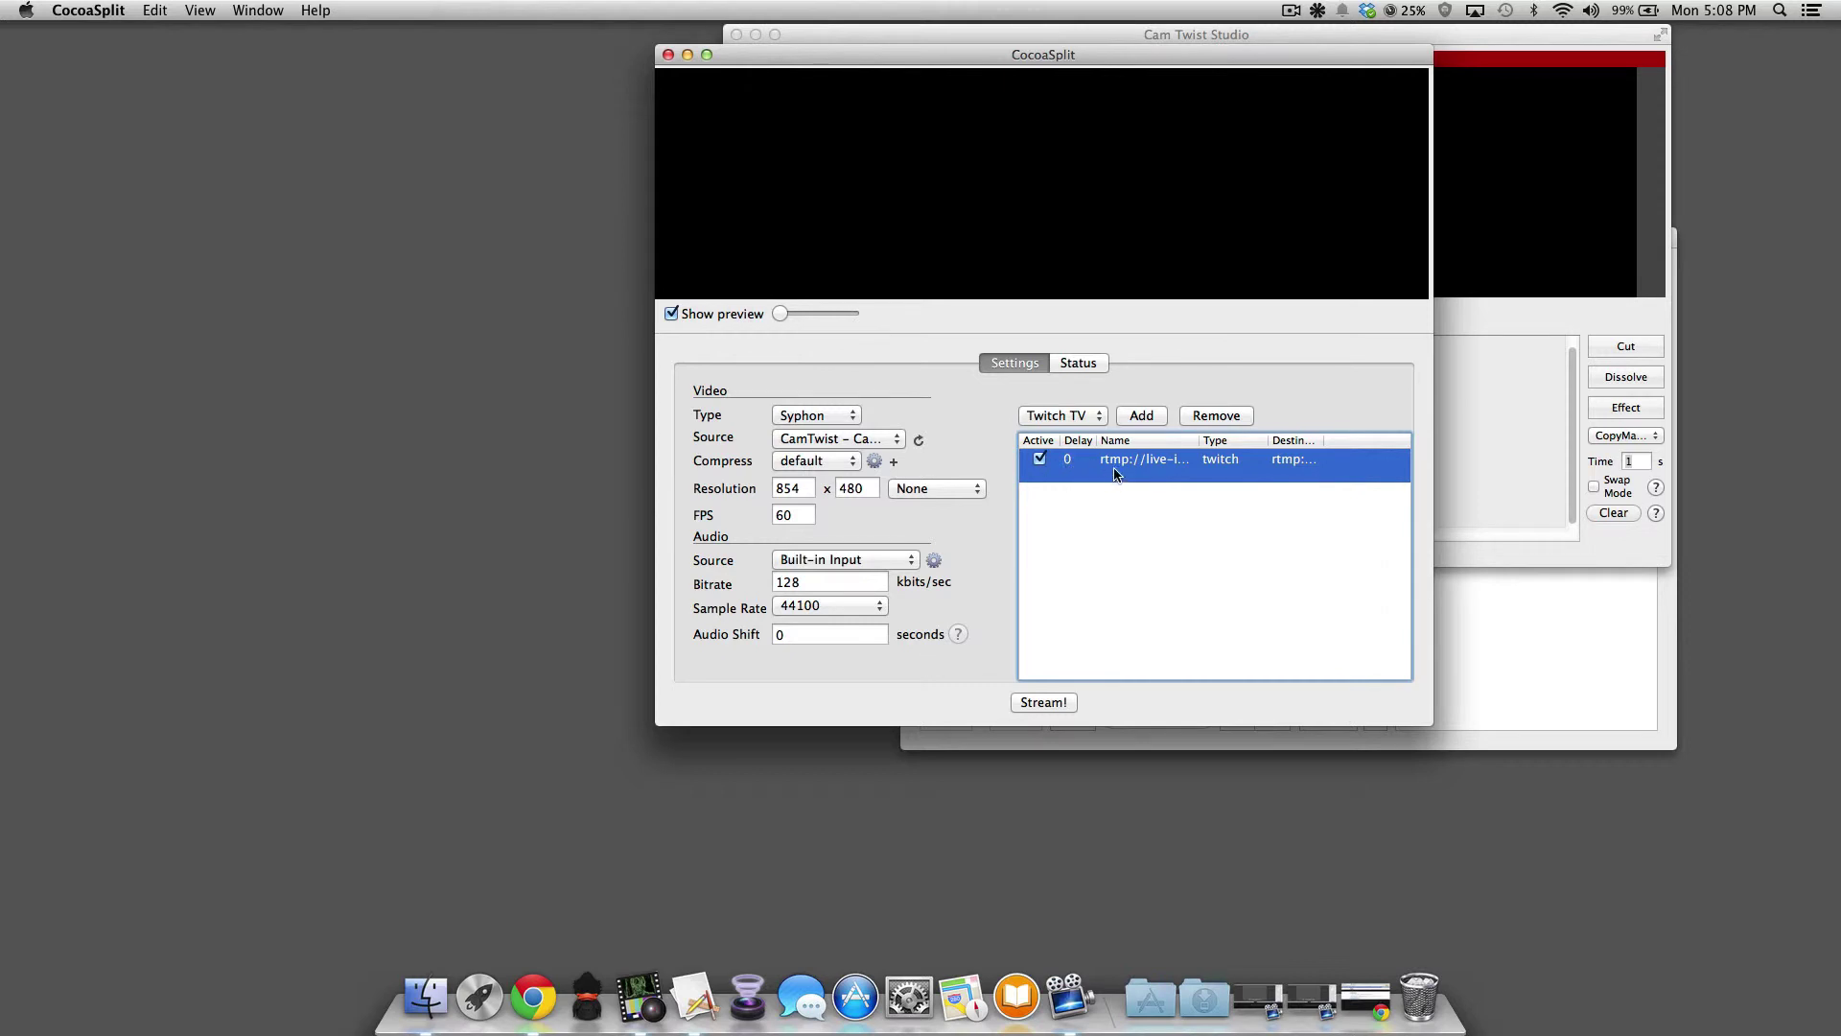
Rename the Twitch destination as "Test Va.".
click(1148, 463)
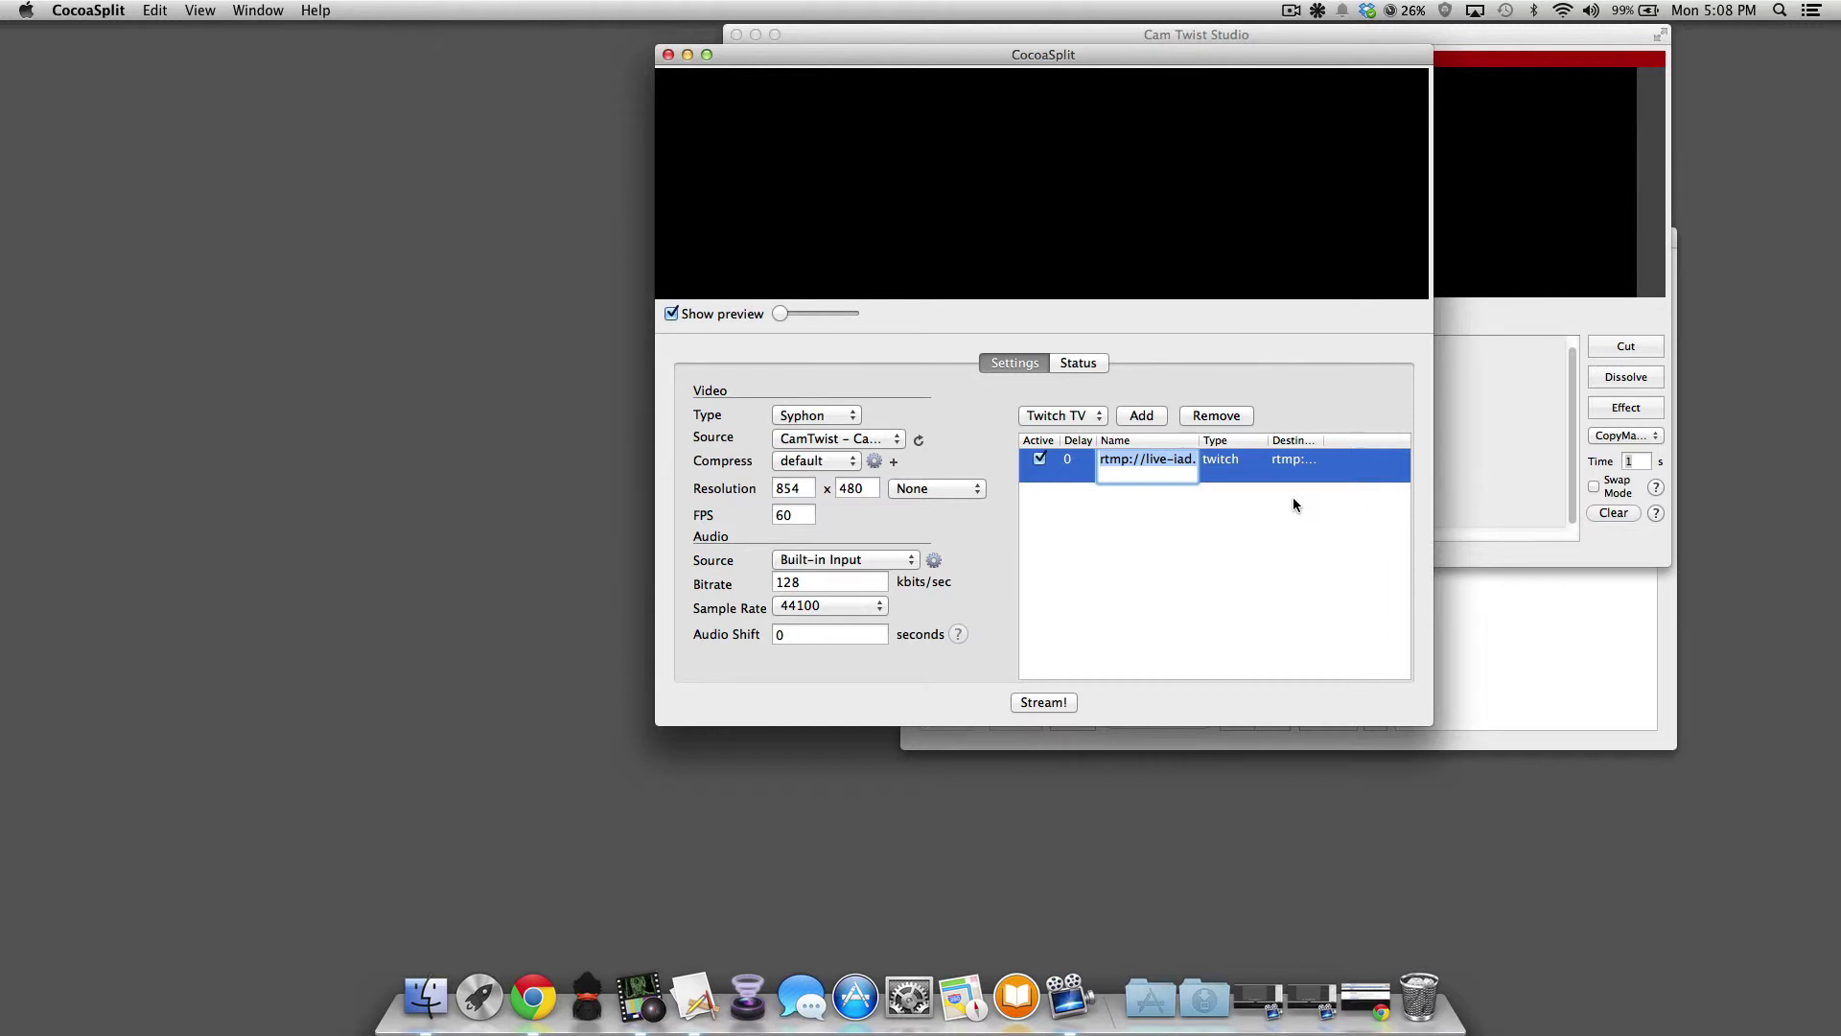
text(Test Va.)
click(1233, 538)
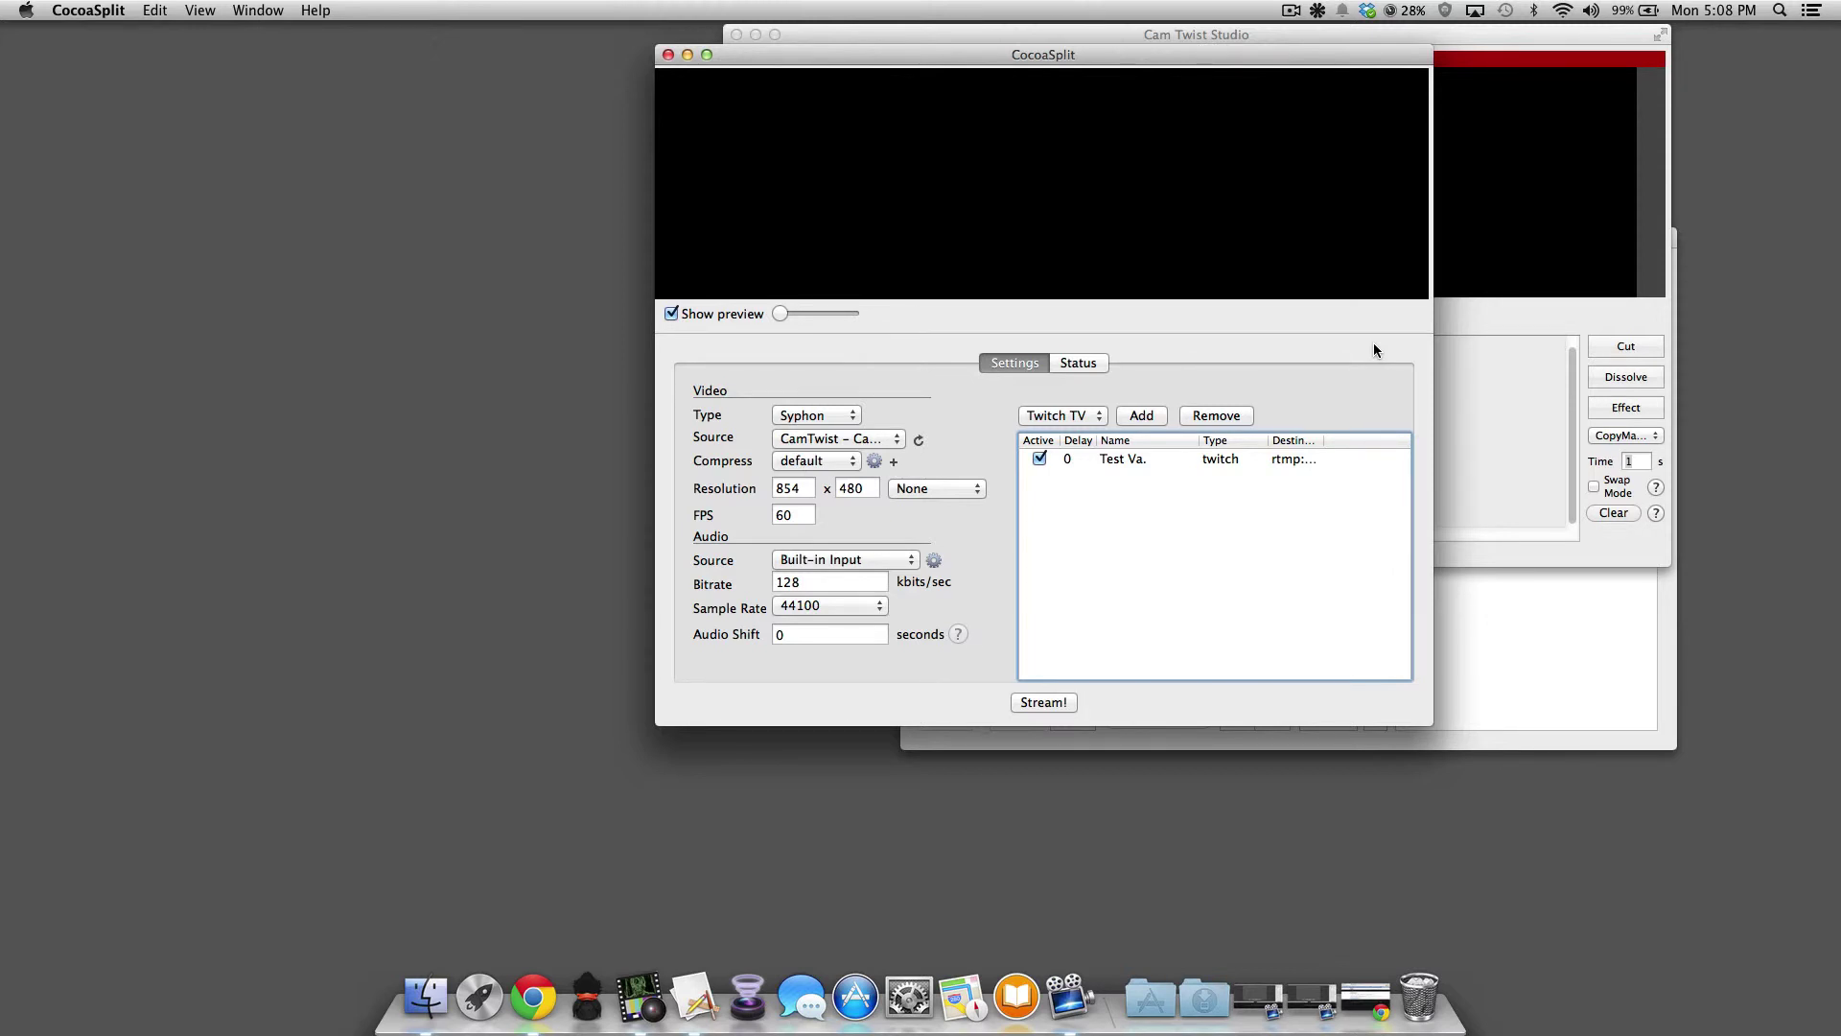
Quit CocoaSplit, hide the CamTwist windows and bring up a fresh CocoaSplit session.
key(super+q)
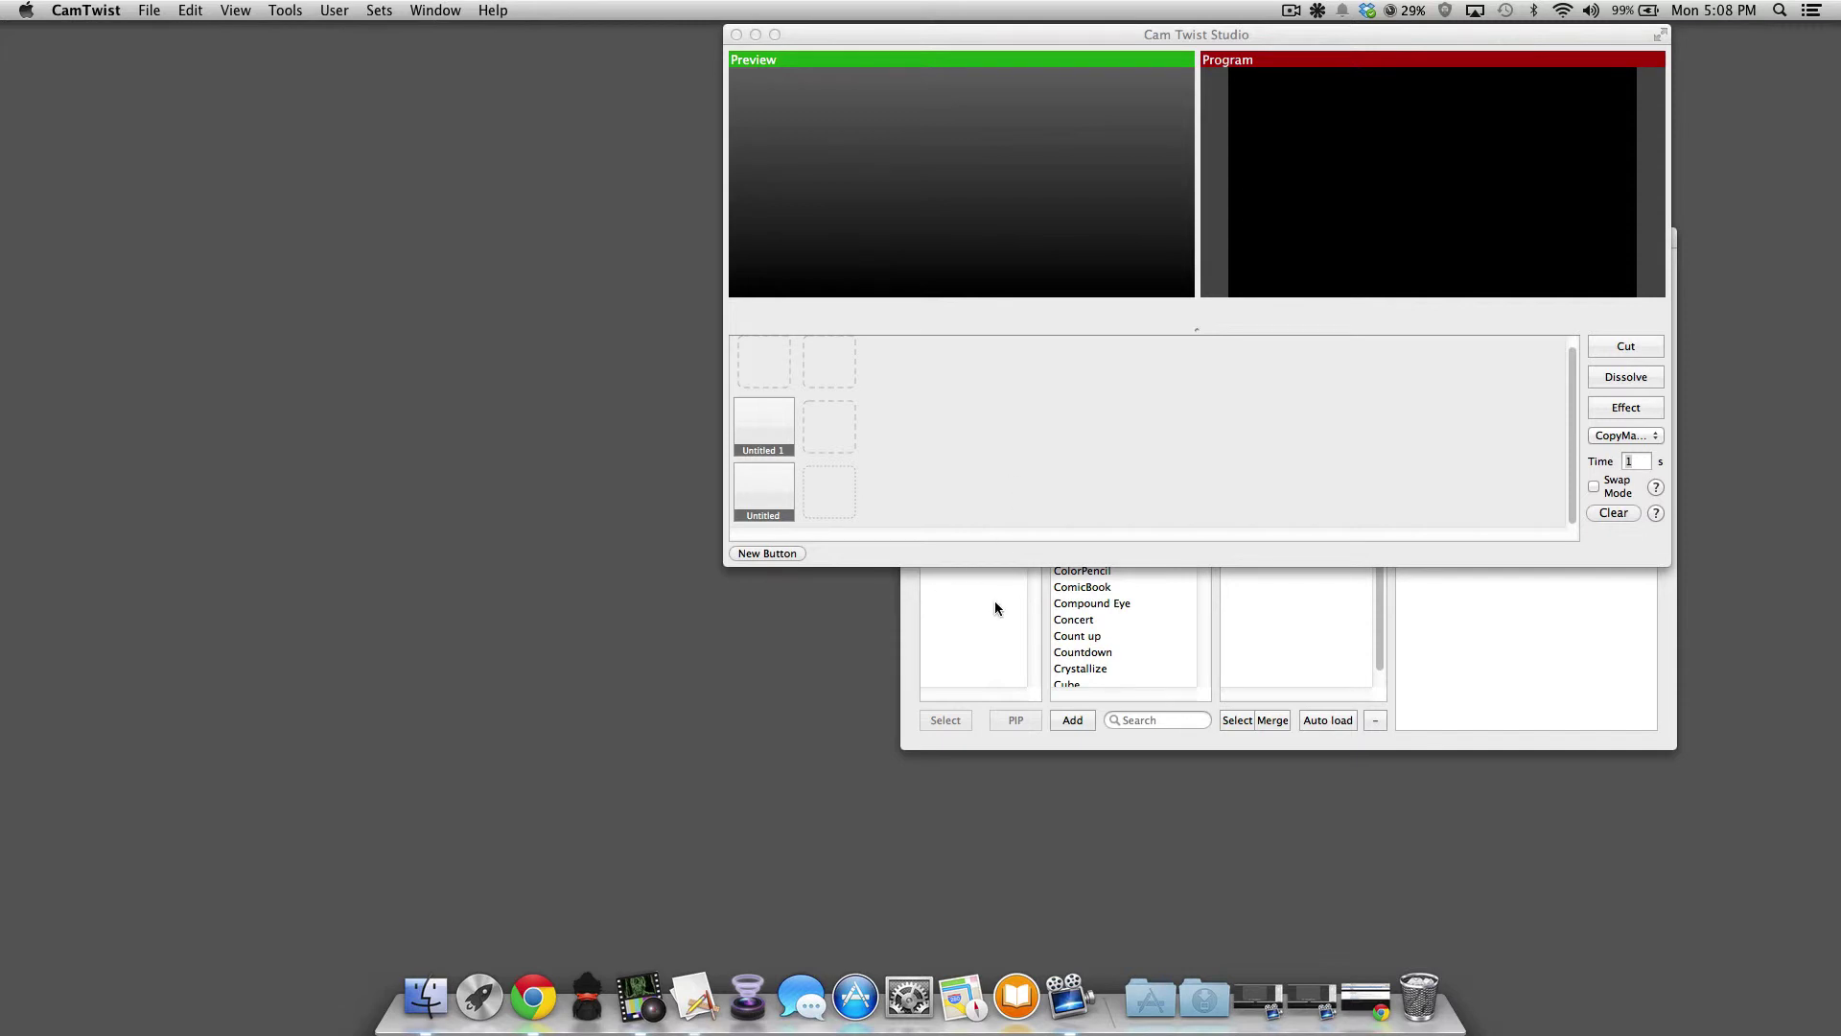
key(super+h)
key(super+Tab)
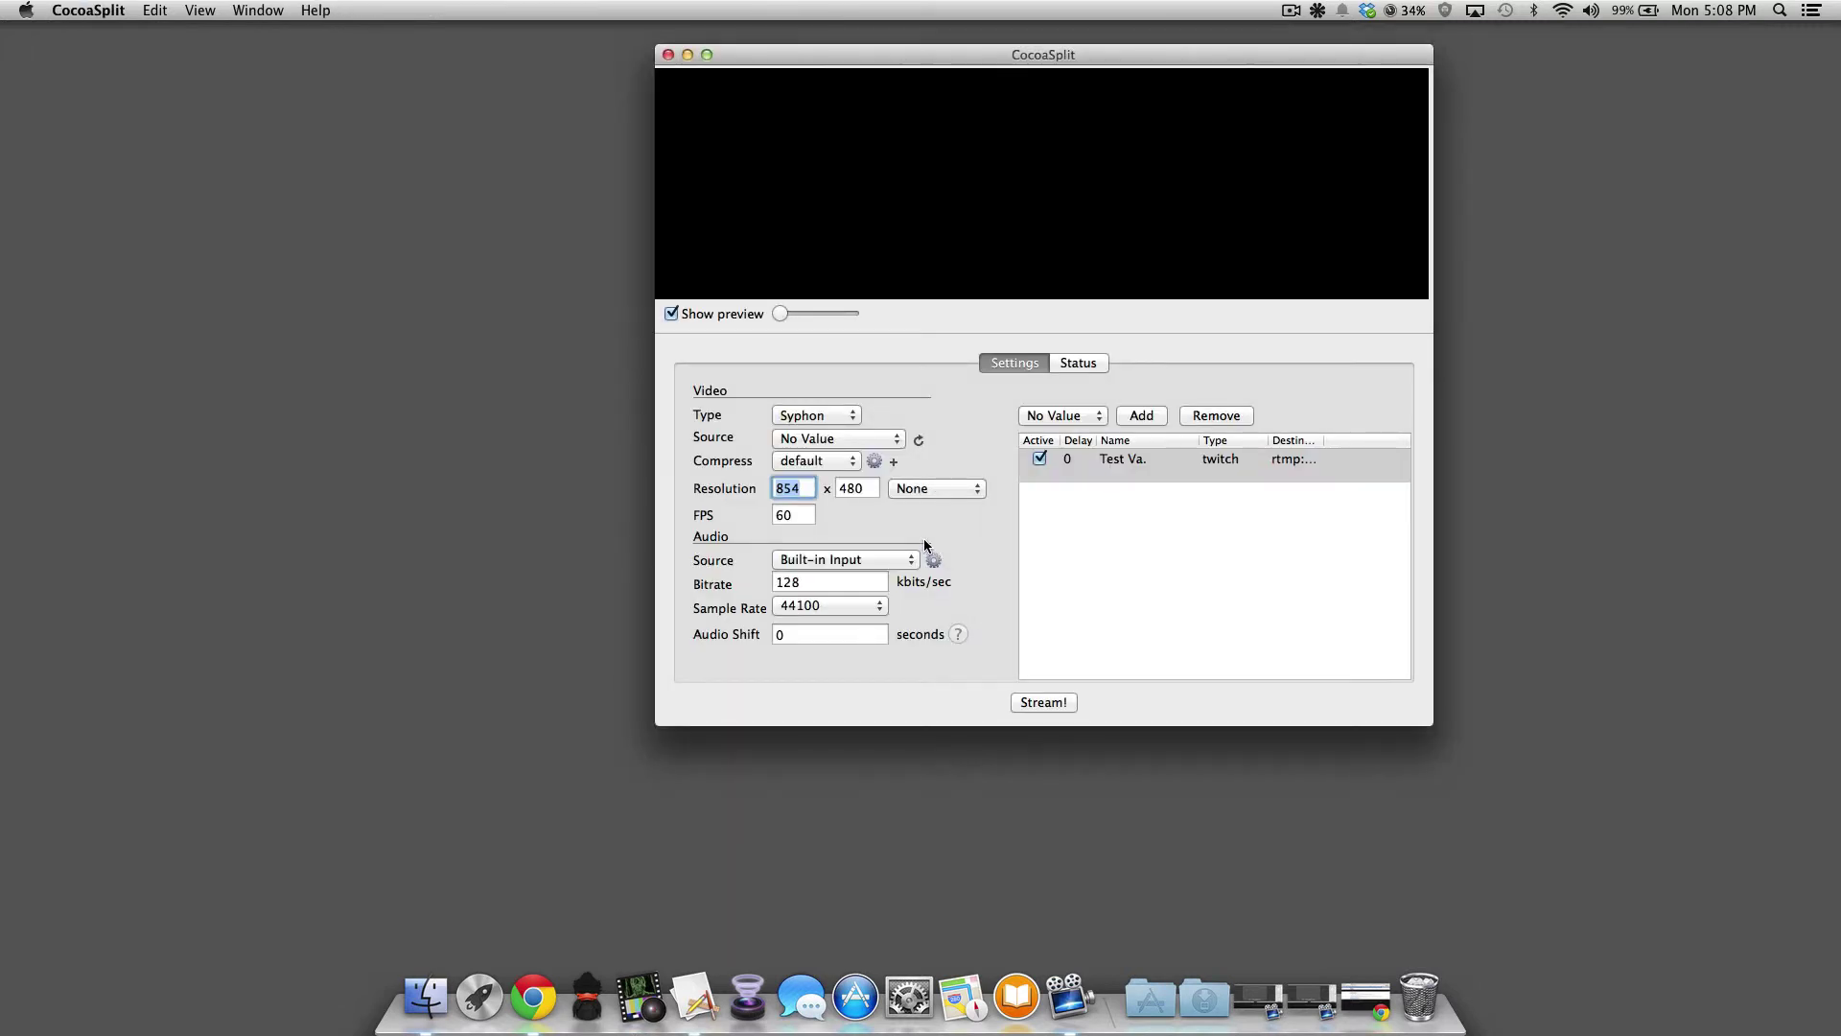
Check the available Syphon sources and the default compression preset's settings without changing them.
click(863, 440)
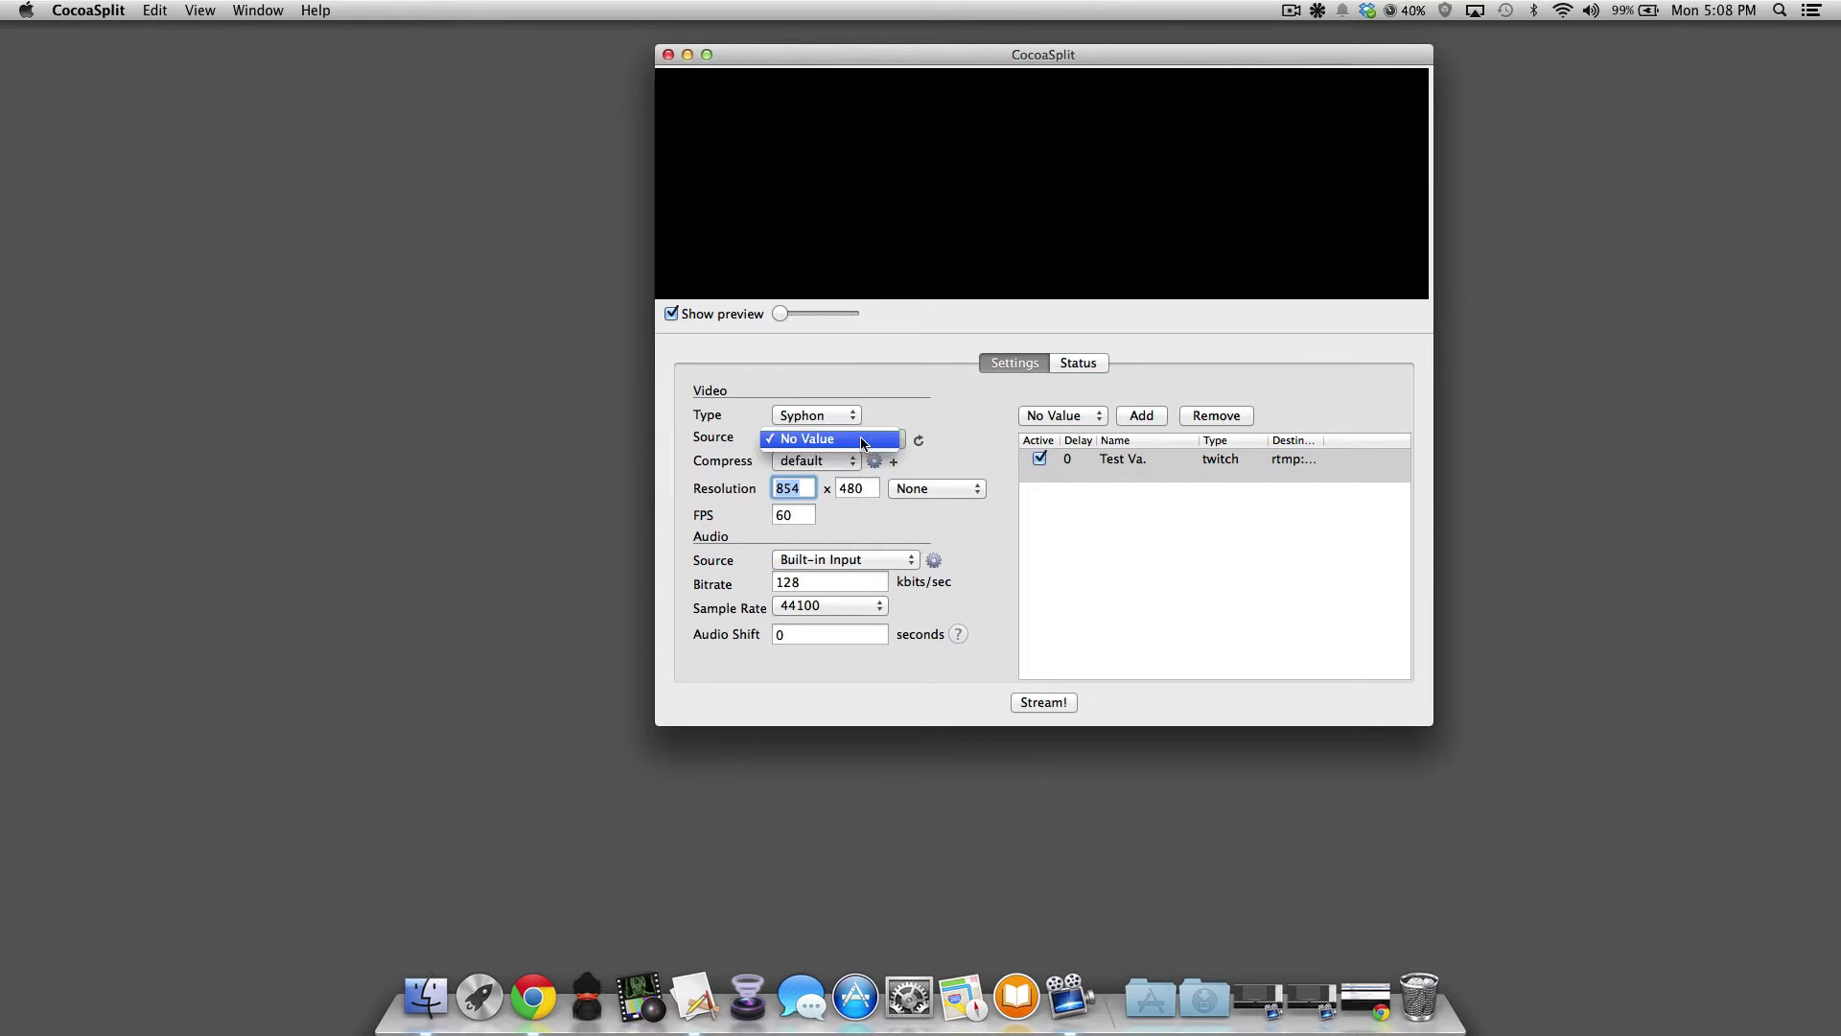
click(863, 442)
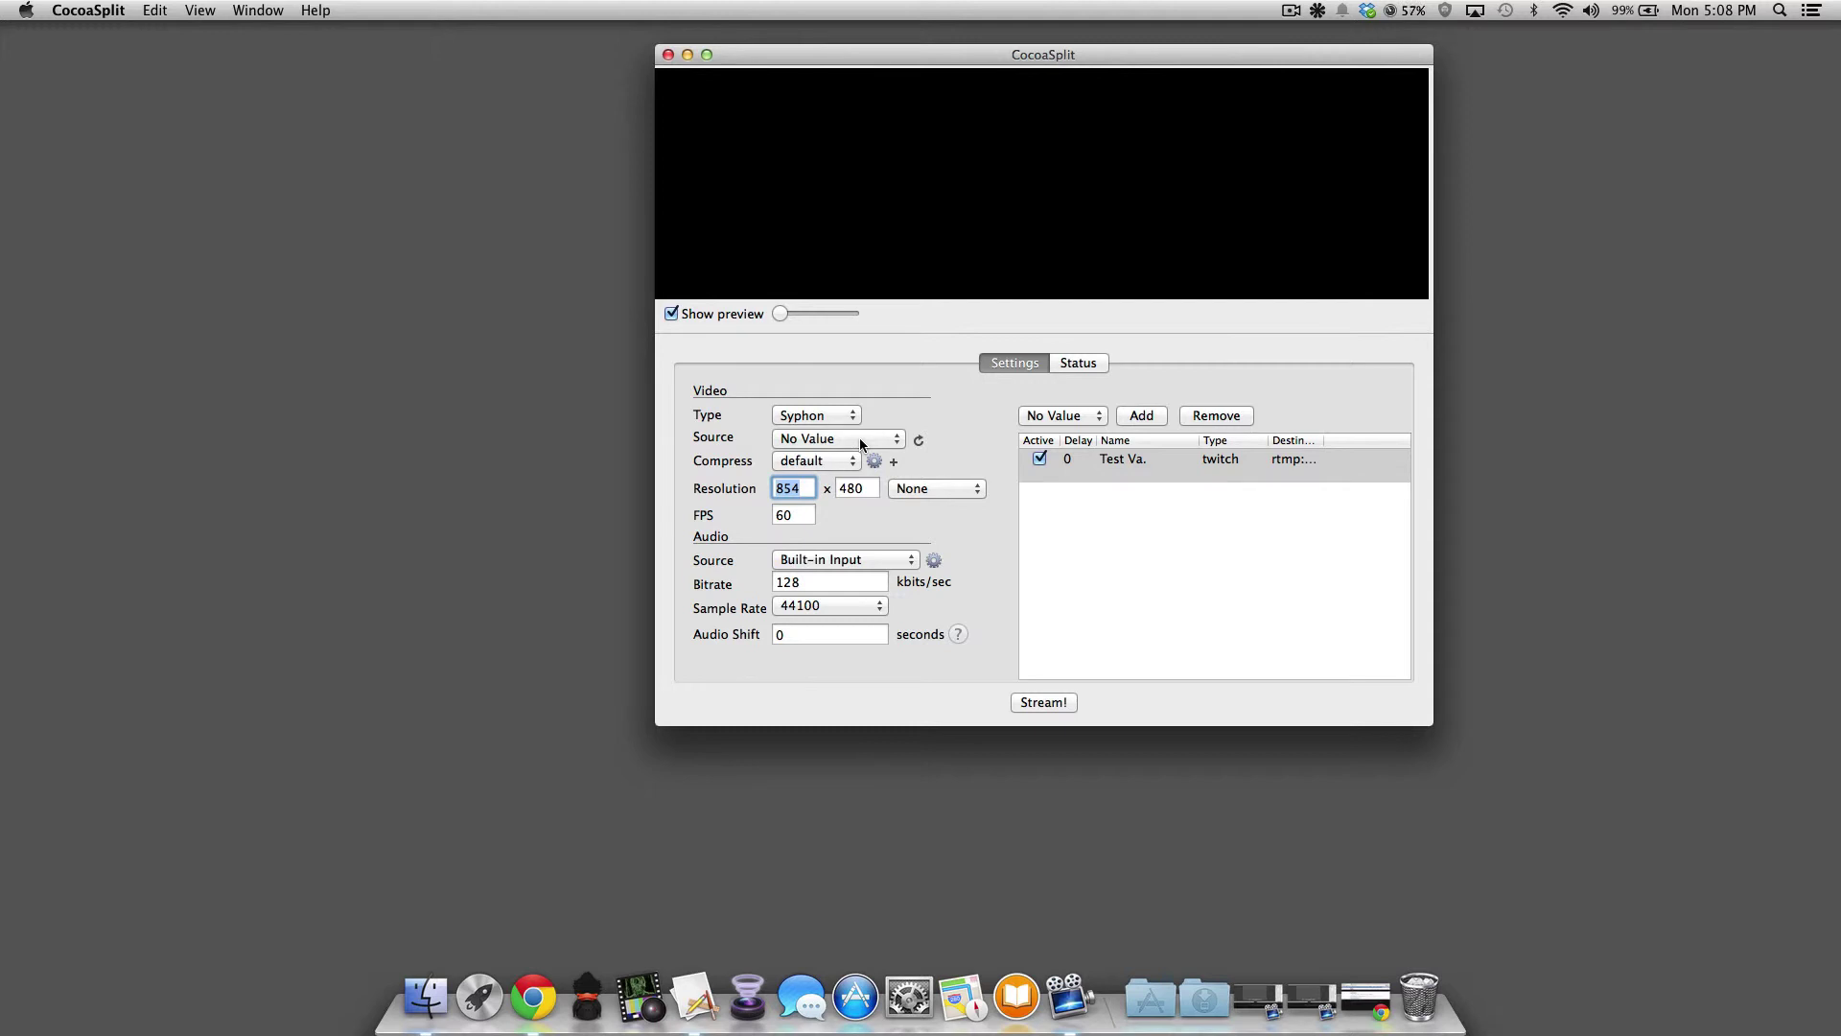
click(874, 462)
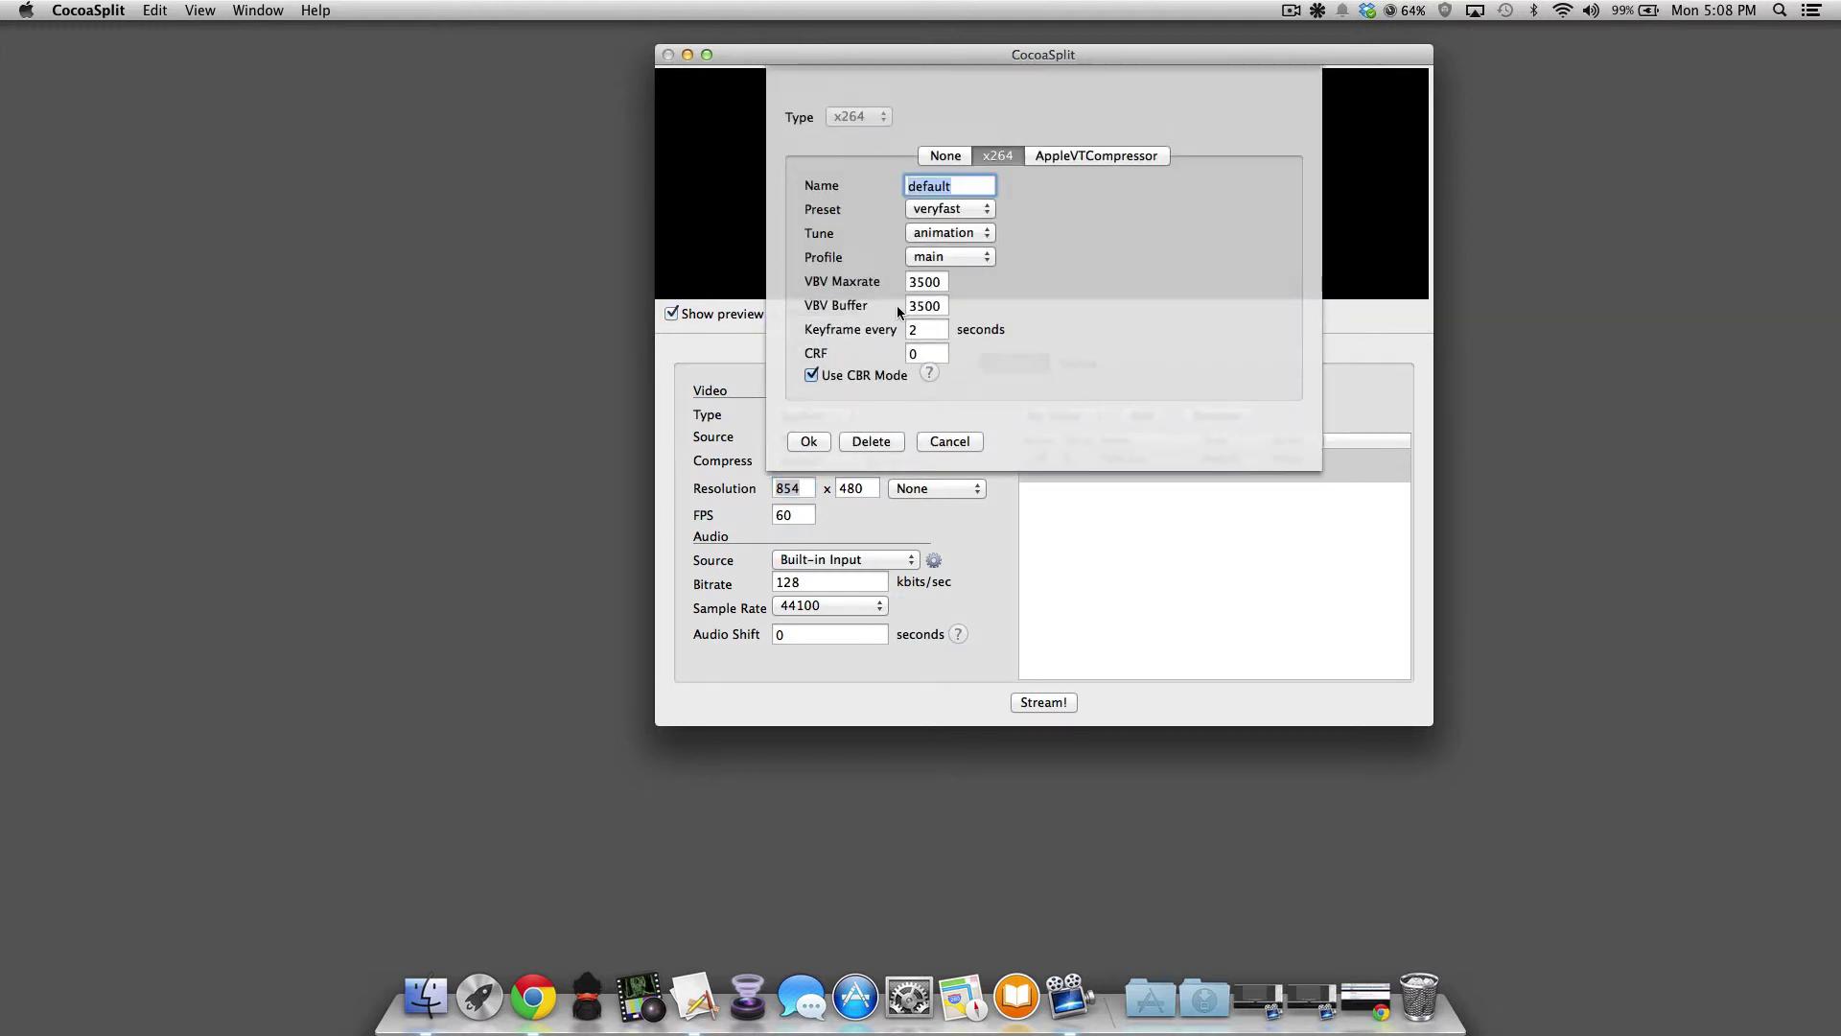
click(945, 442)
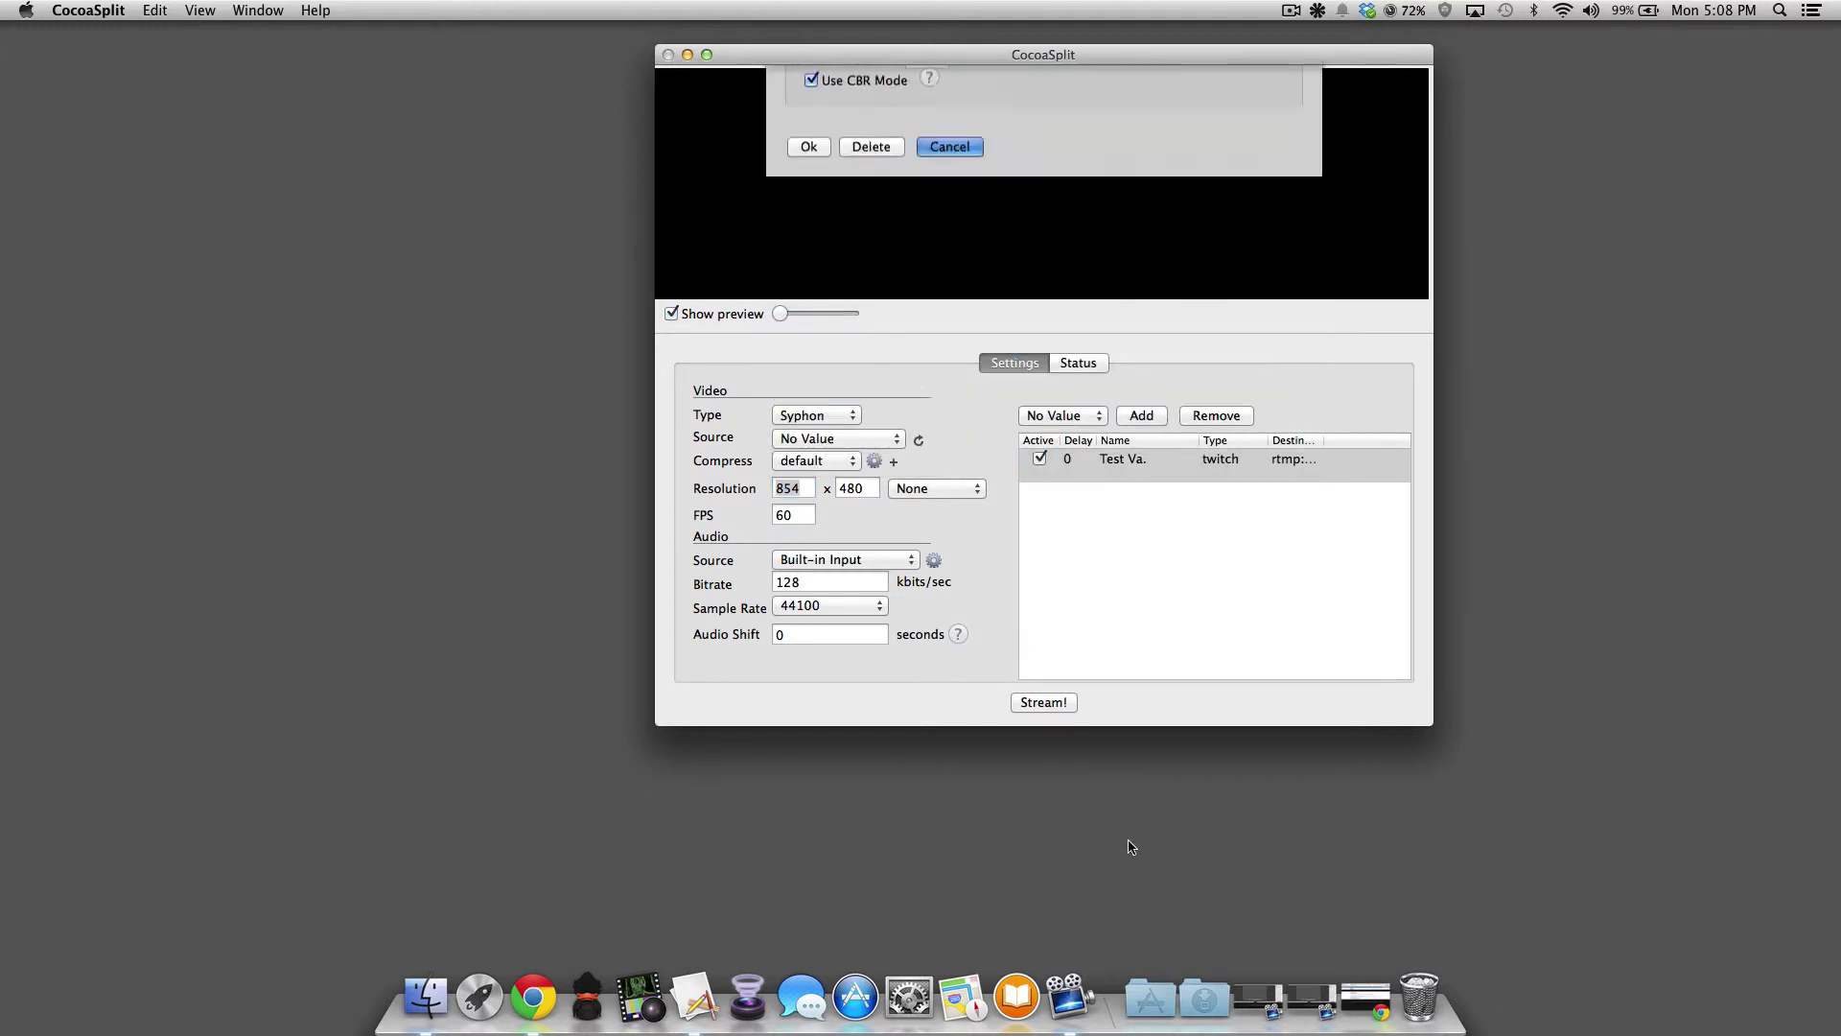
Switch to AppZapper and load CocoaSplit into it from the Applications folder.
key(super+h)
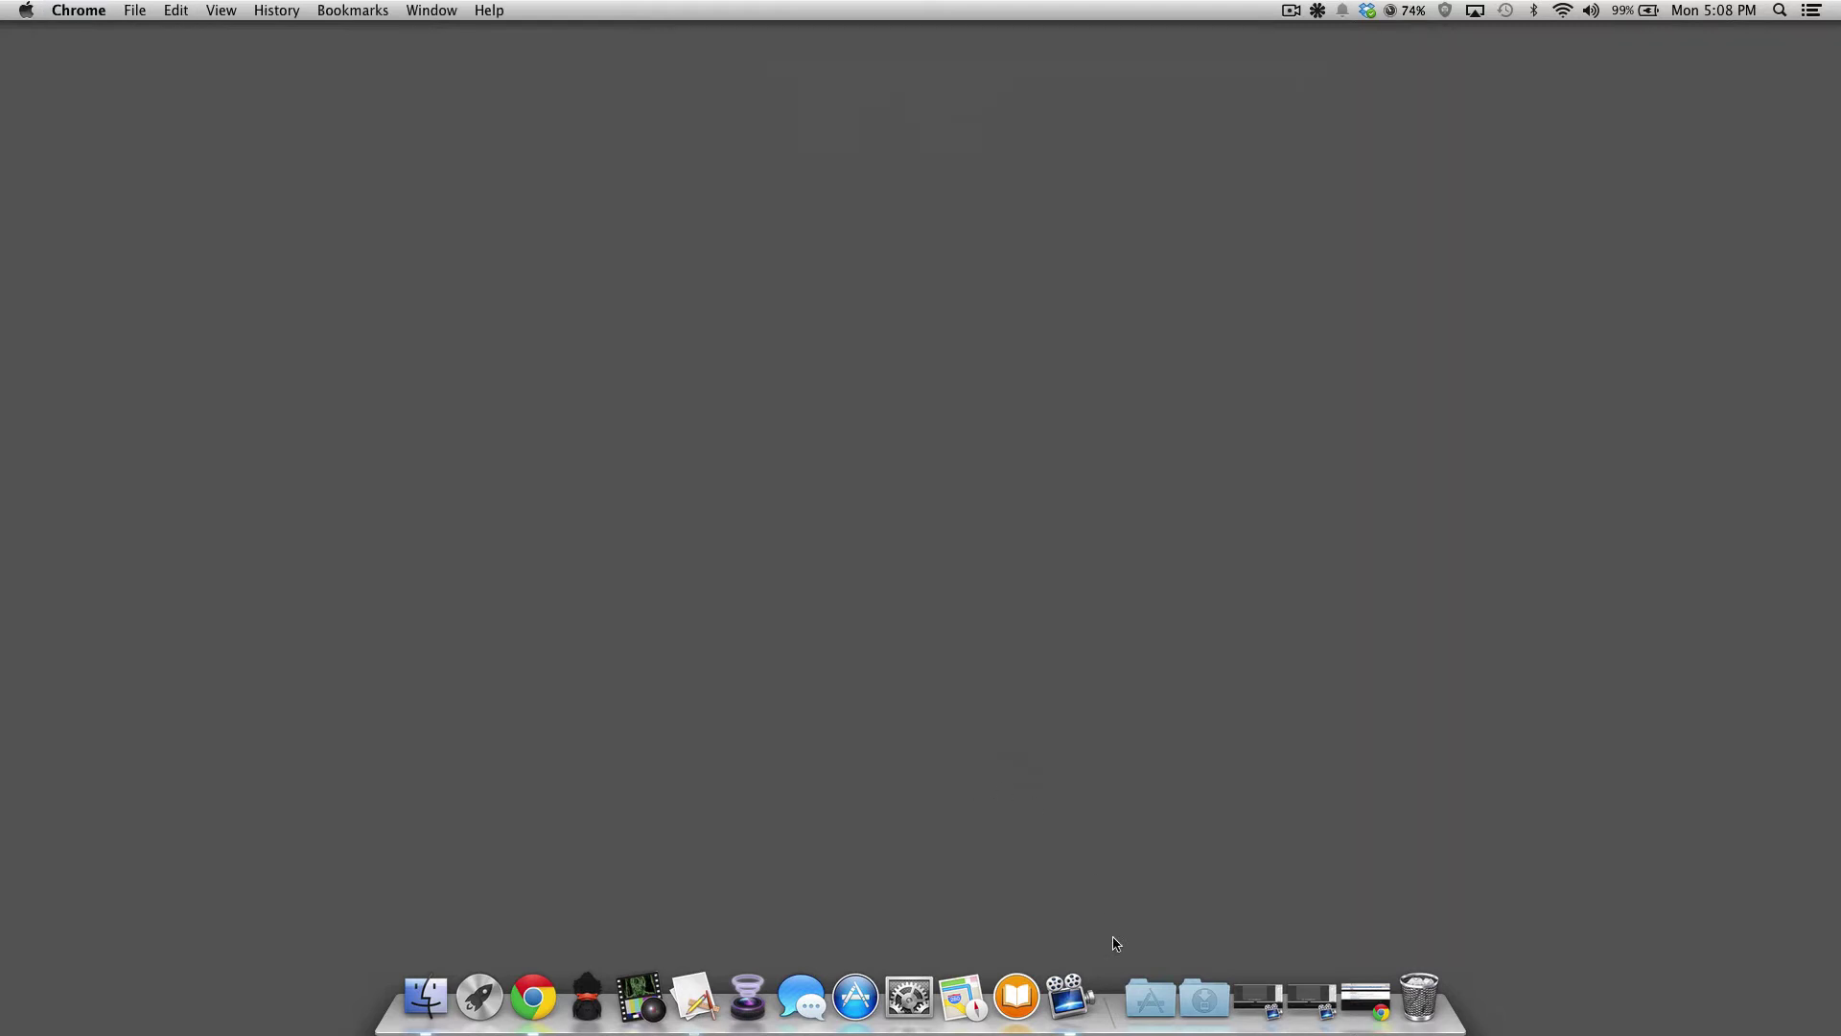
click(1146, 993)
click(1455, 410)
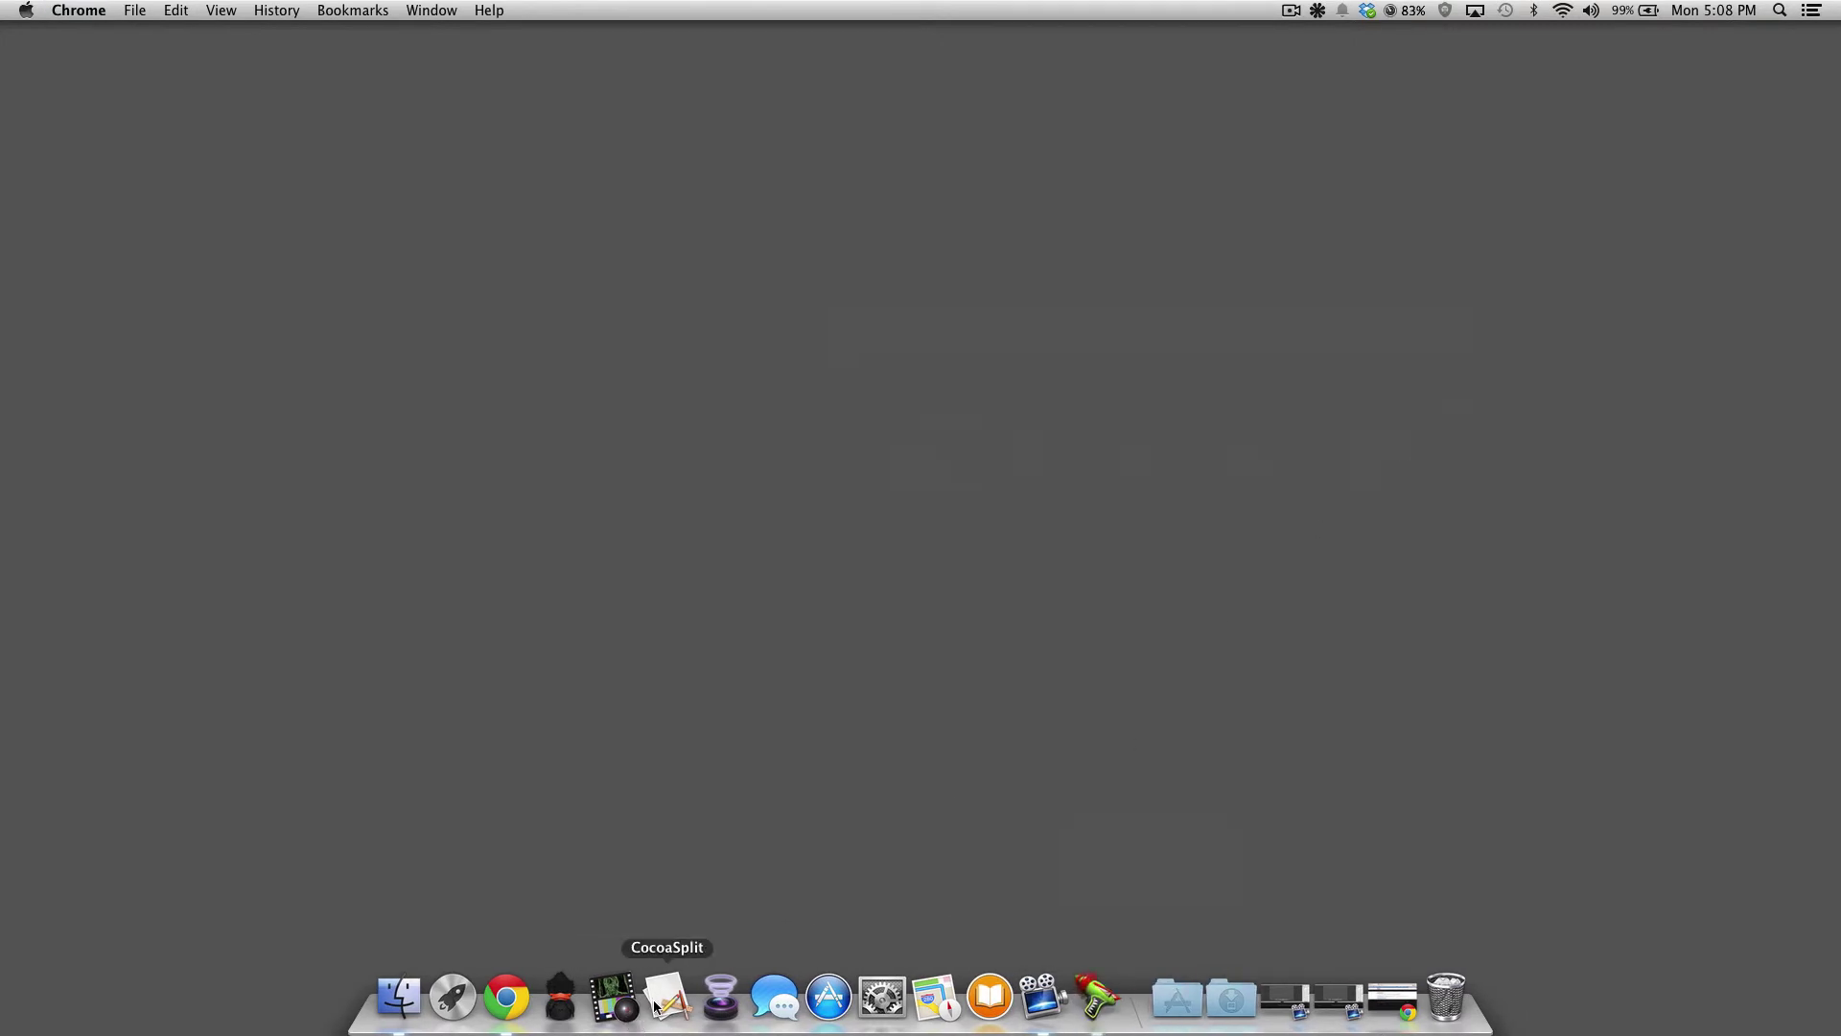
click(1179, 1003)
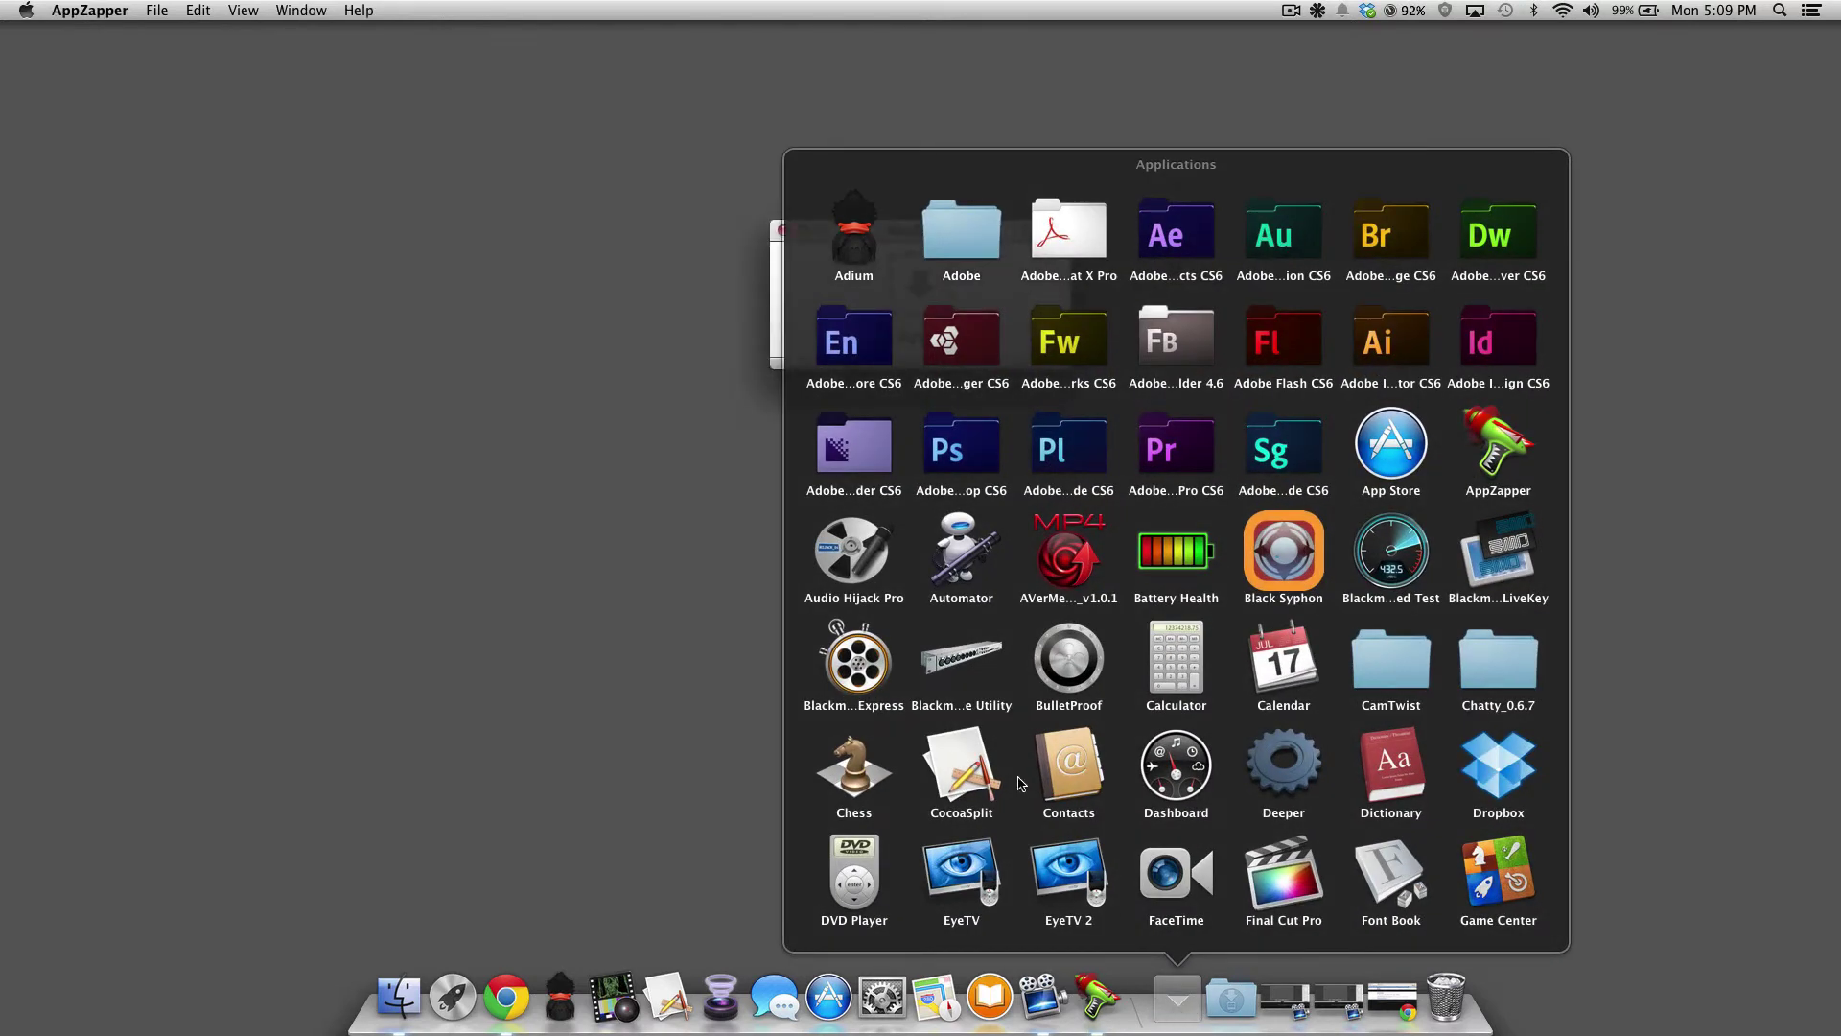
drag(964, 789, 964, 290)
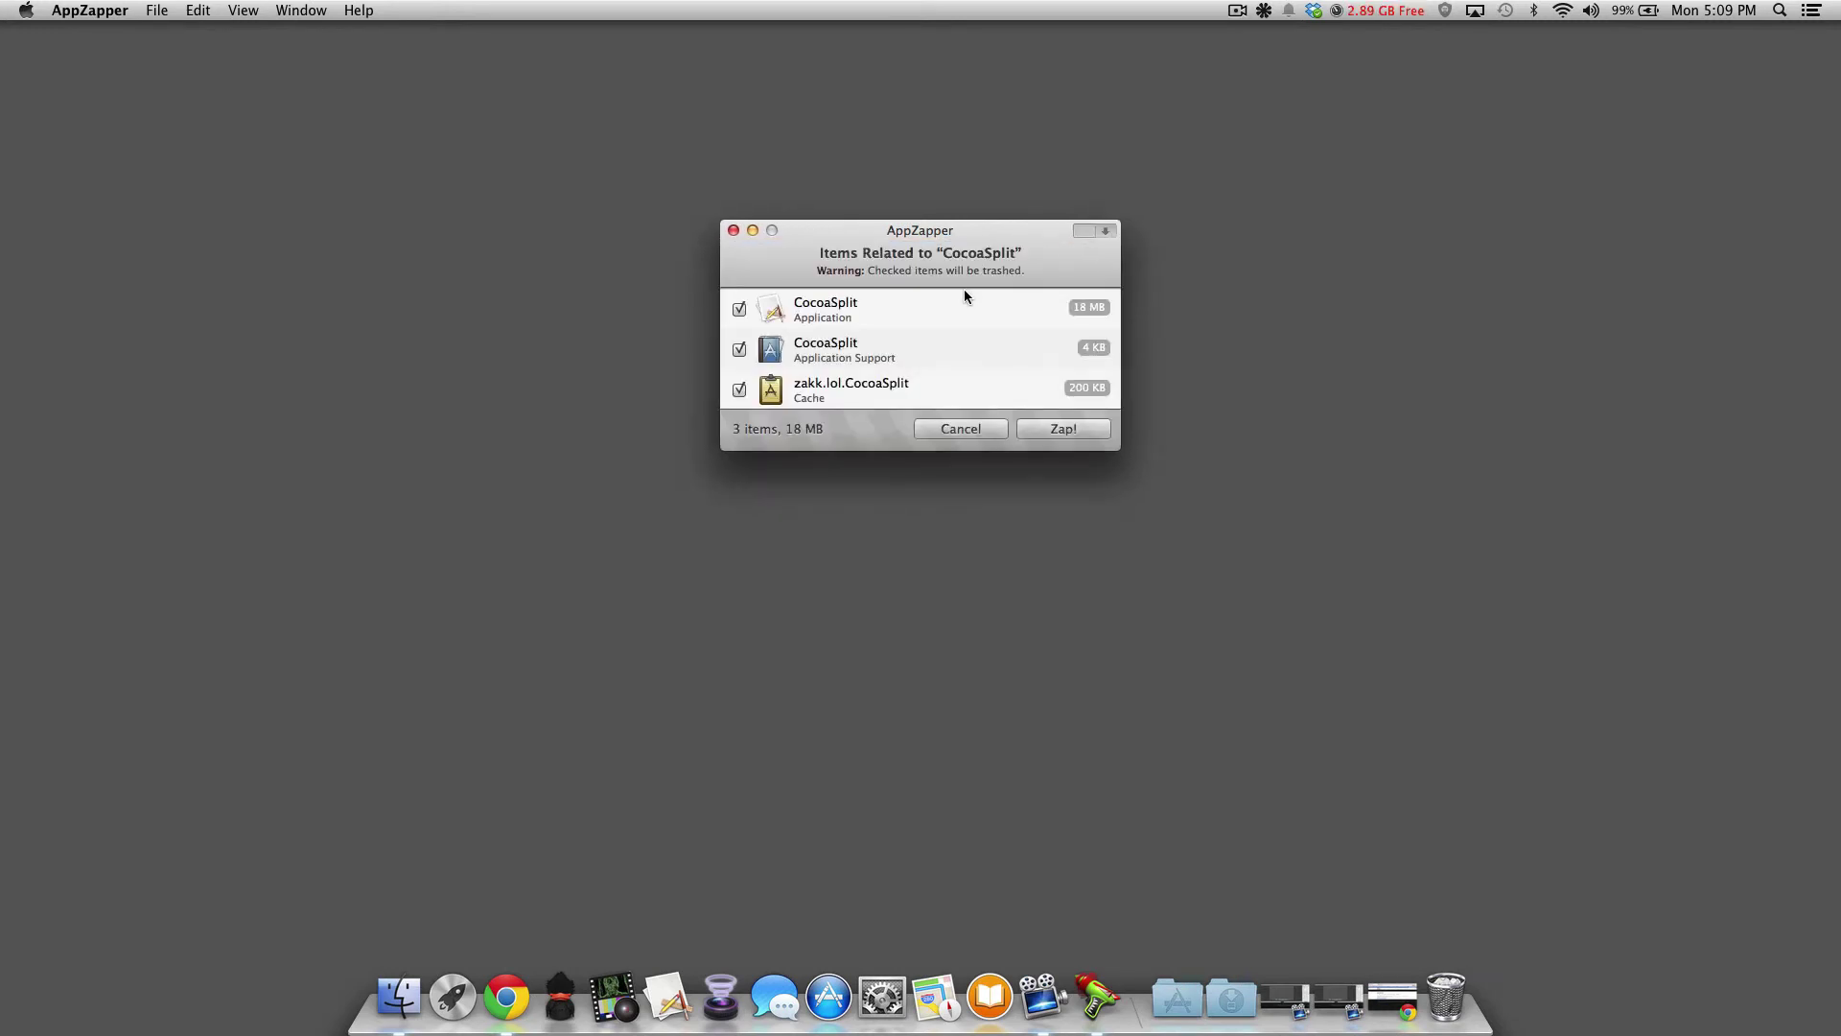
Exclude the CocoaSplit application from removal, zap its Application Support and cache items, and quit AppZapper.
click(738, 310)
click(1043, 434)
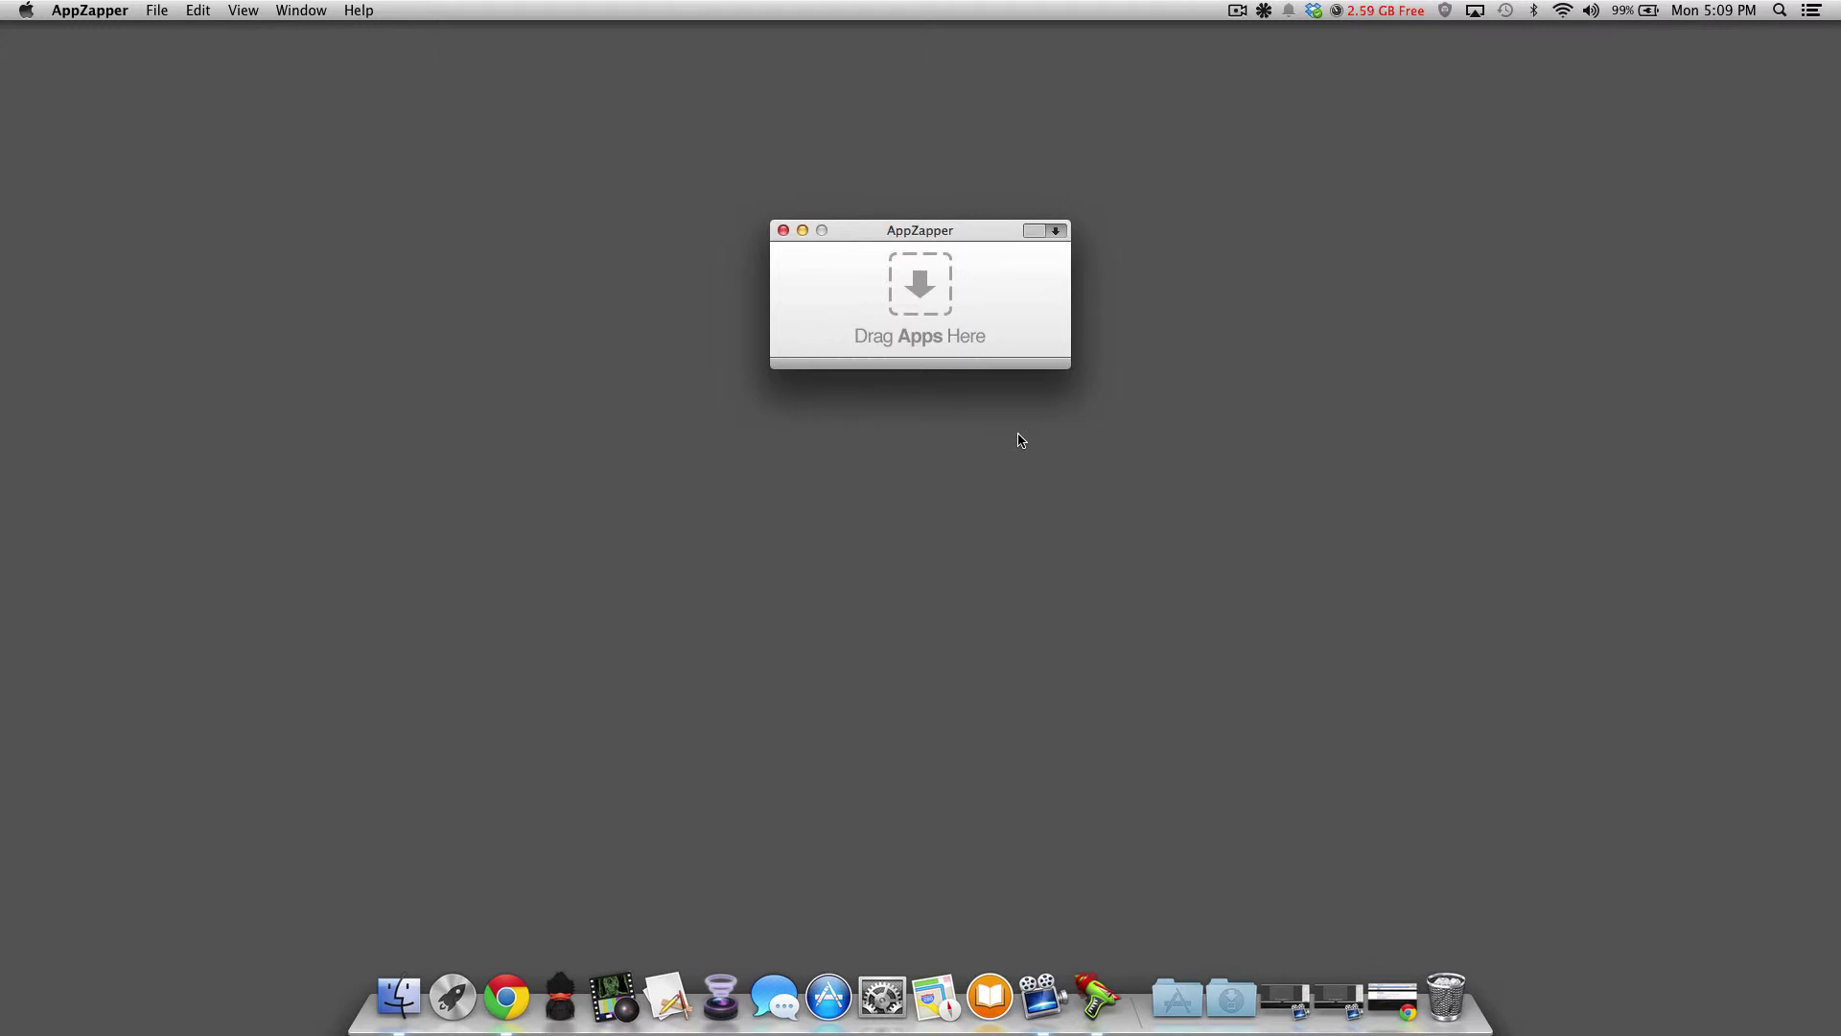
key(super+q)
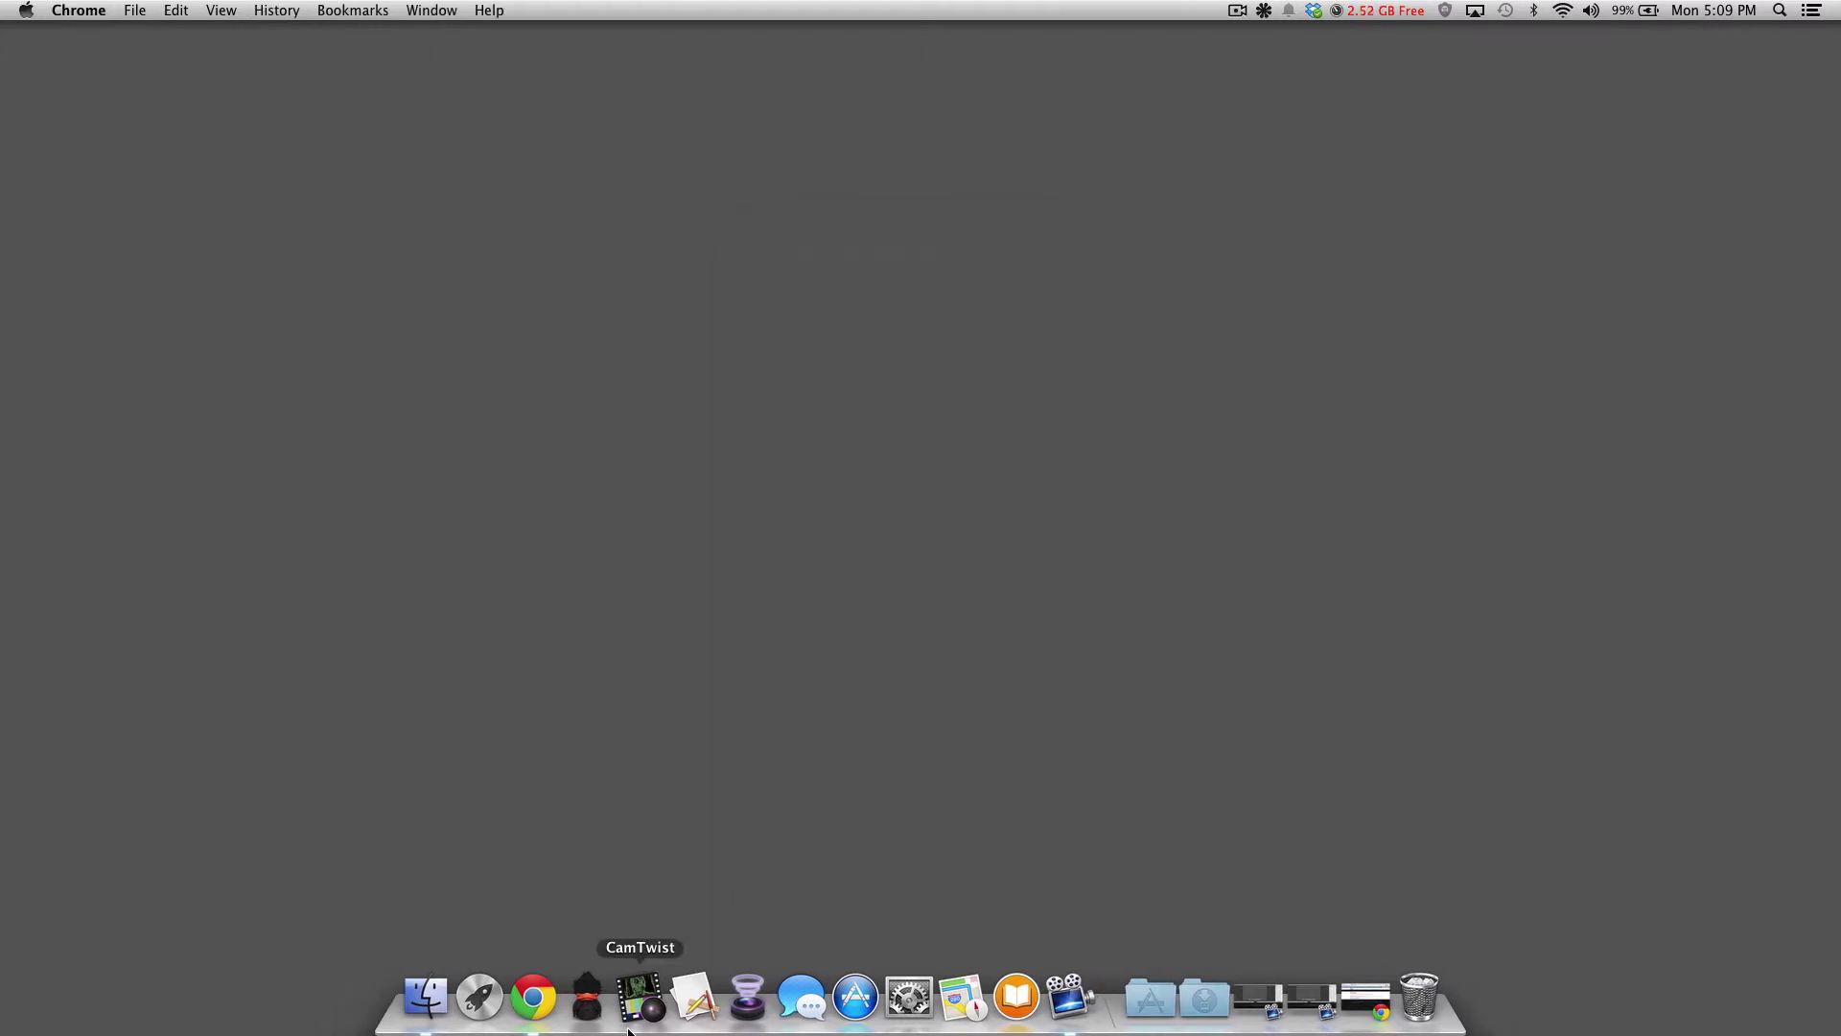
Reopen CocoaSplit, set the video type to Syphon and check its source list.
click(701, 1005)
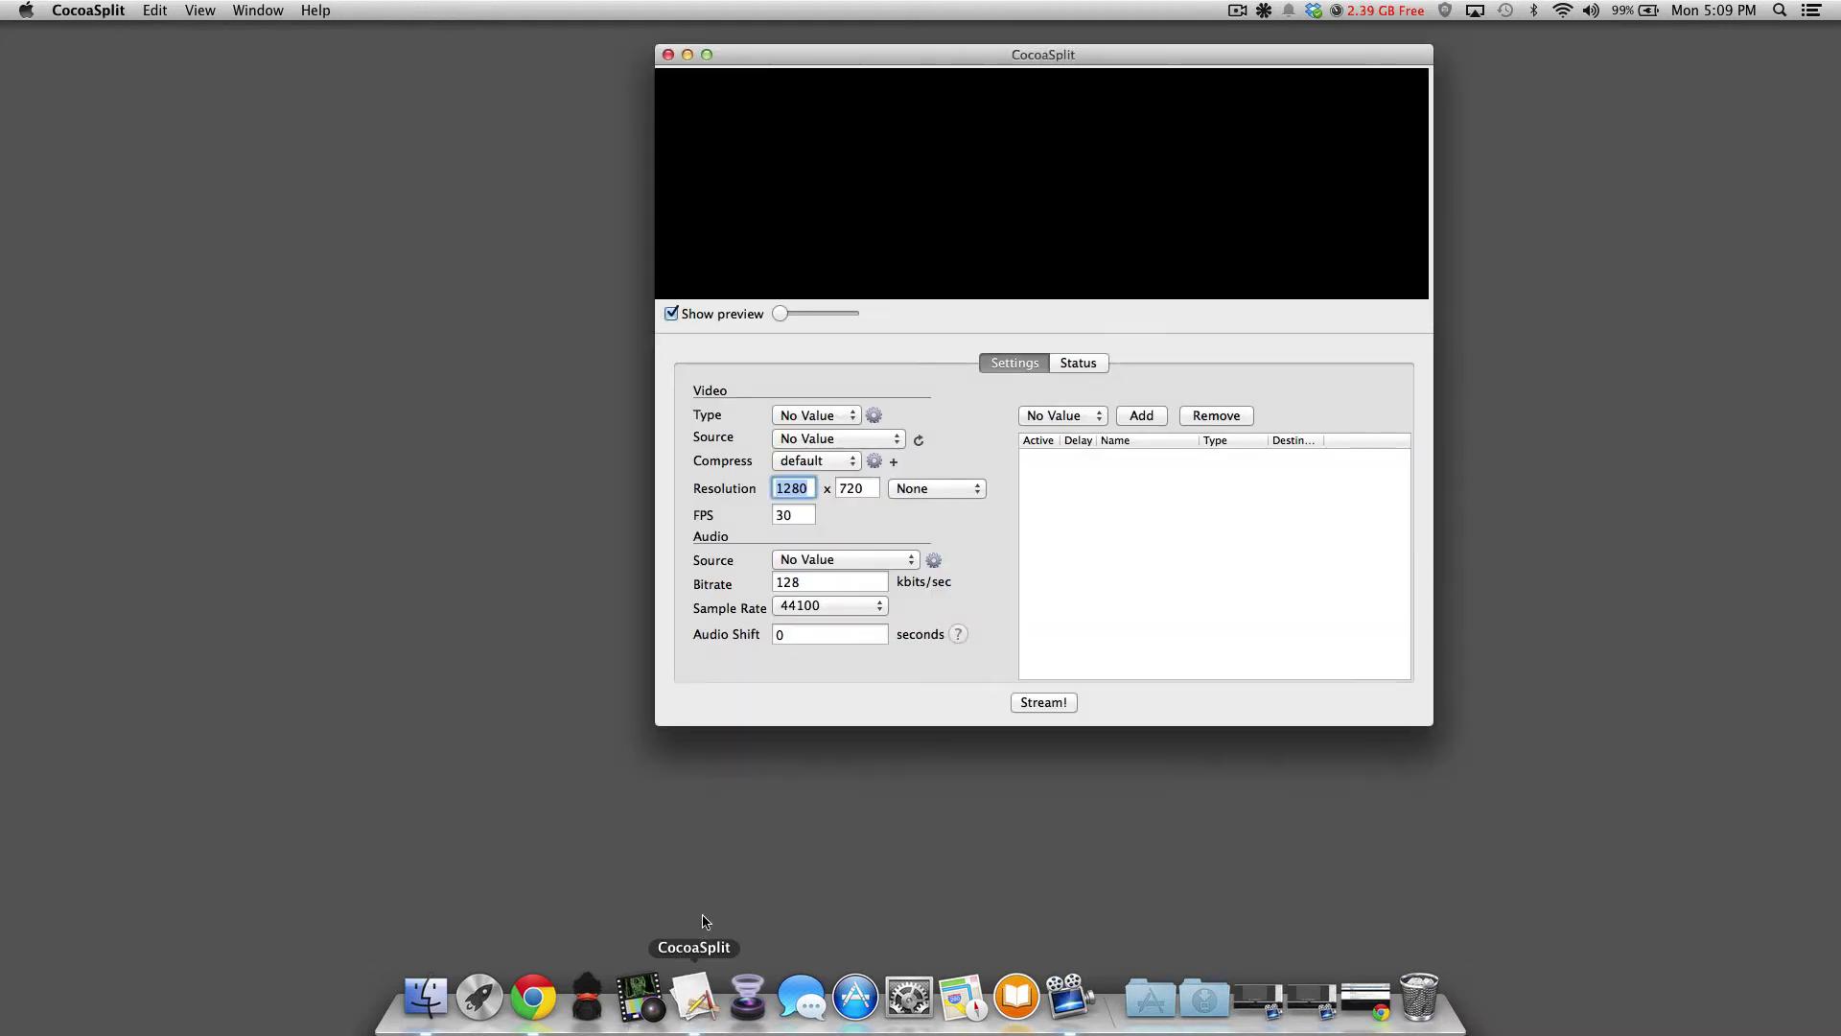
click(823, 416)
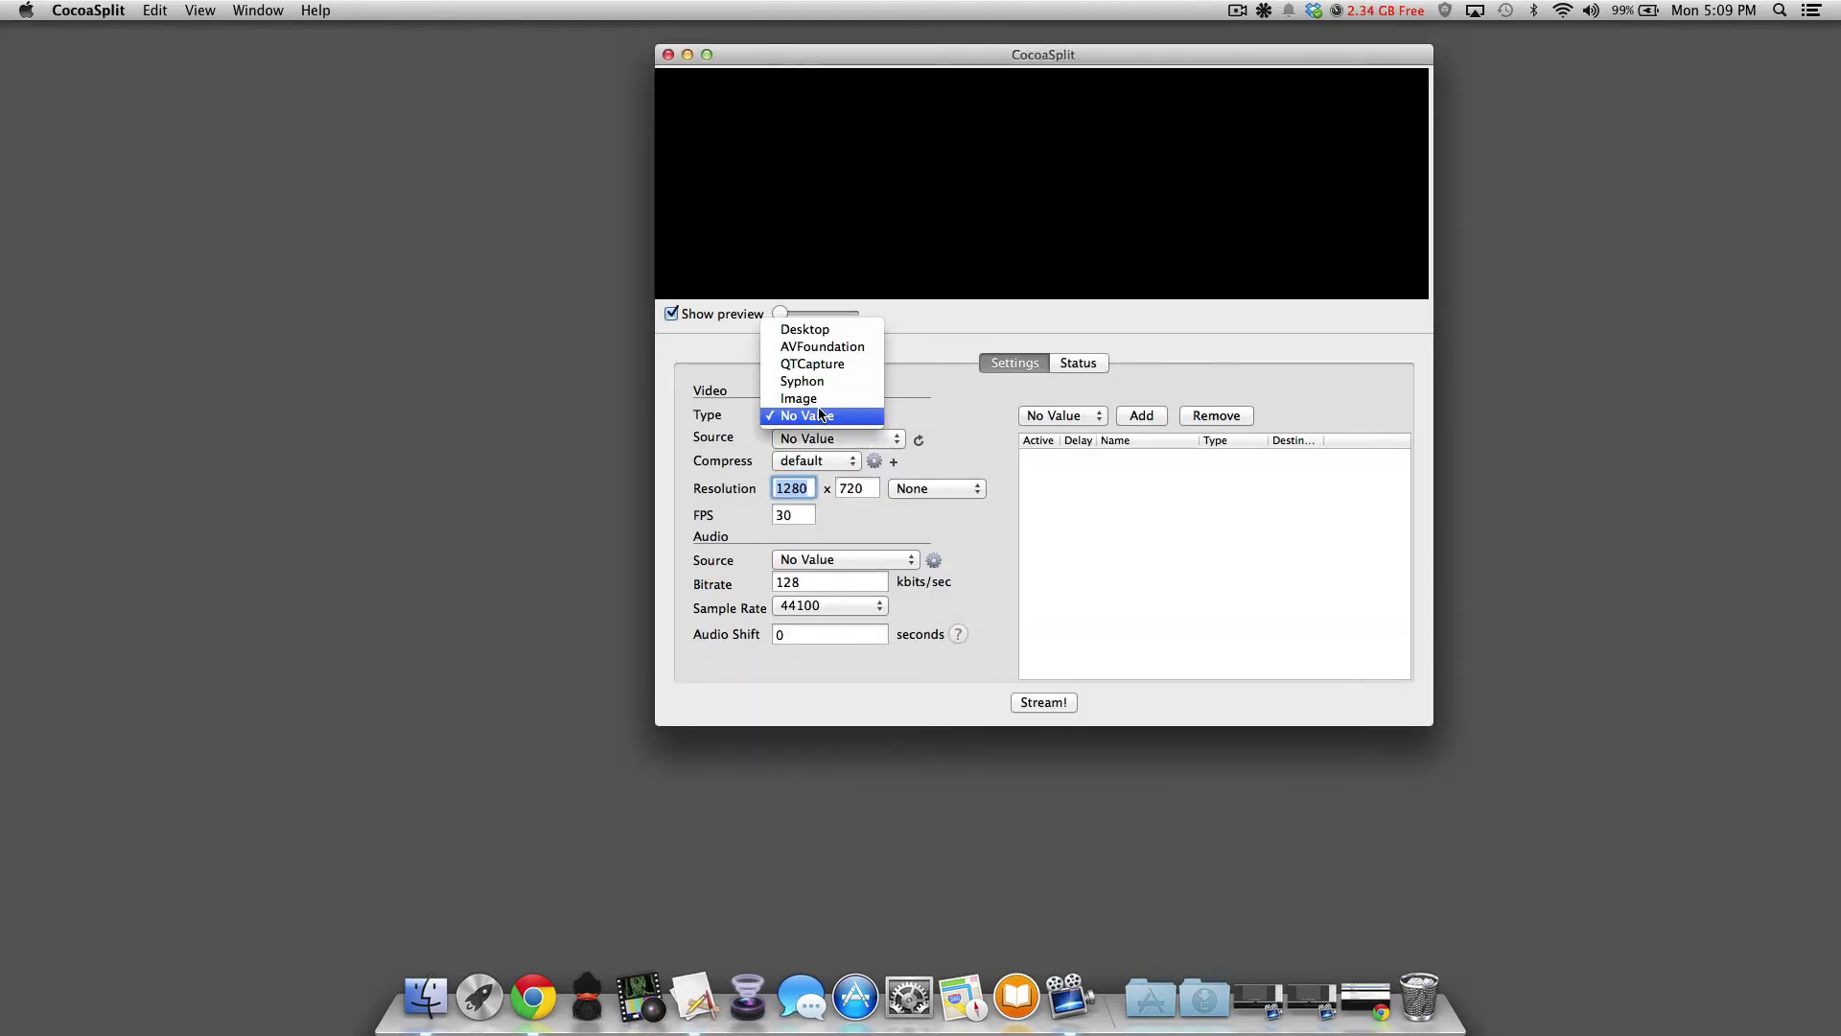
click(827, 379)
click(837, 439)
click(836, 441)
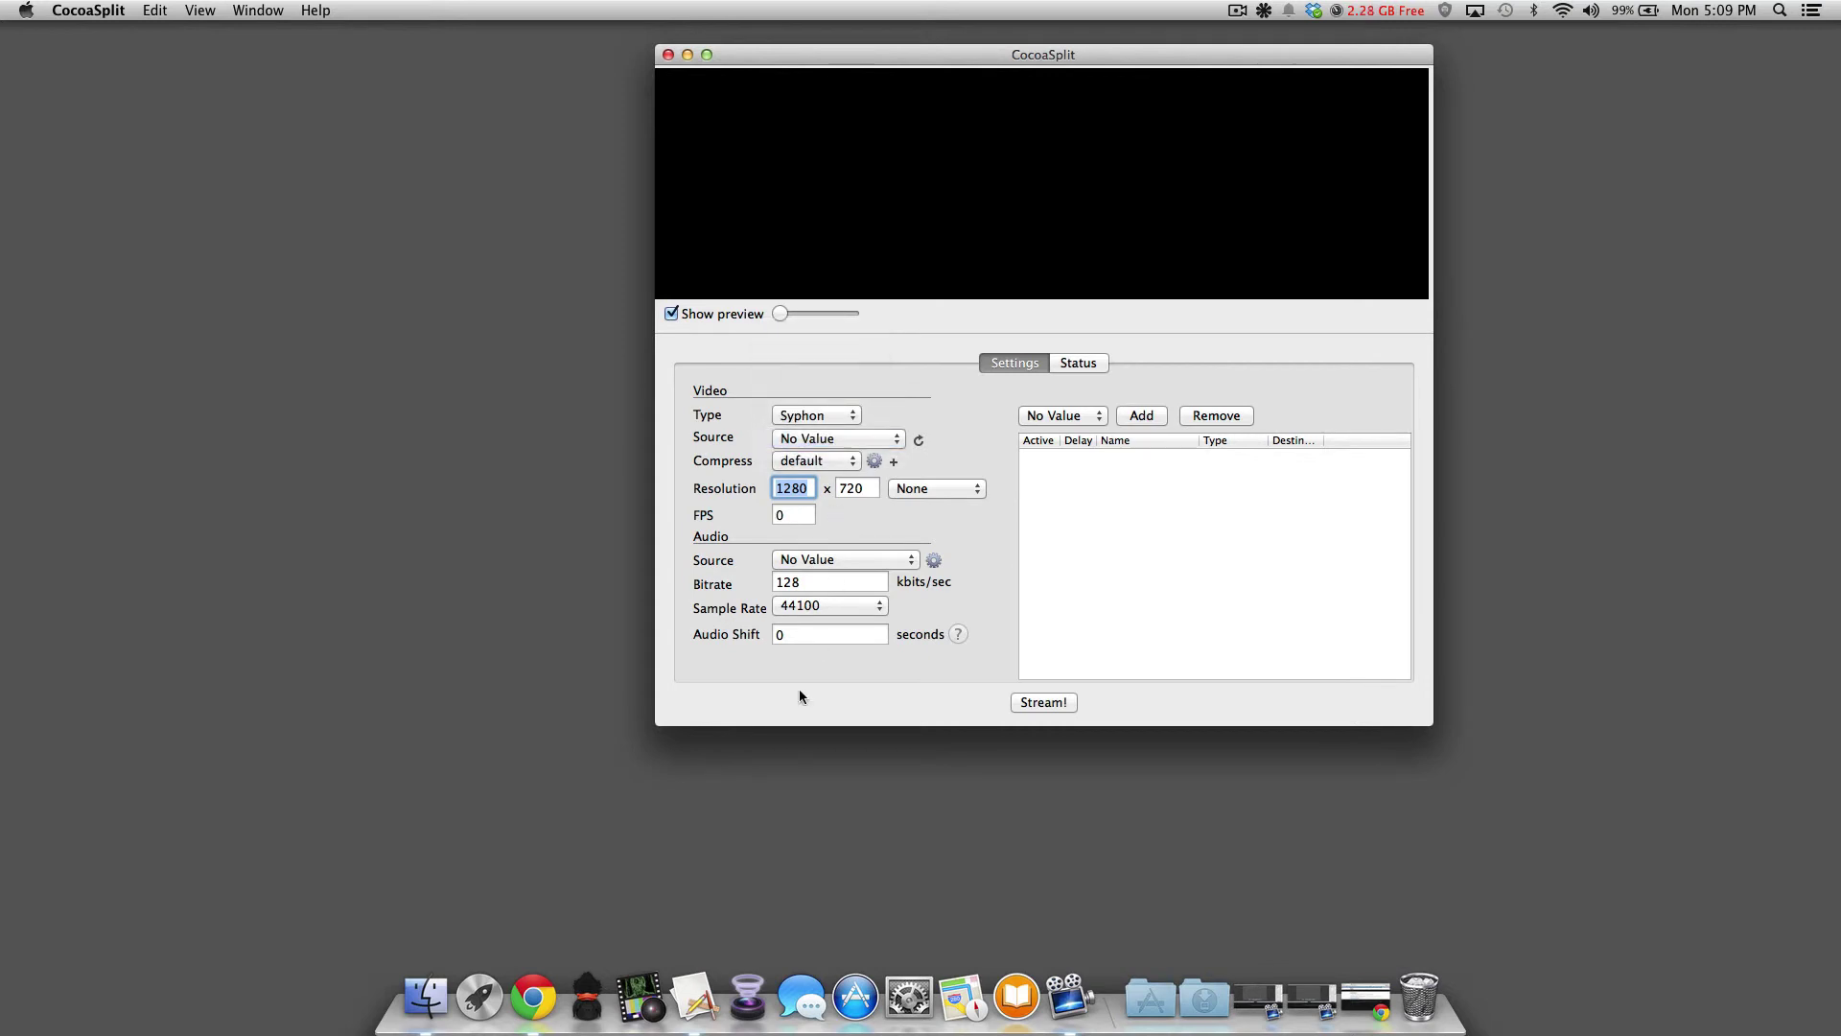
Launch CamTwist and check CocoaSplit's source and compression lists again.
click(641, 998)
click(848, 442)
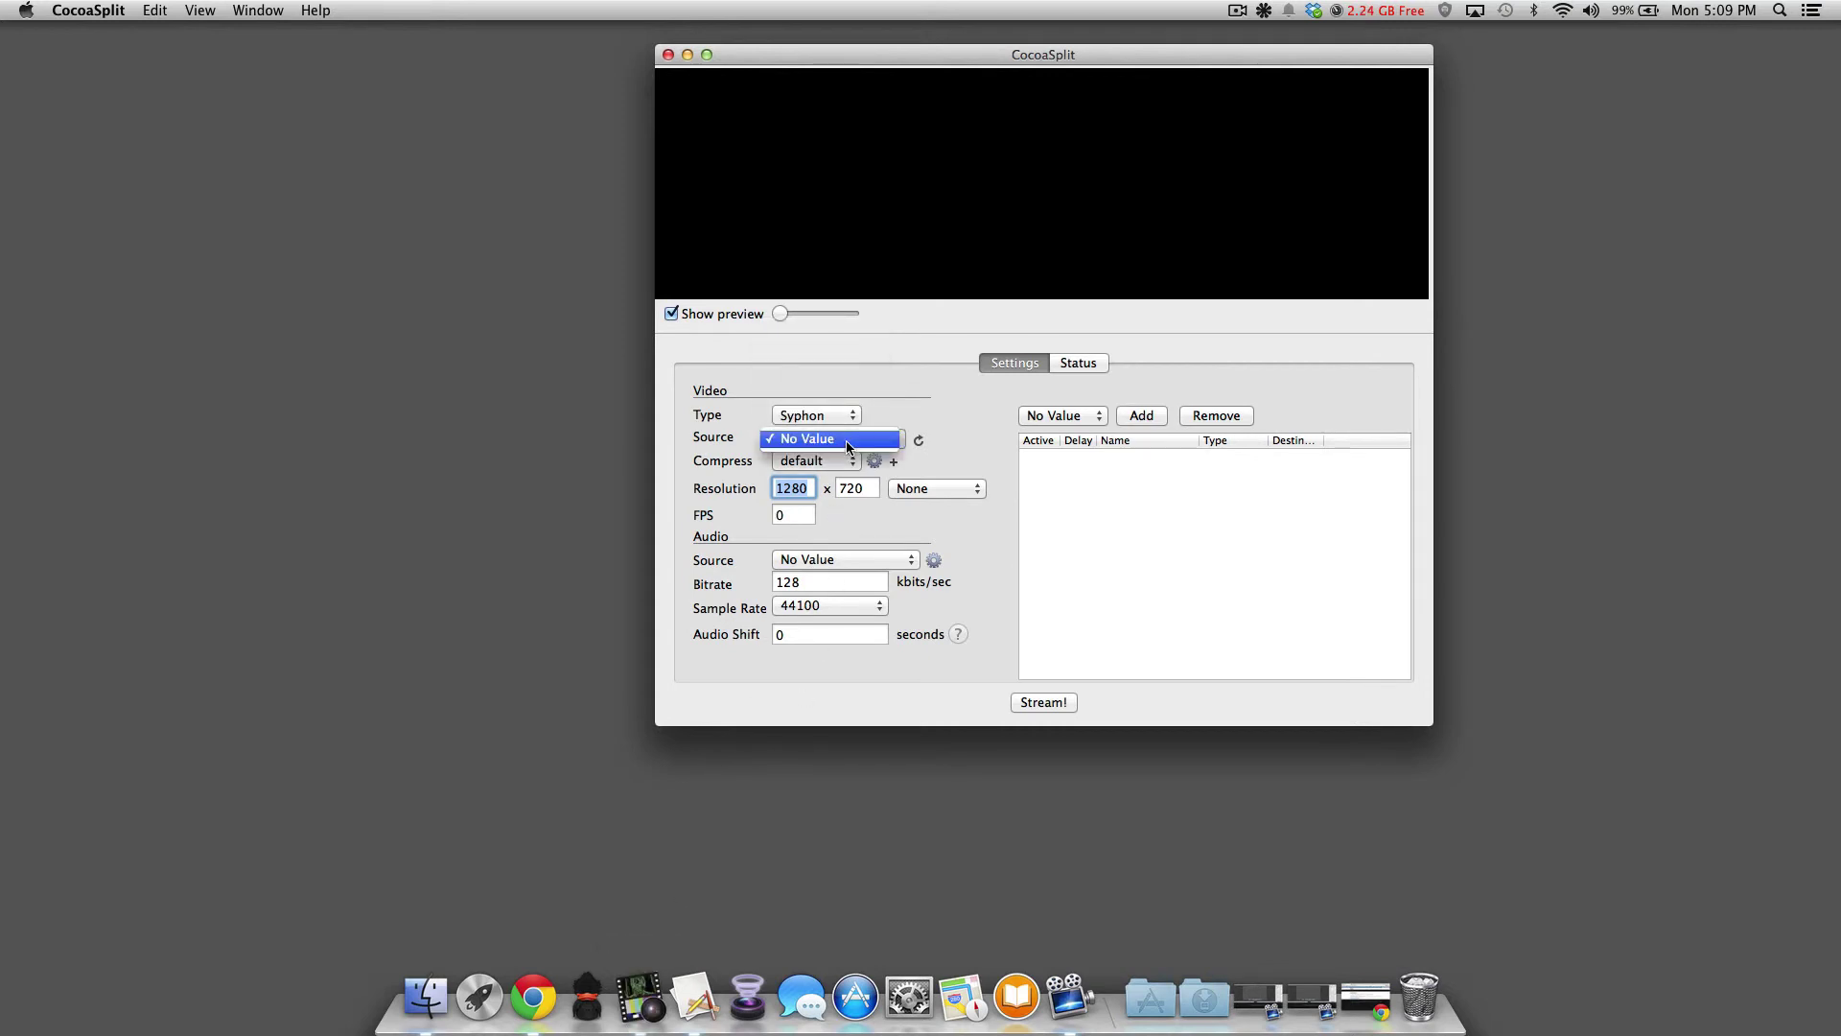
click(848, 441)
click(848, 441)
click(848, 446)
click(836, 464)
click(837, 468)
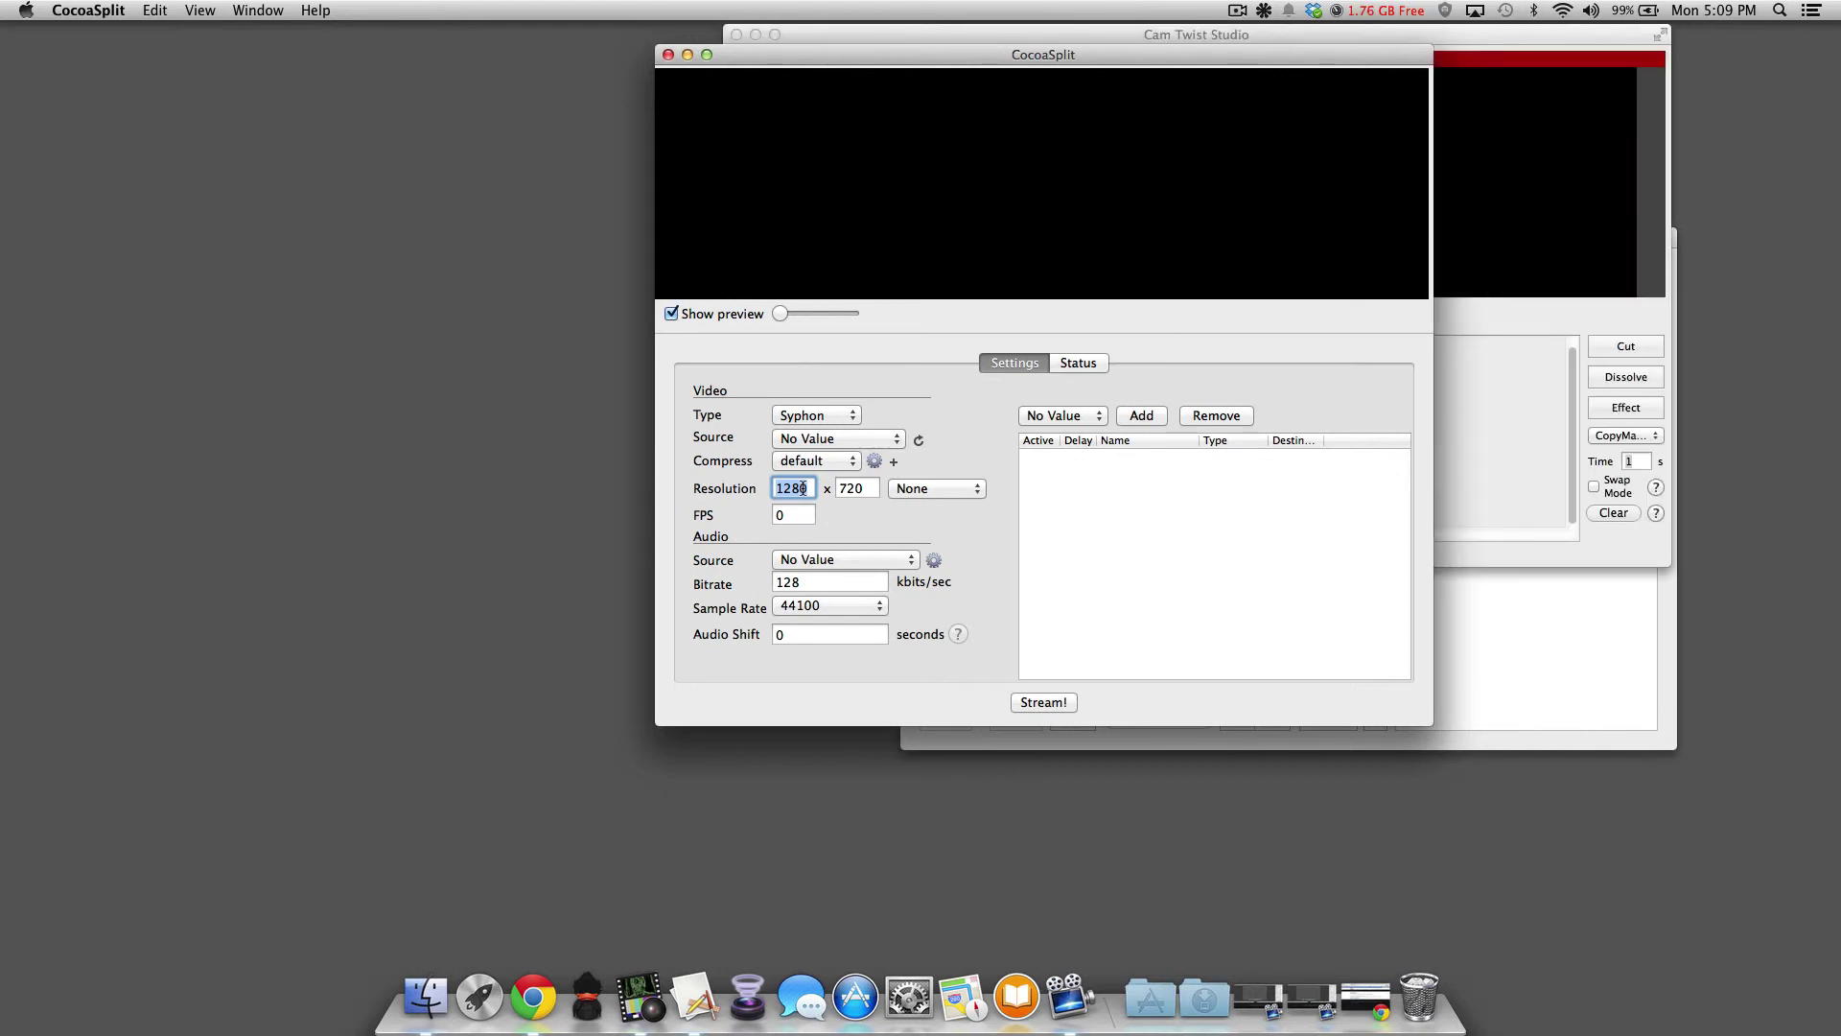
Set the video resolution to 854 x 480.
text(854)
key(Tab)
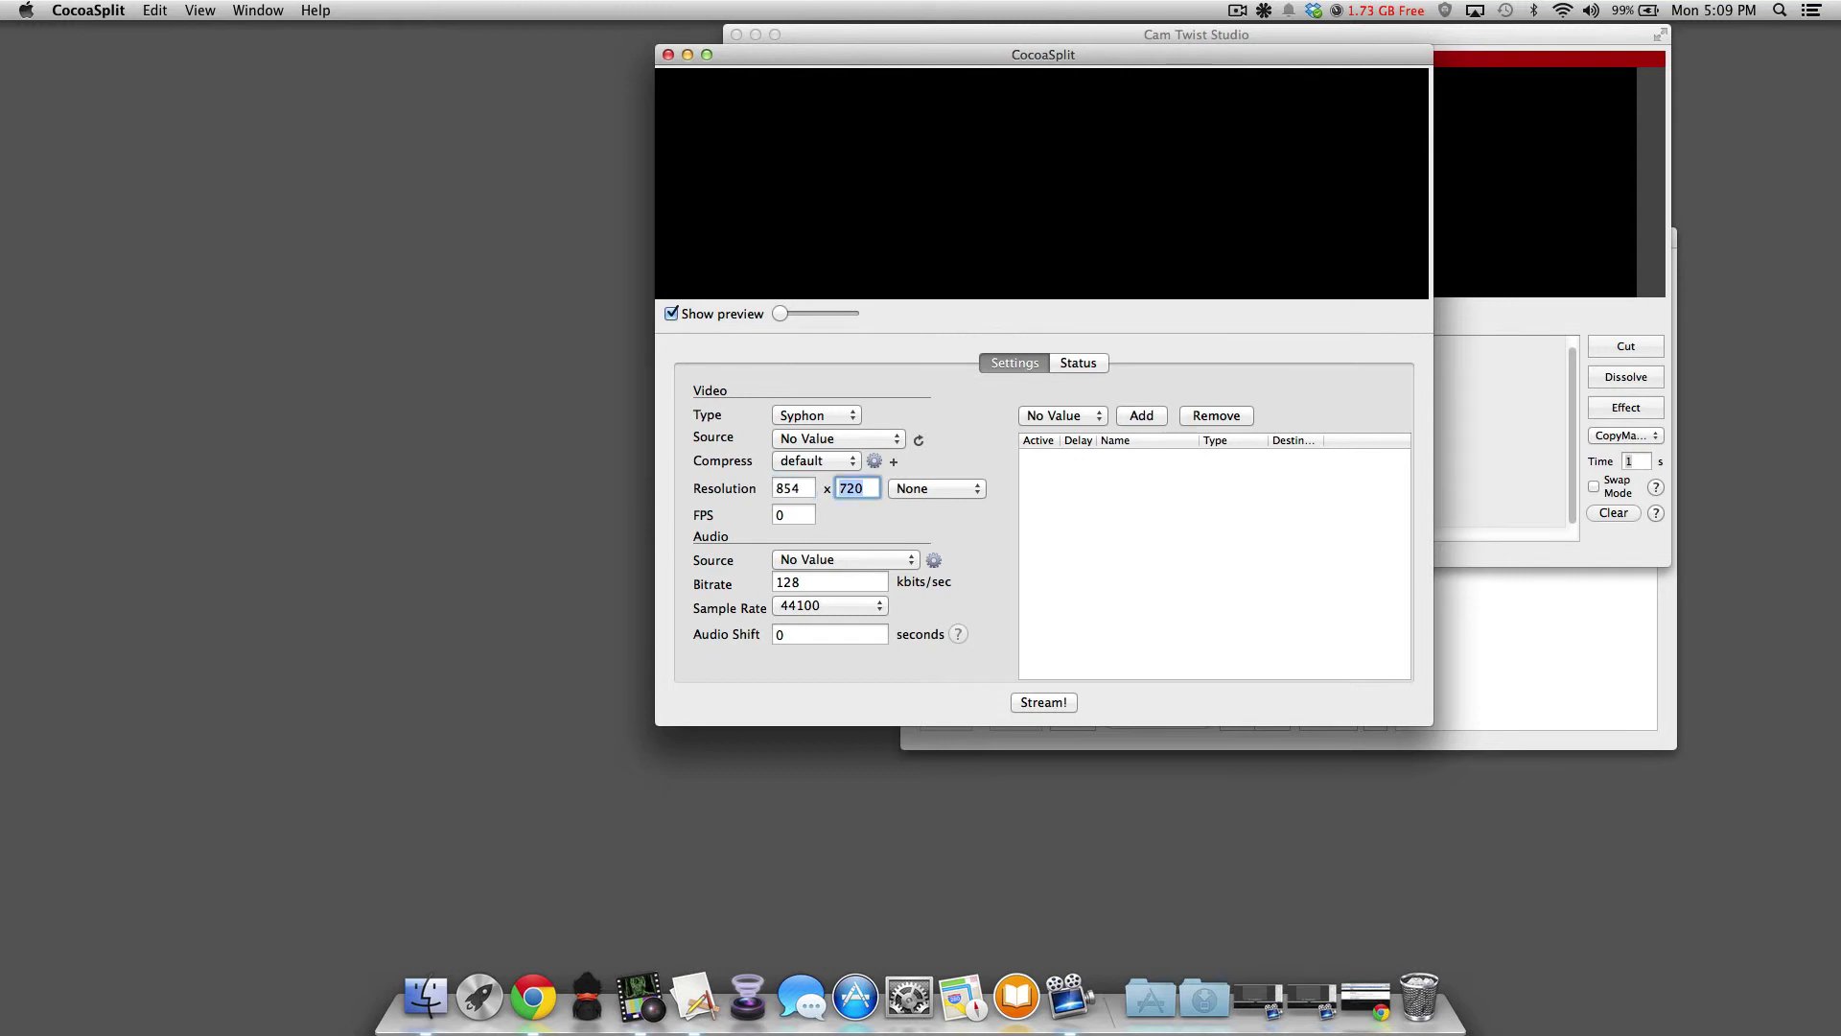
text(480)
Recheck the video type, source and compression lists, bringing CamTwist Studio forward once to look for its Syphon feed.
click(832, 470)
click(846, 441)
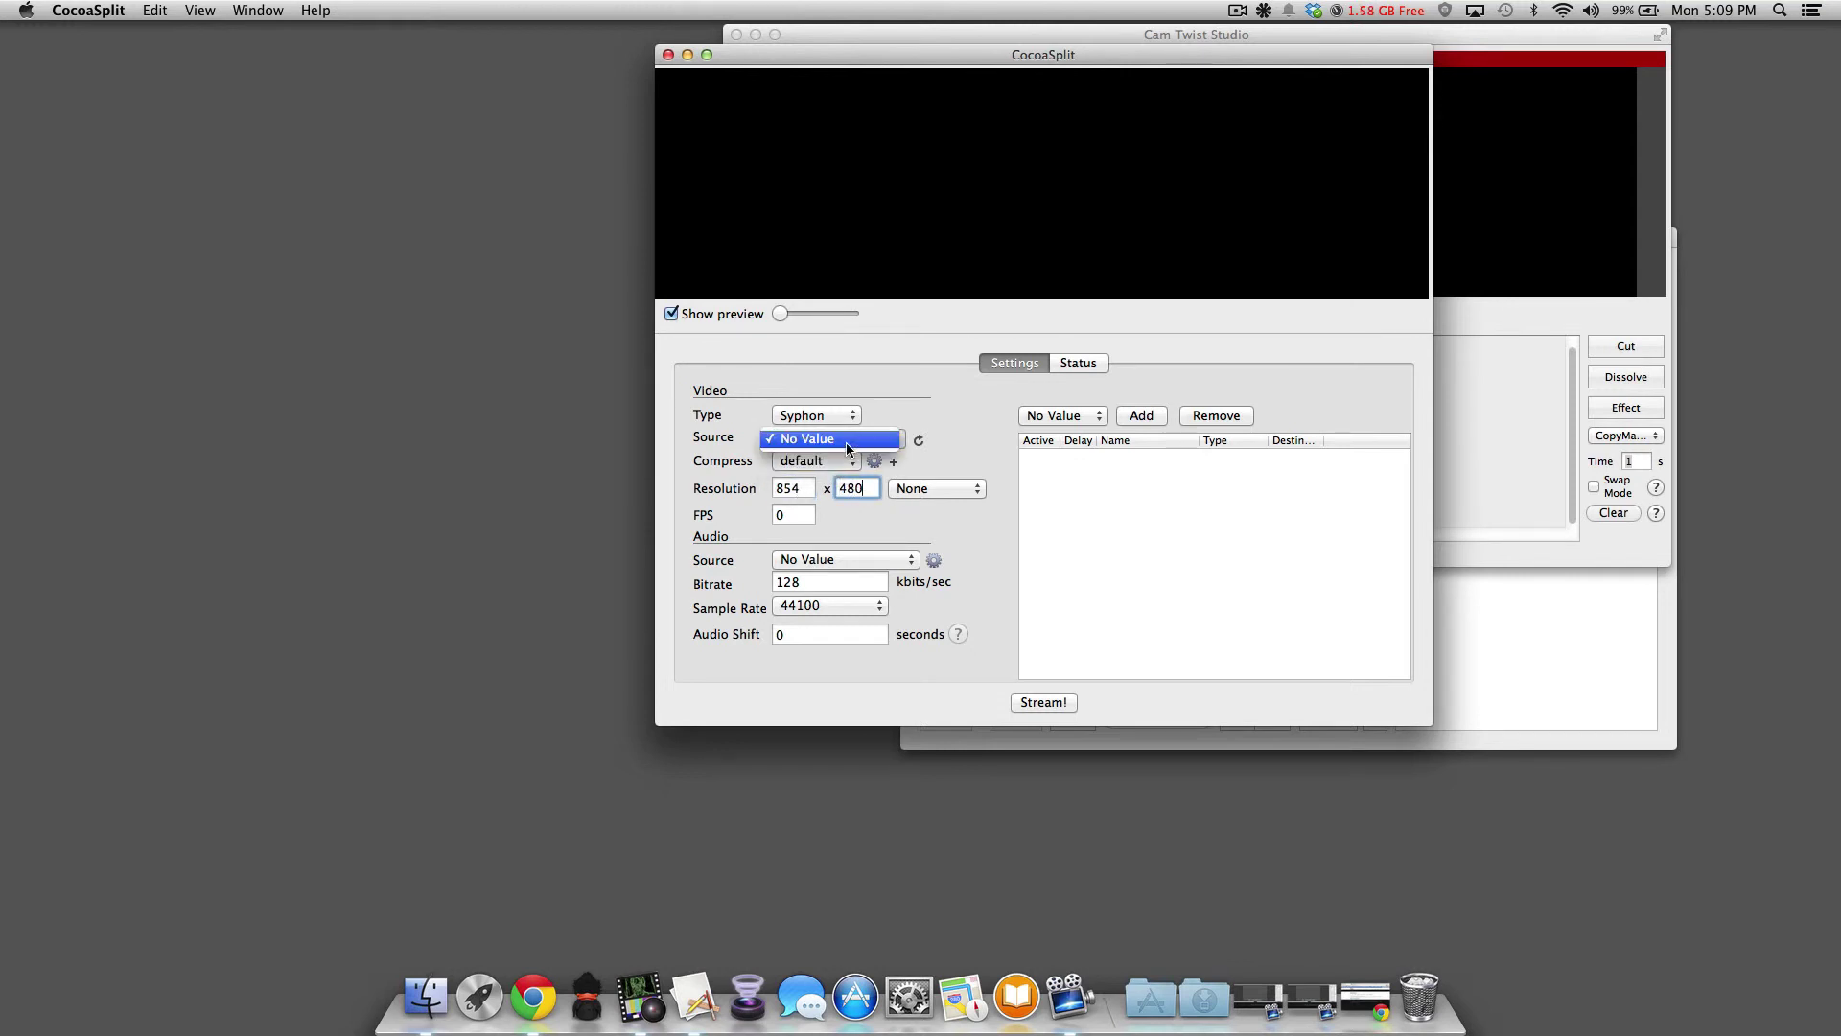
click(827, 439)
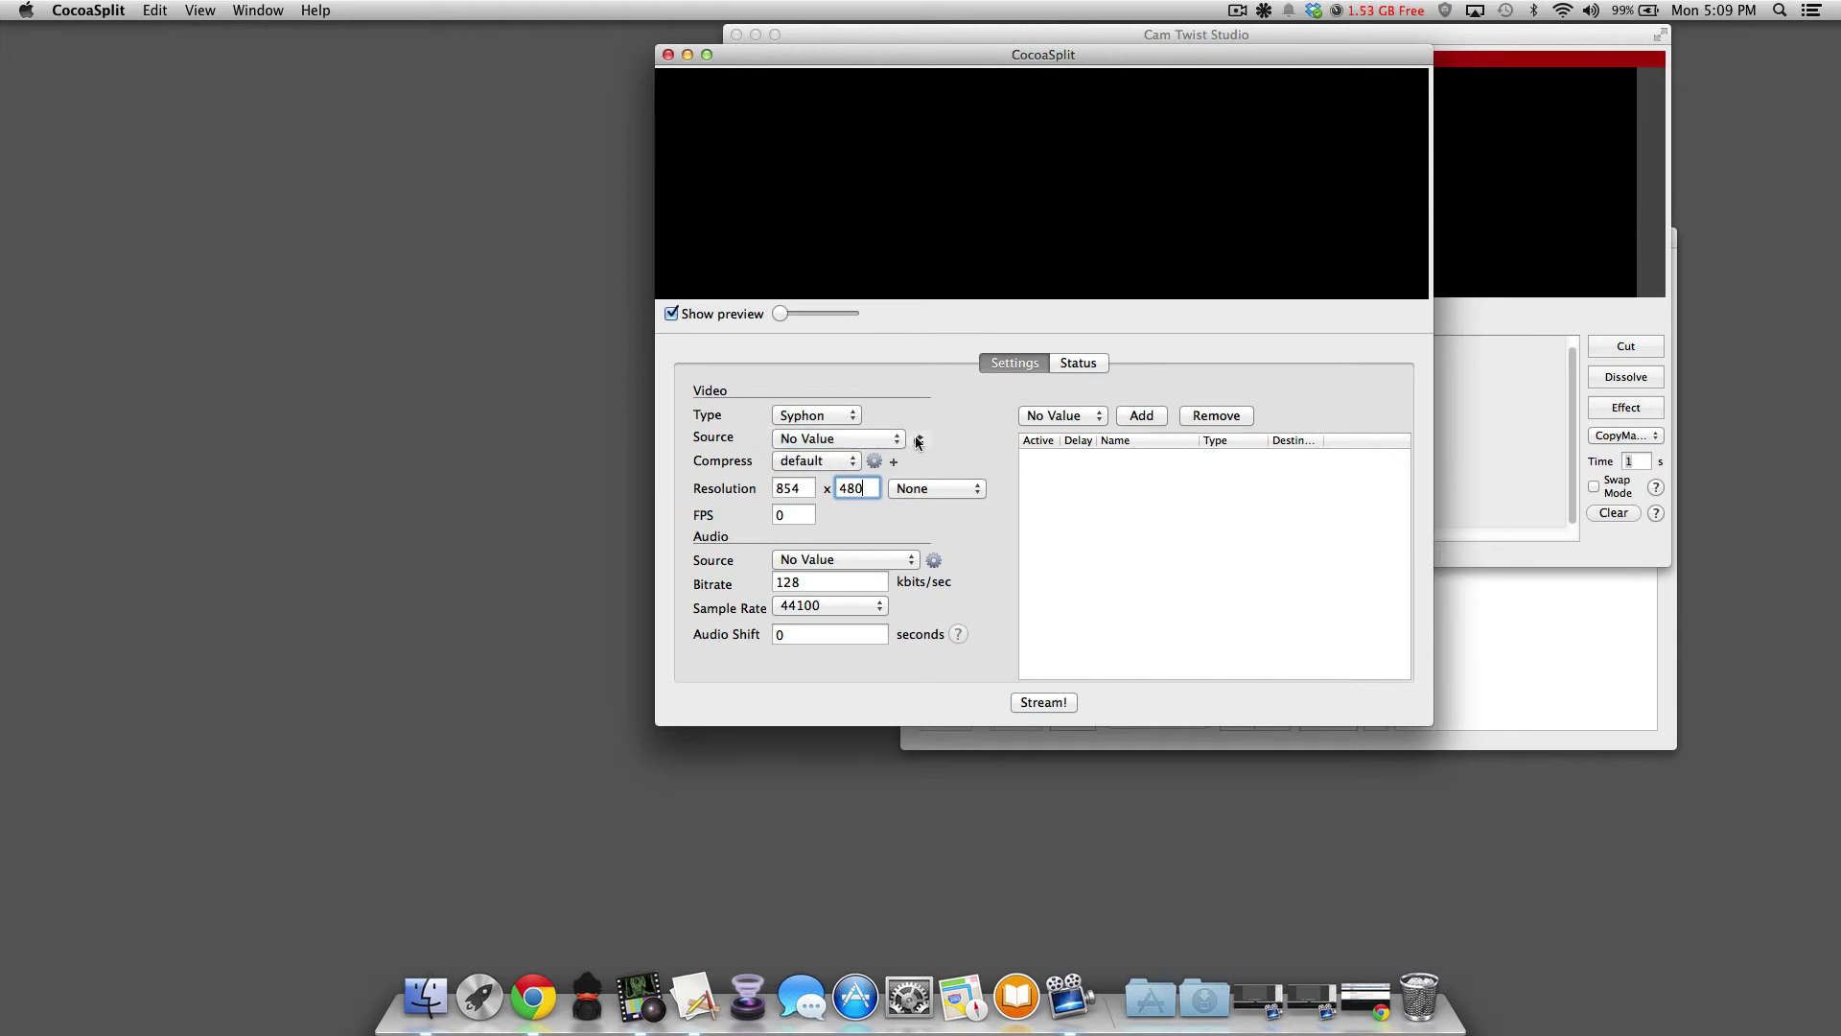
click(834, 461)
click(835, 462)
click(859, 437)
click(863, 439)
click(826, 415)
click(827, 416)
click(832, 439)
click(833, 440)
click(1453, 288)
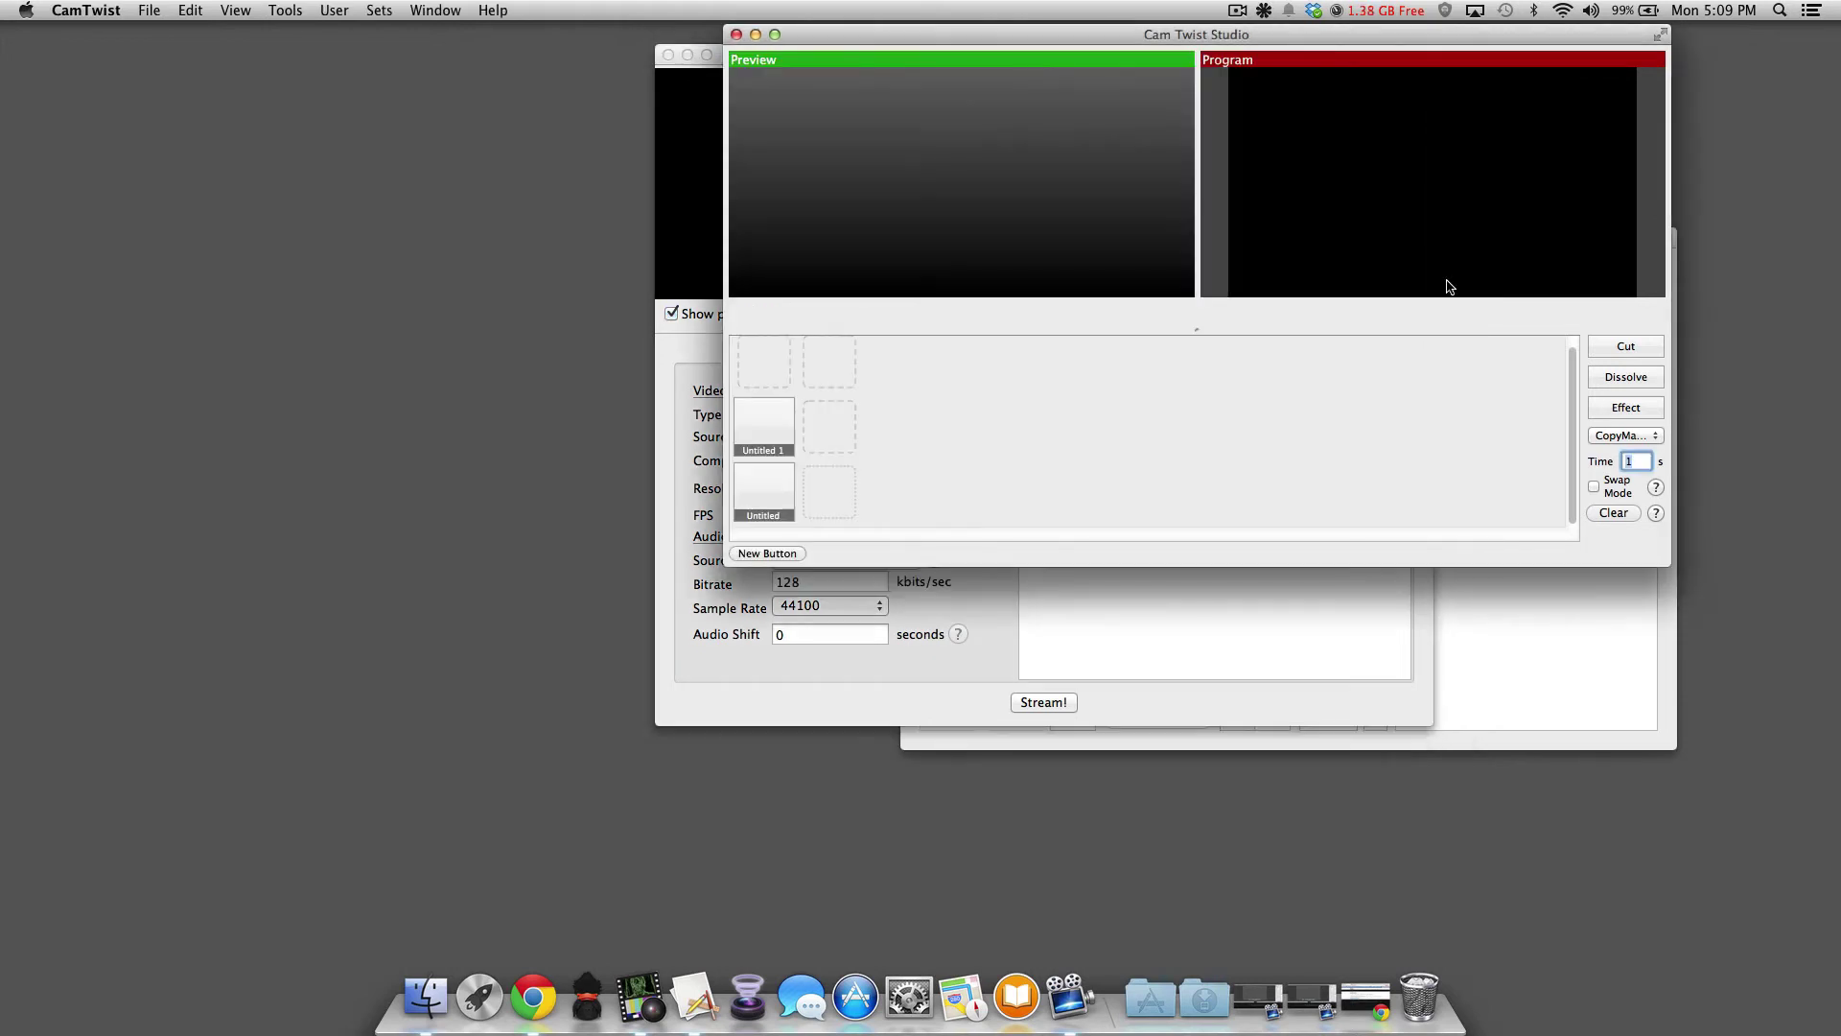
click(1034, 581)
click(902, 438)
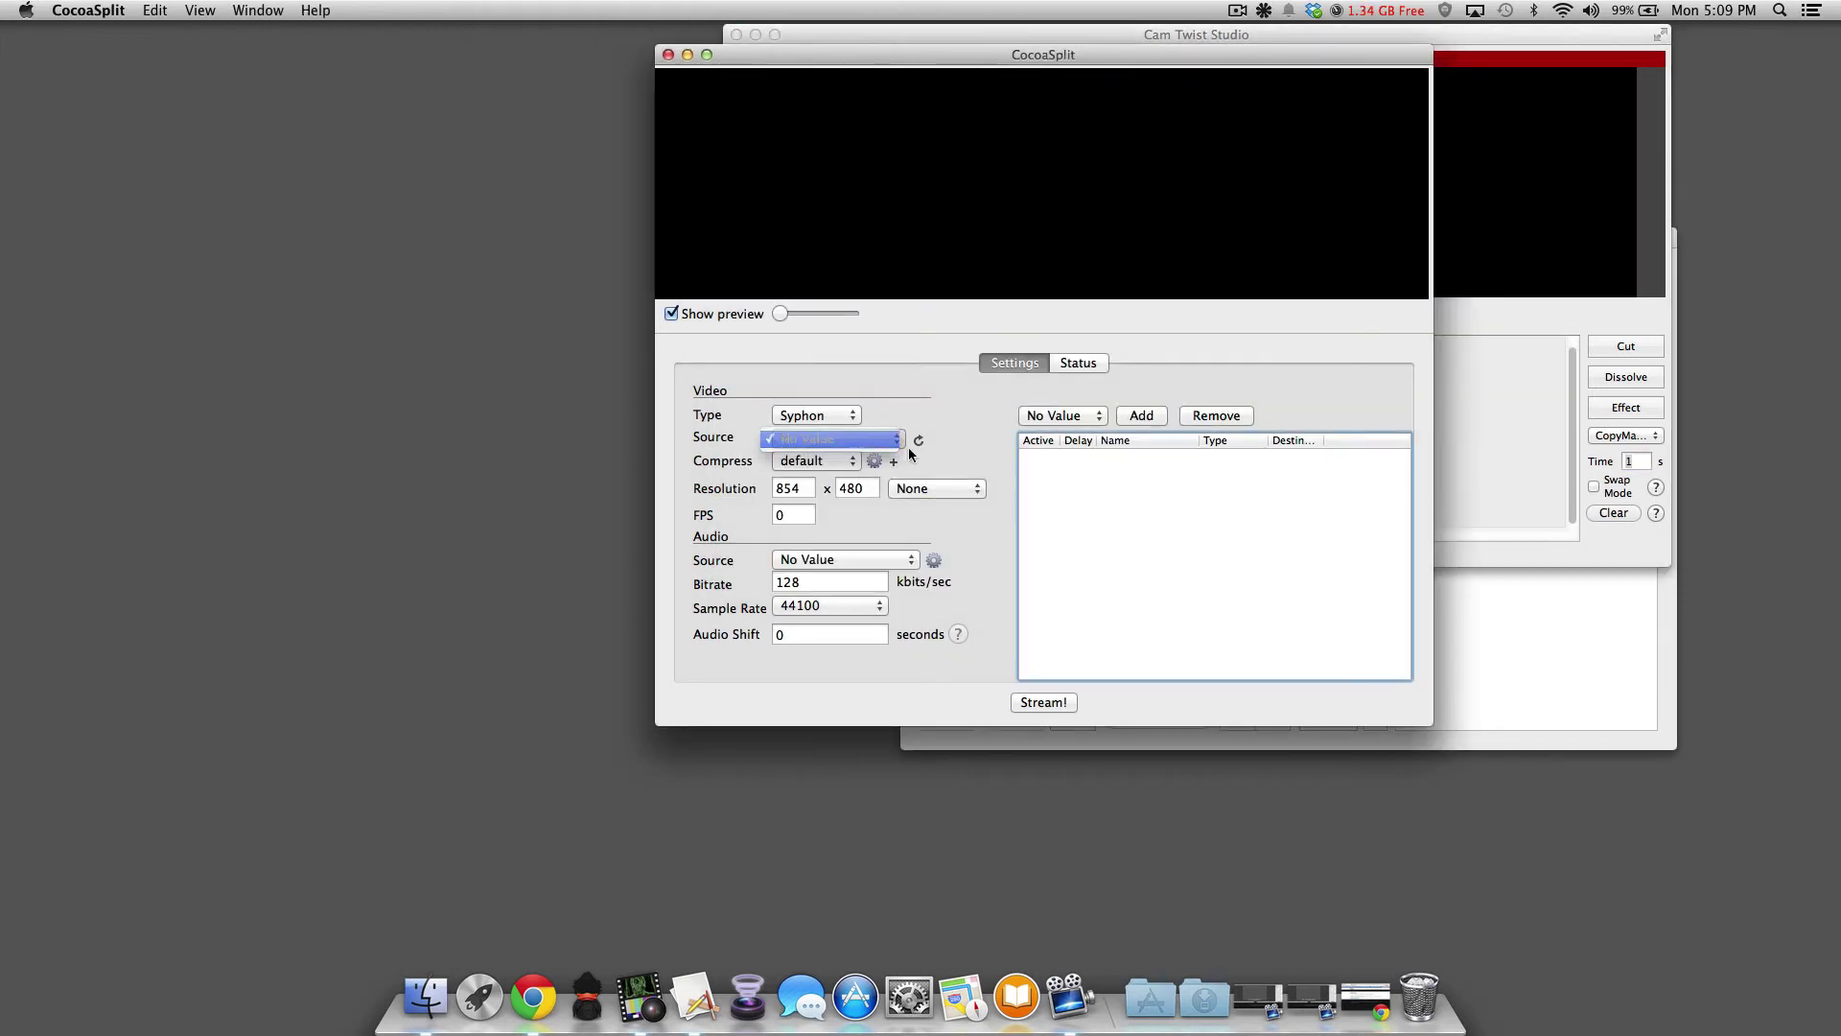
click(907, 447)
Review the default compression preset's x264 and AppleVTCompressor settings and close them without saving.
click(873, 463)
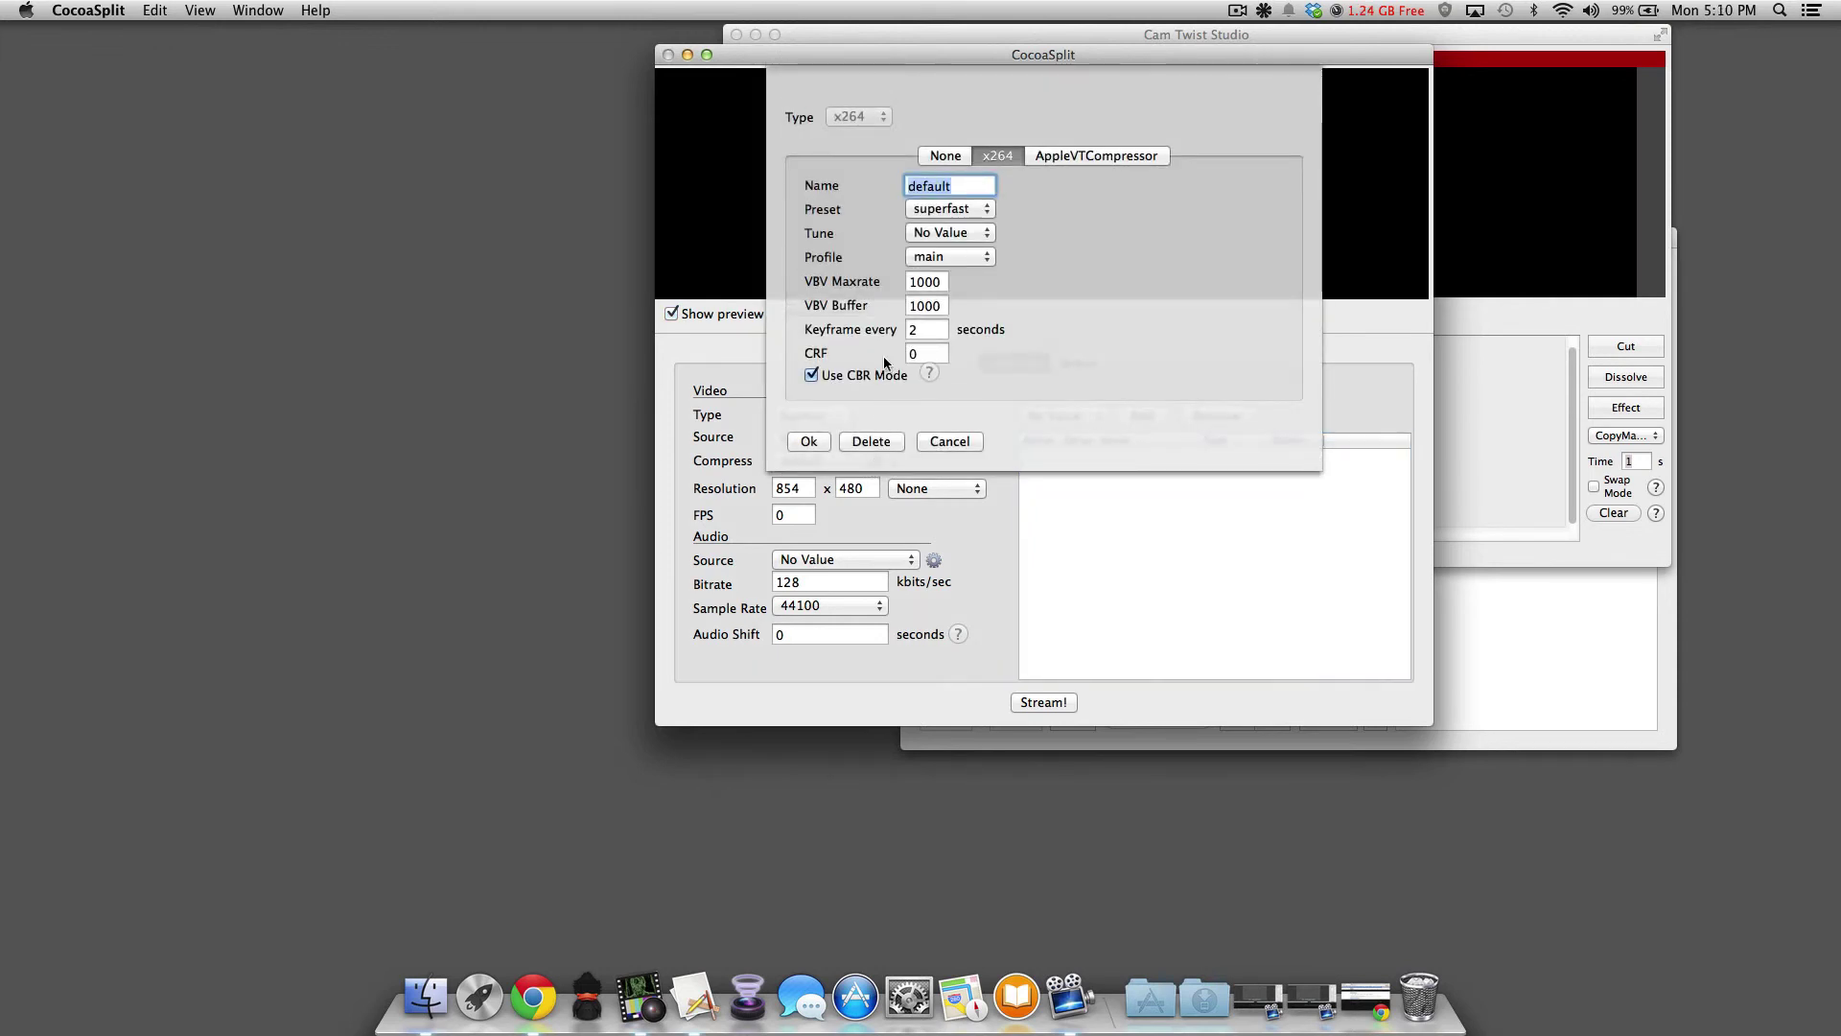
click(1057, 155)
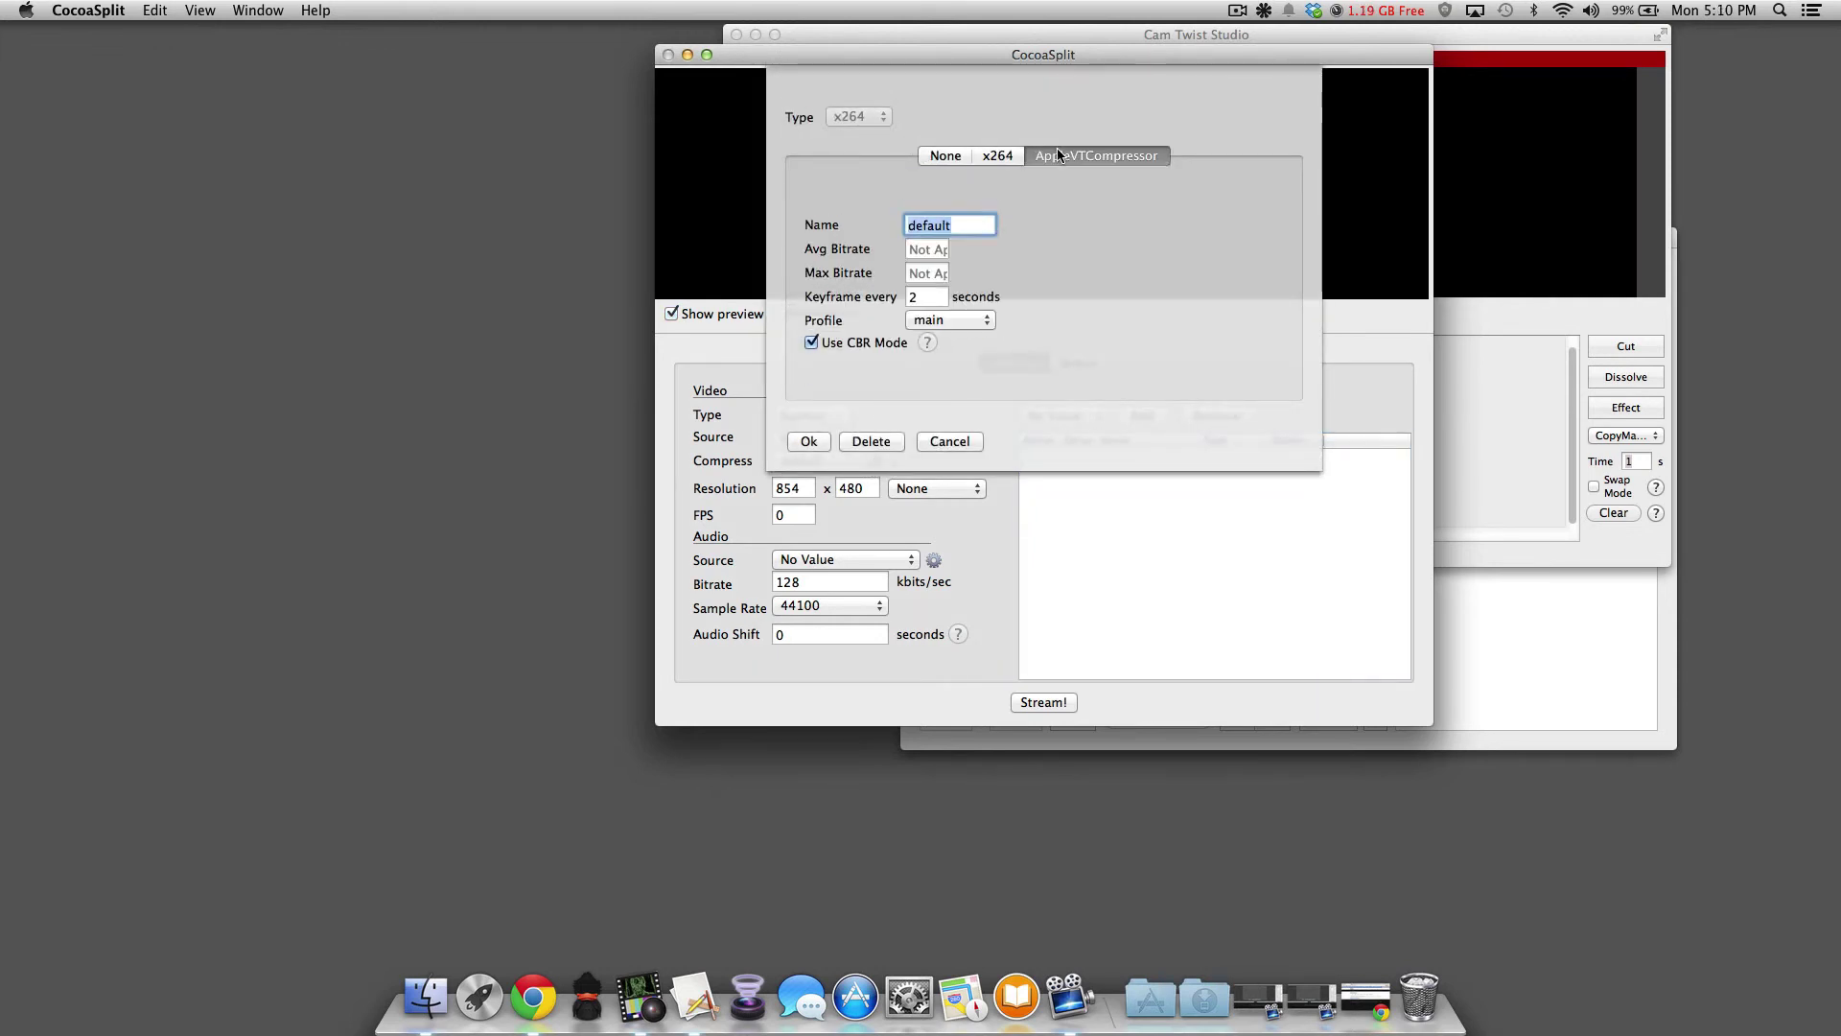
click(959, 156)
click(978, 157)
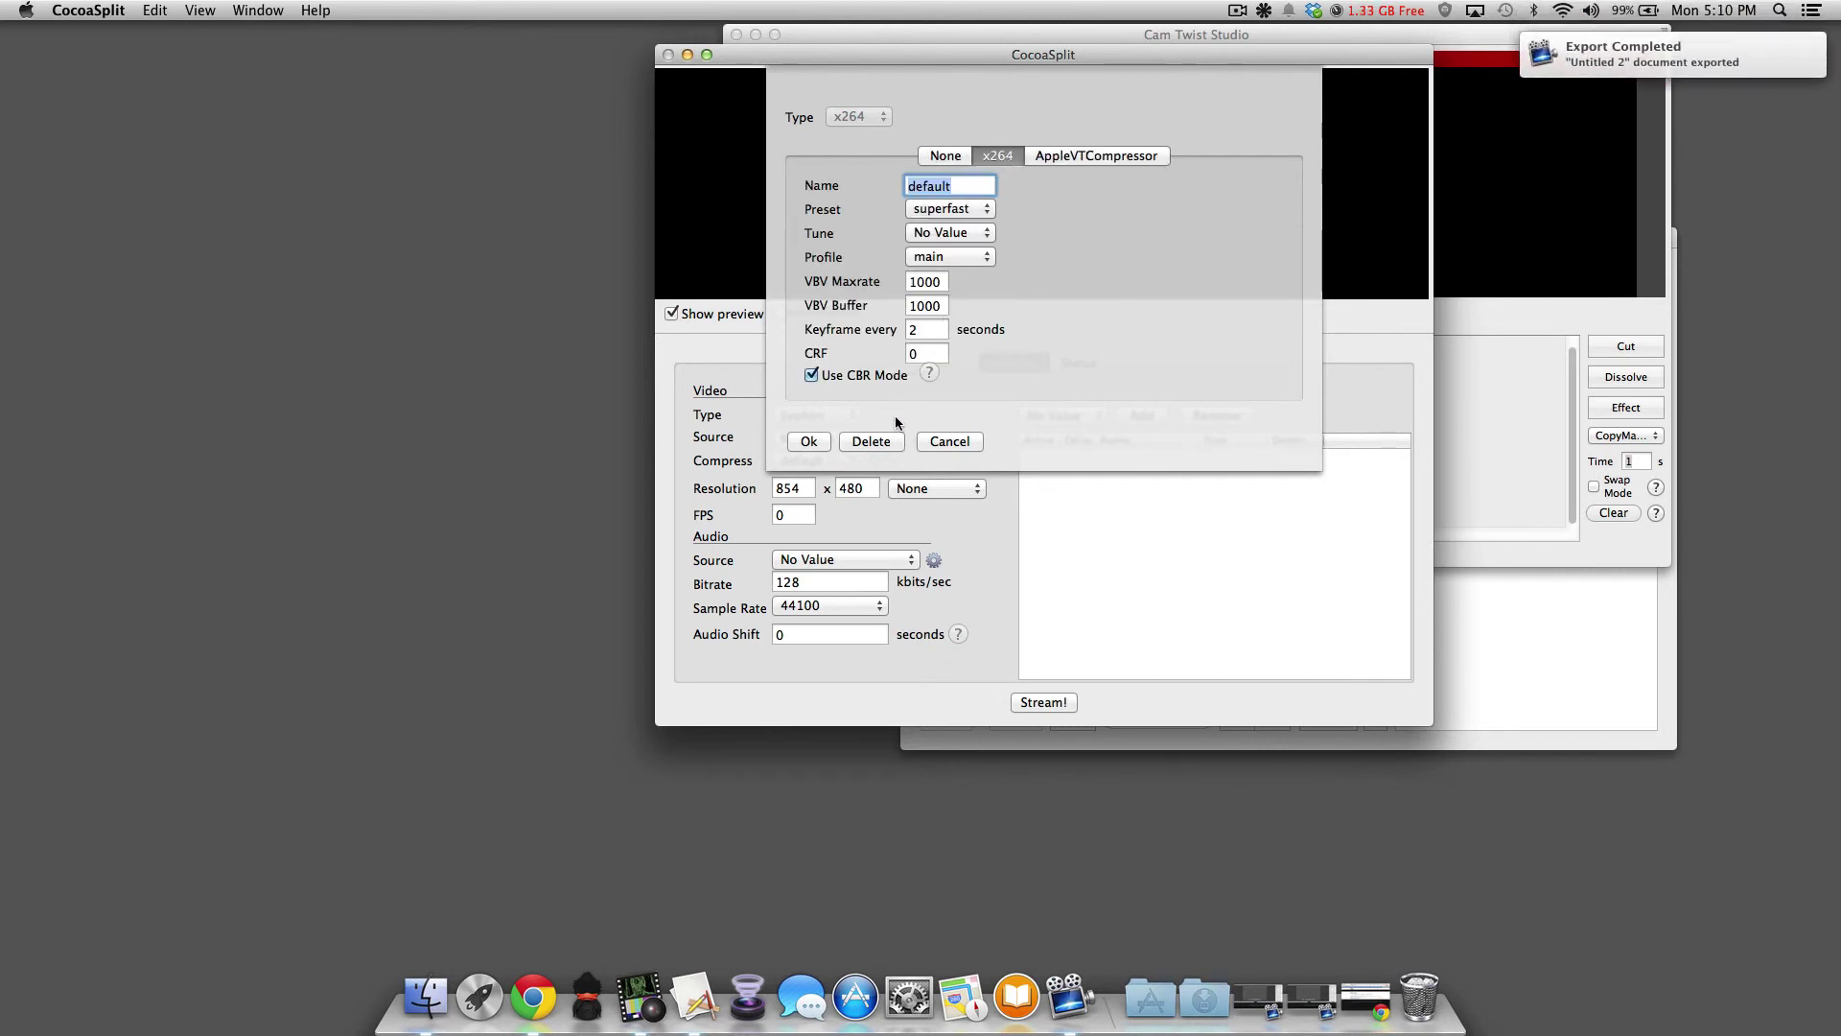
click(950, 441)
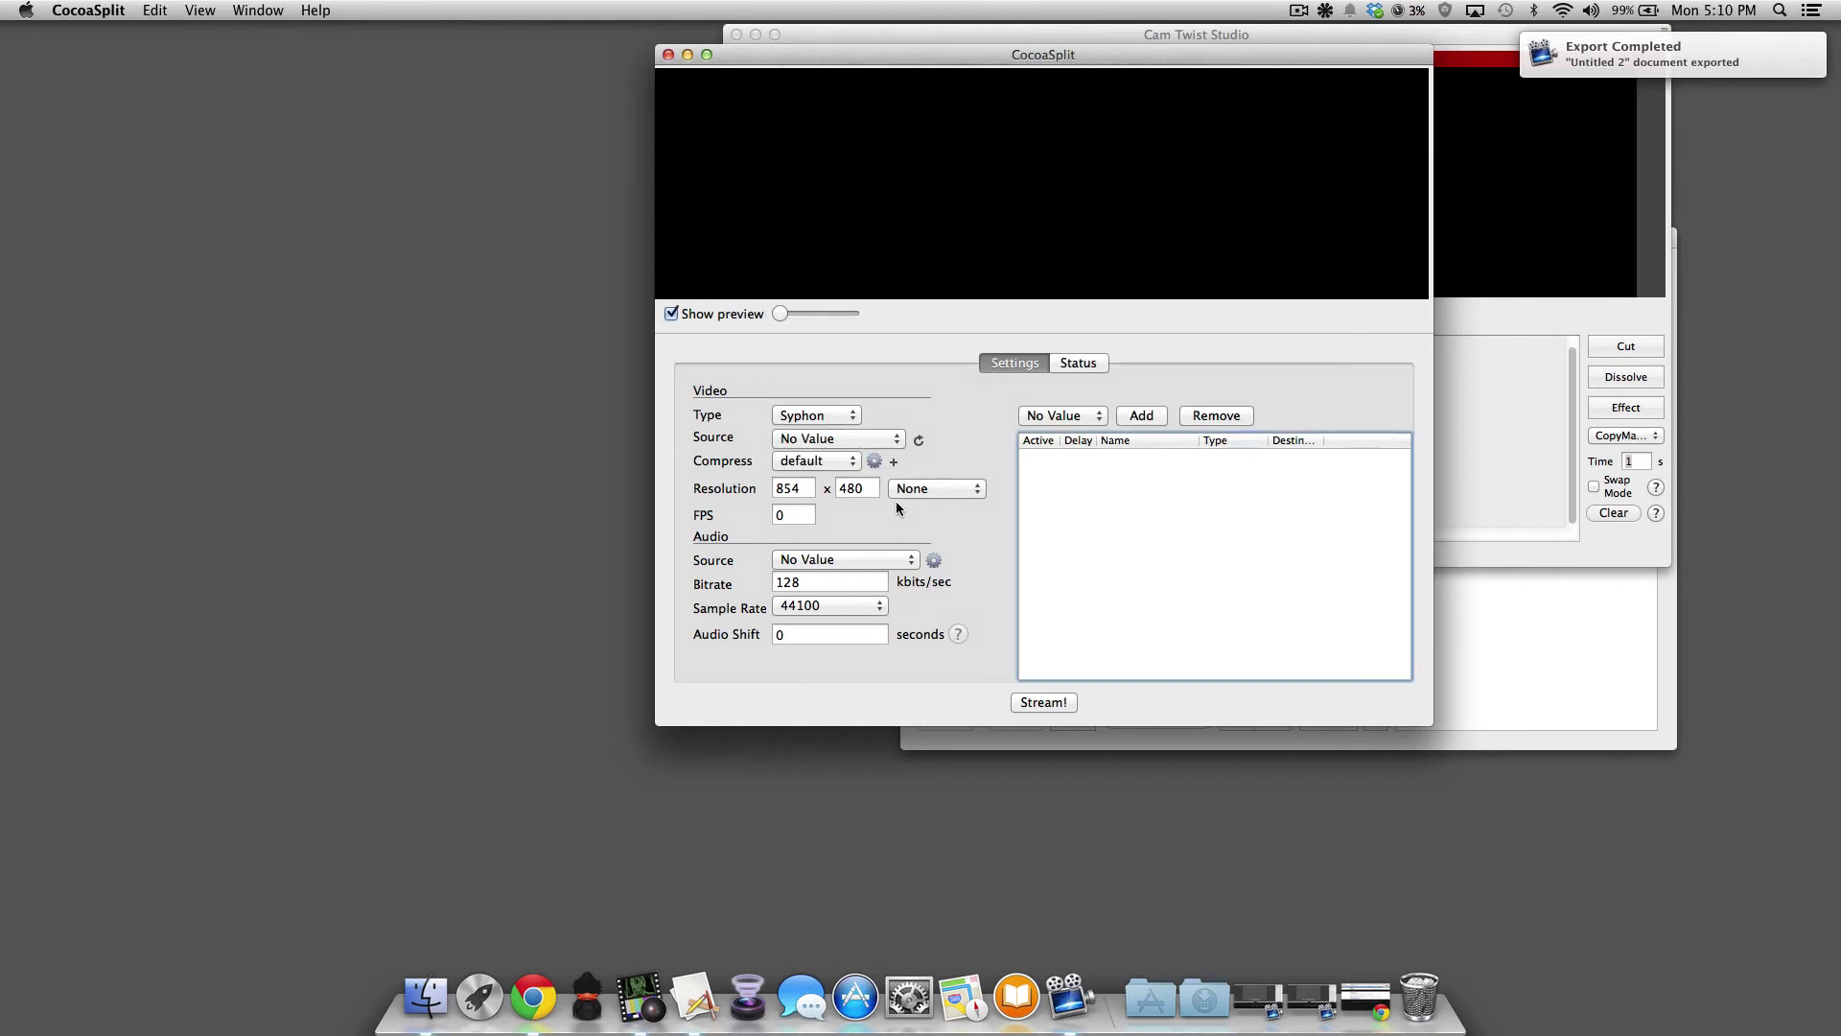
Delete the default compression preset.
click(874, 462)
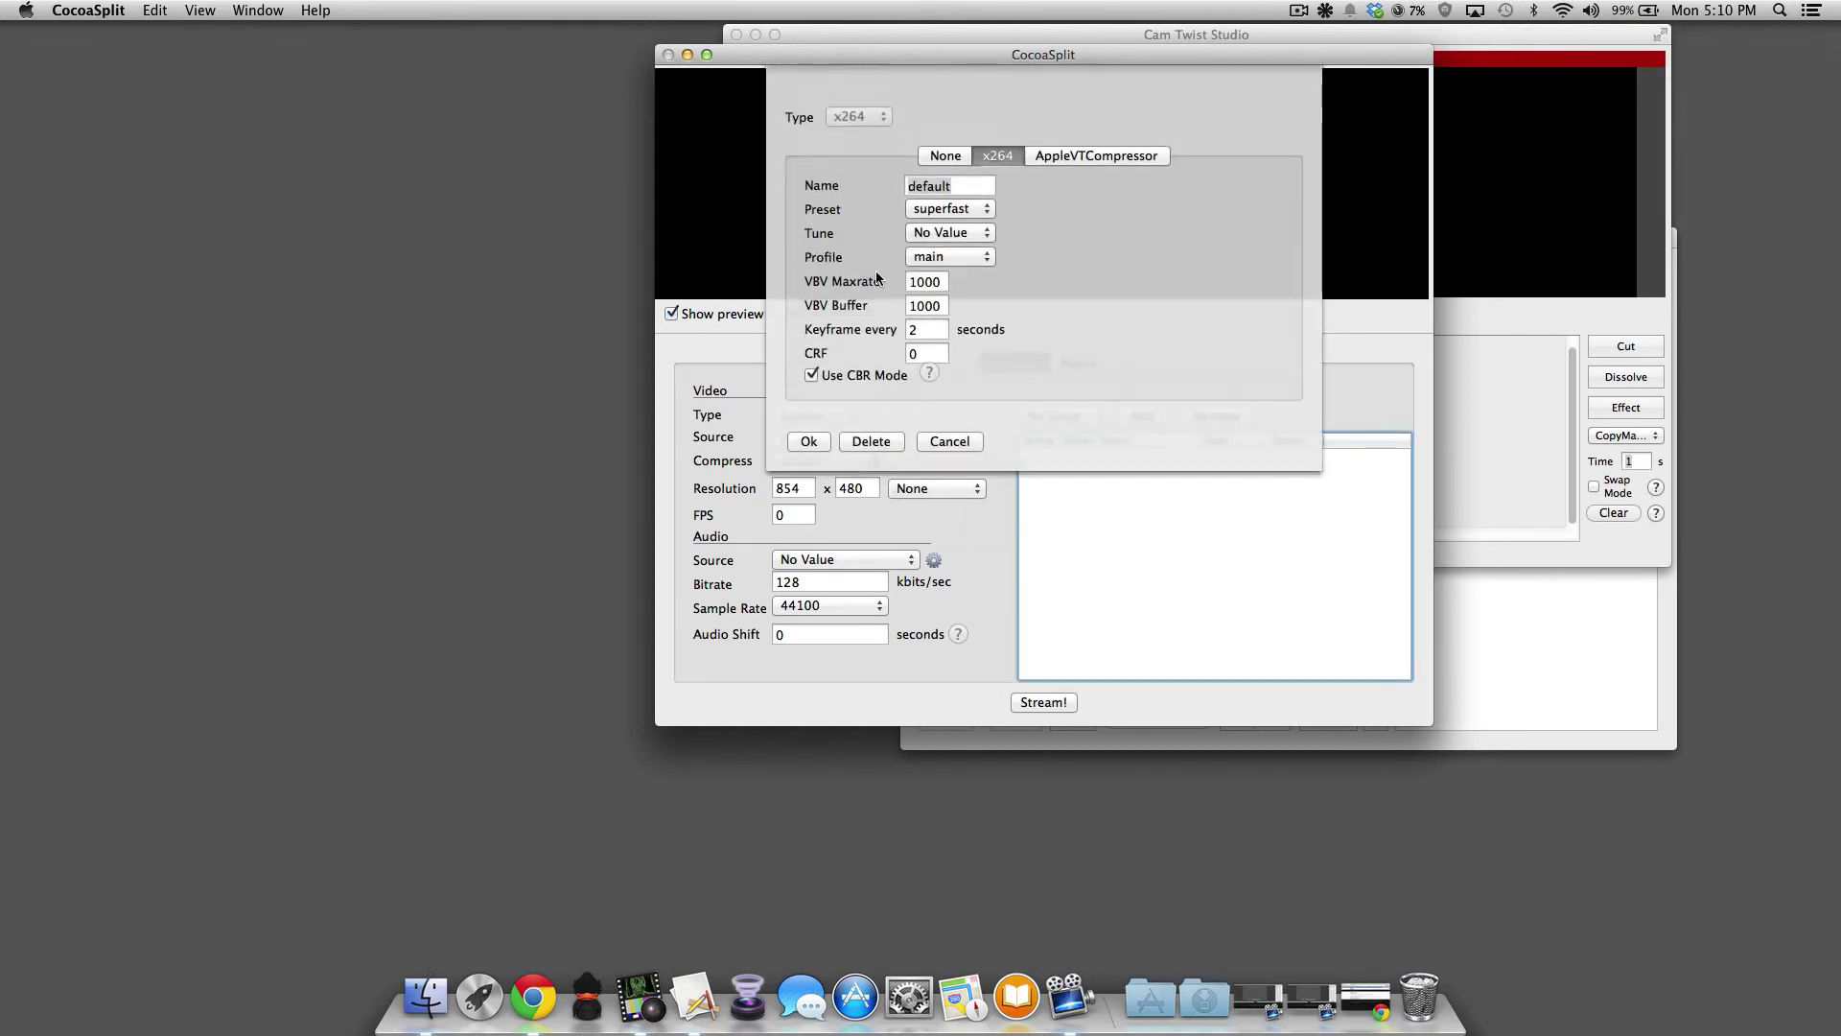
click(859, 442)
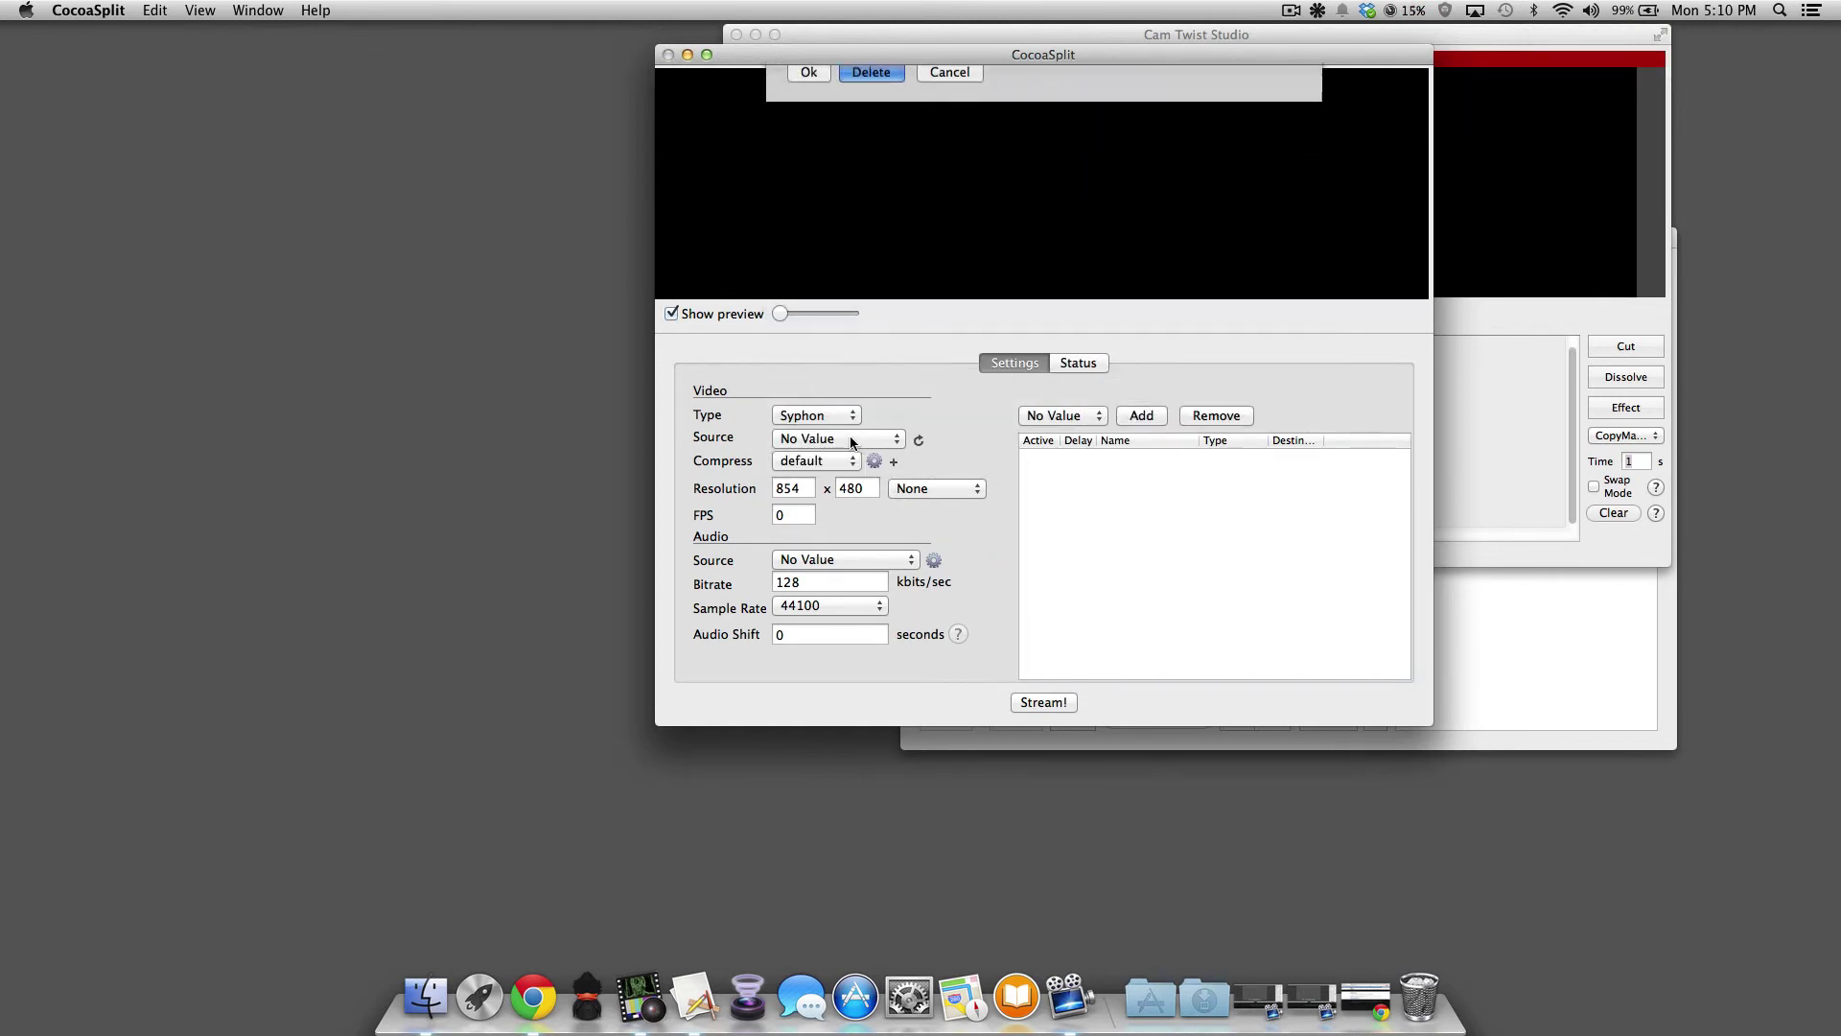
Start a new AppleVTCompressor preset named "h.264" with average and max bitrate 3000 and a keyframe every 2 seconds.
click(893, 465)
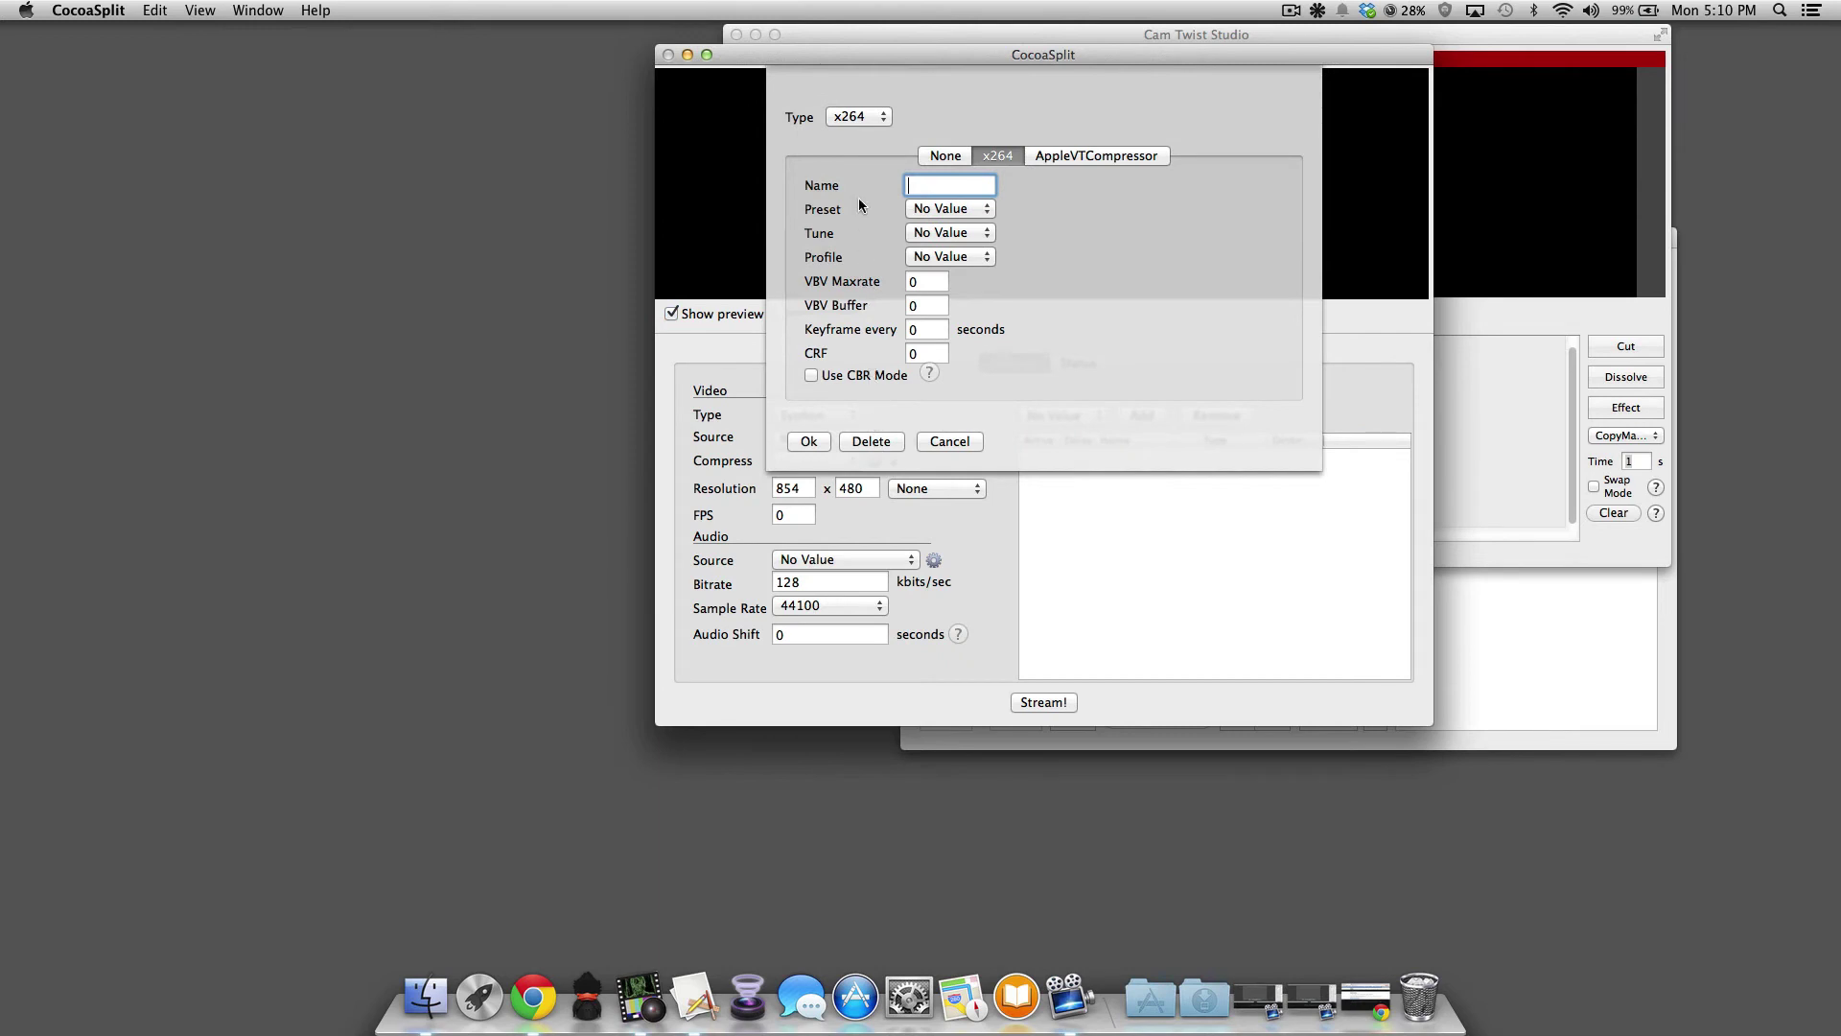
click(859, 114)
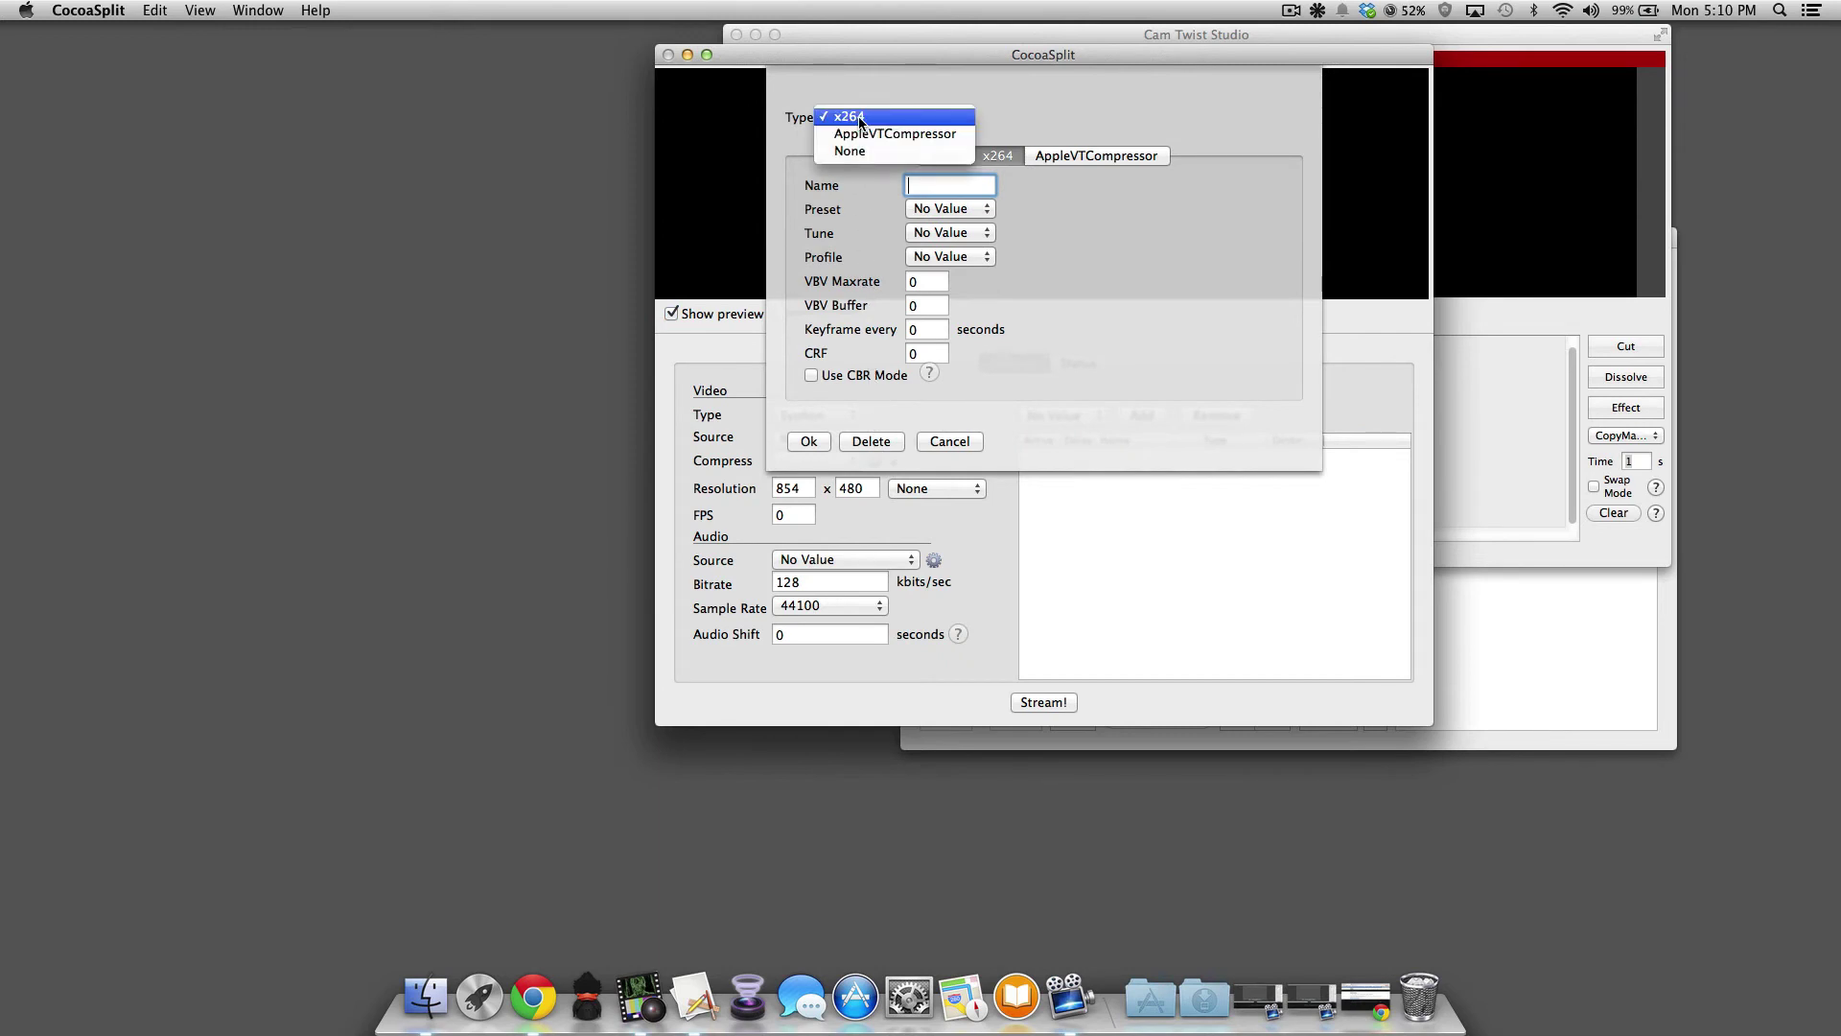
click(863, 134)
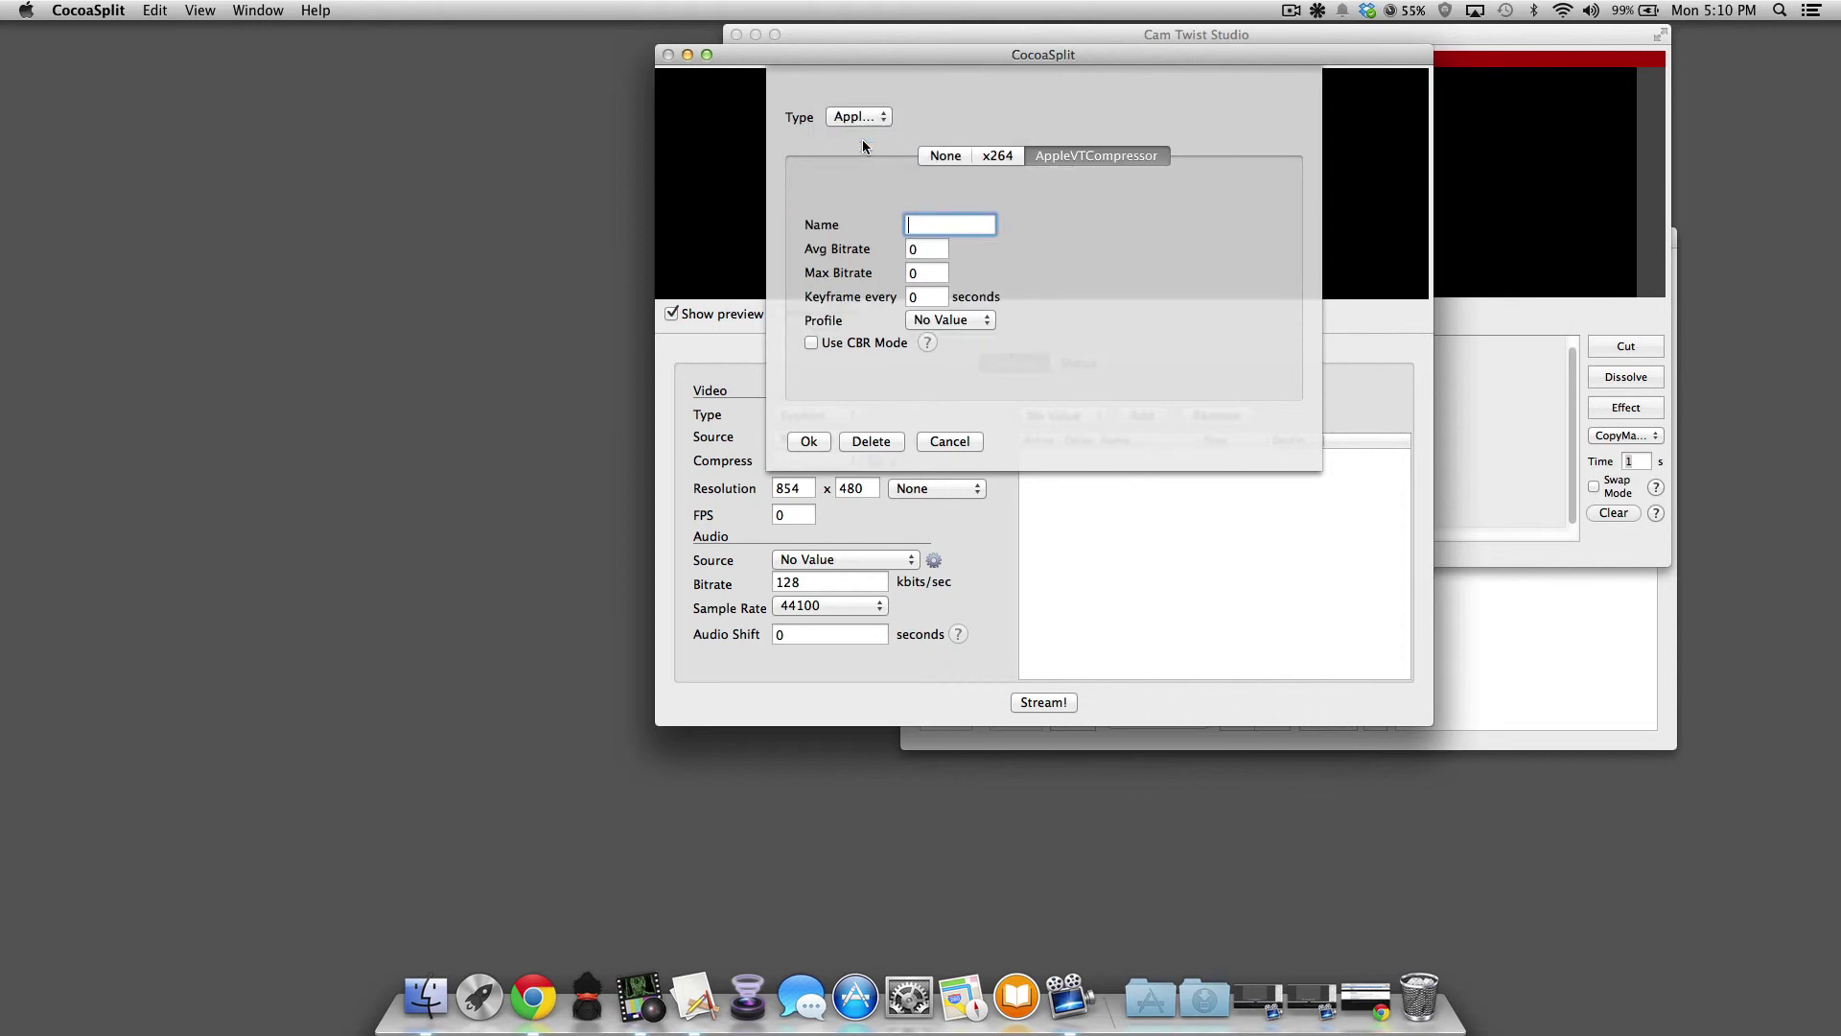
click(924, 223)
text(h.264)
key(Tab)
text(3000)
key(Tab)
text(3000)
key(Tab)
text(2)
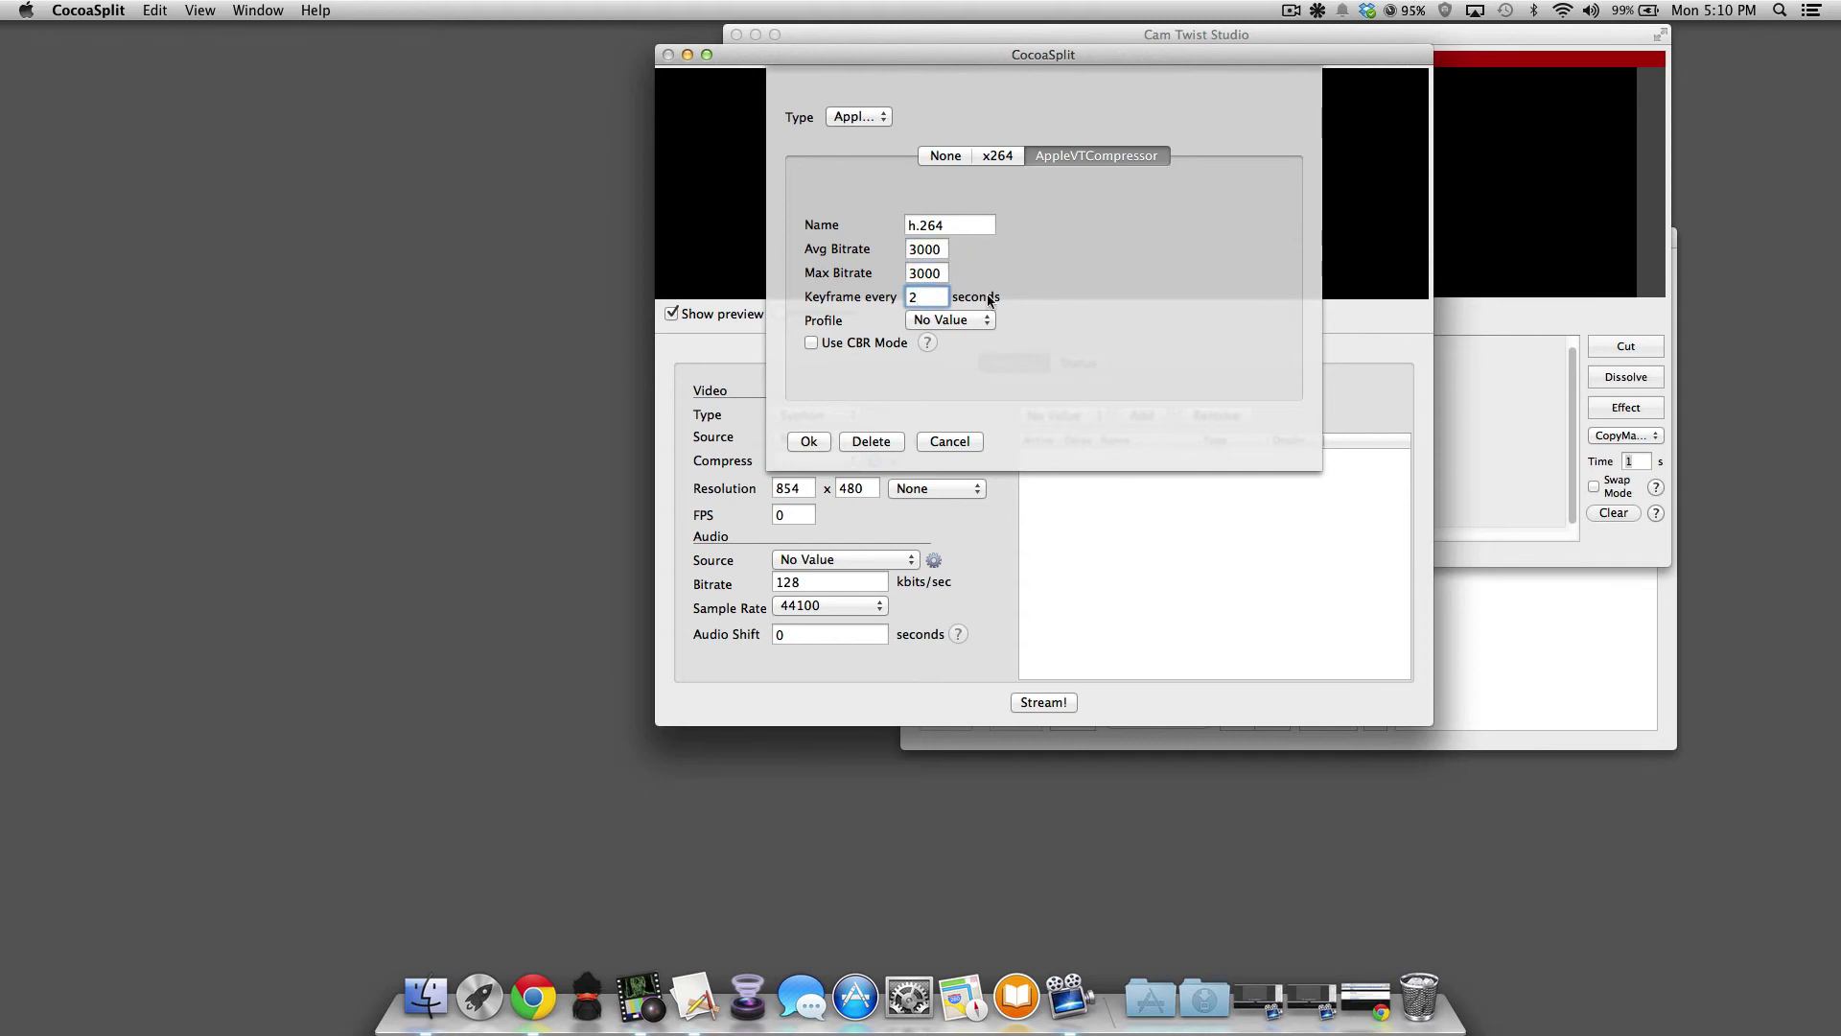
Enable CBR mode, choose the Main profile and save the h.264 preset.
click(870, 338)
click(955, 324)
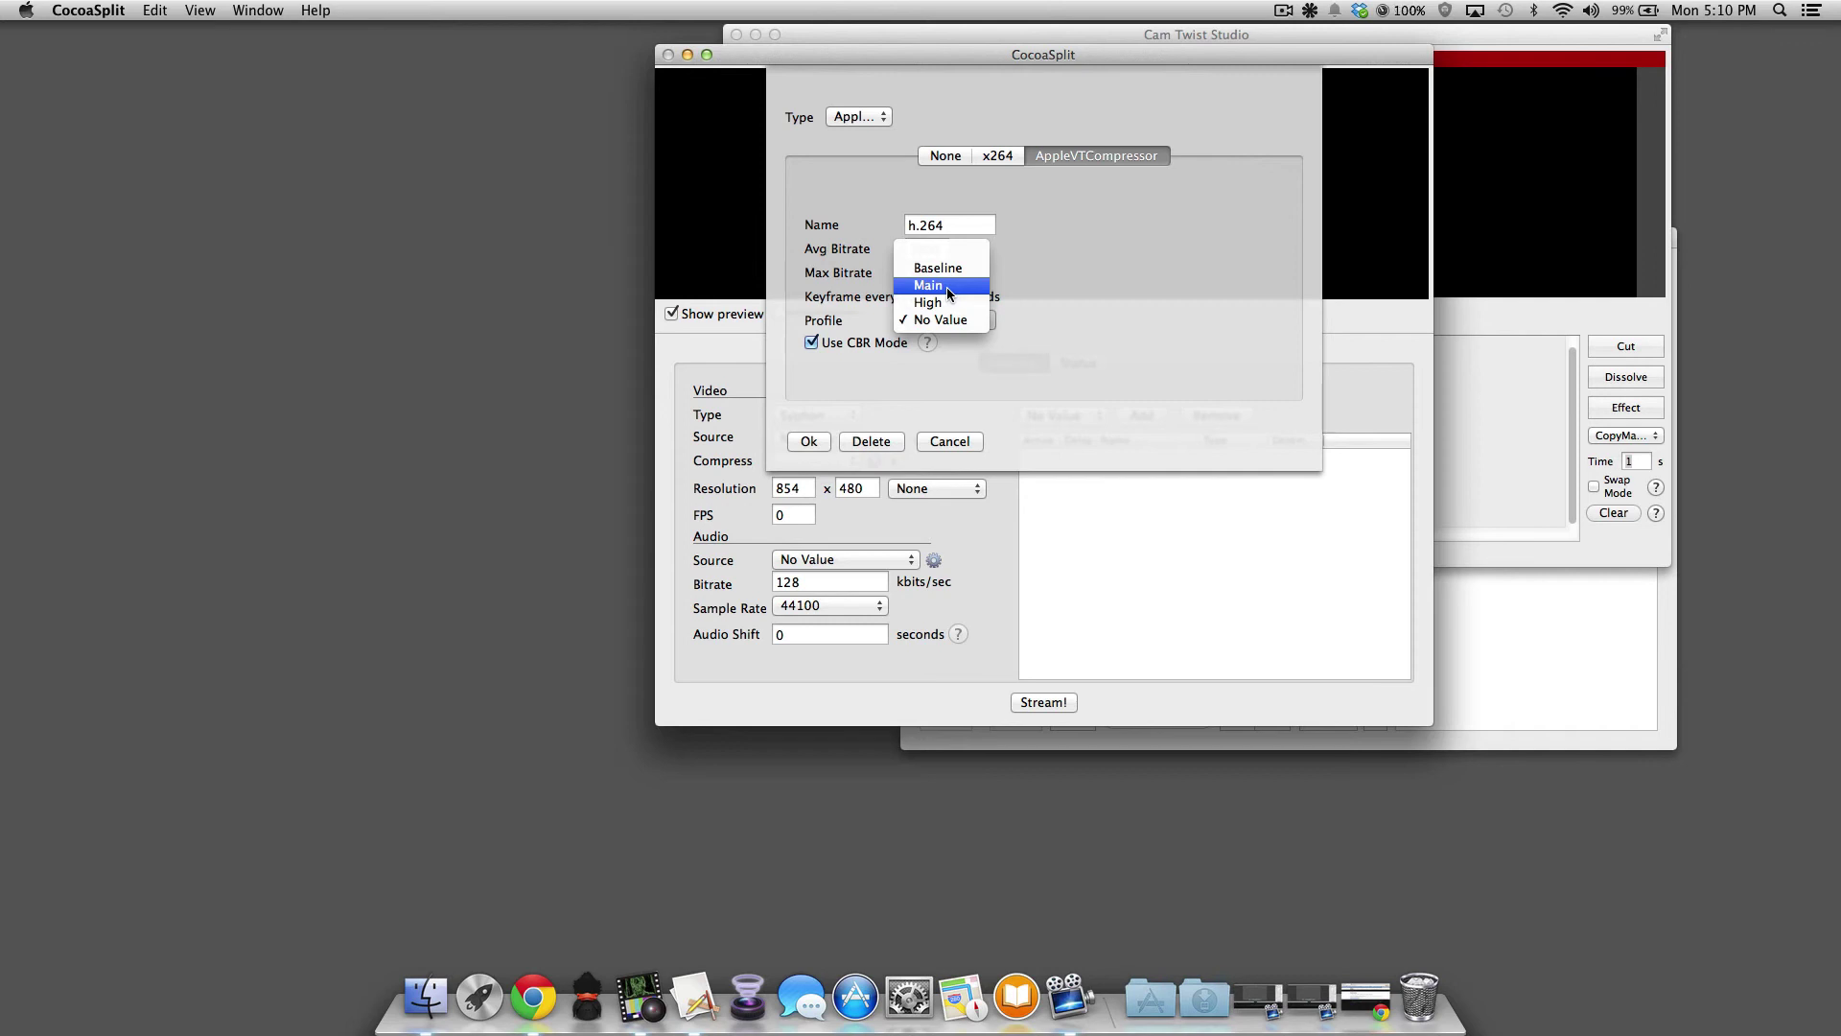
click(947, 285)
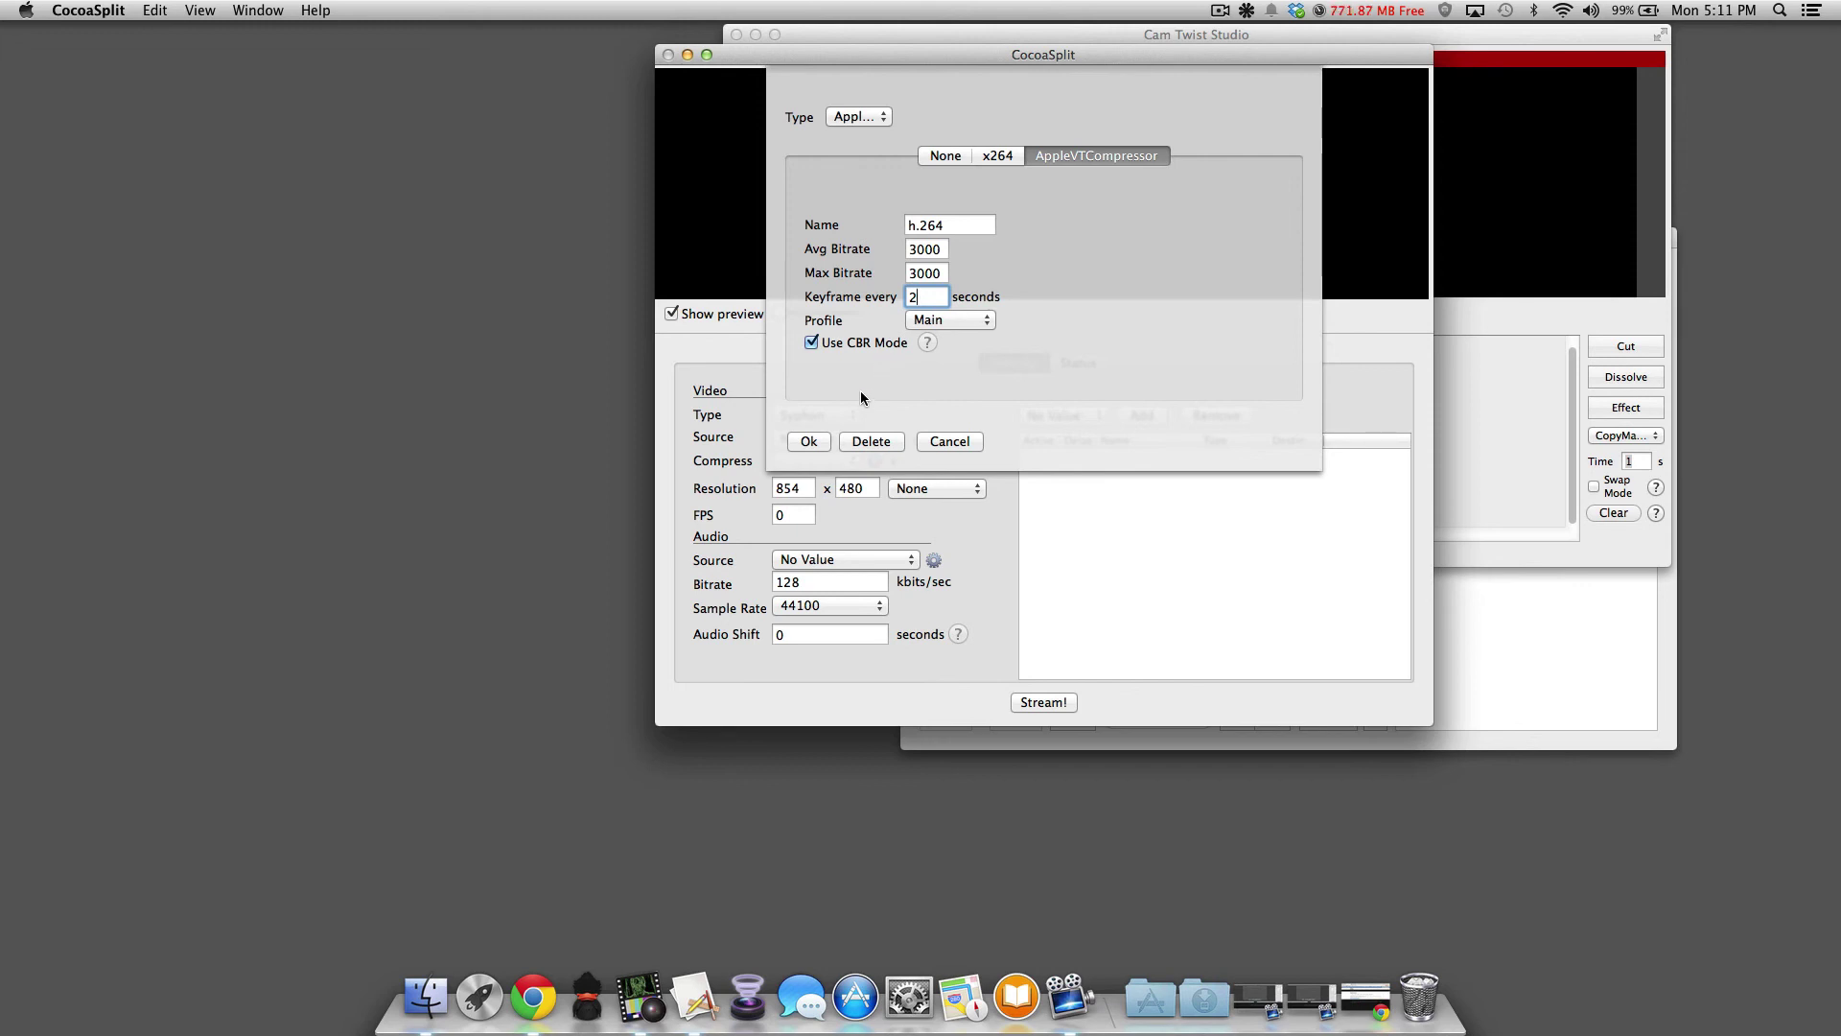
click(808, 442)
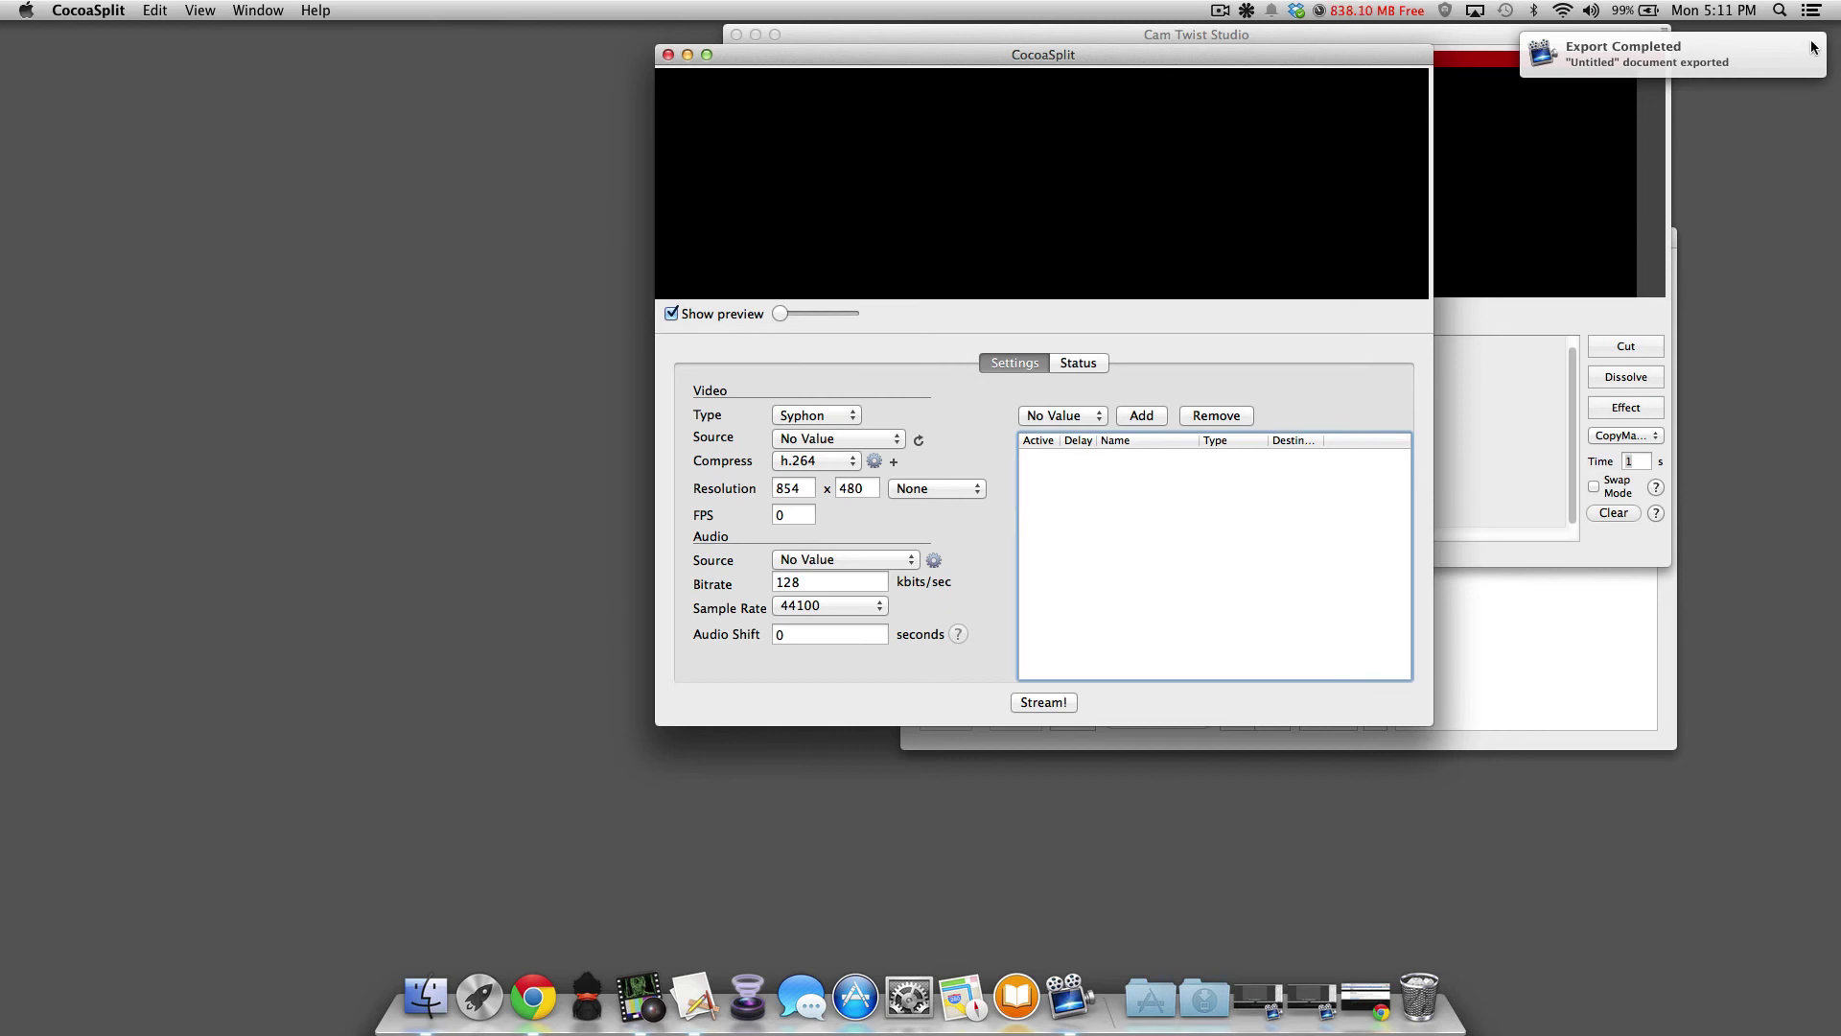
Add a Twitch TV output with the stream key pasted in and US East: Ashburn, VA as the server.
click(1787, 66)
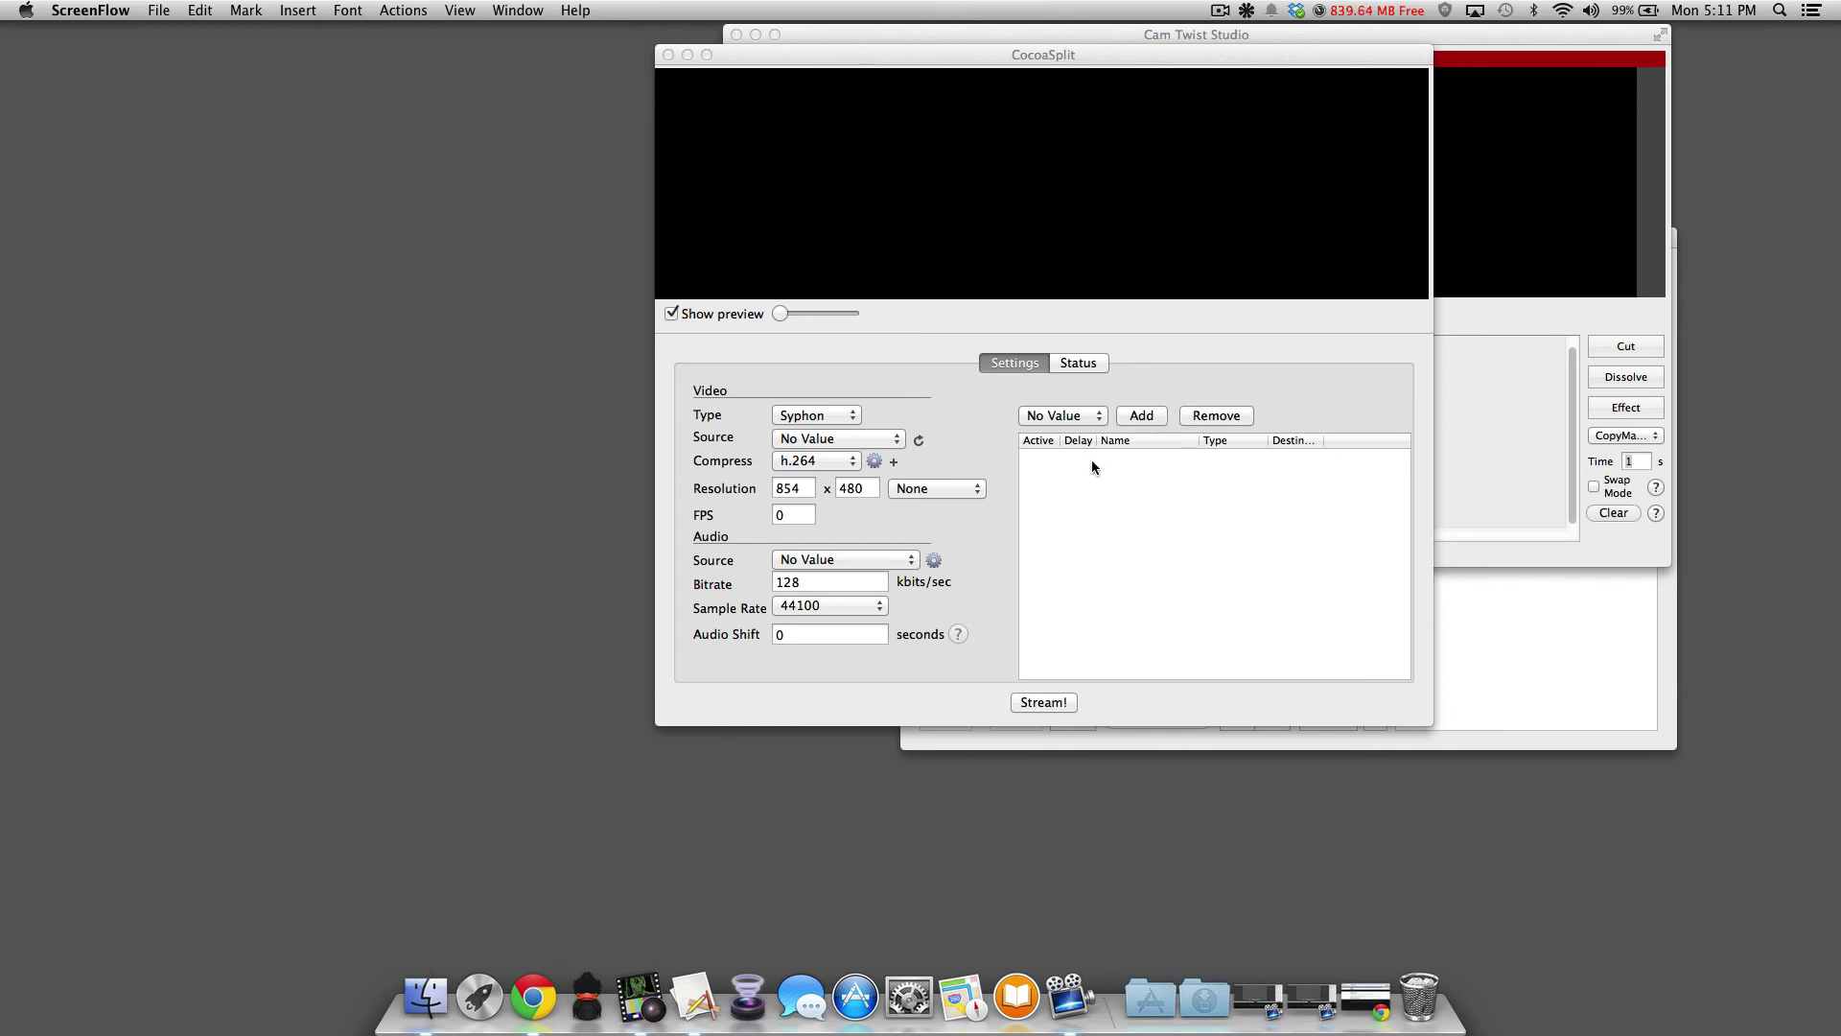
click(1060, 416)
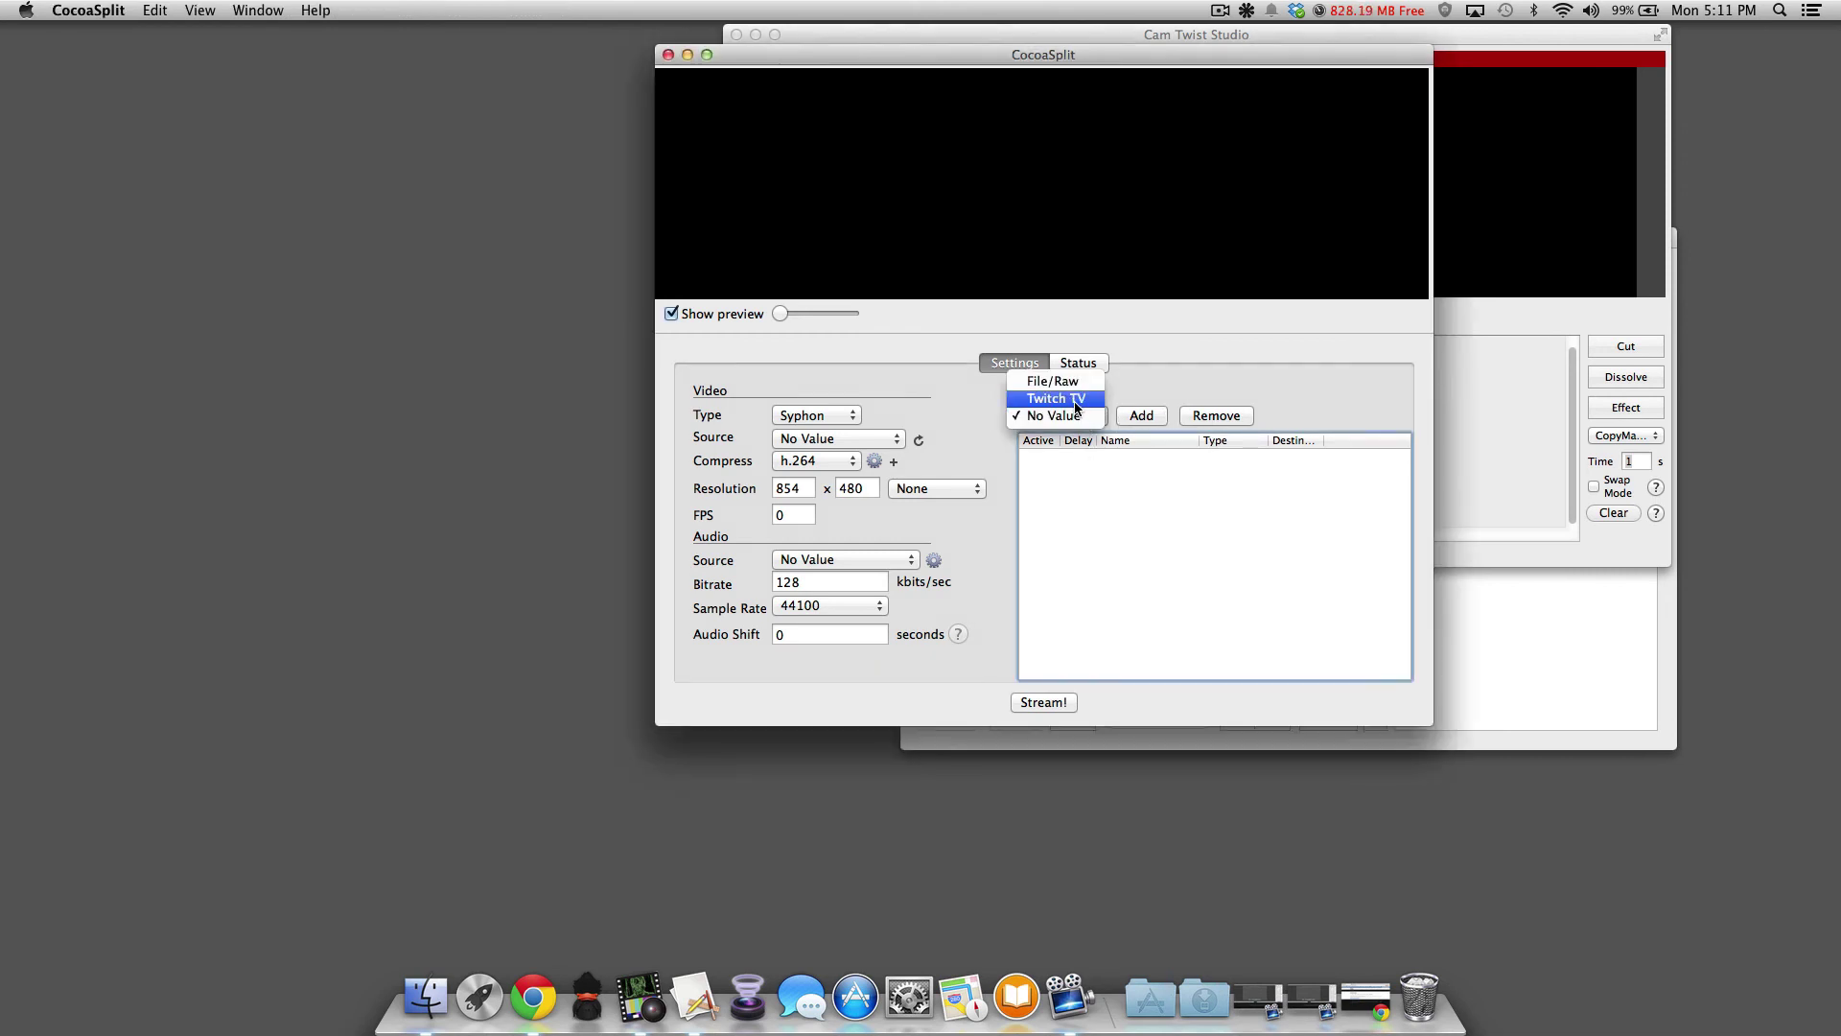
click(1055, 395)
click(1142, 417)
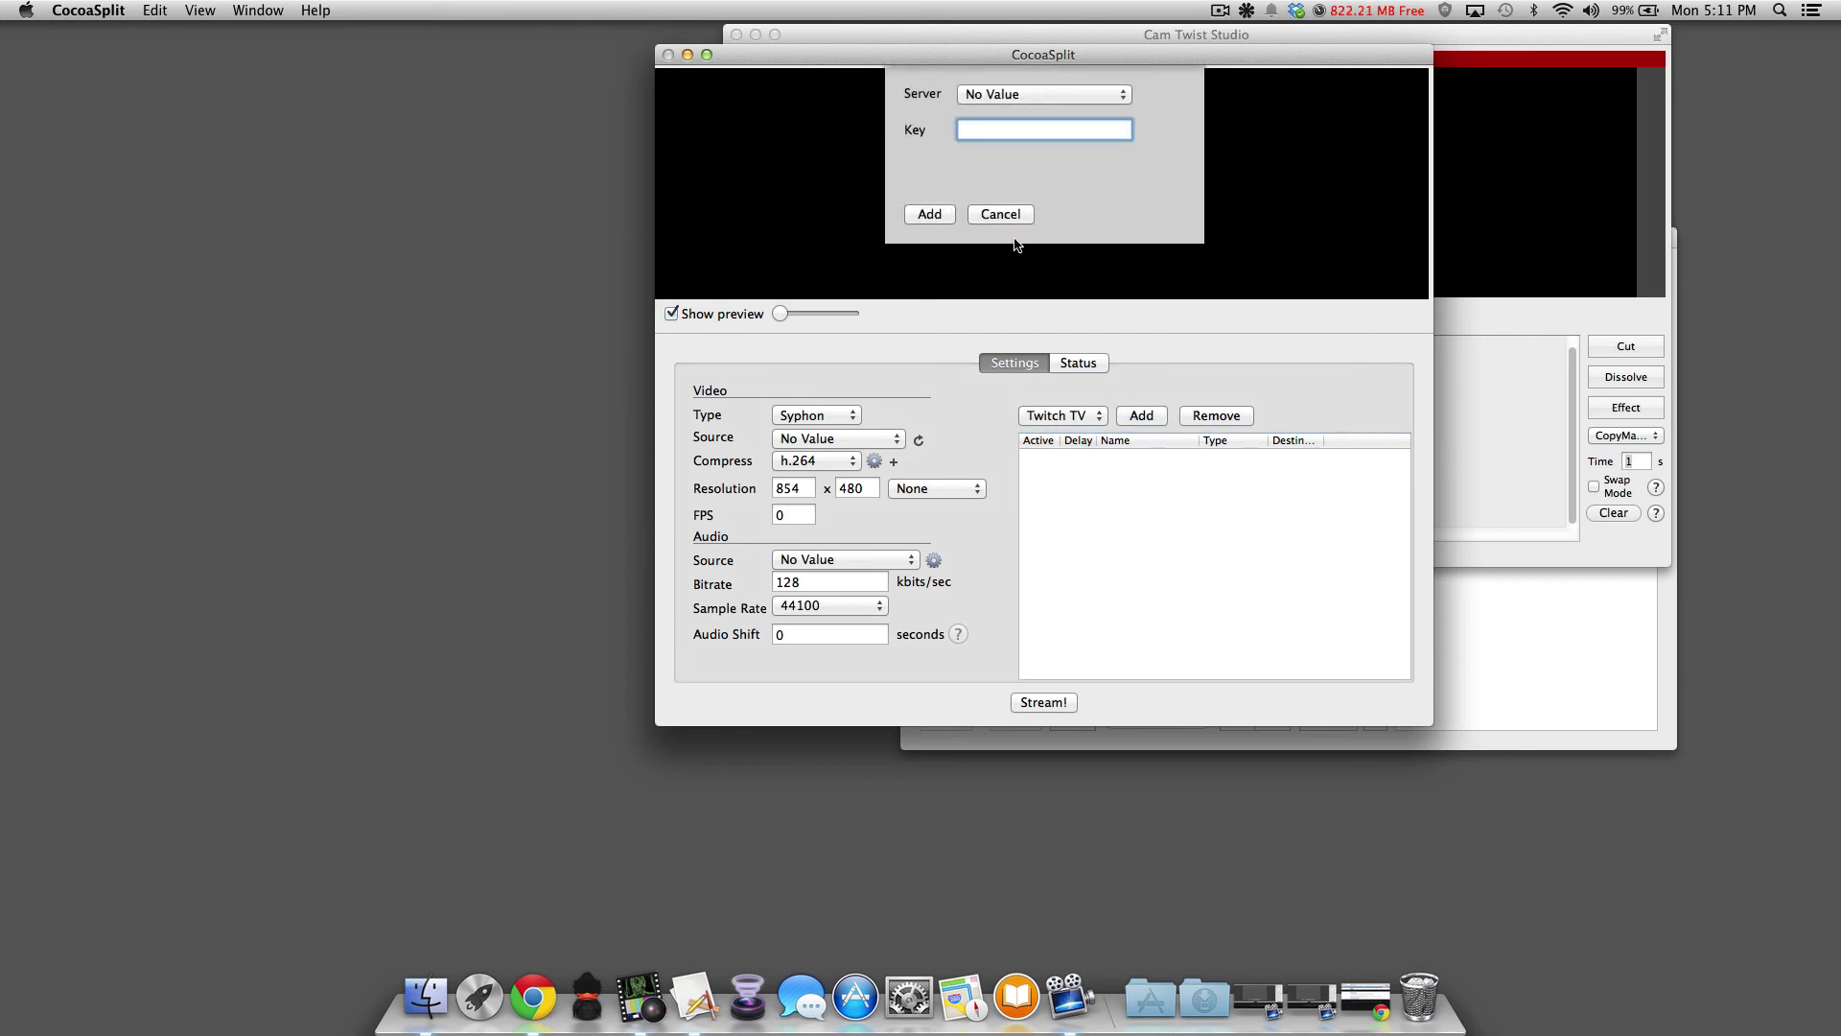
key(super+v)
click(1009, 95)
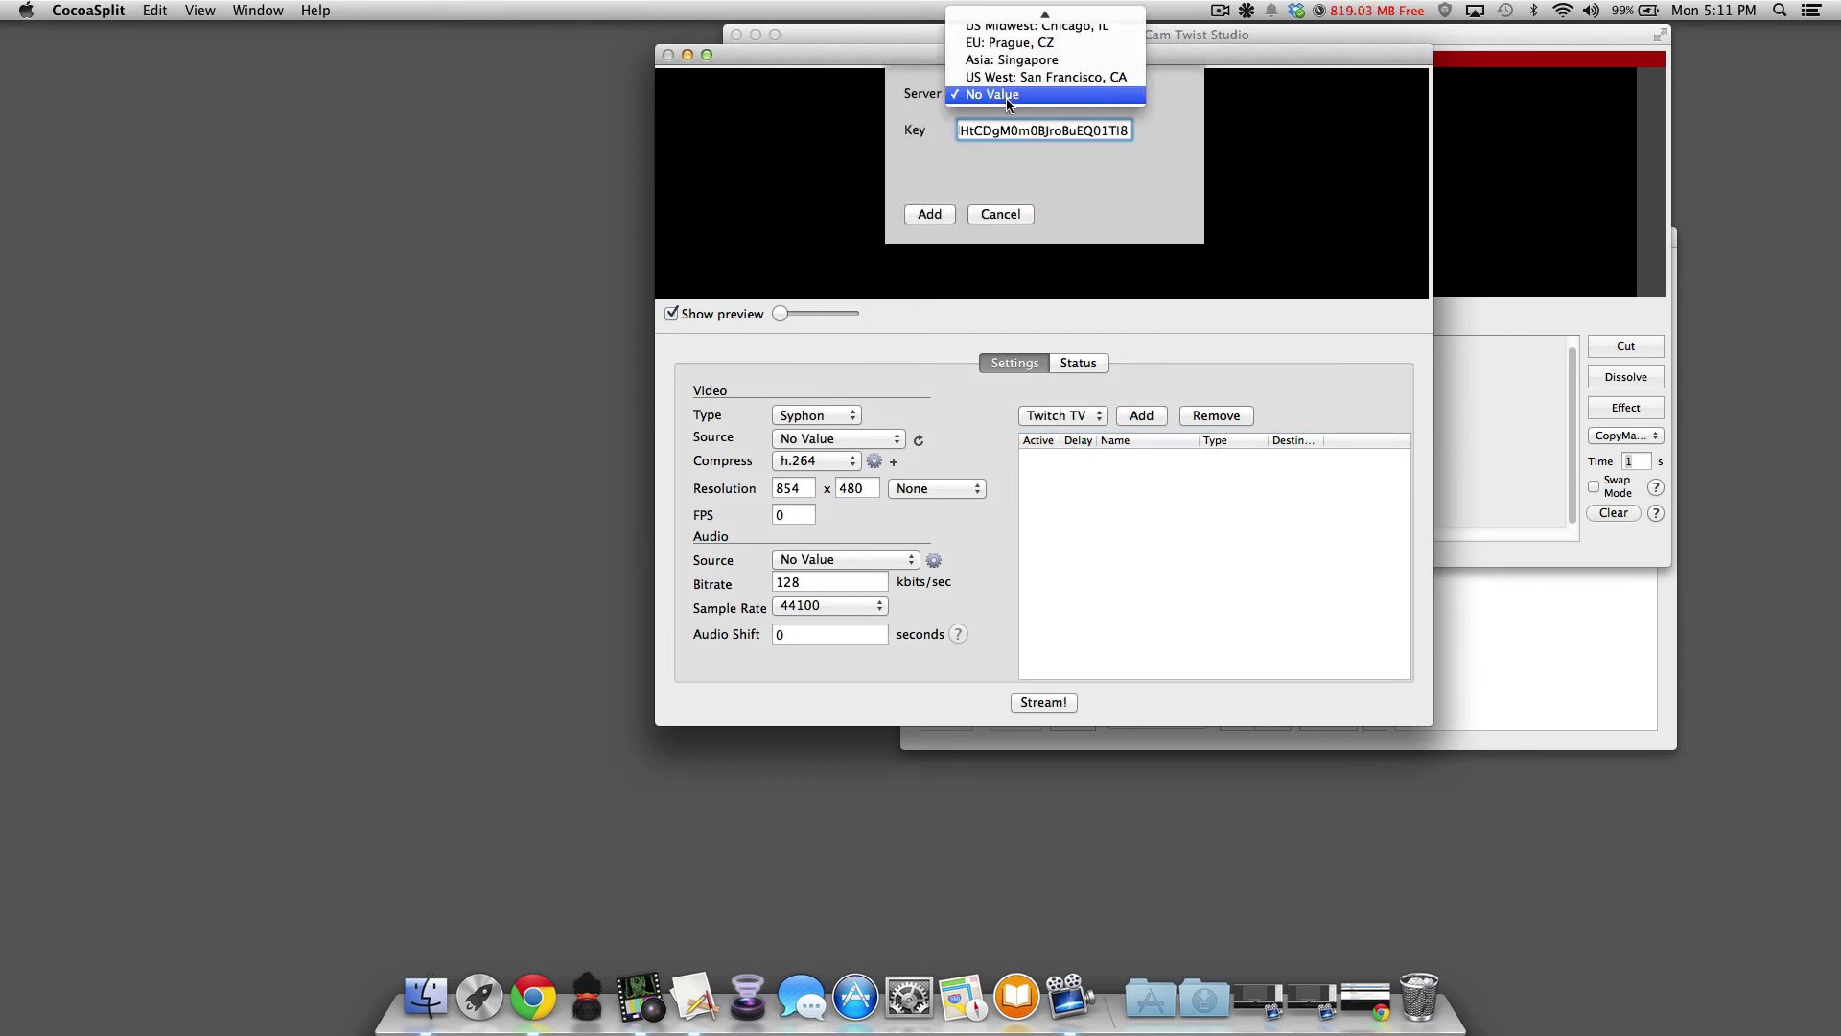
scroll(1008, 103, up, 5)
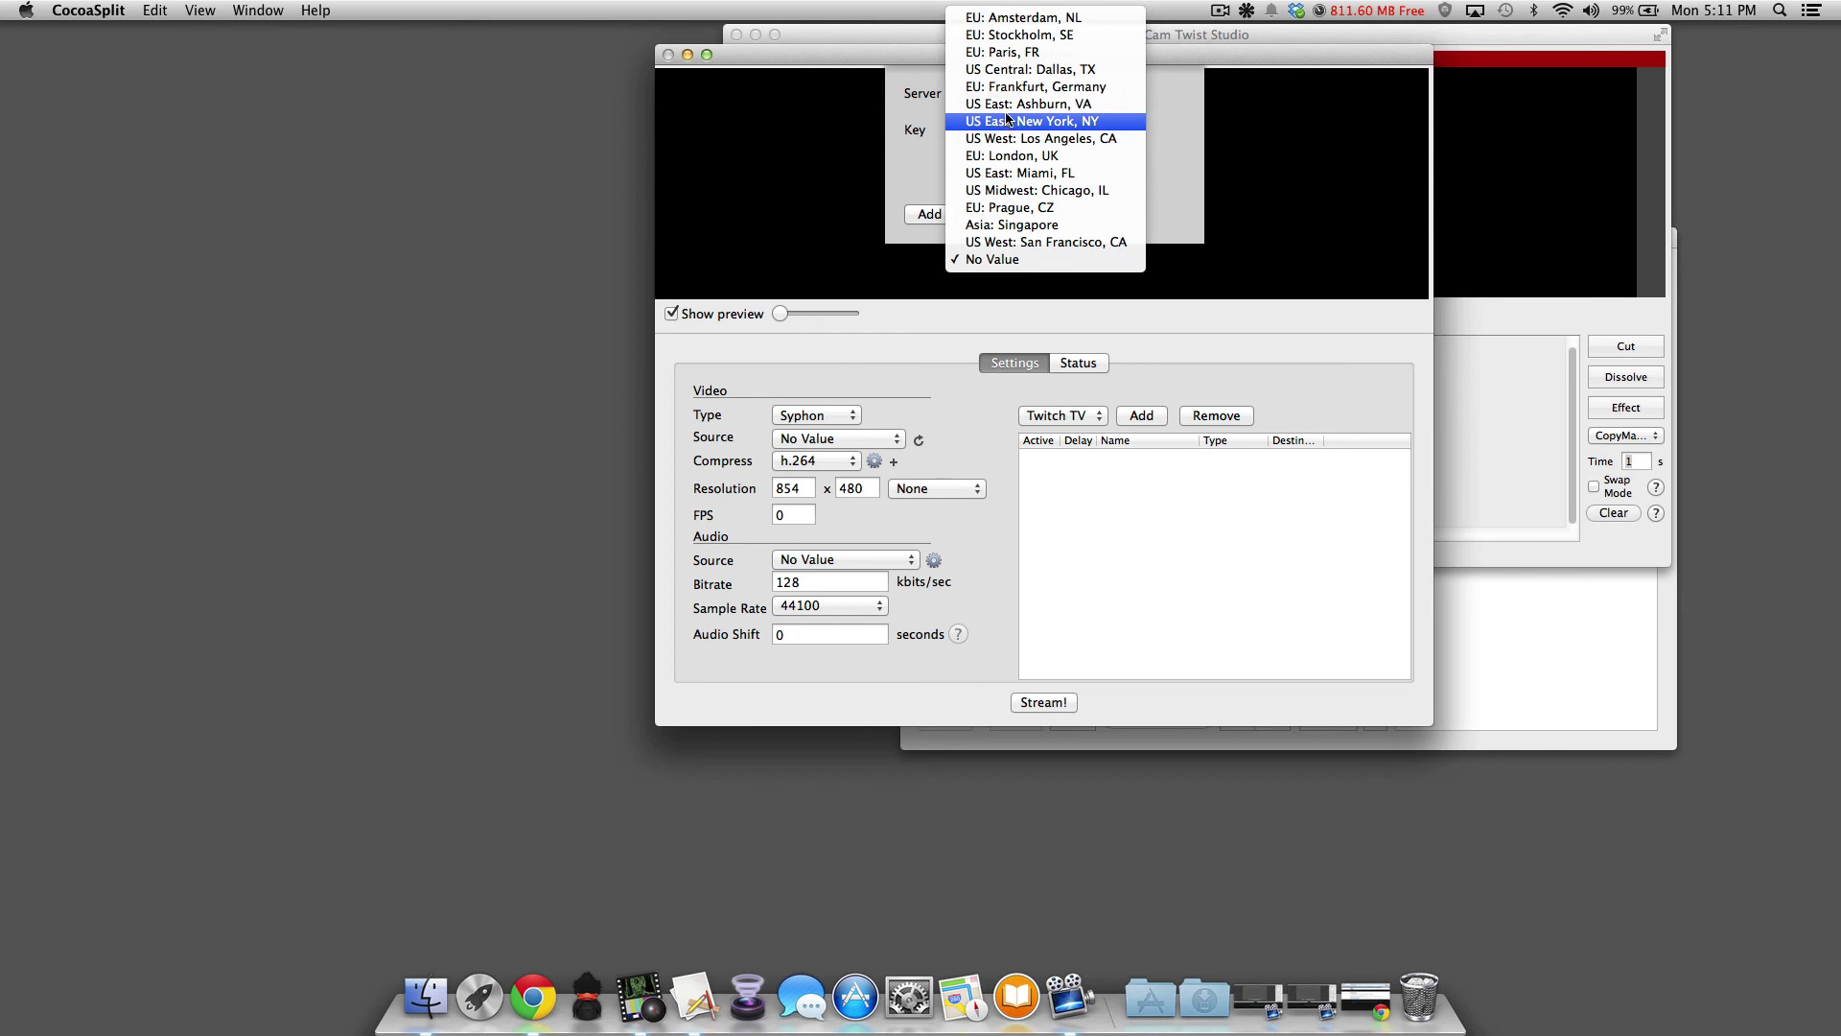
click(1009, 104)
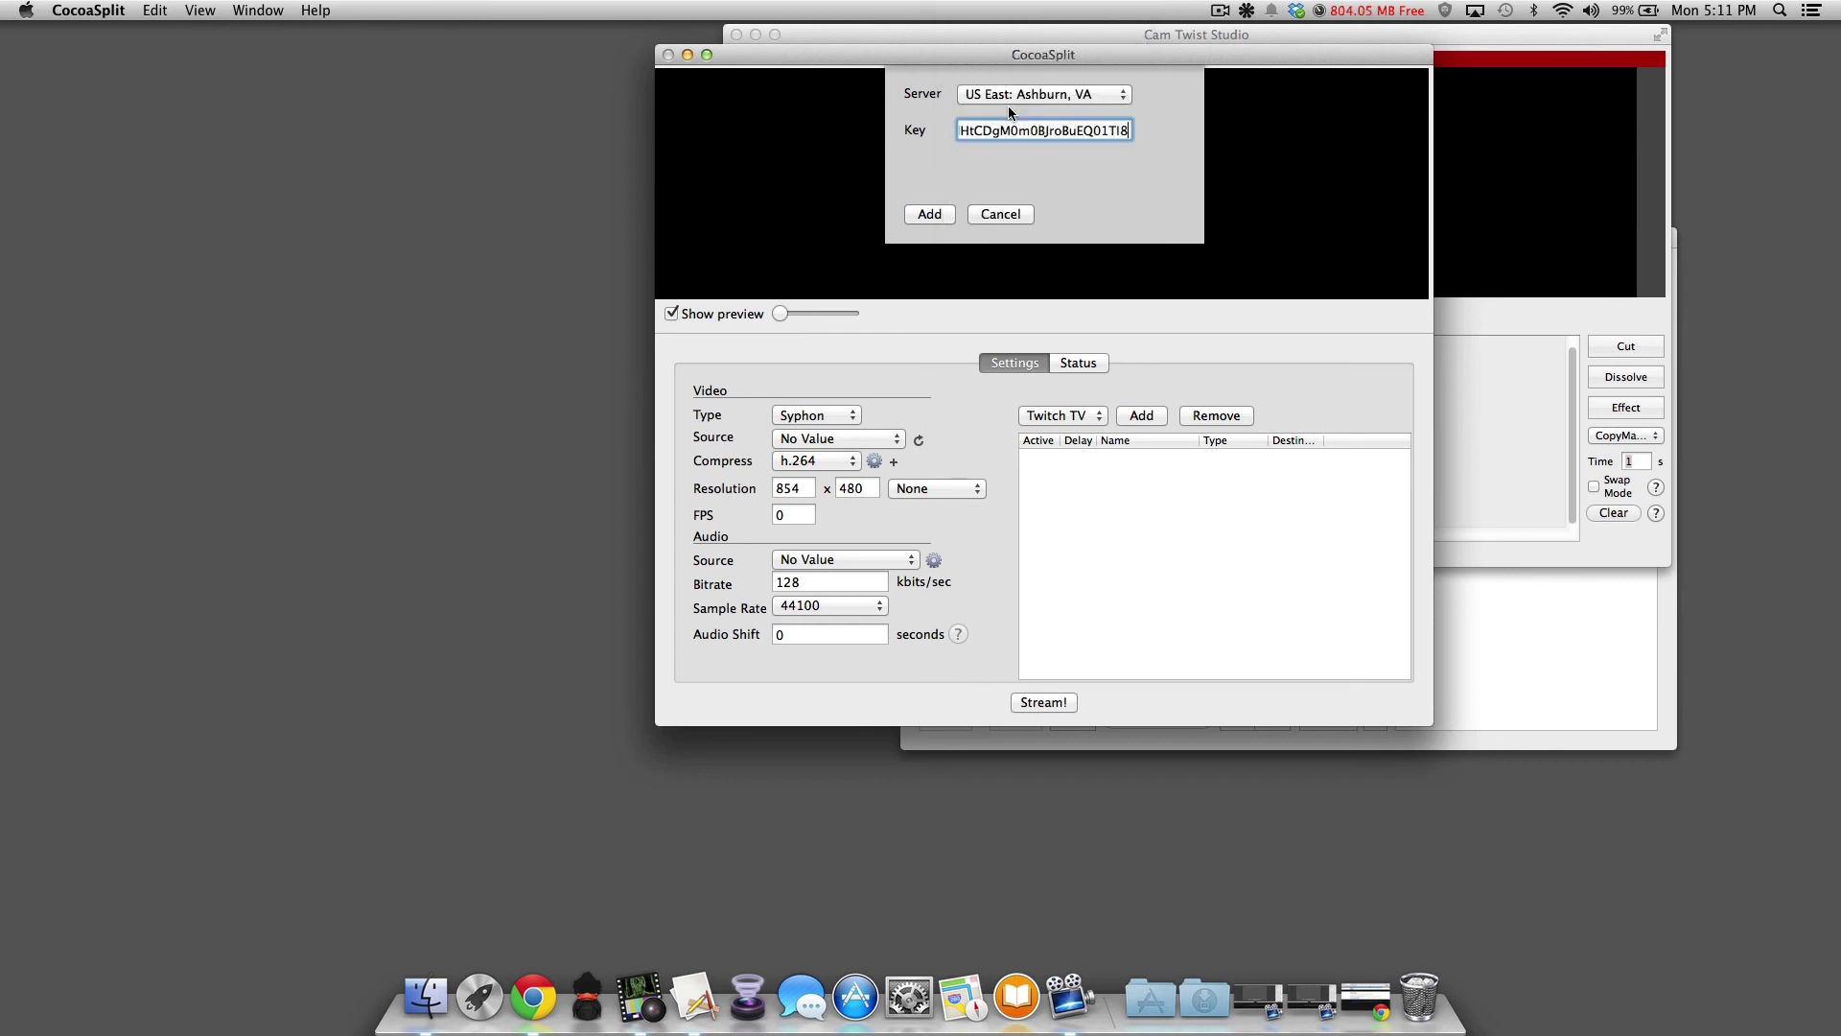
click(932, 214)
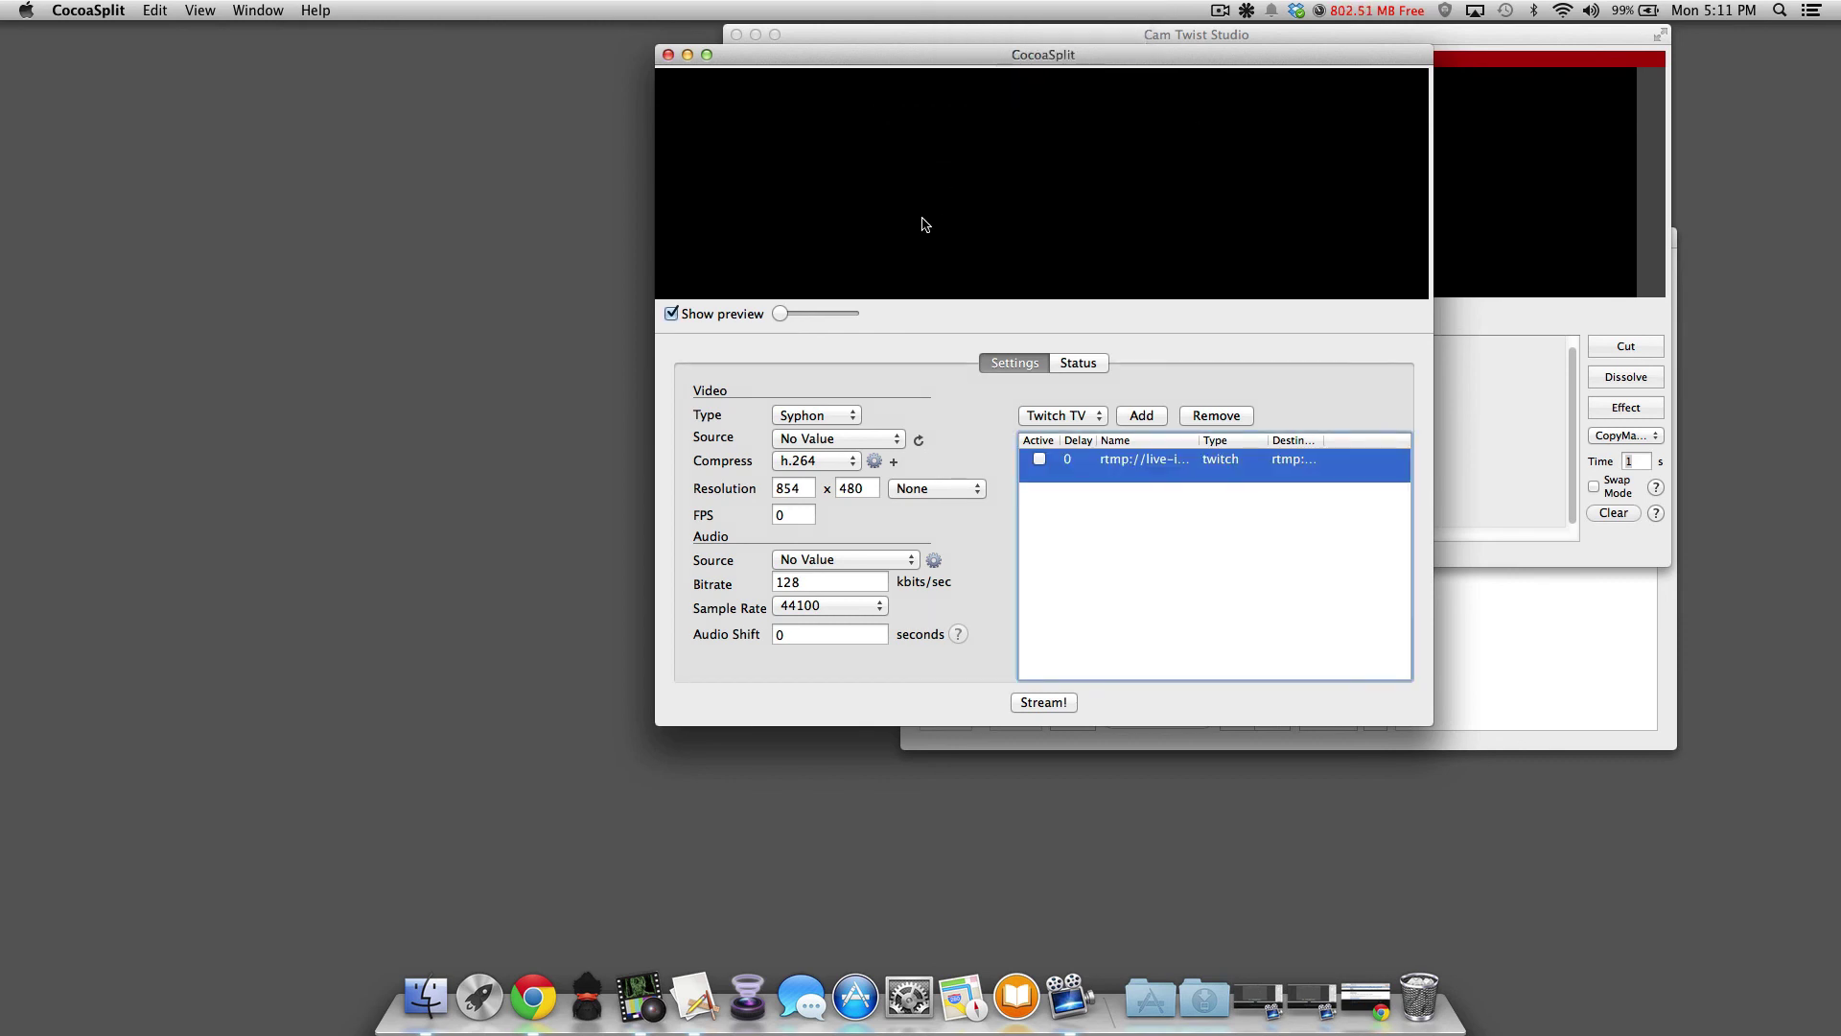
Activate the new Twitch output in the destination list and relaunch CocoaSplit.
click(1039, 459)
key(super+h)
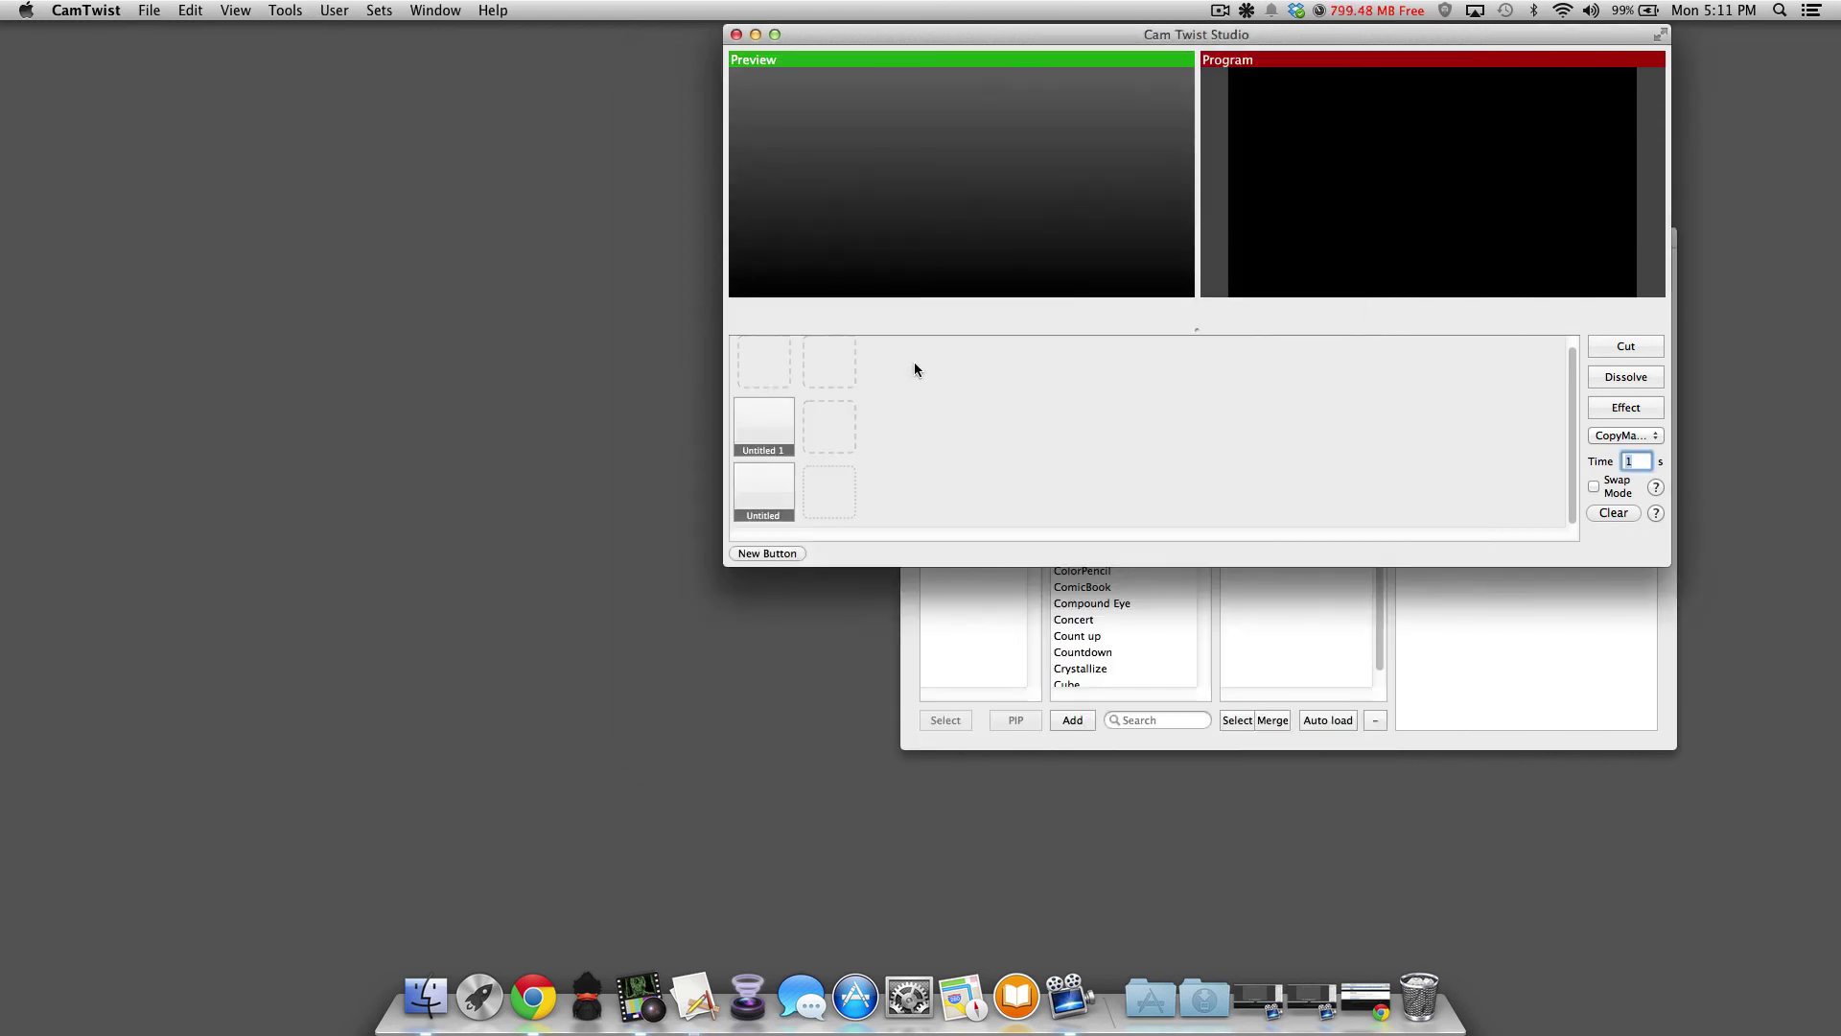
click(694, 1000)
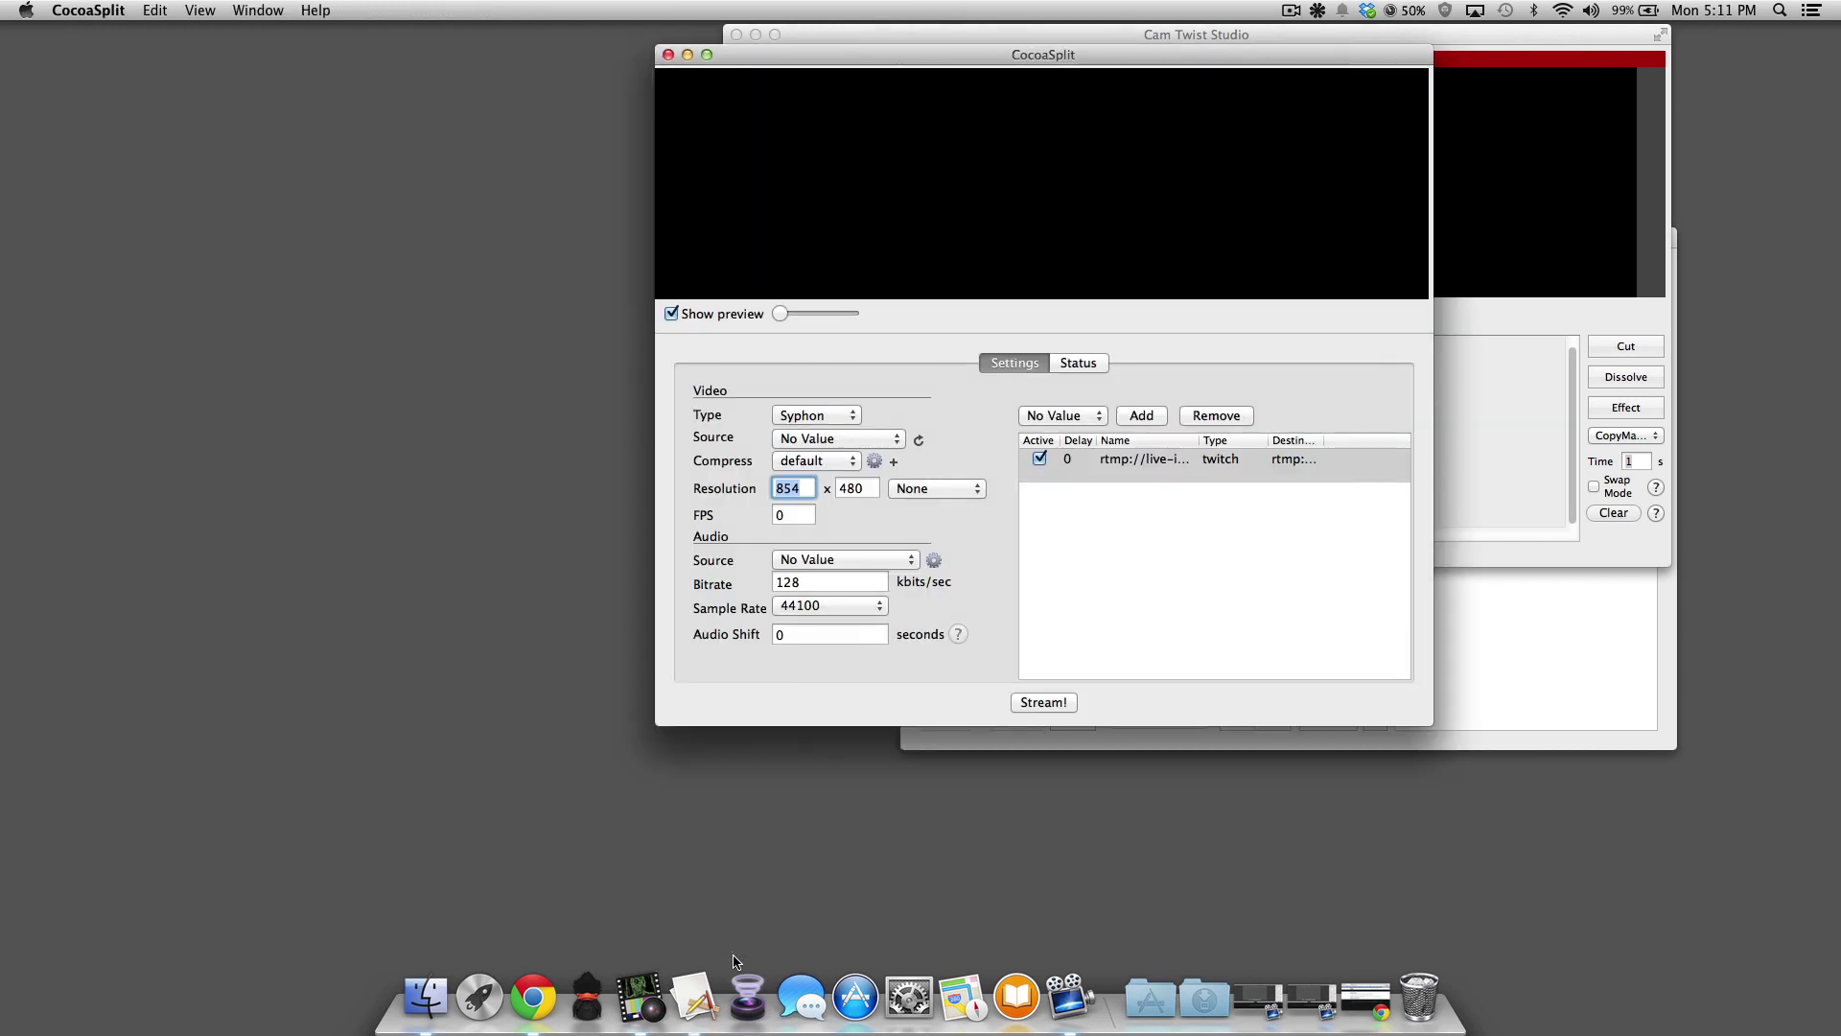
Review the default compression preset's AppleVTCompressor and x264 settings and close the preset.
click(872, 464)
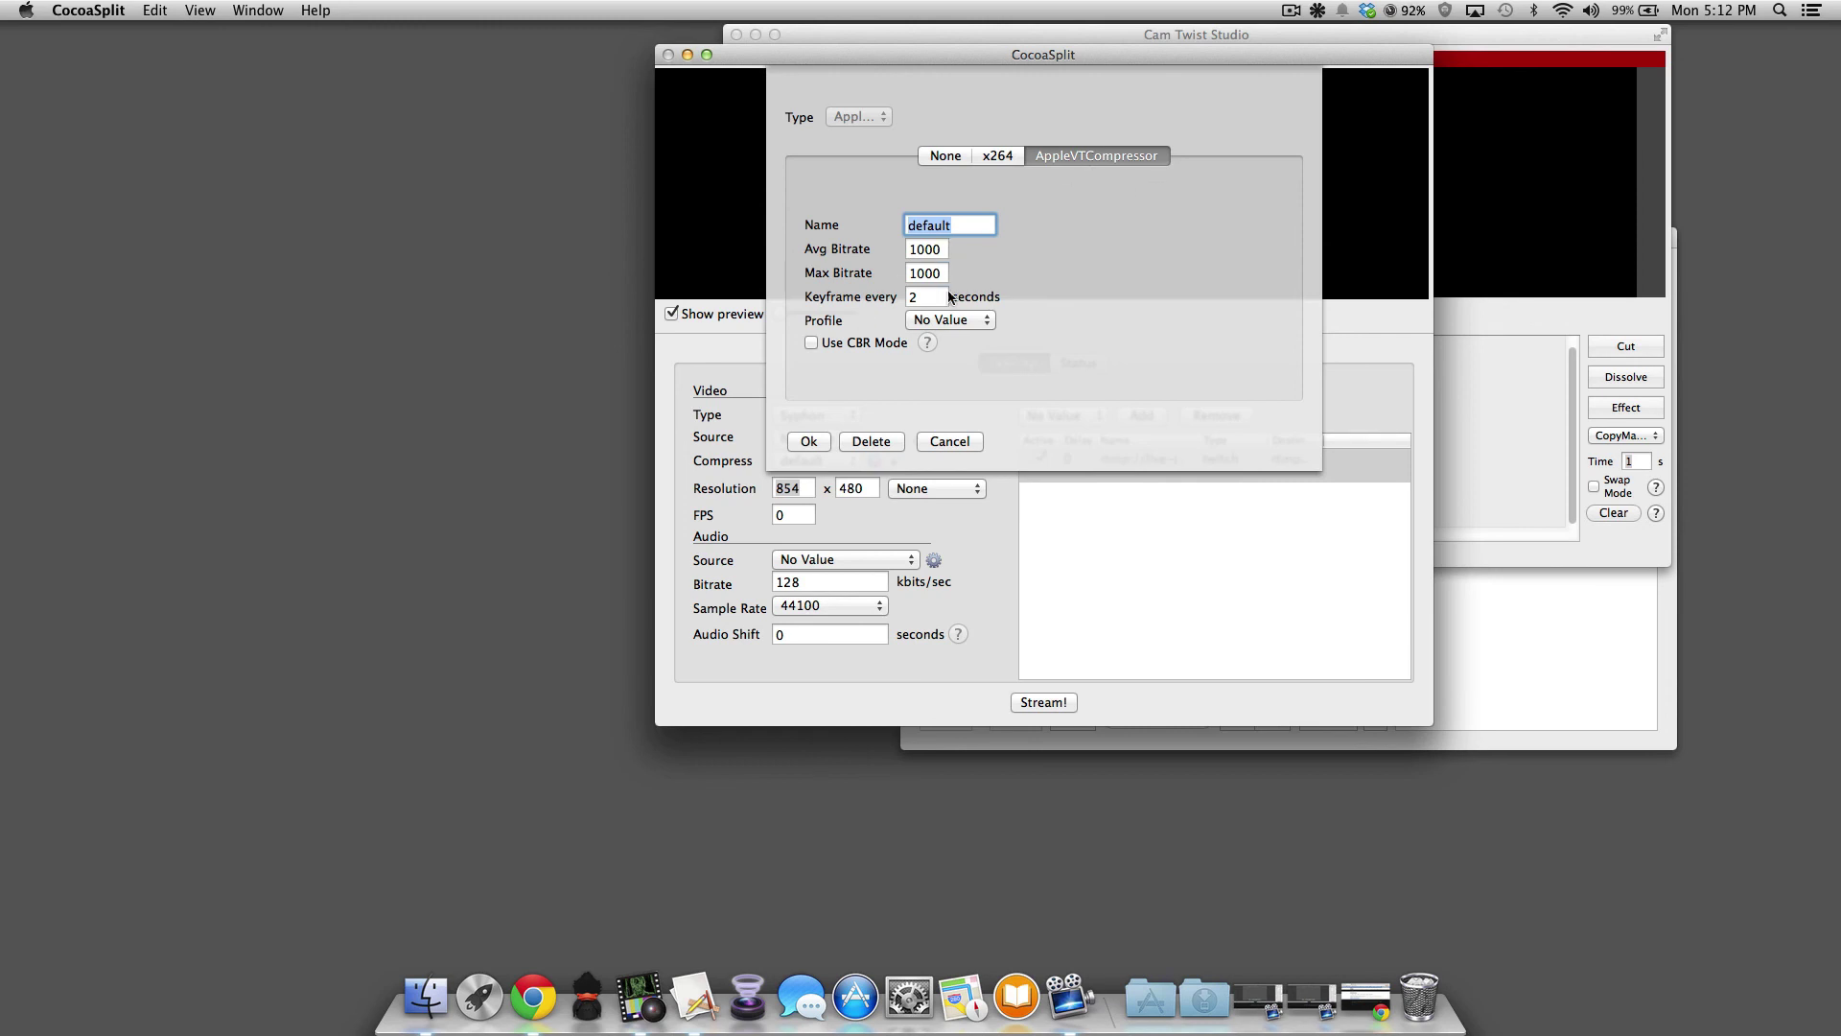
click(997, 156)
click(1049, 157)
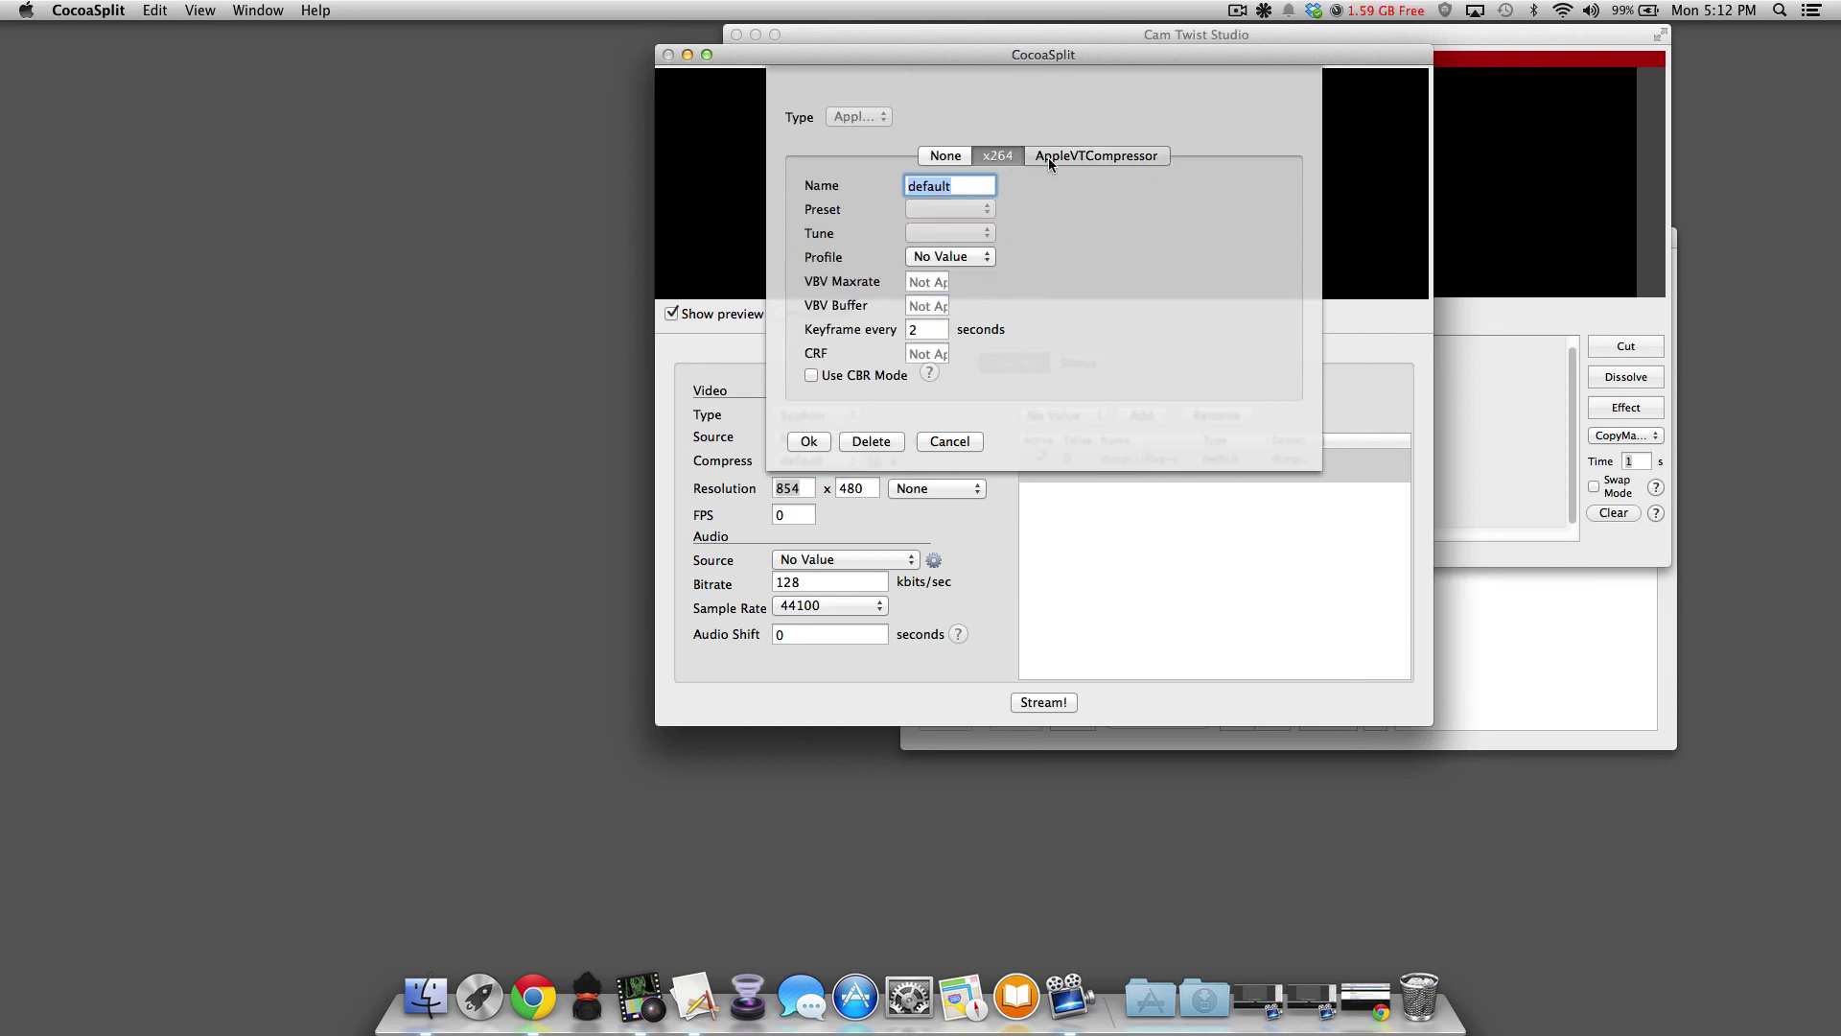
click(808, 441)
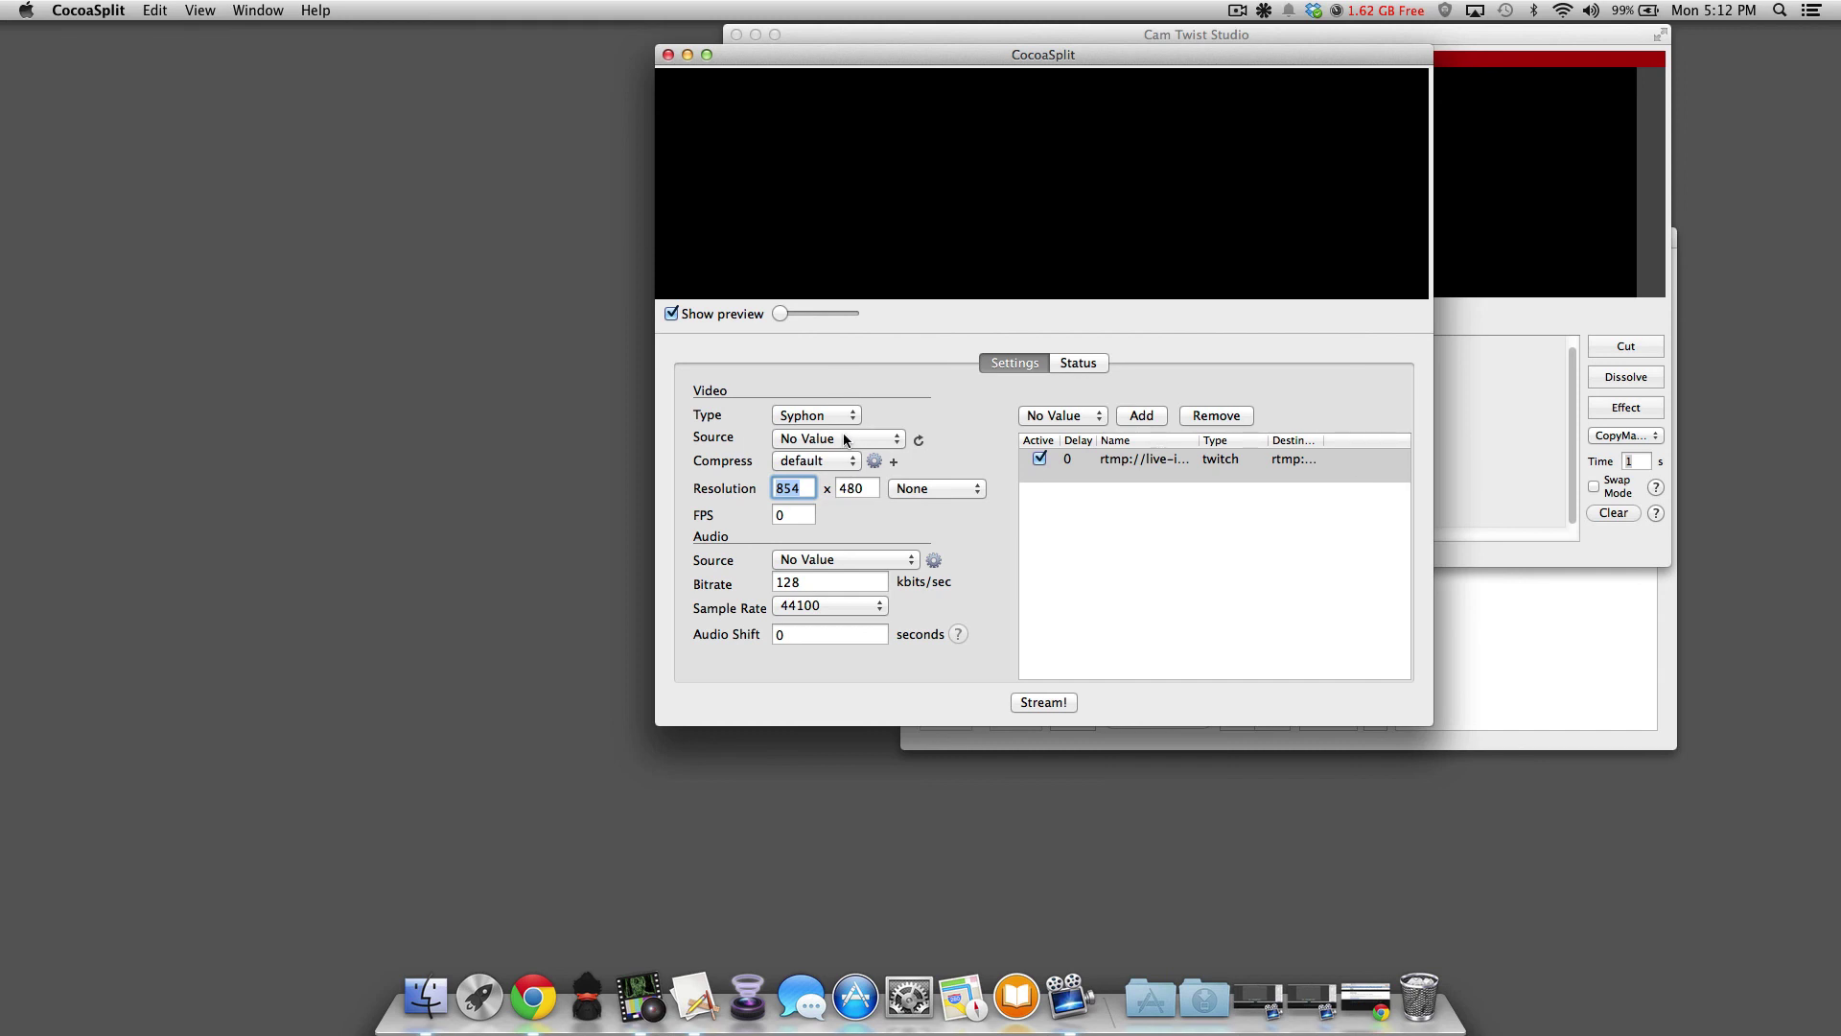
Select CamTwist as the source for the Syphon video.
click(843, 433)
click(843, 421)
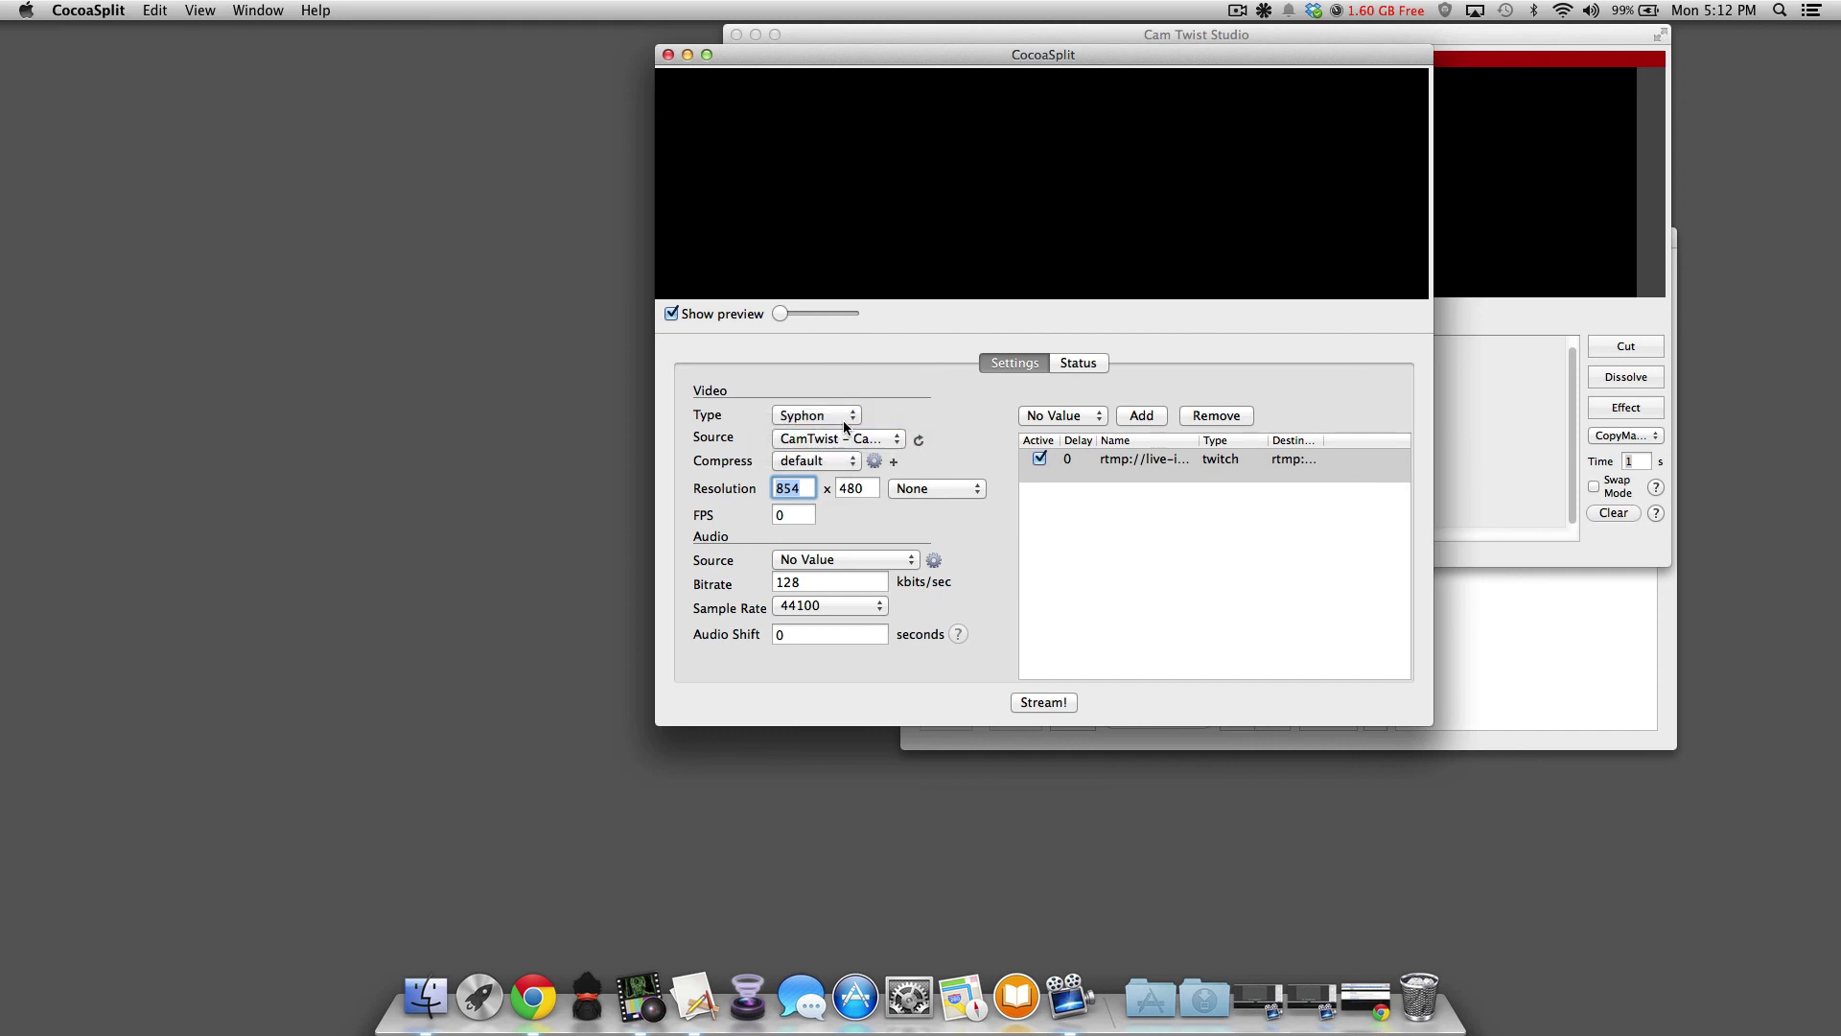